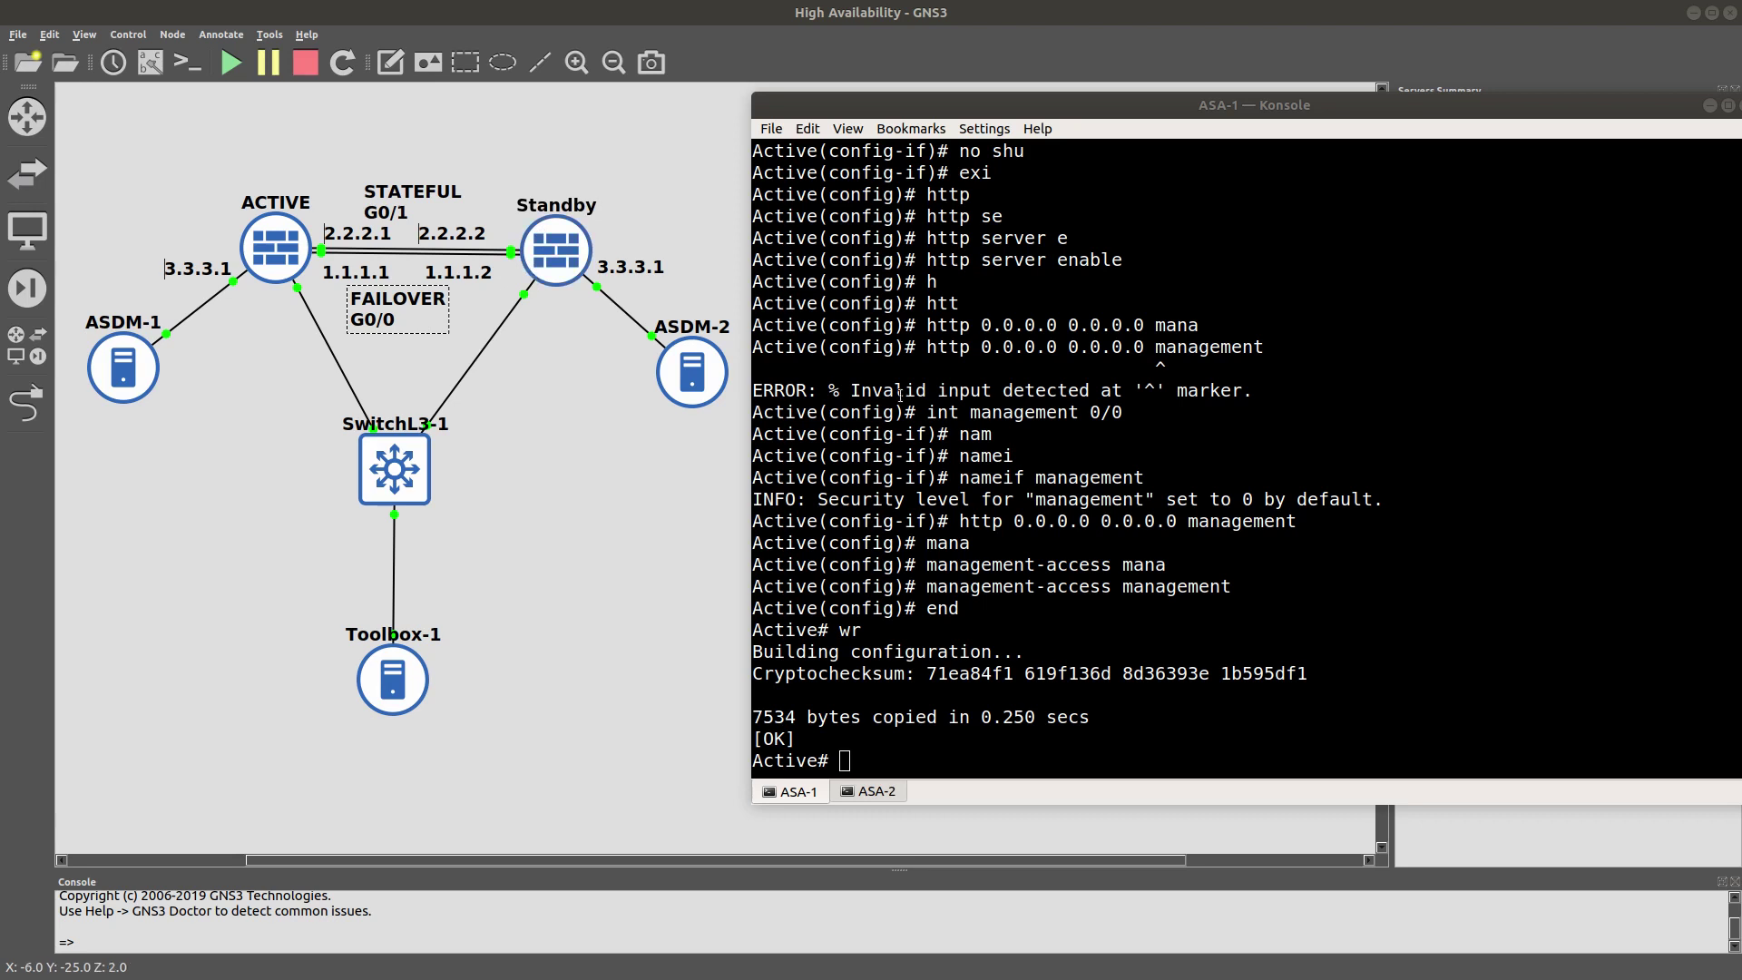
Step: Return to the ASA-1 Konsole console and get fresh empty prompt lines below the saved-config output
key(alt+Tab)
key(Return)
key(Return)
key(Return)
key(Return)
key(Return)
key(Return)
key(Return)
key(Return)
key(Return)
key(Return)
key(Return)
key(Return)
key(Return)
key(Return)
key(Return)
key(Return)
key(Return)
key(Return)
key(Return)
key(Return)
key(Return)
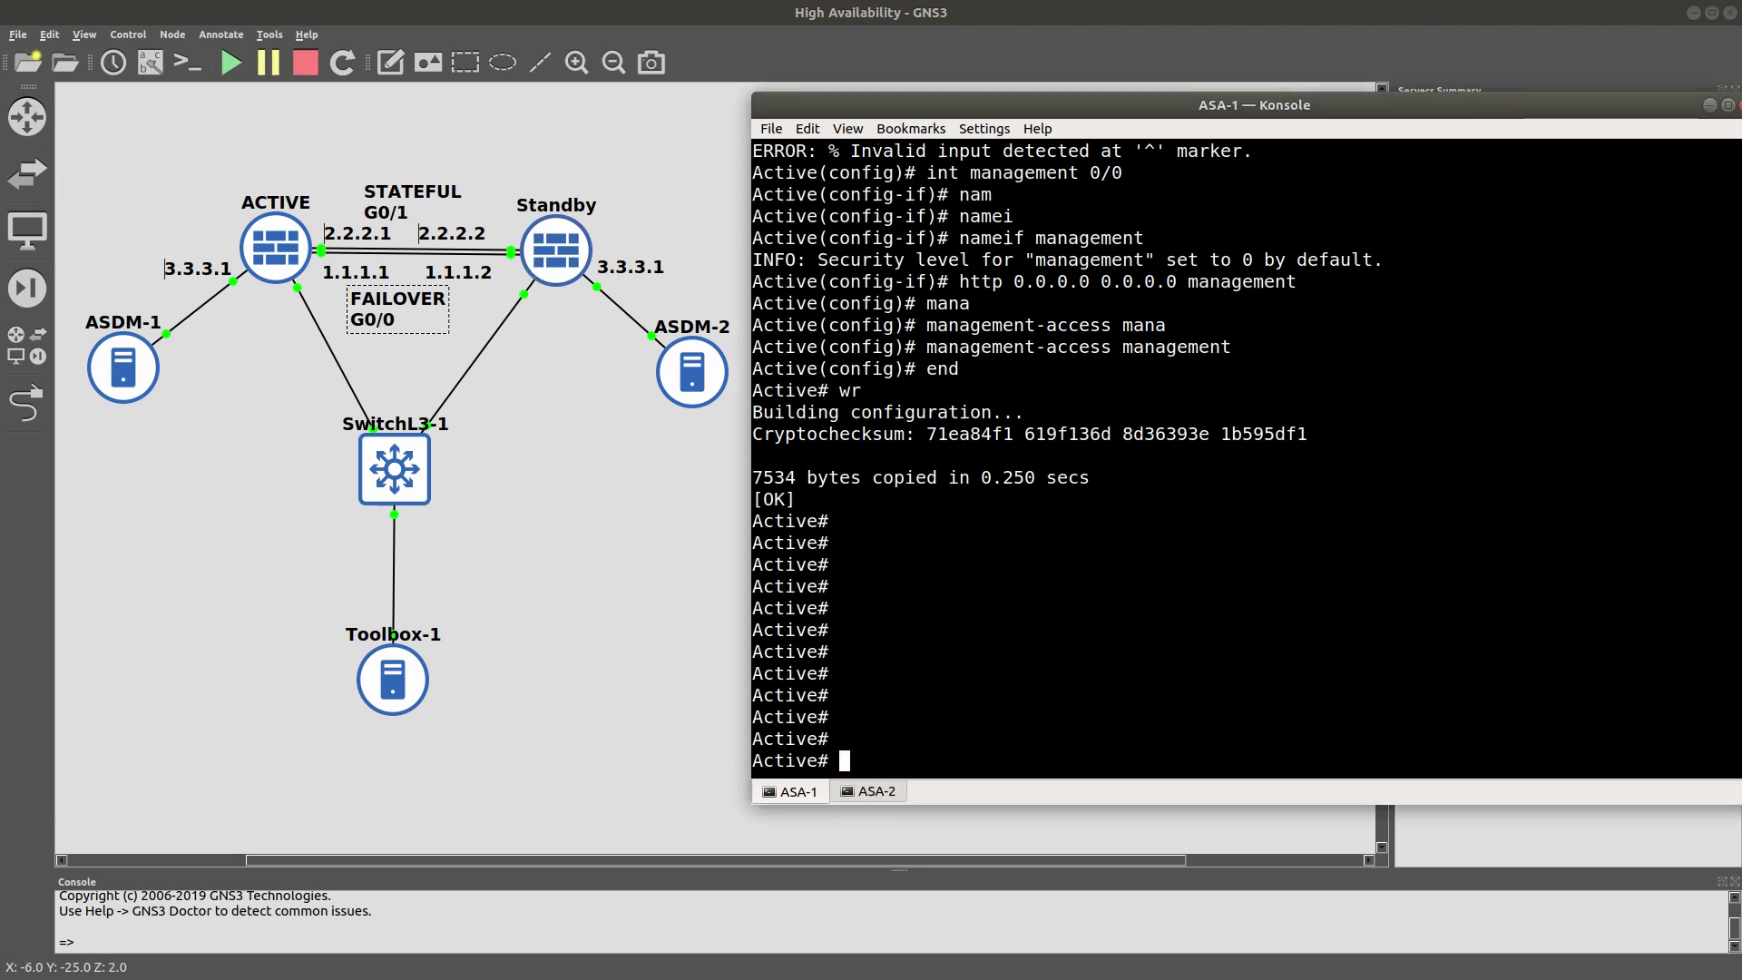
key(Return)
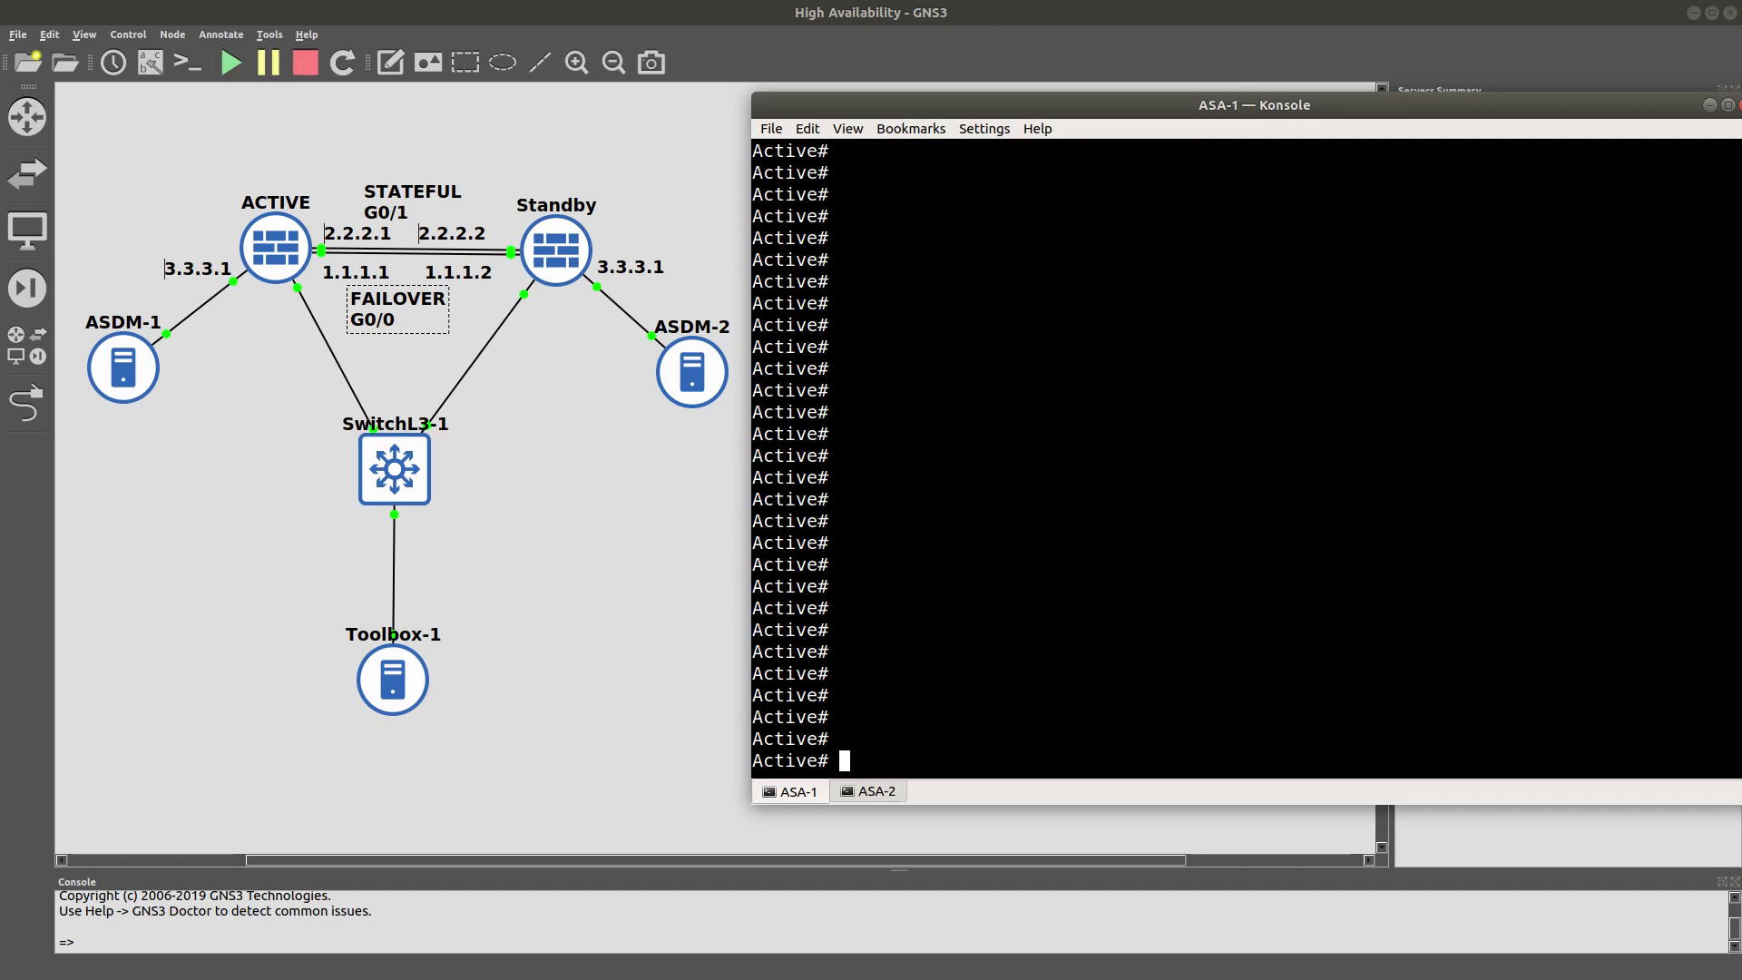
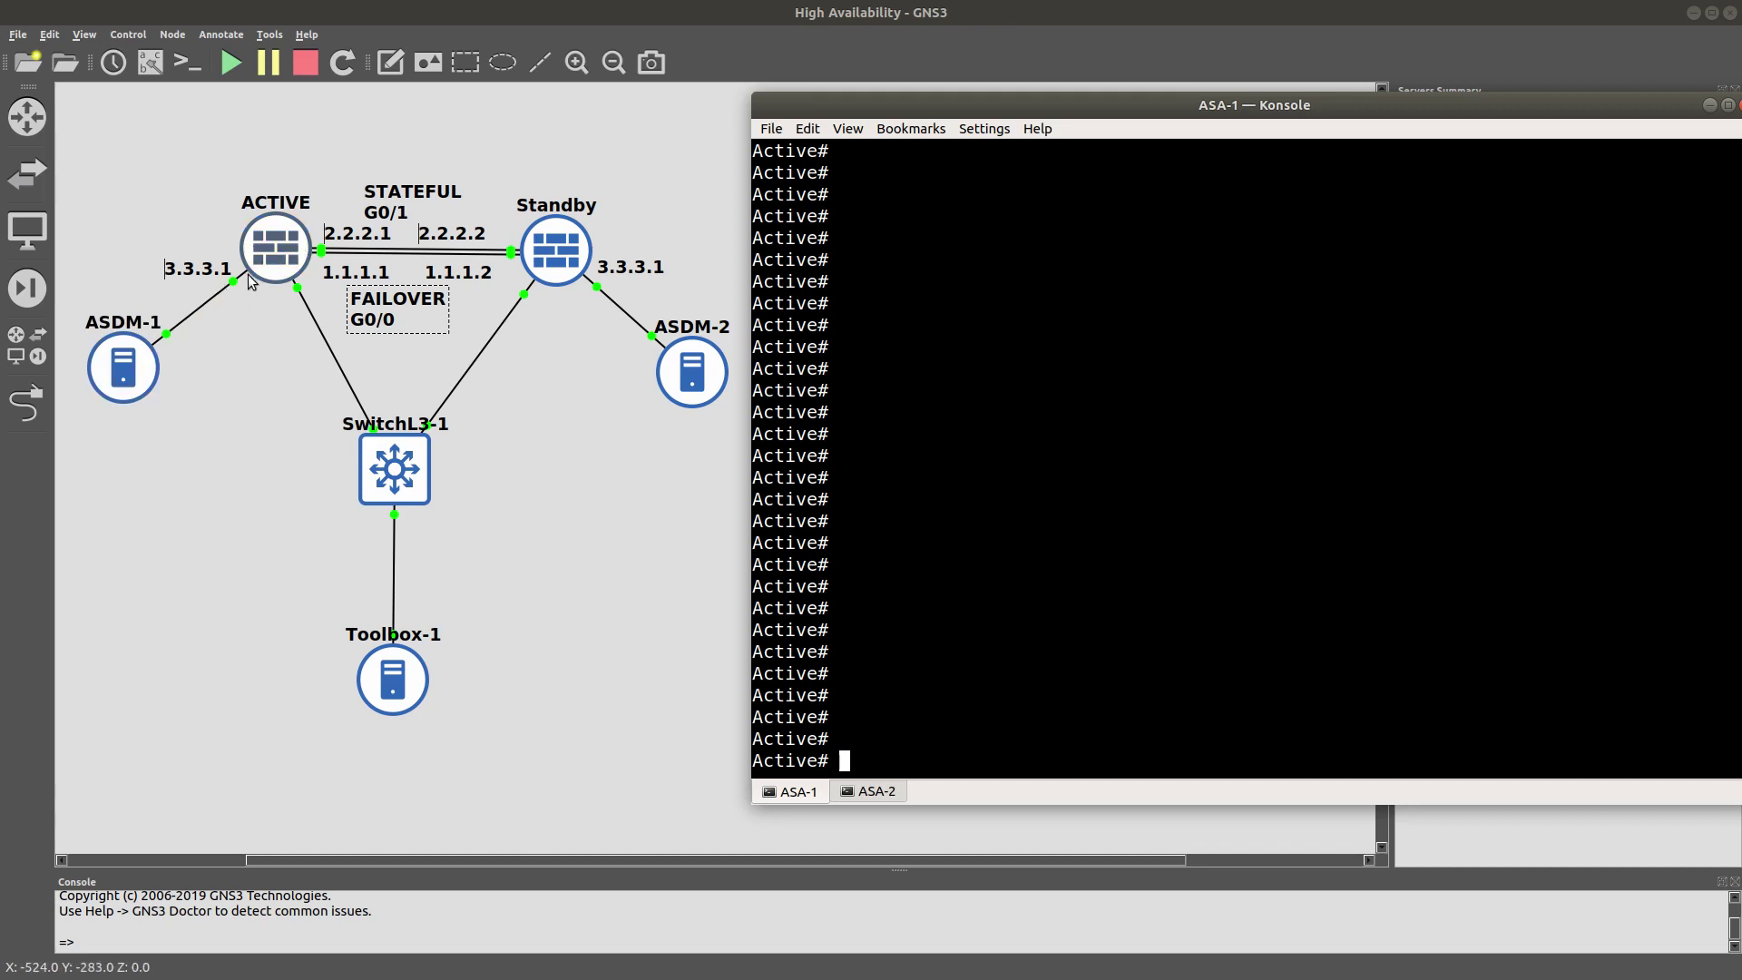
Step: Exit the current ASDM session on ASDM-1, answering the save prompt and confirming the quit
double_click(136, 365)
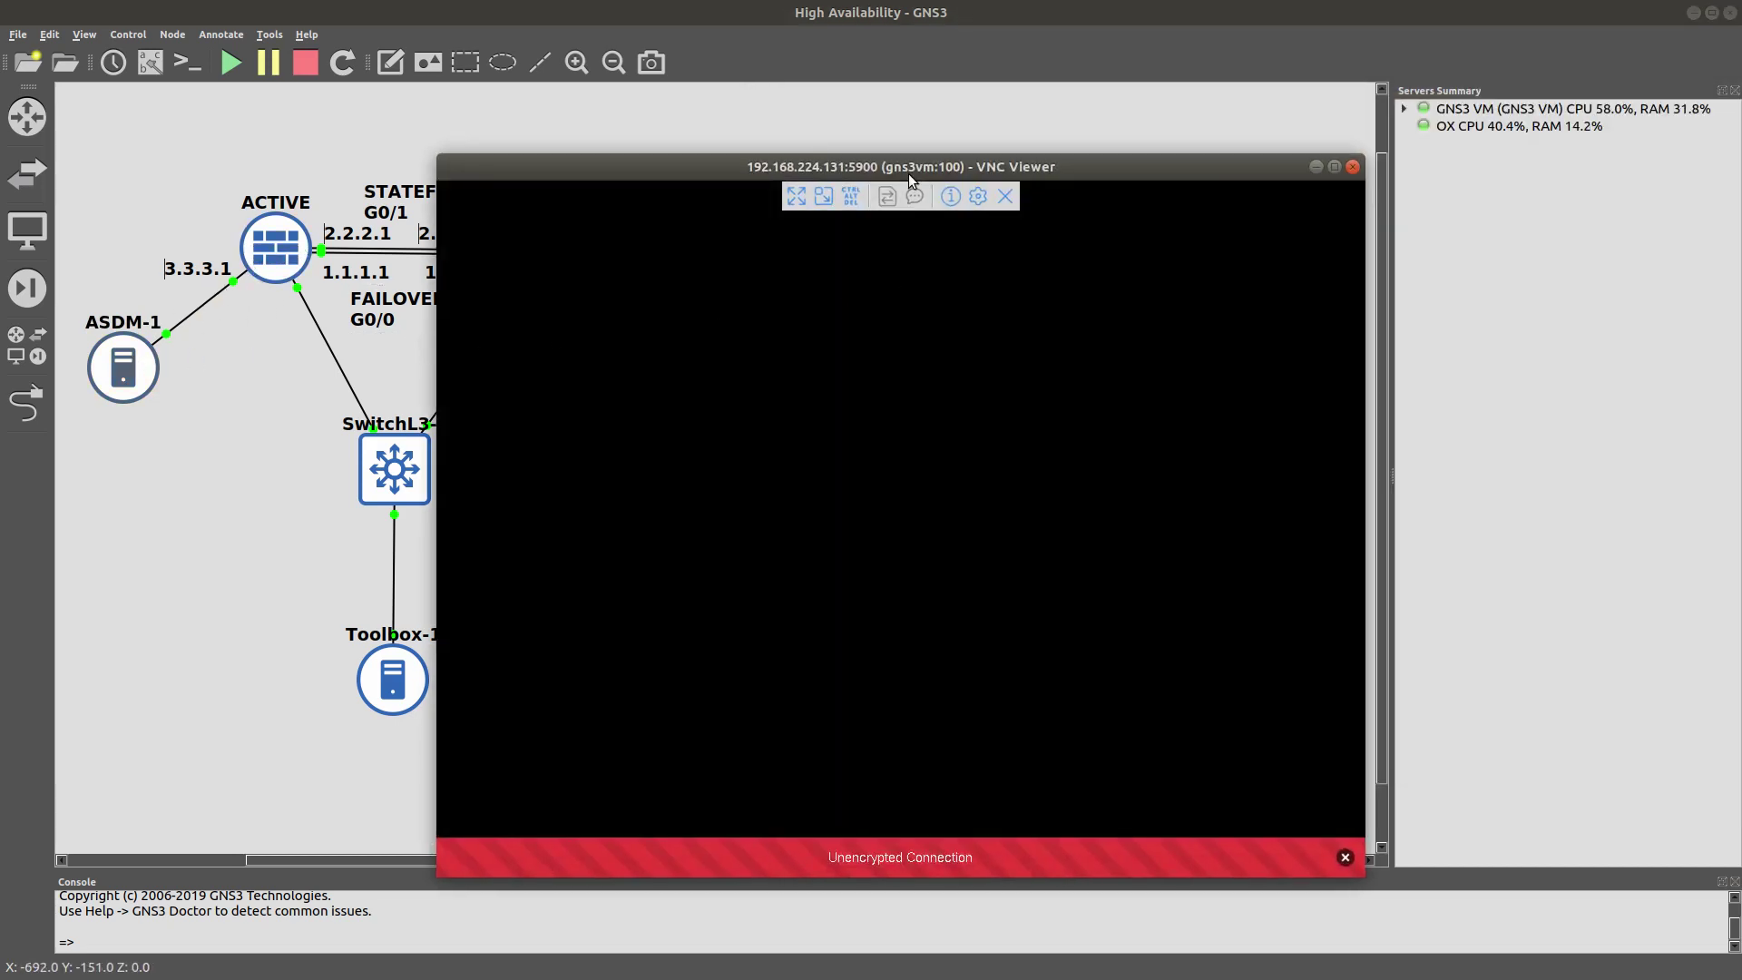
drag(907, 172, 949, 120)
click(1394, 138)
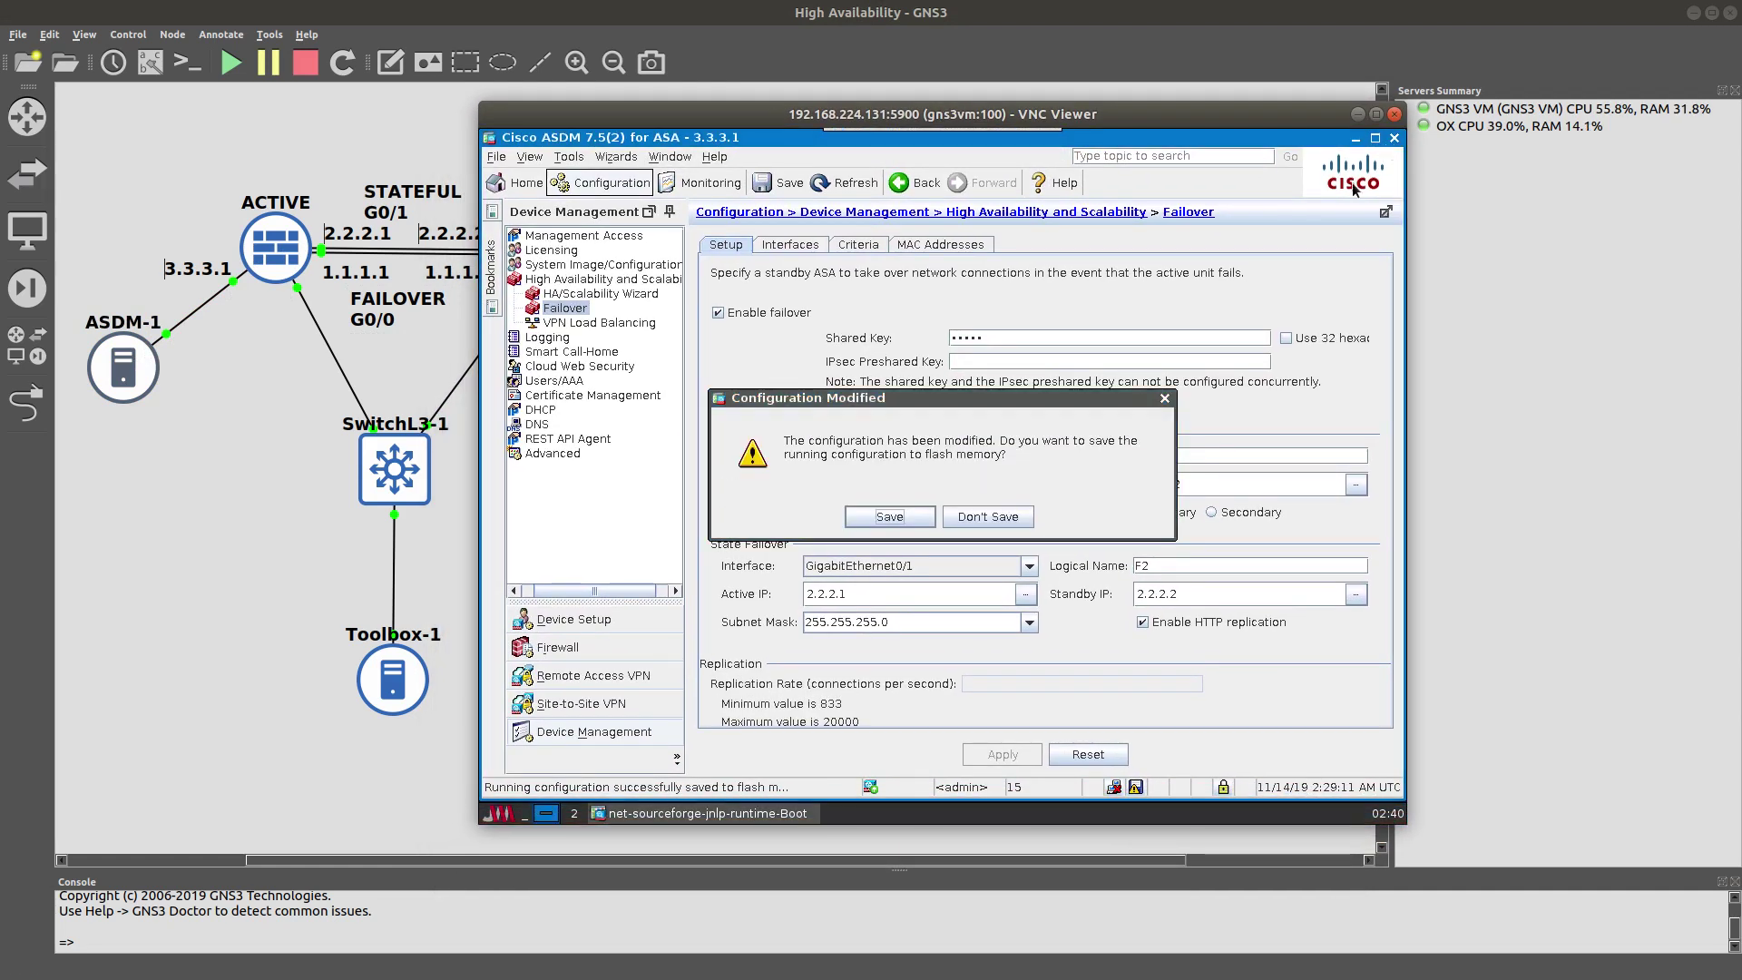
click(964, 515)
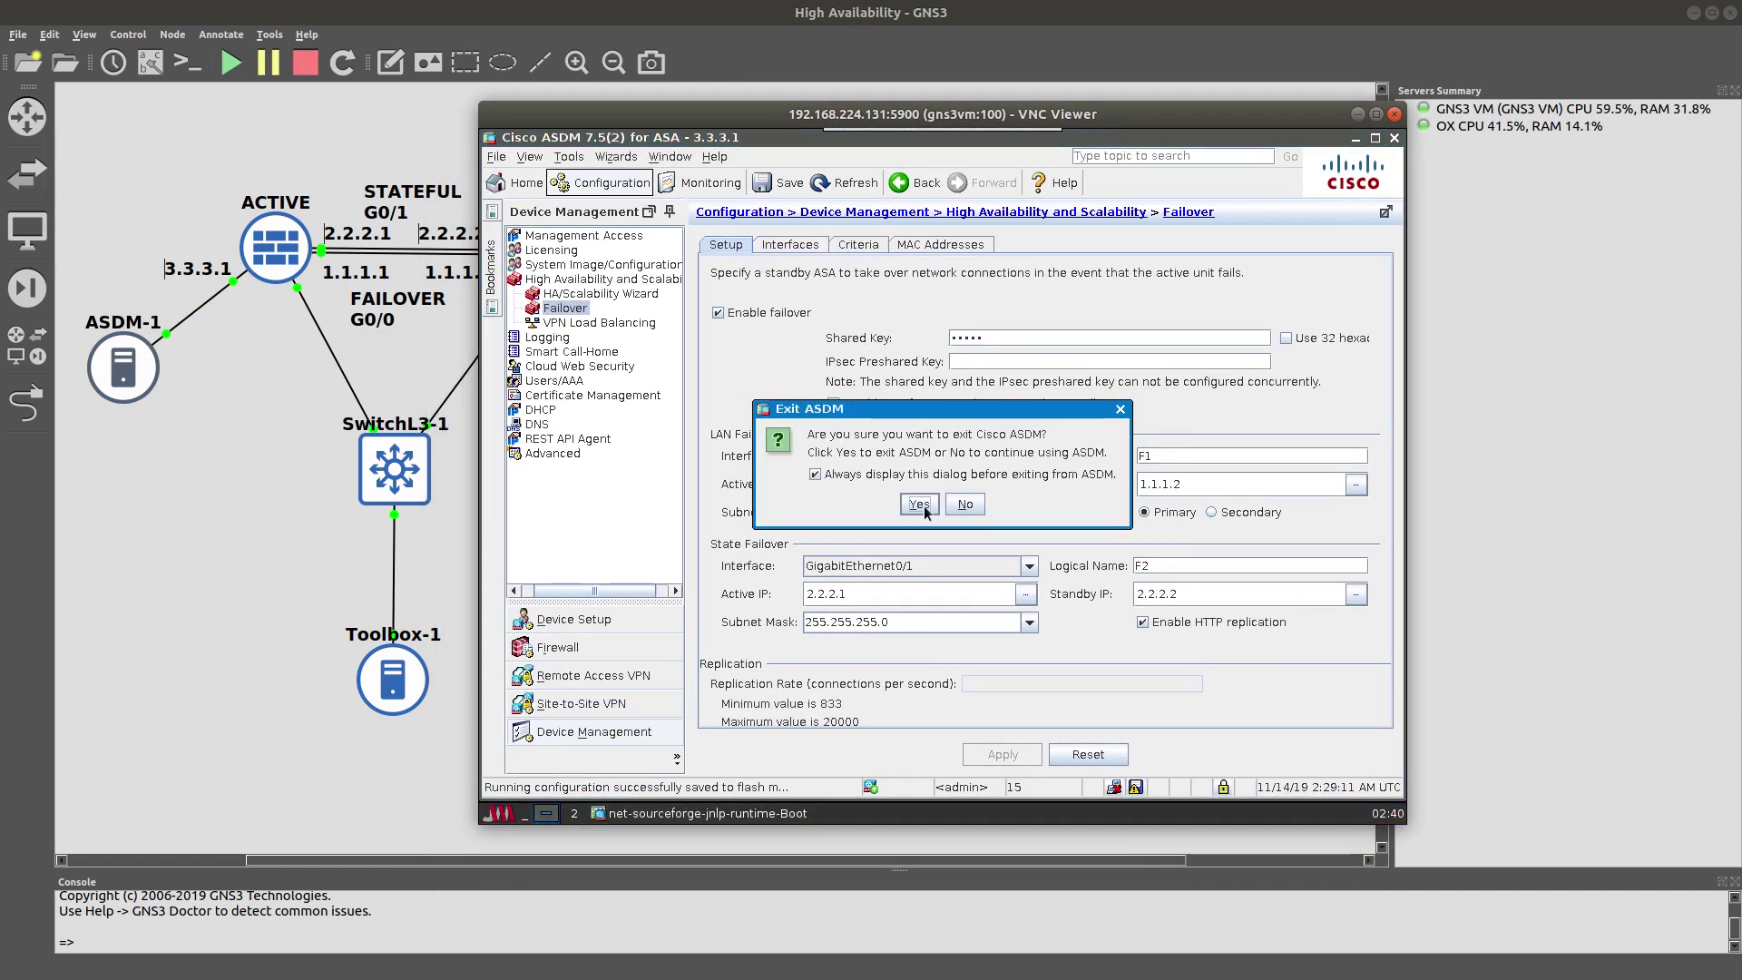
click(927, 508)
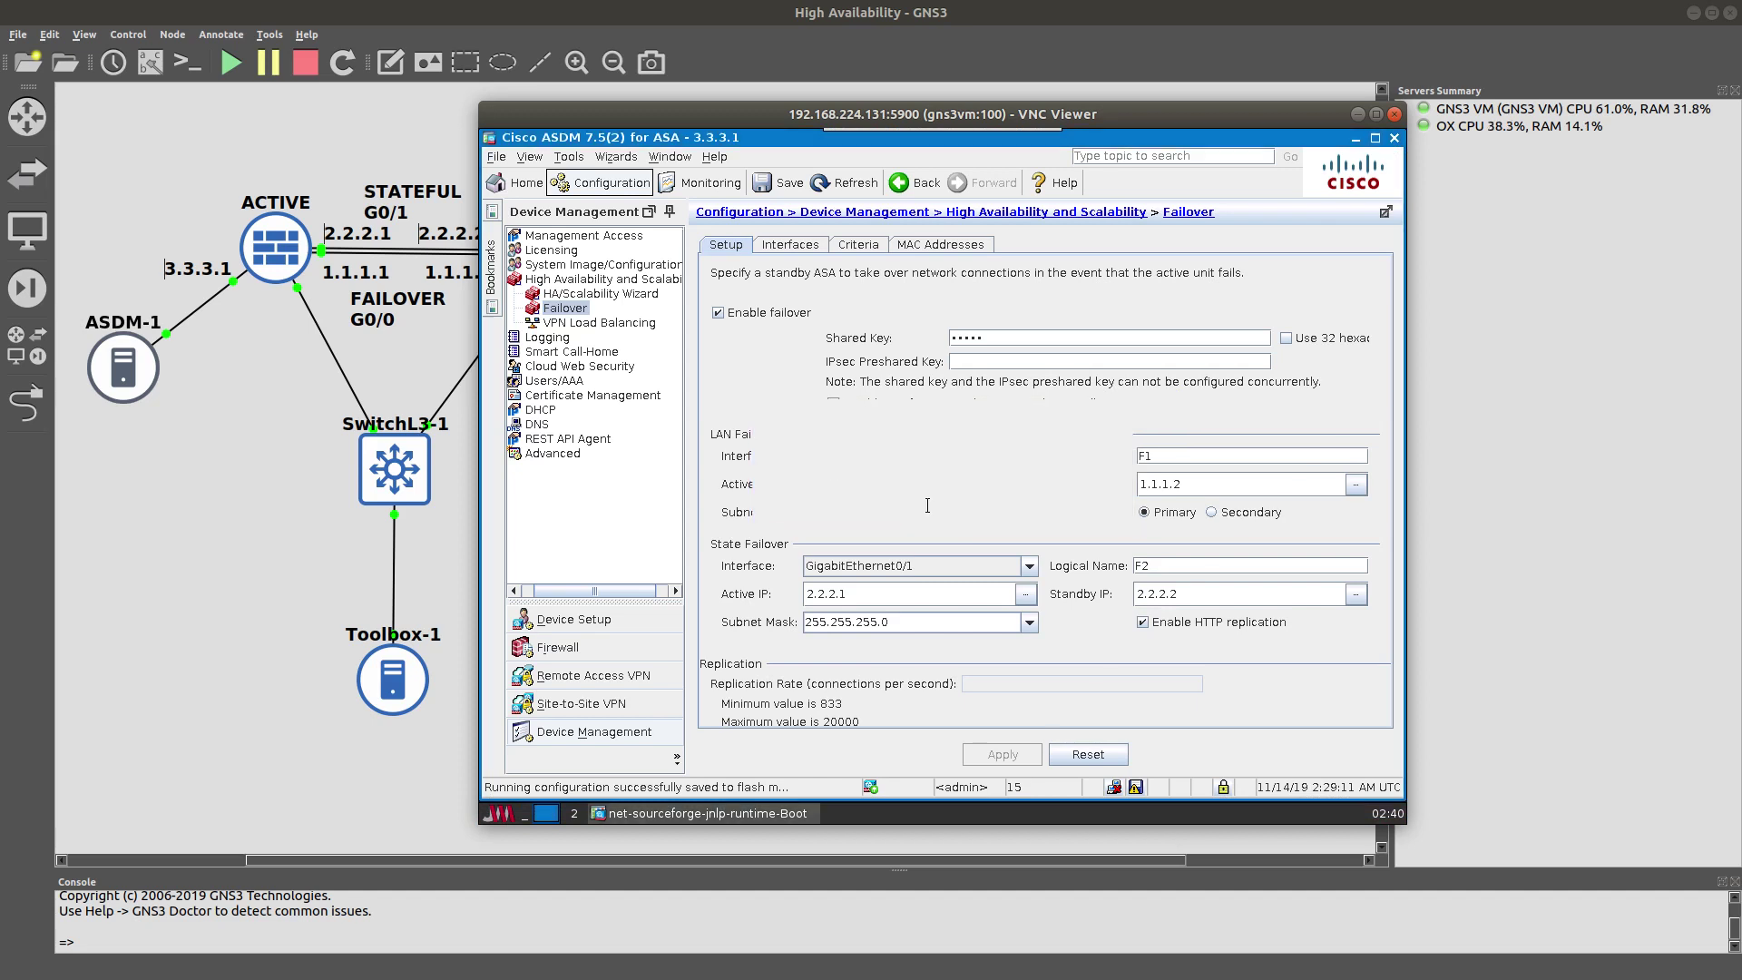
Step: Start the ASDM Launcher from the remote desktop's application menu
click(513, 817)
mouse_move(544, 706)
click(622, 700)
Step: Connect to 3.3.3.1, always trust the certificate publisher, and log in with empty credentials
text(3.3.3.1)
key(Return)
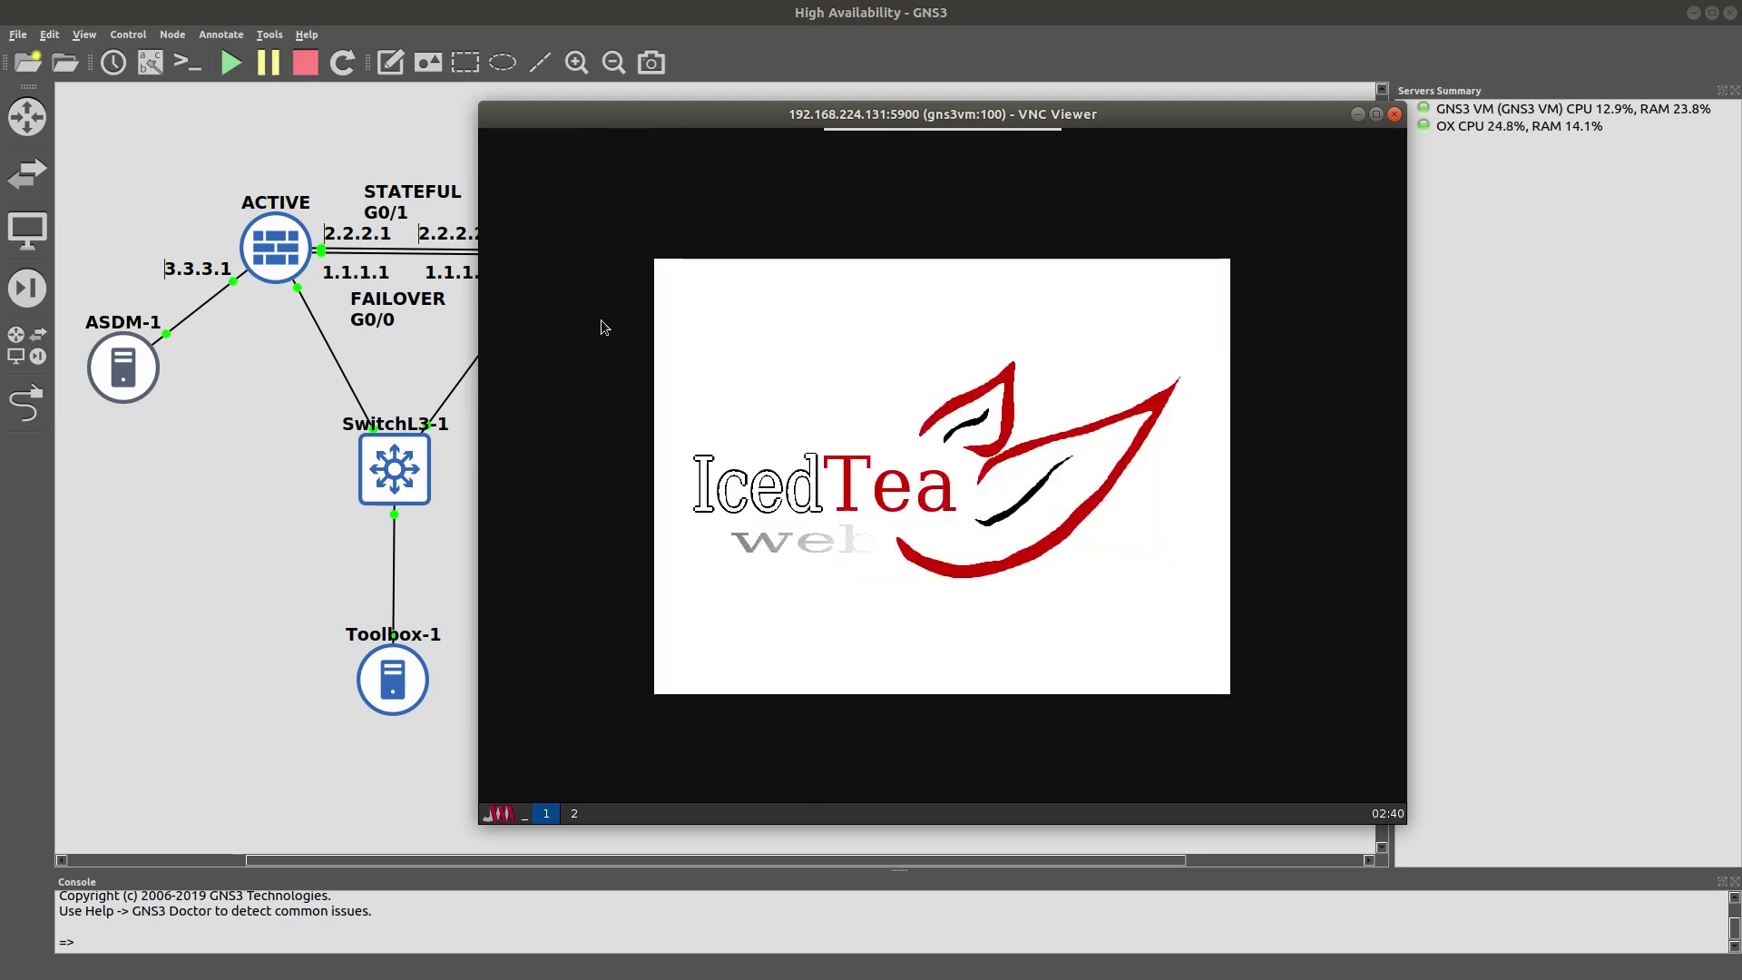
click(892, 449)
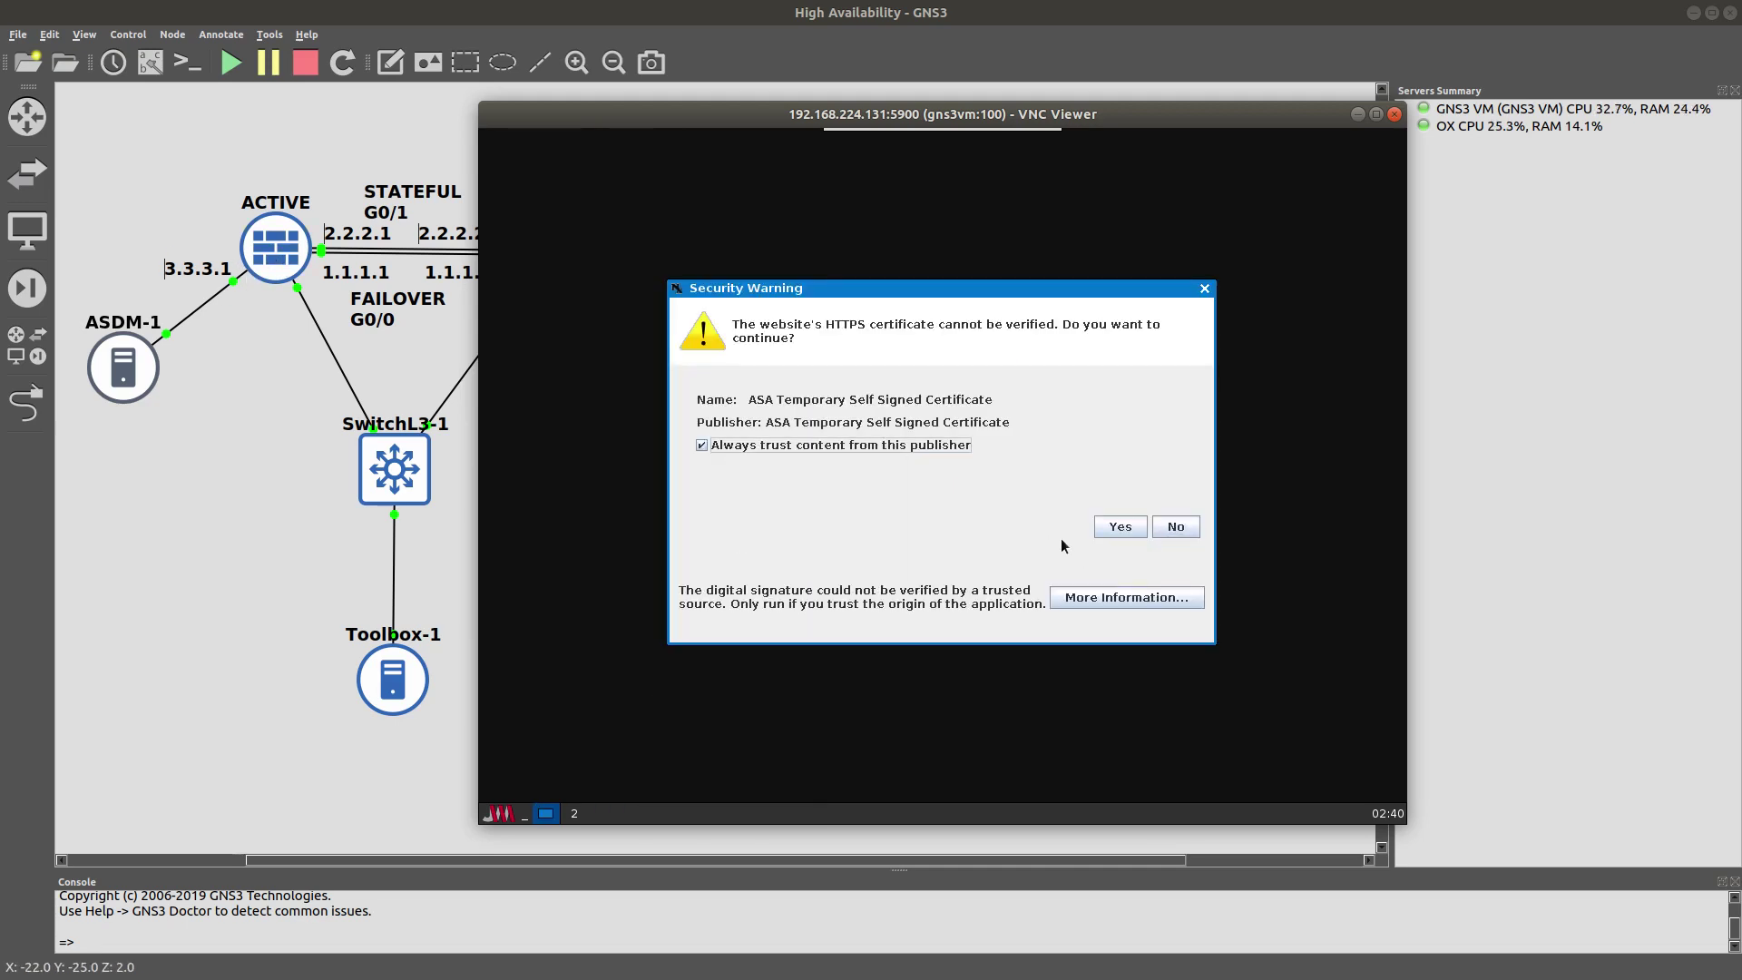
click(1127, 531)
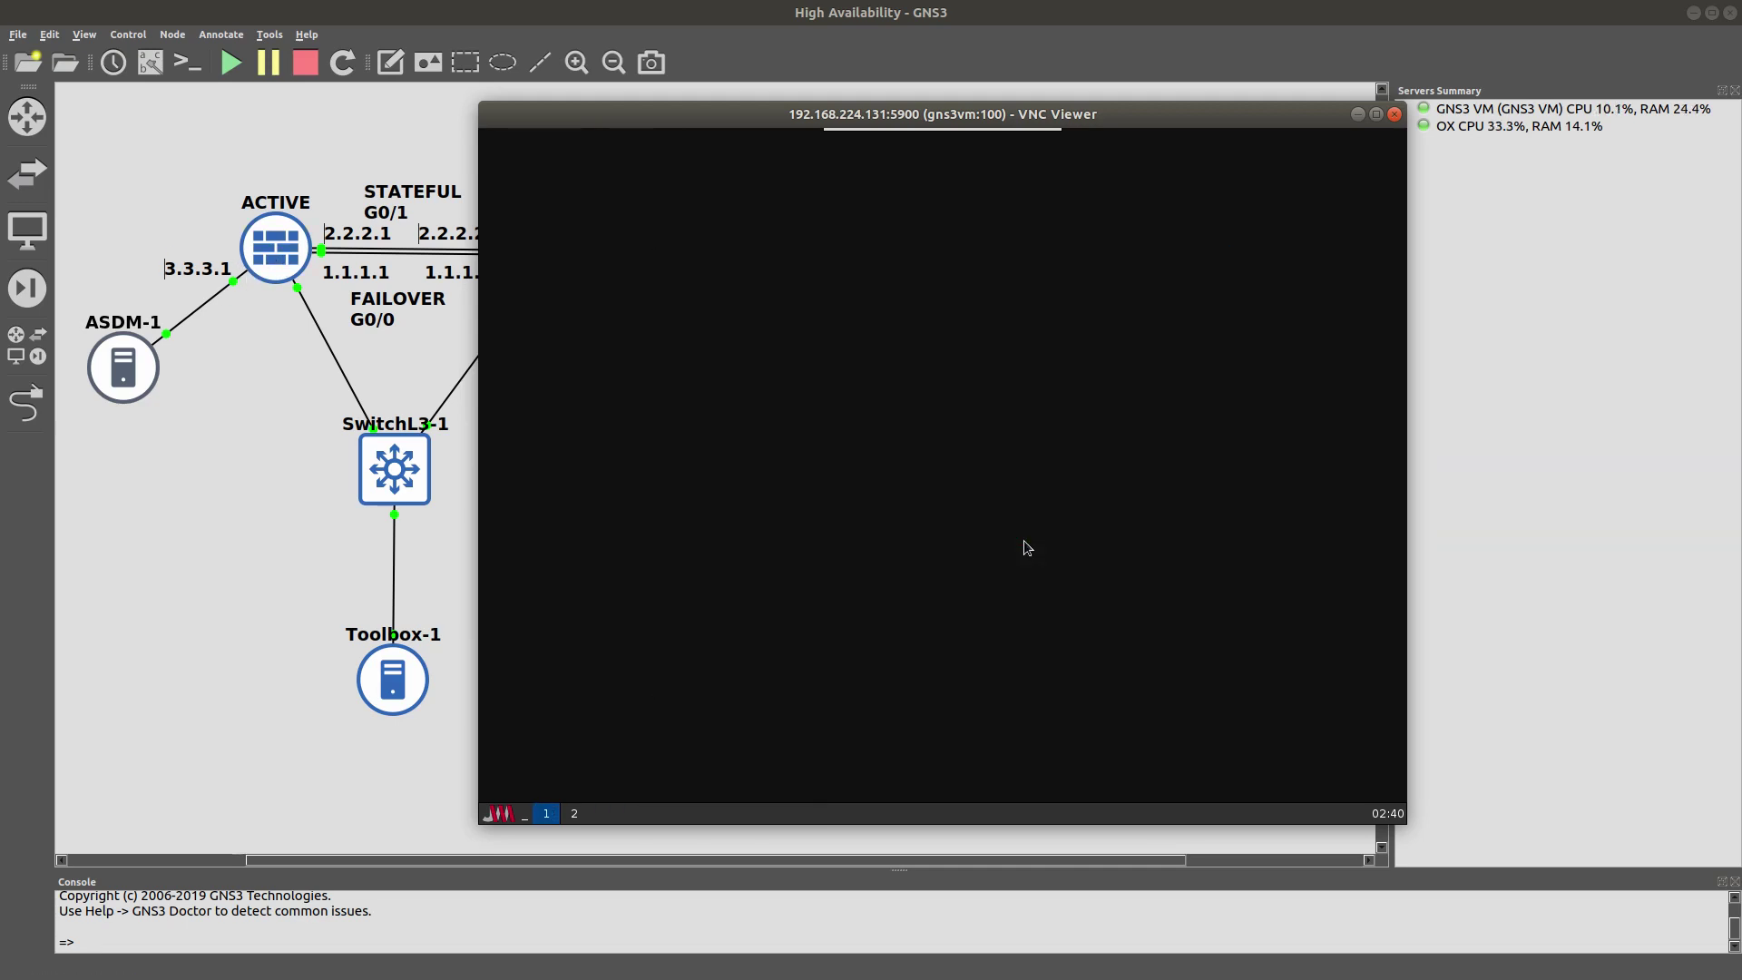
click(898, 548)
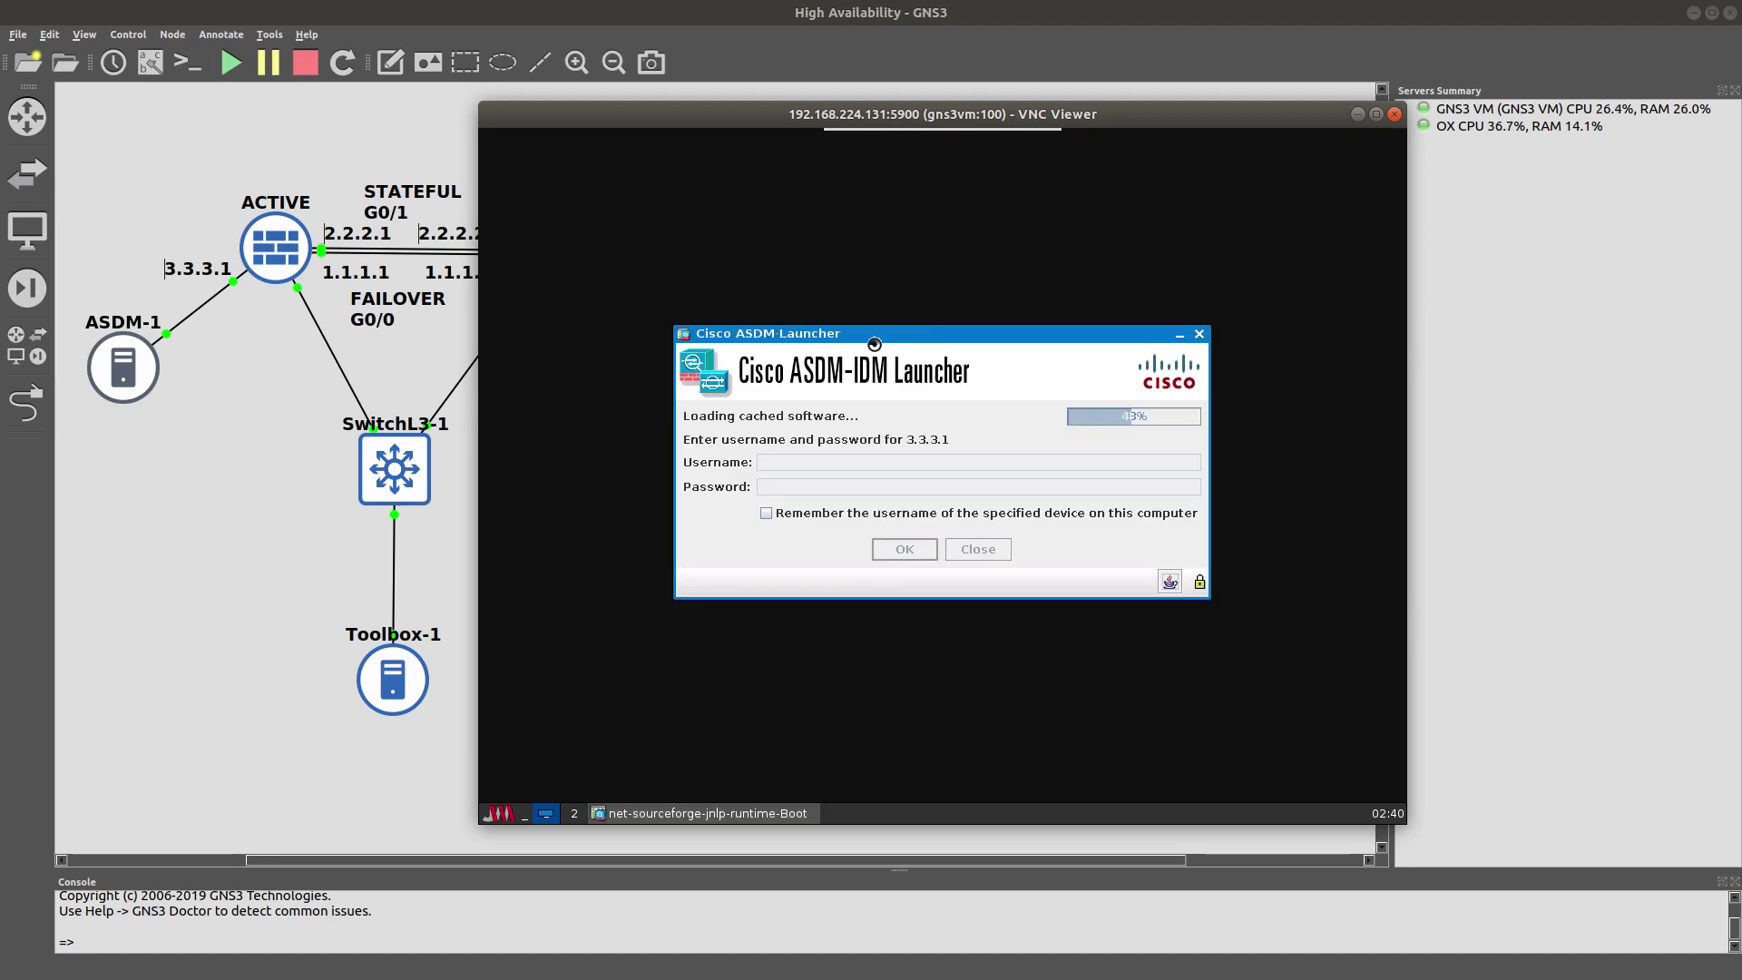
drag(824, 118, 1079, 103)
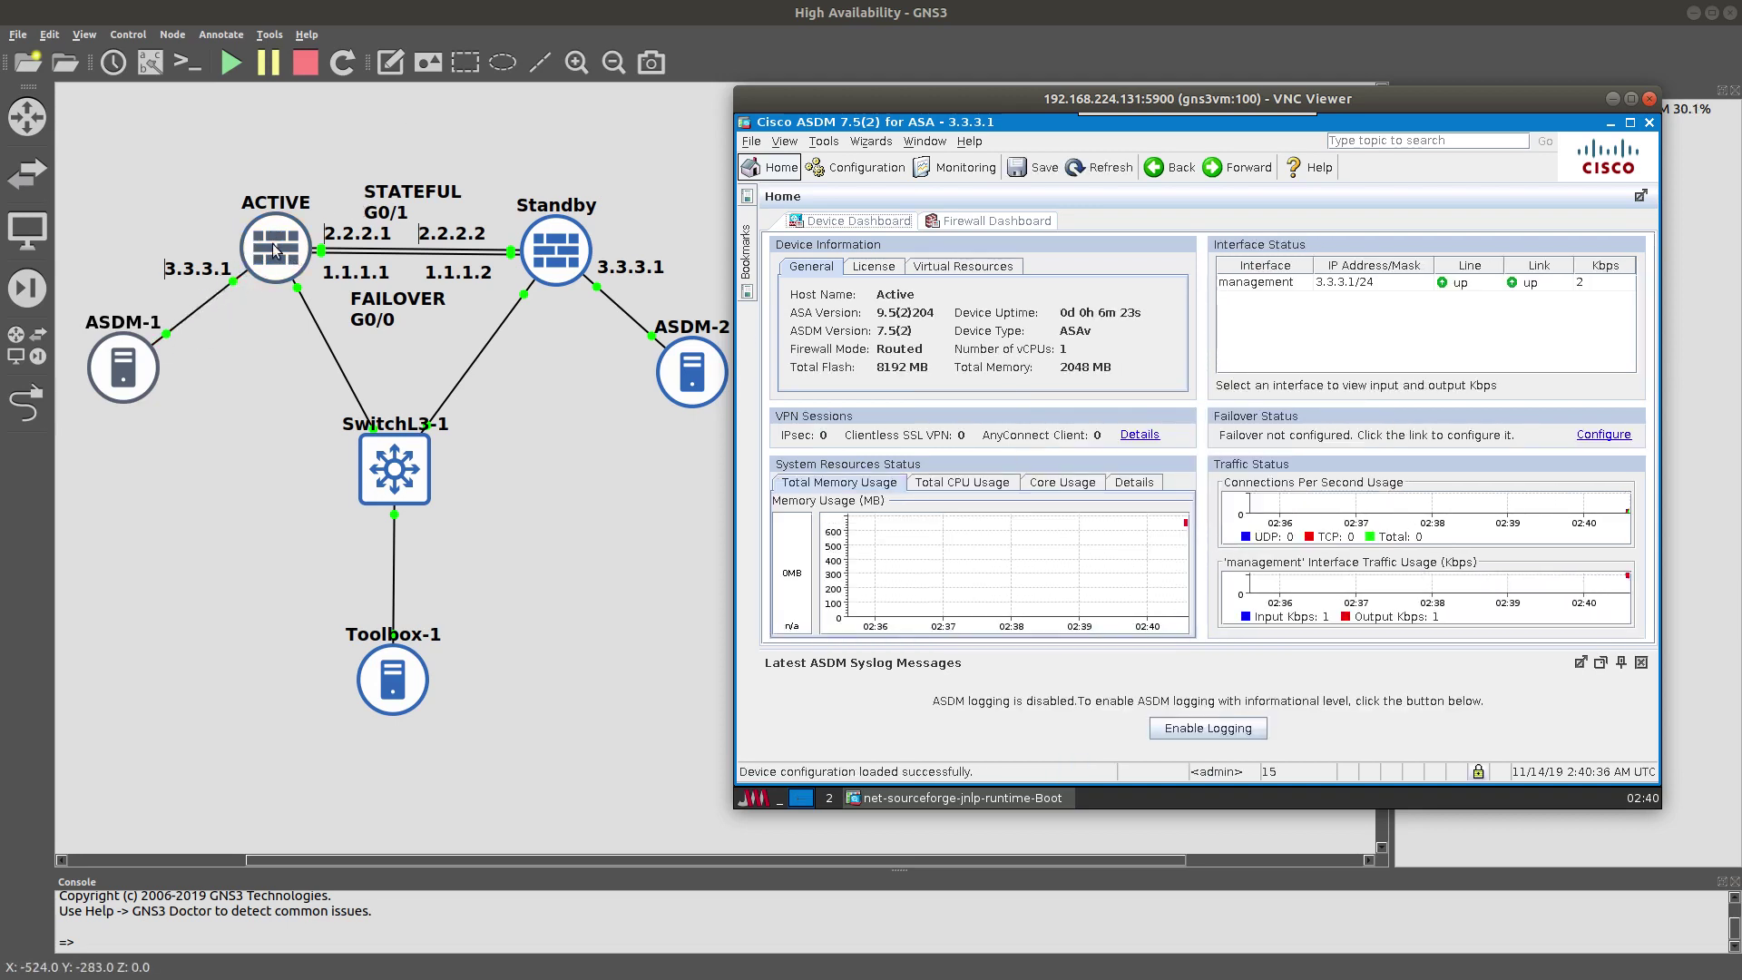
Step: Show the Interfaces list under Device Setup > Interface Settings in the Configuration view
click(847, 172)
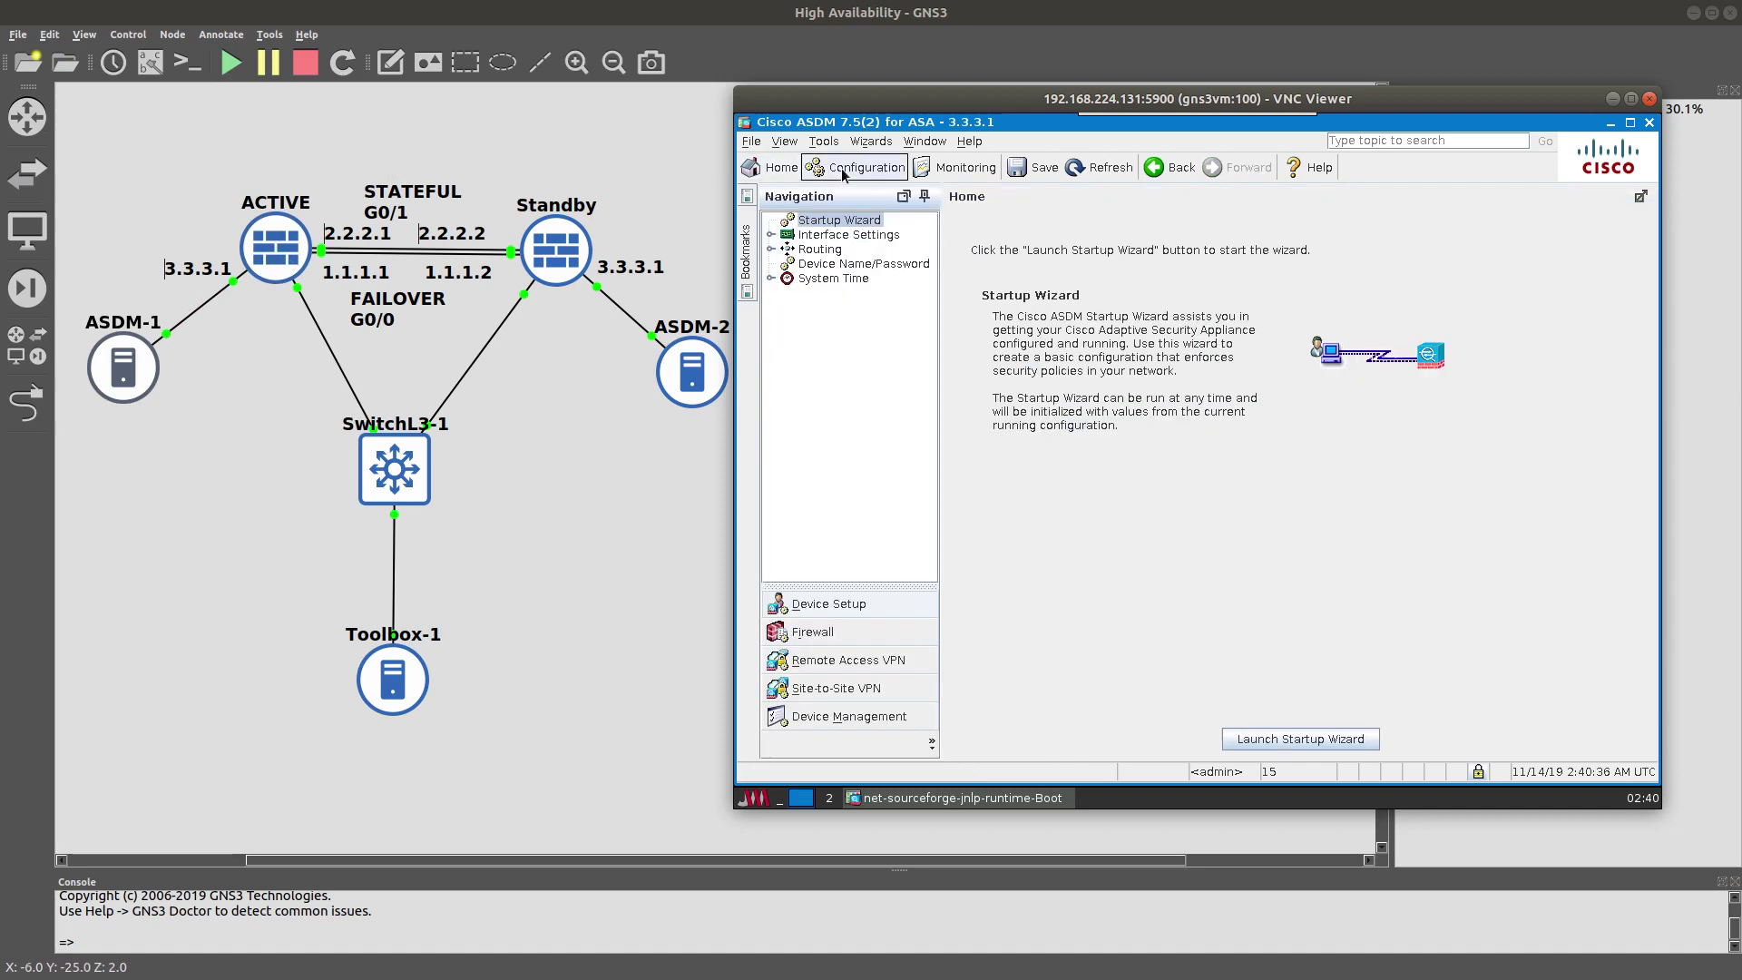
click(835, 237)
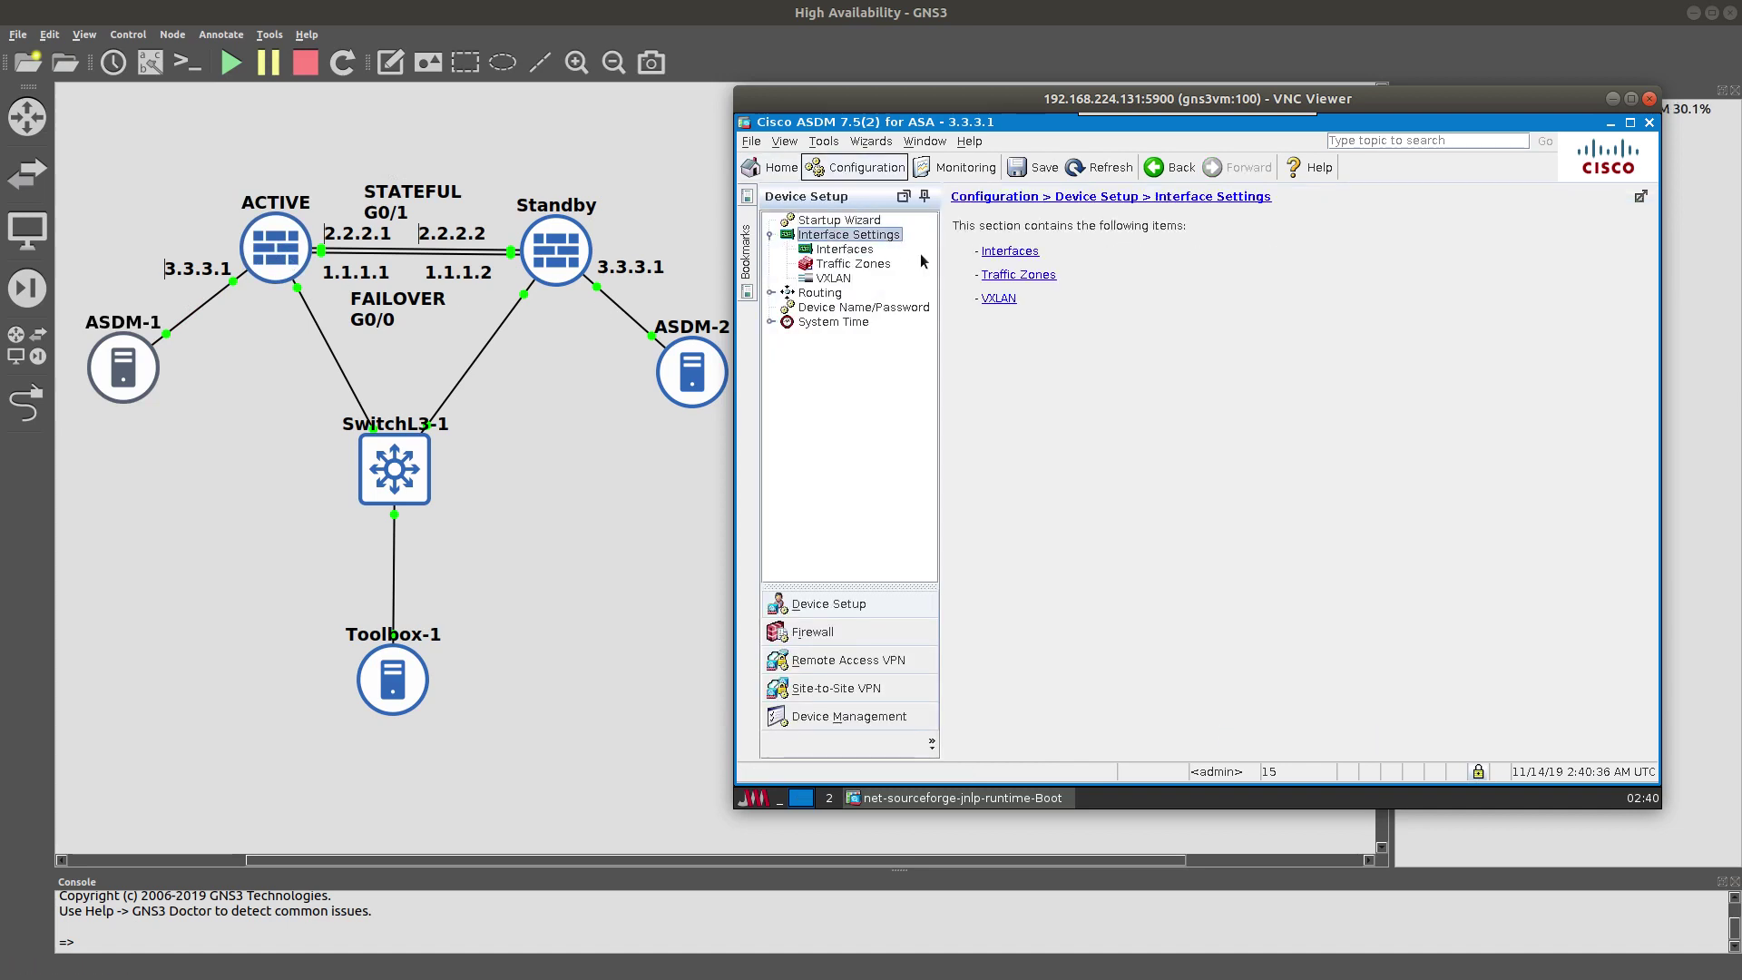
click(833, 251)
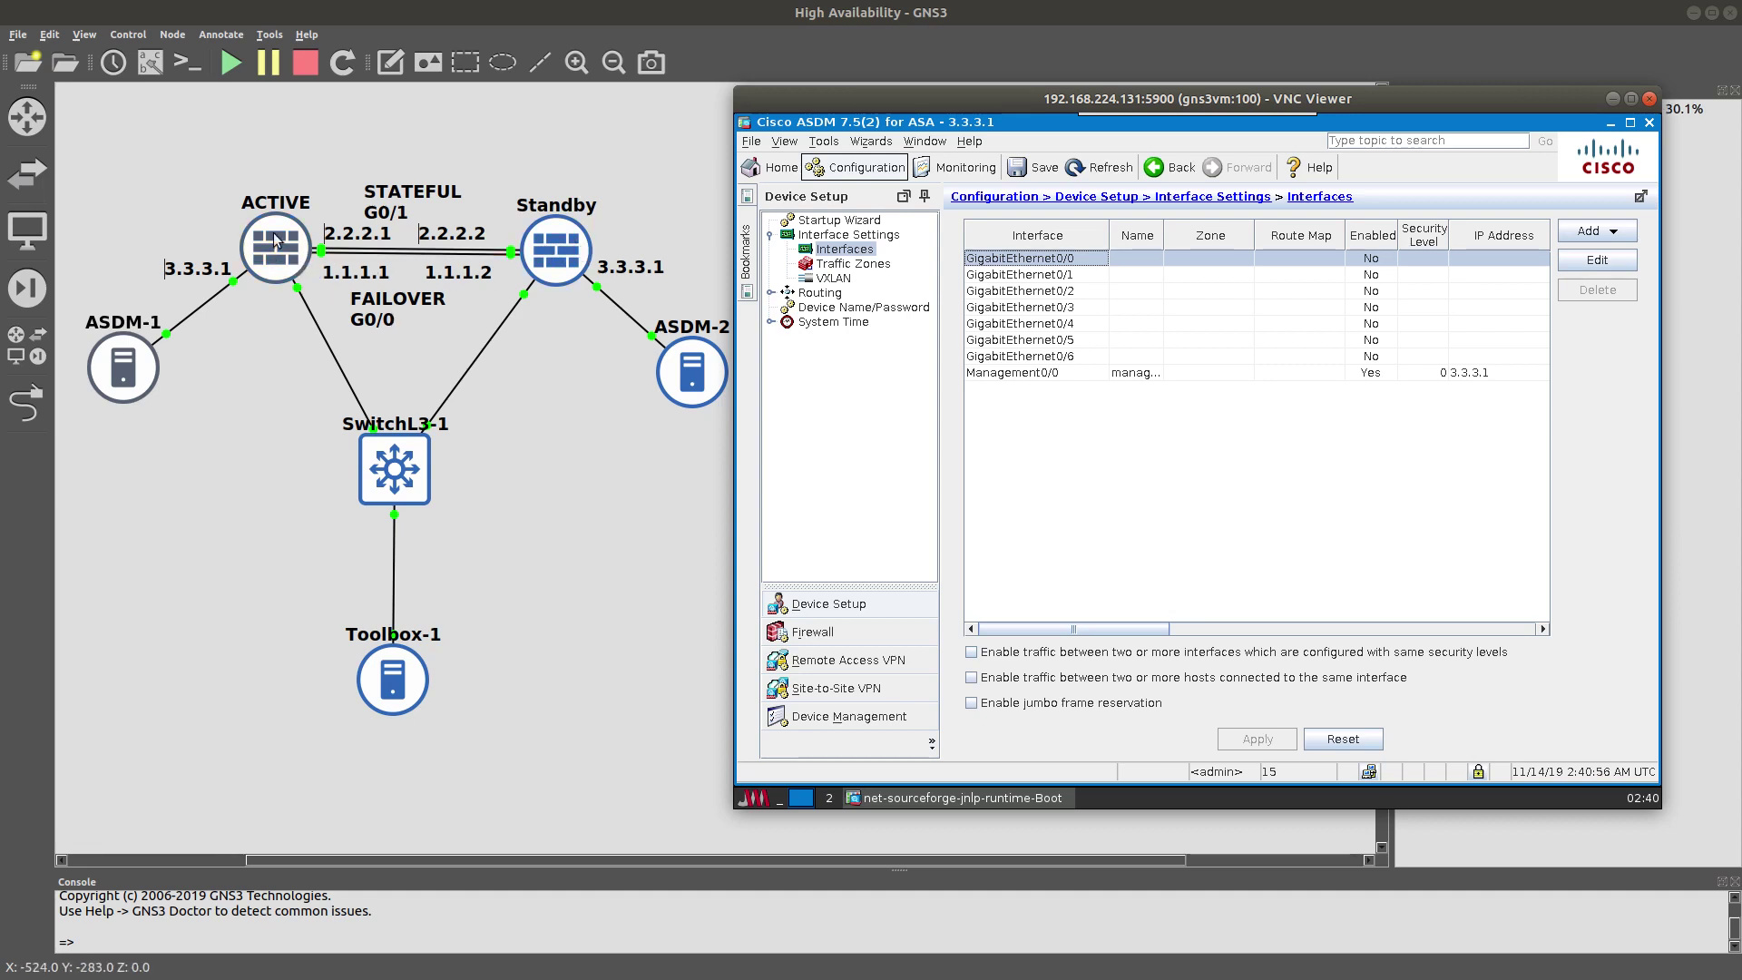
Step: Enable the GigabitEthernet0/0 and GigabitEthernet0/1 interfaces
click(458, 255)
double_click(1060, 259)
click(1032, 251)
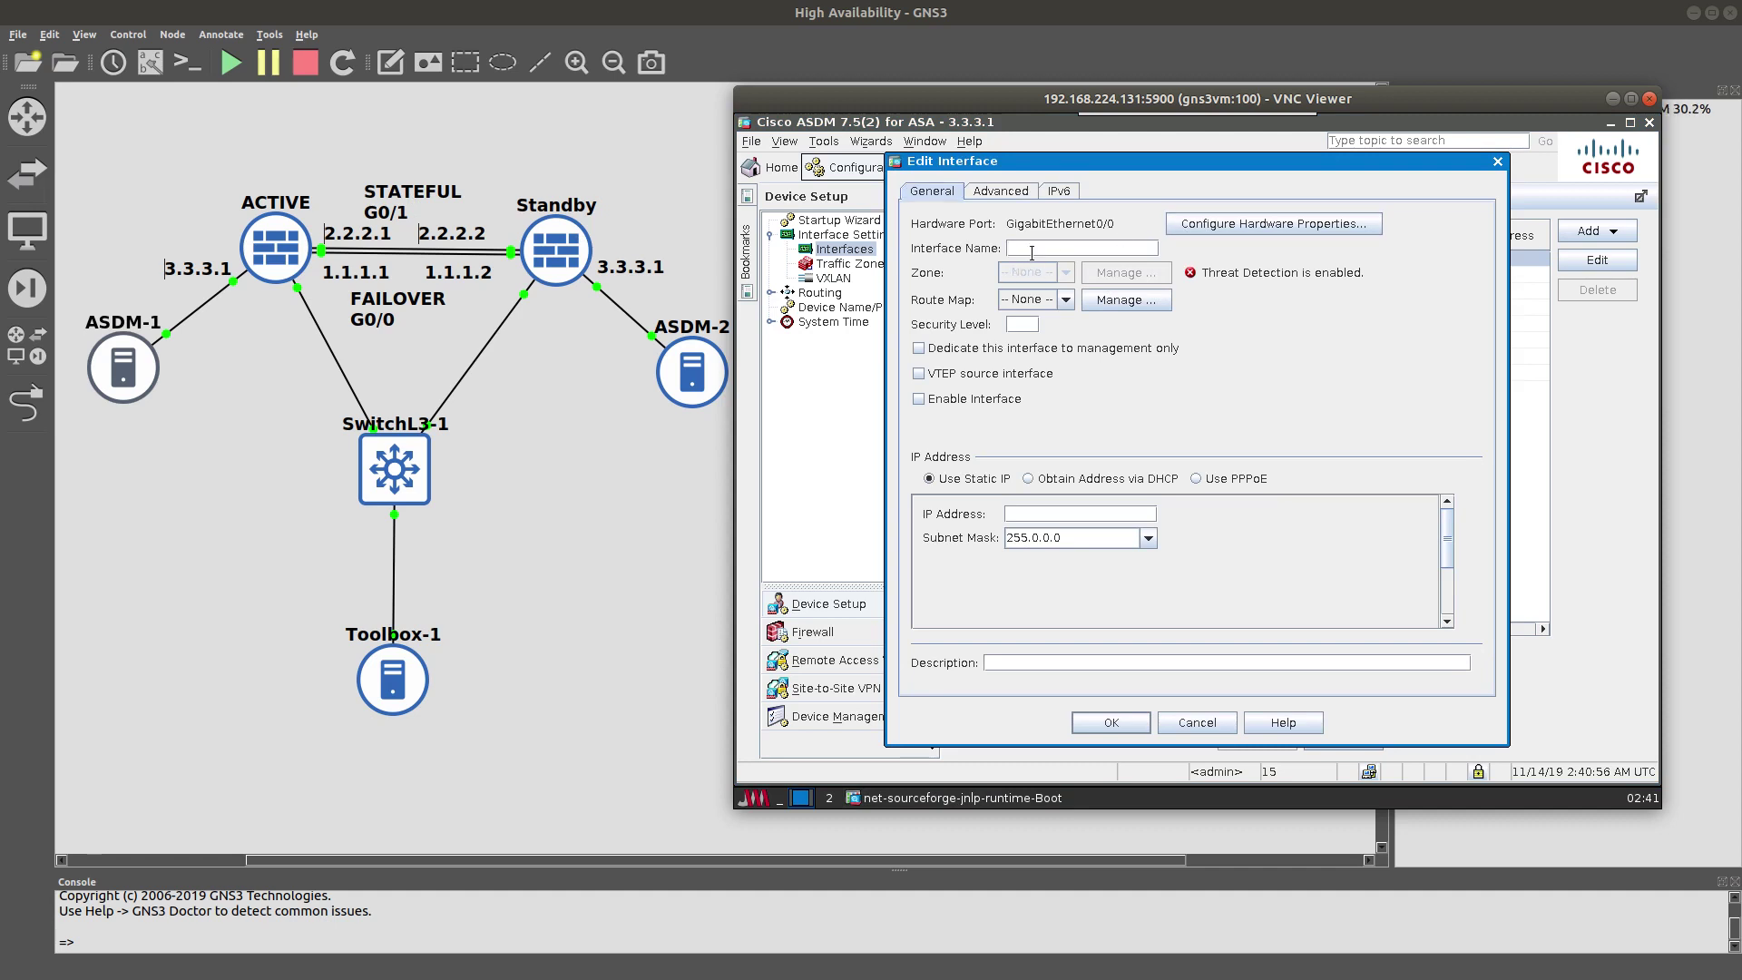
click(921, 399)
click(1105, 724)
double_click(1031, 275)
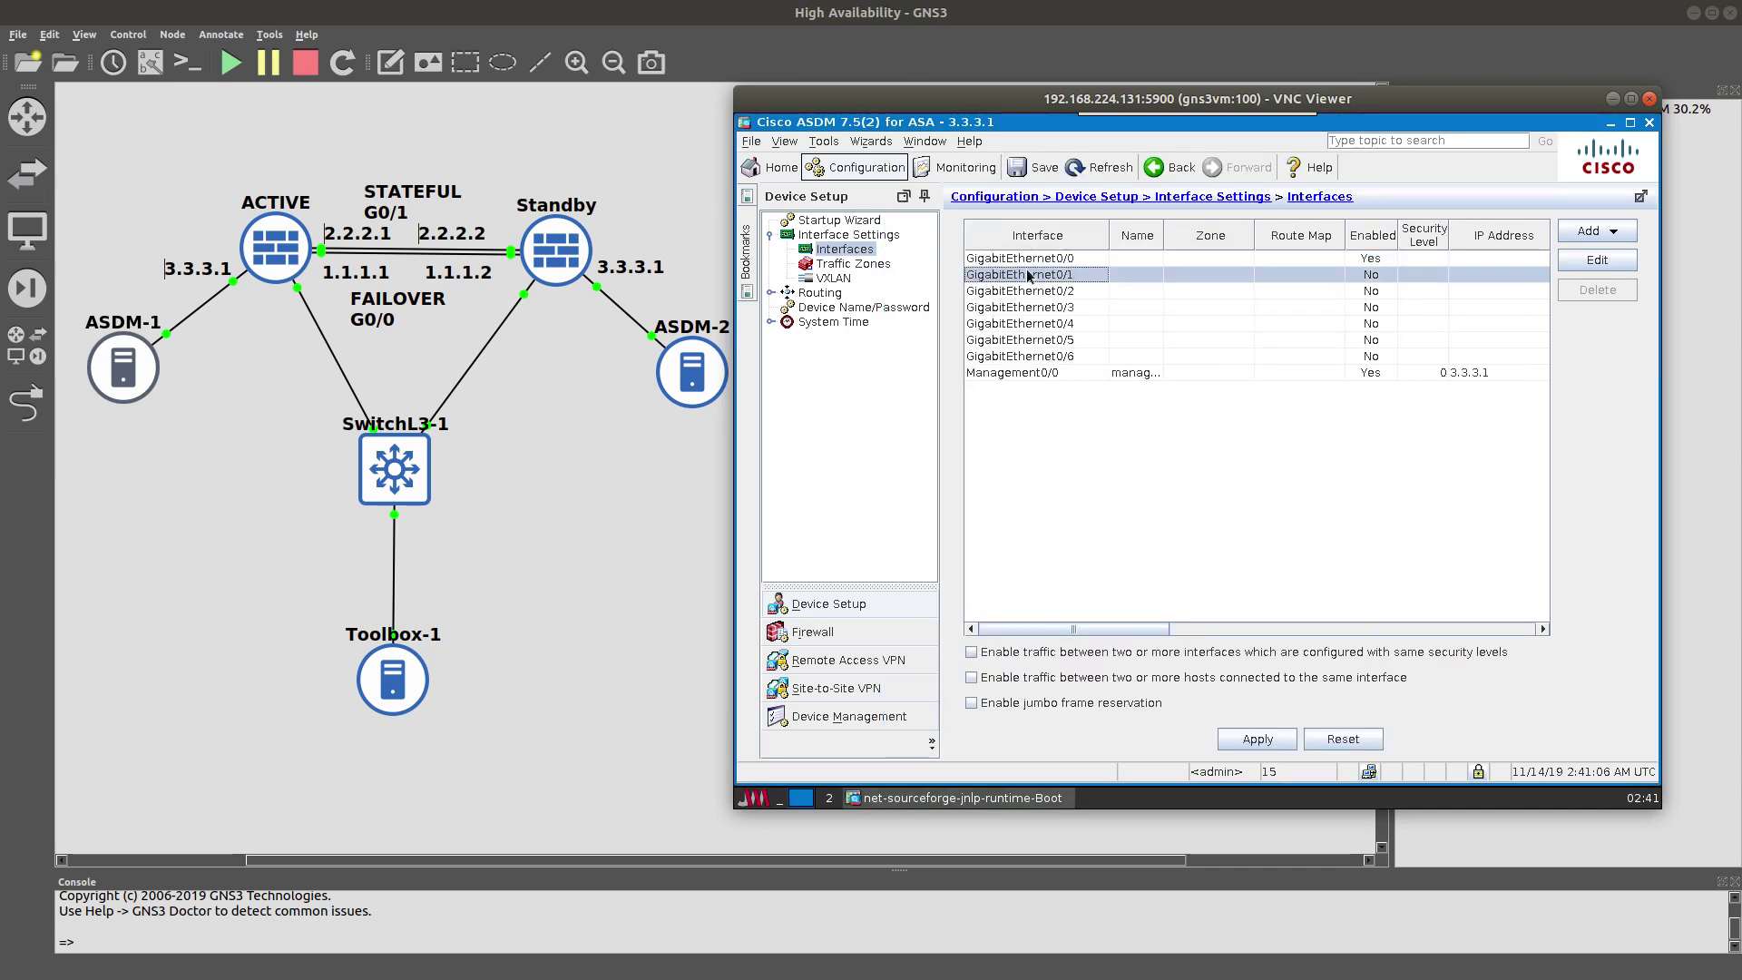
click(956, 401)
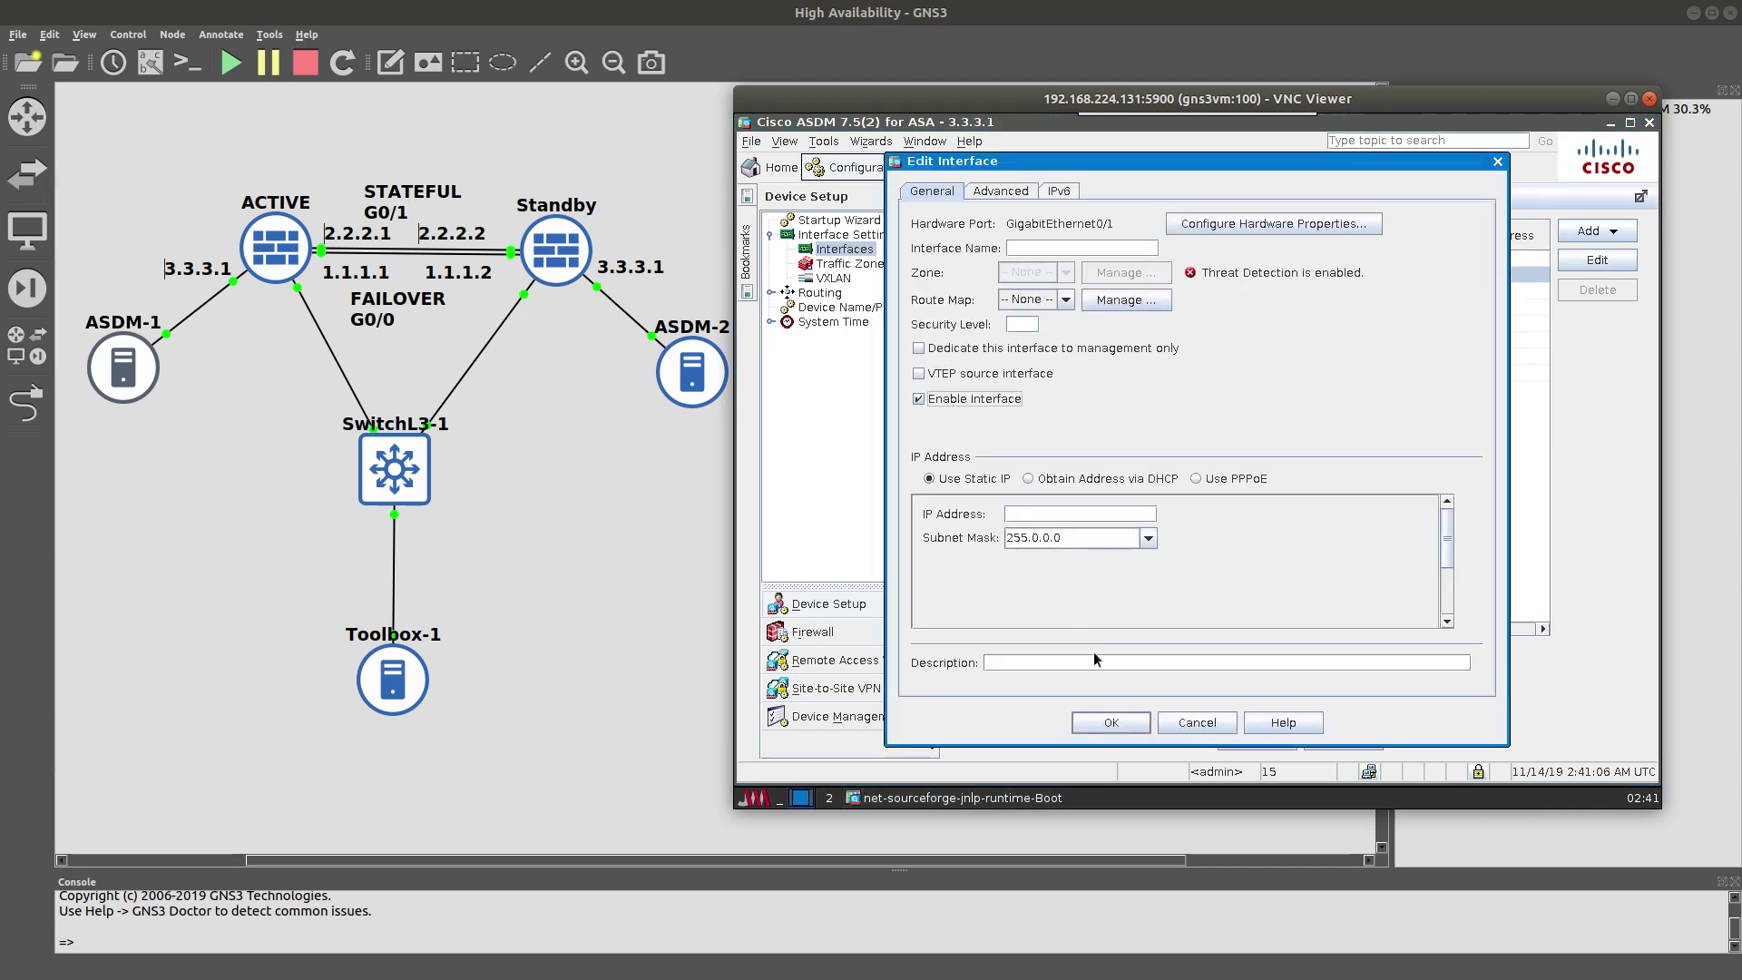
click(1108, 723)
Step: Make GigabitEthernet0/2 the enabled 'inside' interface at 10.10.10.1 255.255.255.0 and apply
double_click(1067, 291)
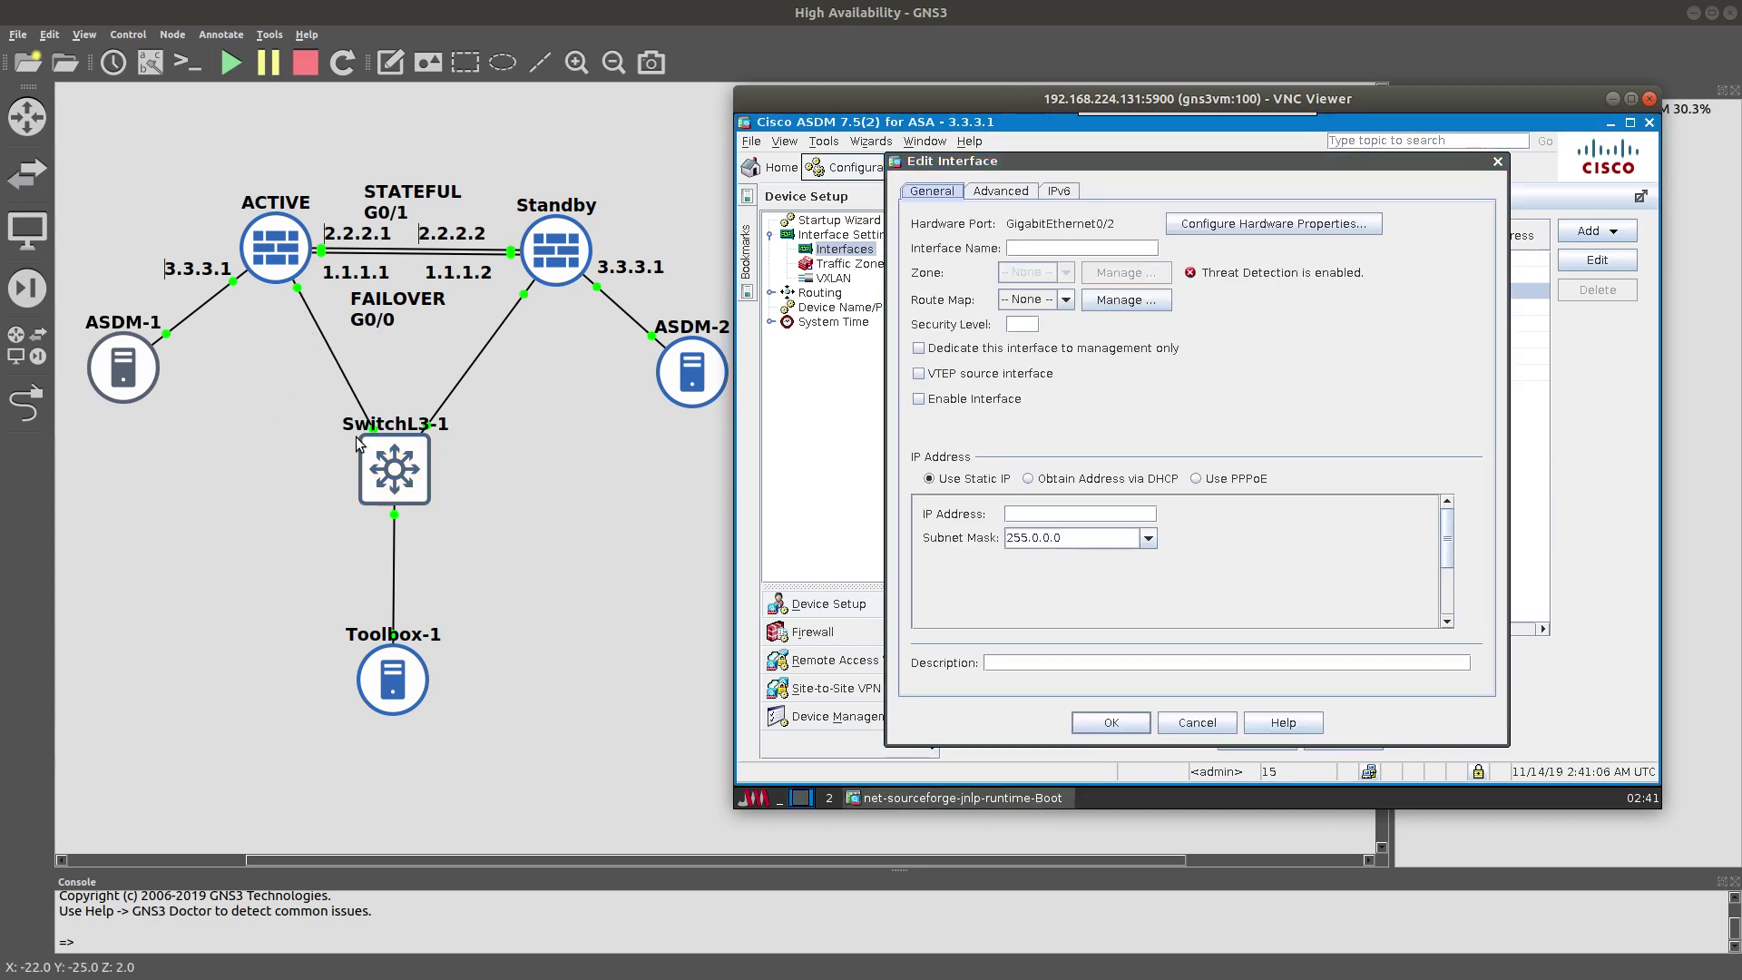
click(1115, 426)
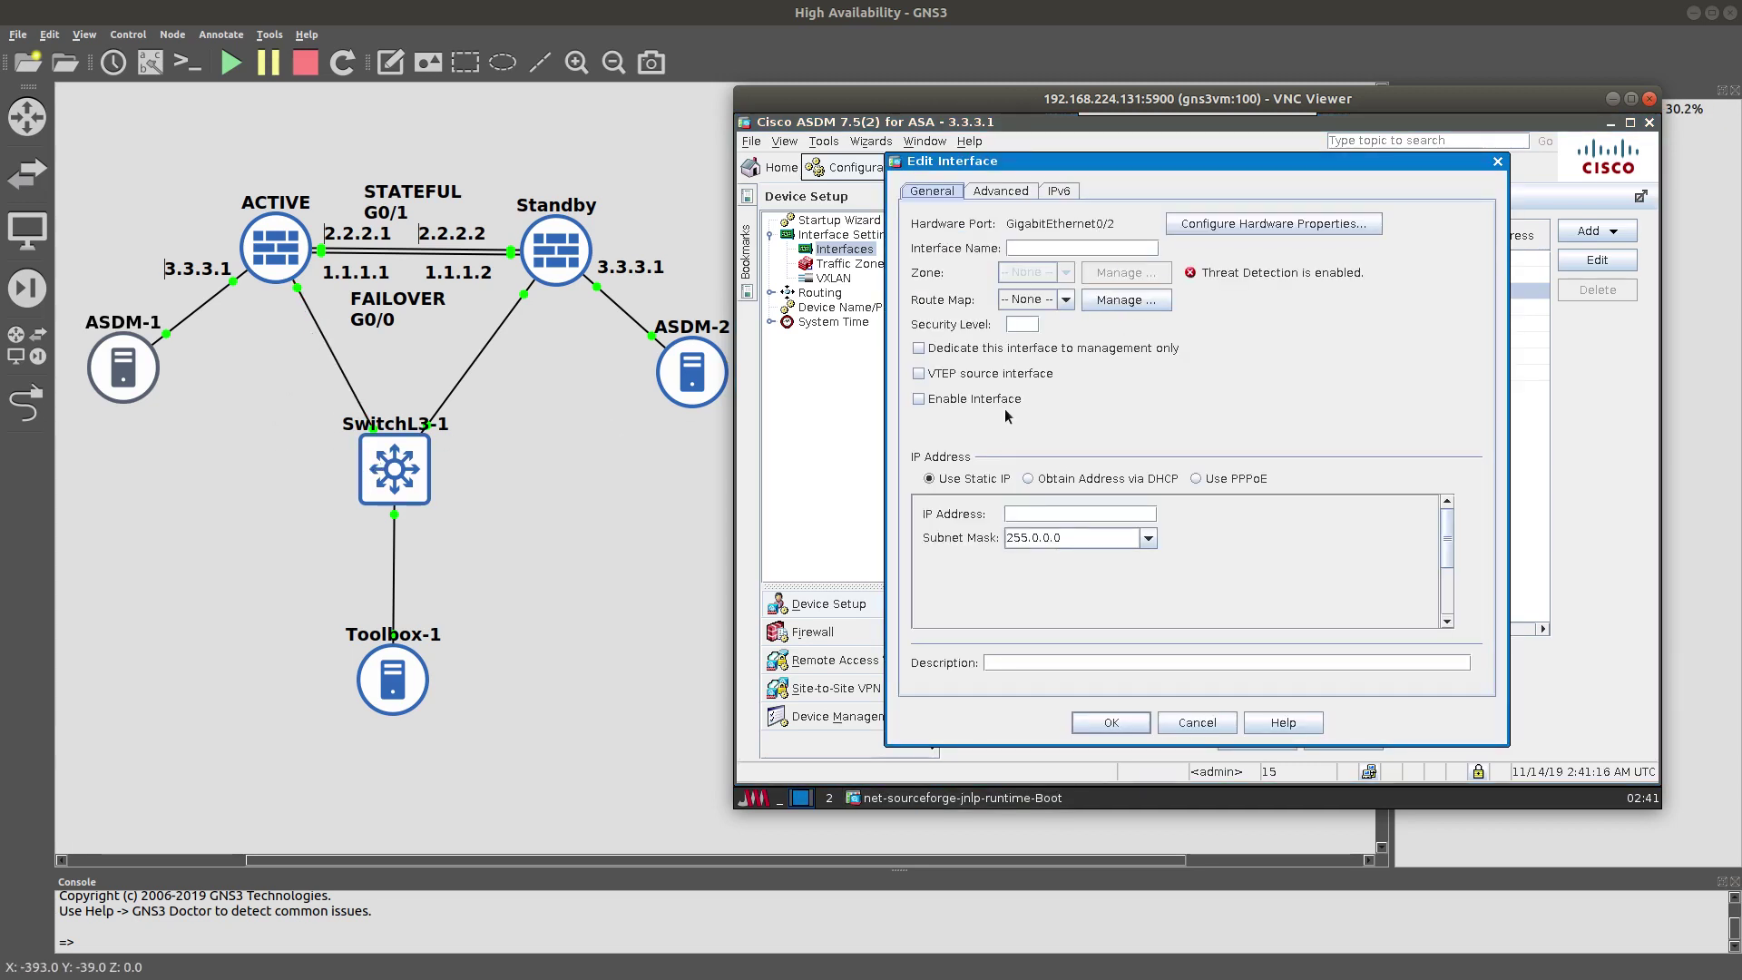
click(1039, 248)
text(inside)
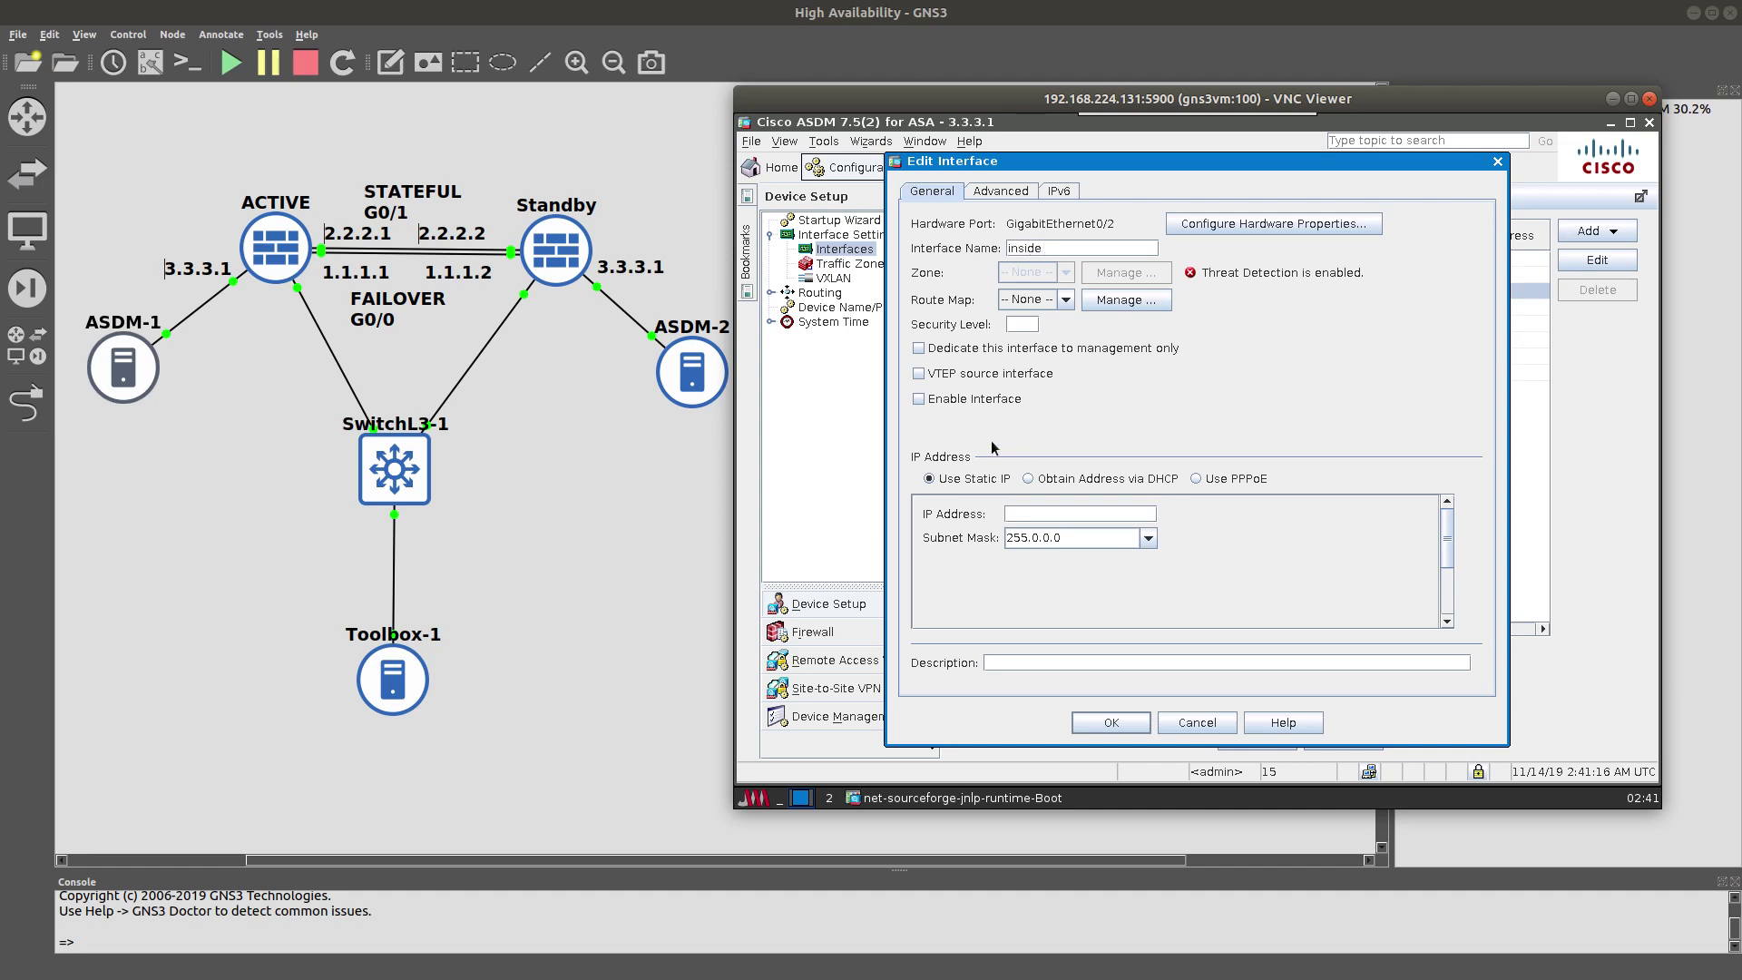
click(968, 399)
click(1016, 515)
text(10.10.10.1)
click(1148, 541)
click(1093, 579)
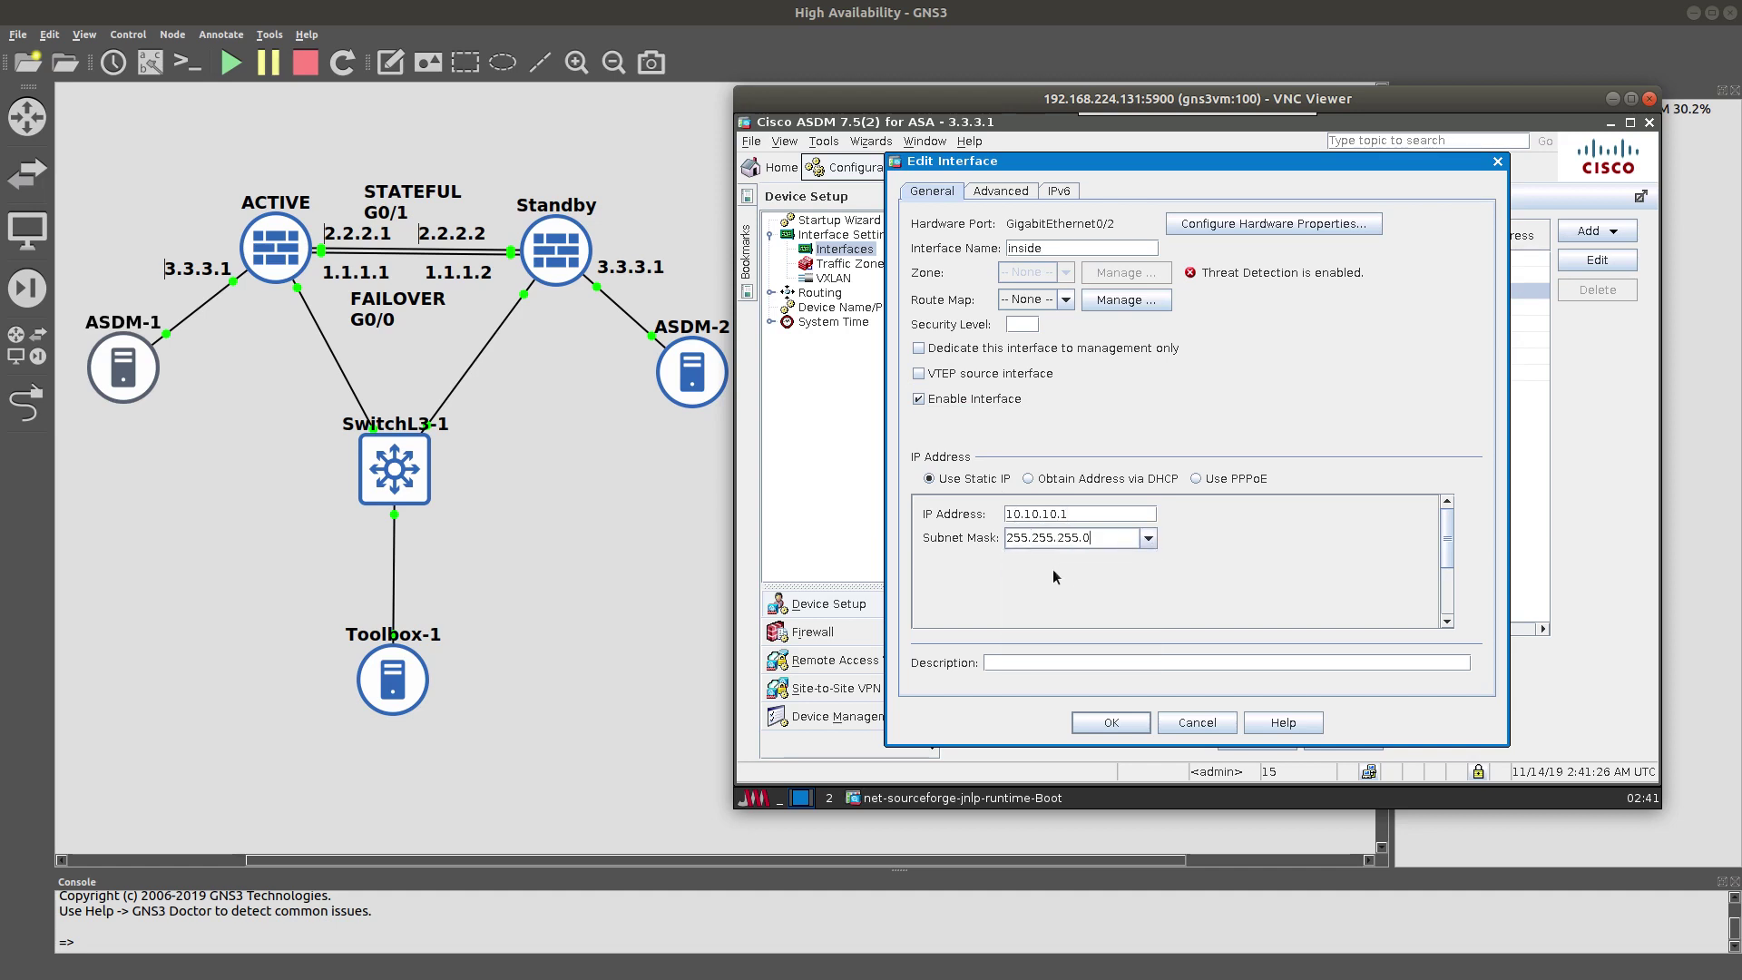
click(1097, 725)
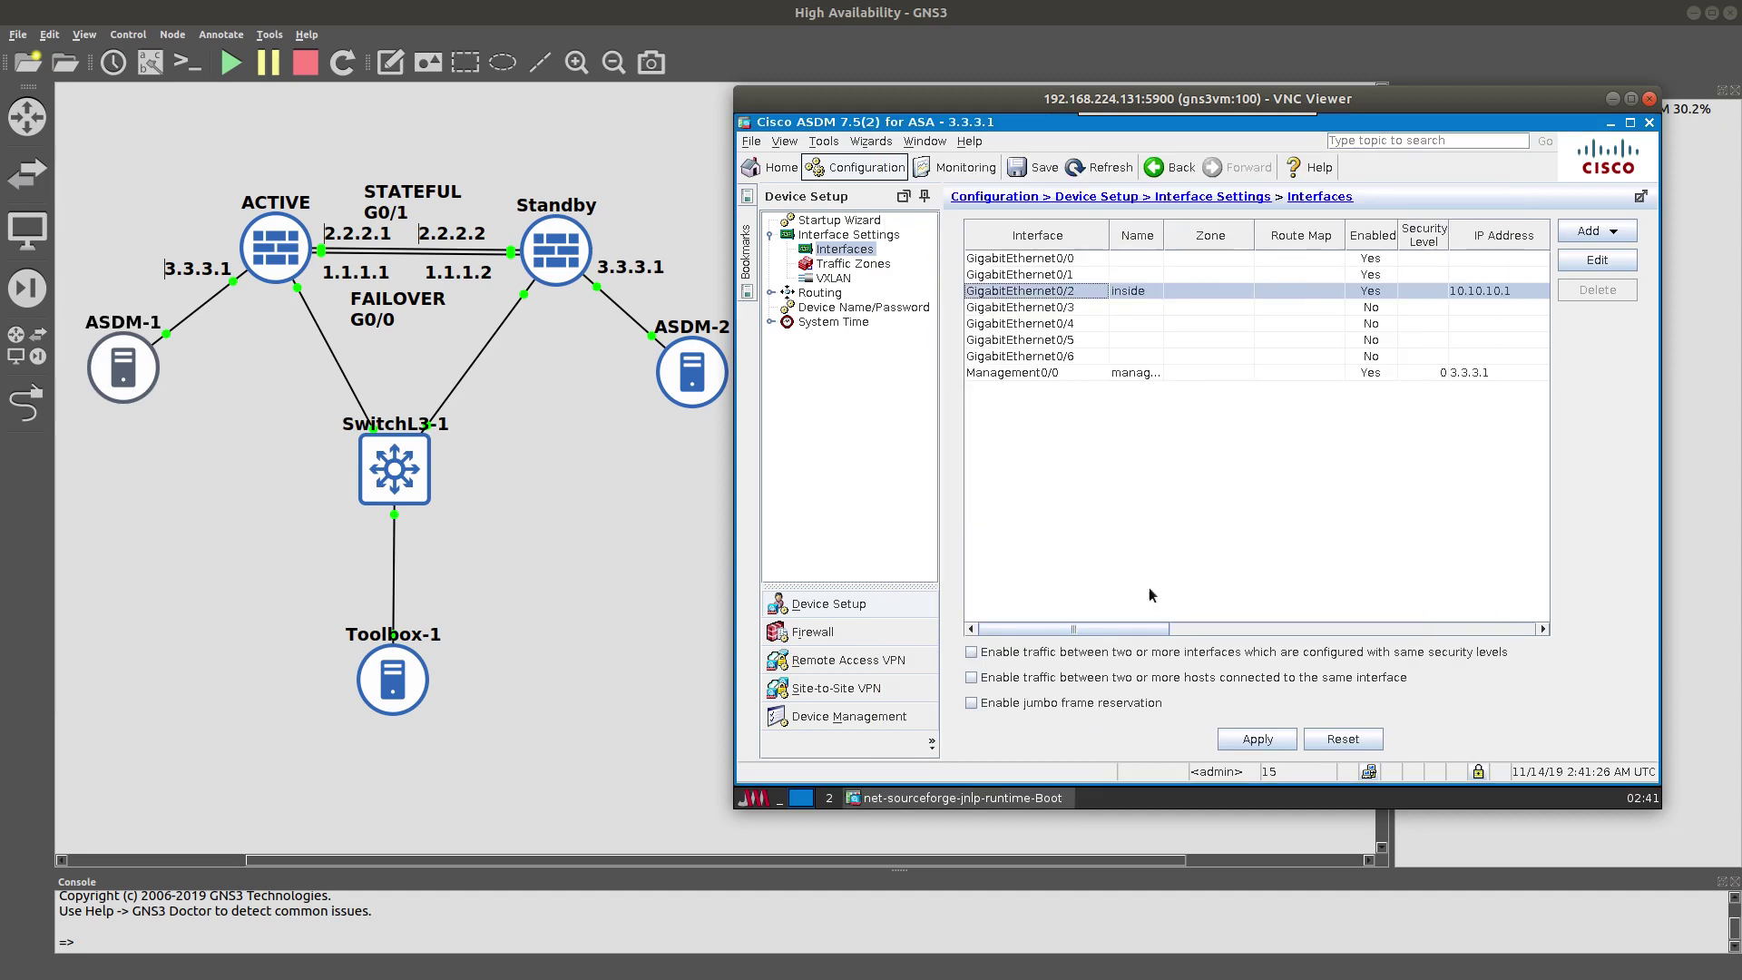
click(1249, 740)
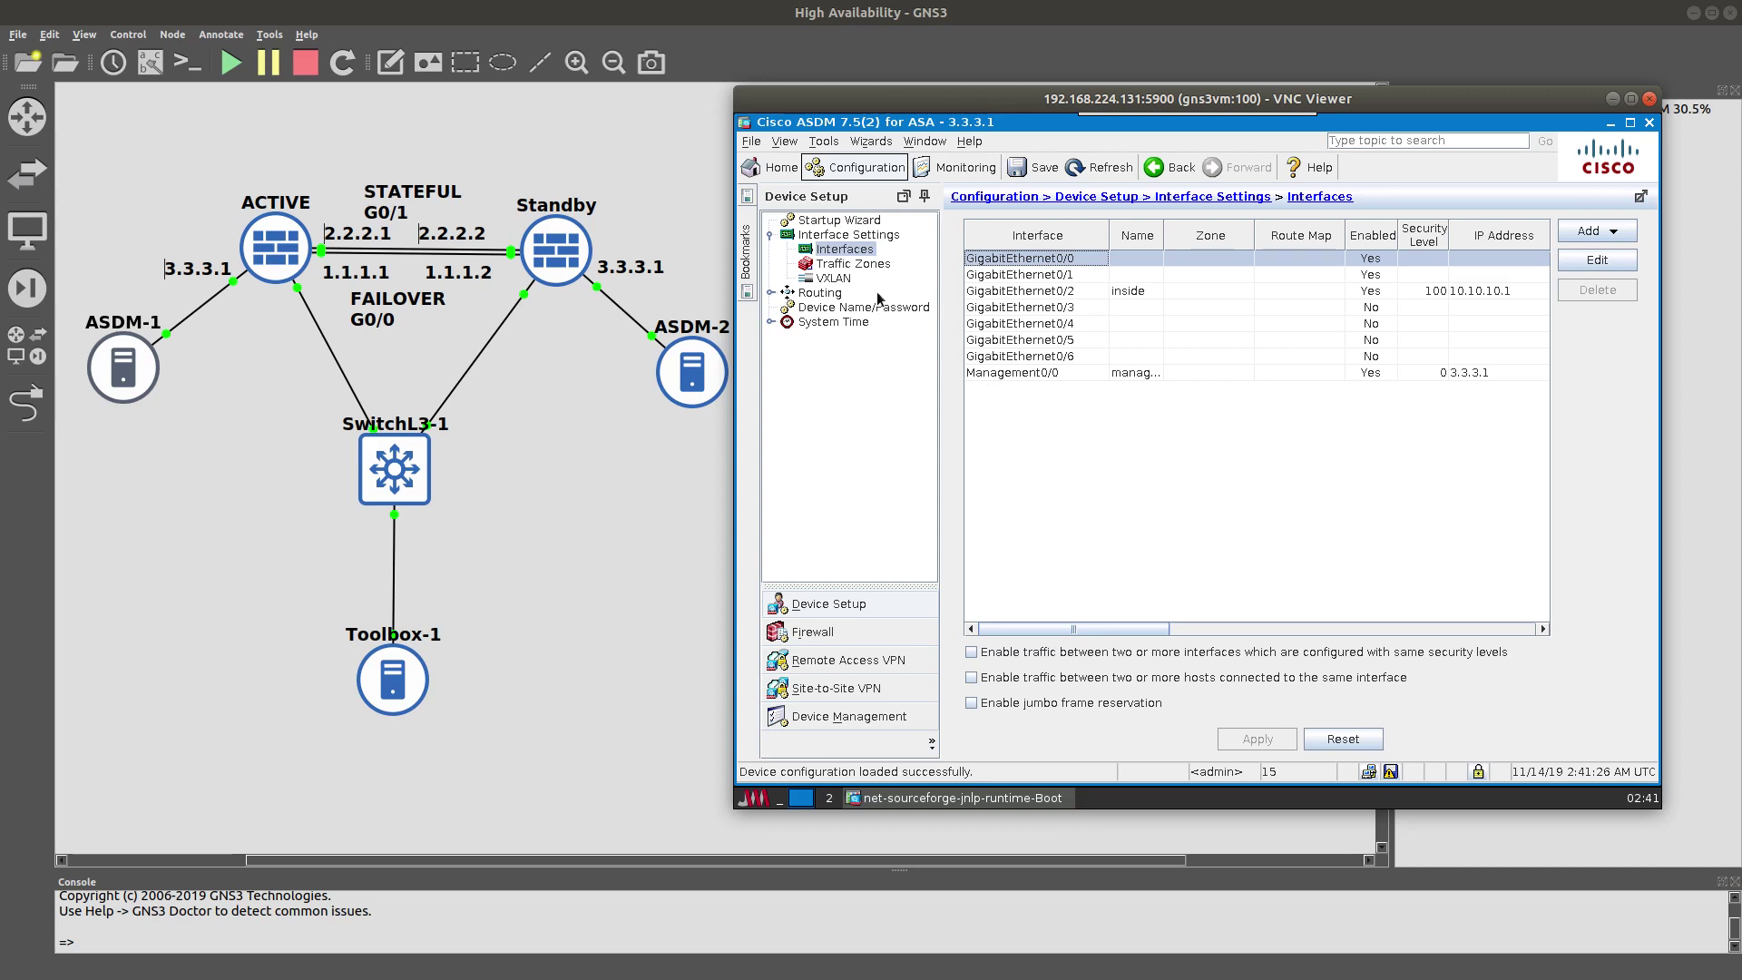
Step: Enable failover in the High Availability and Scalability > Failover settings
click(841, 718)
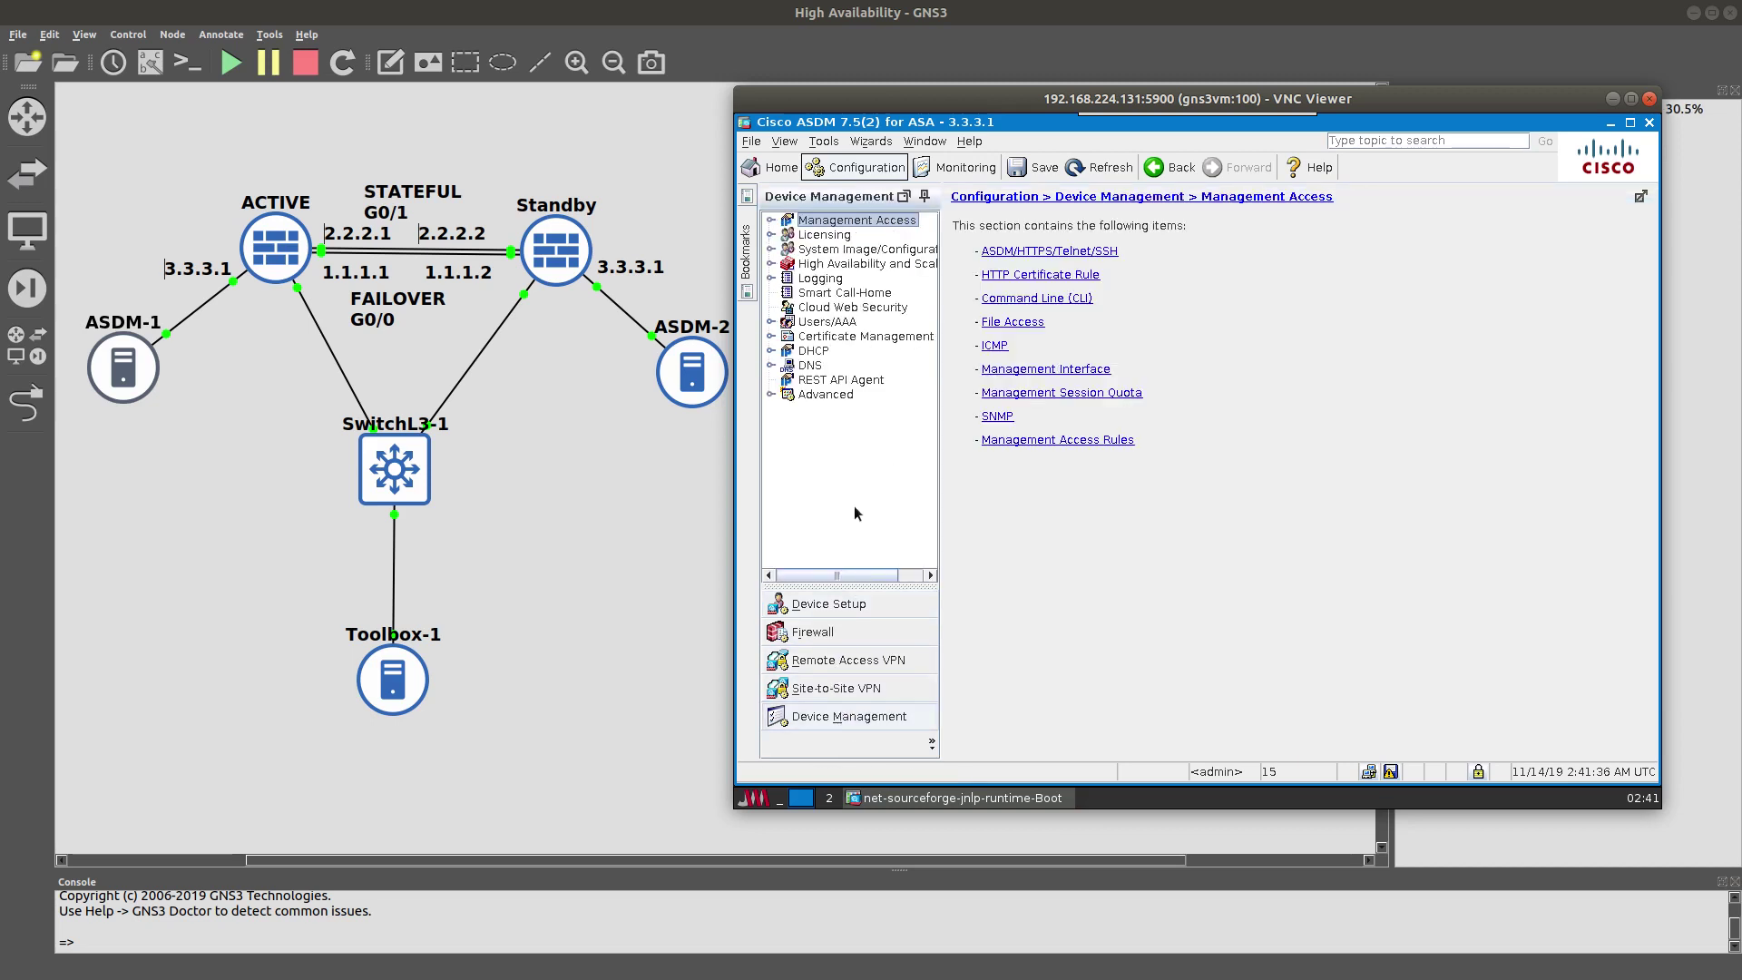
double_click(825, 252)
double_click(812, 294)
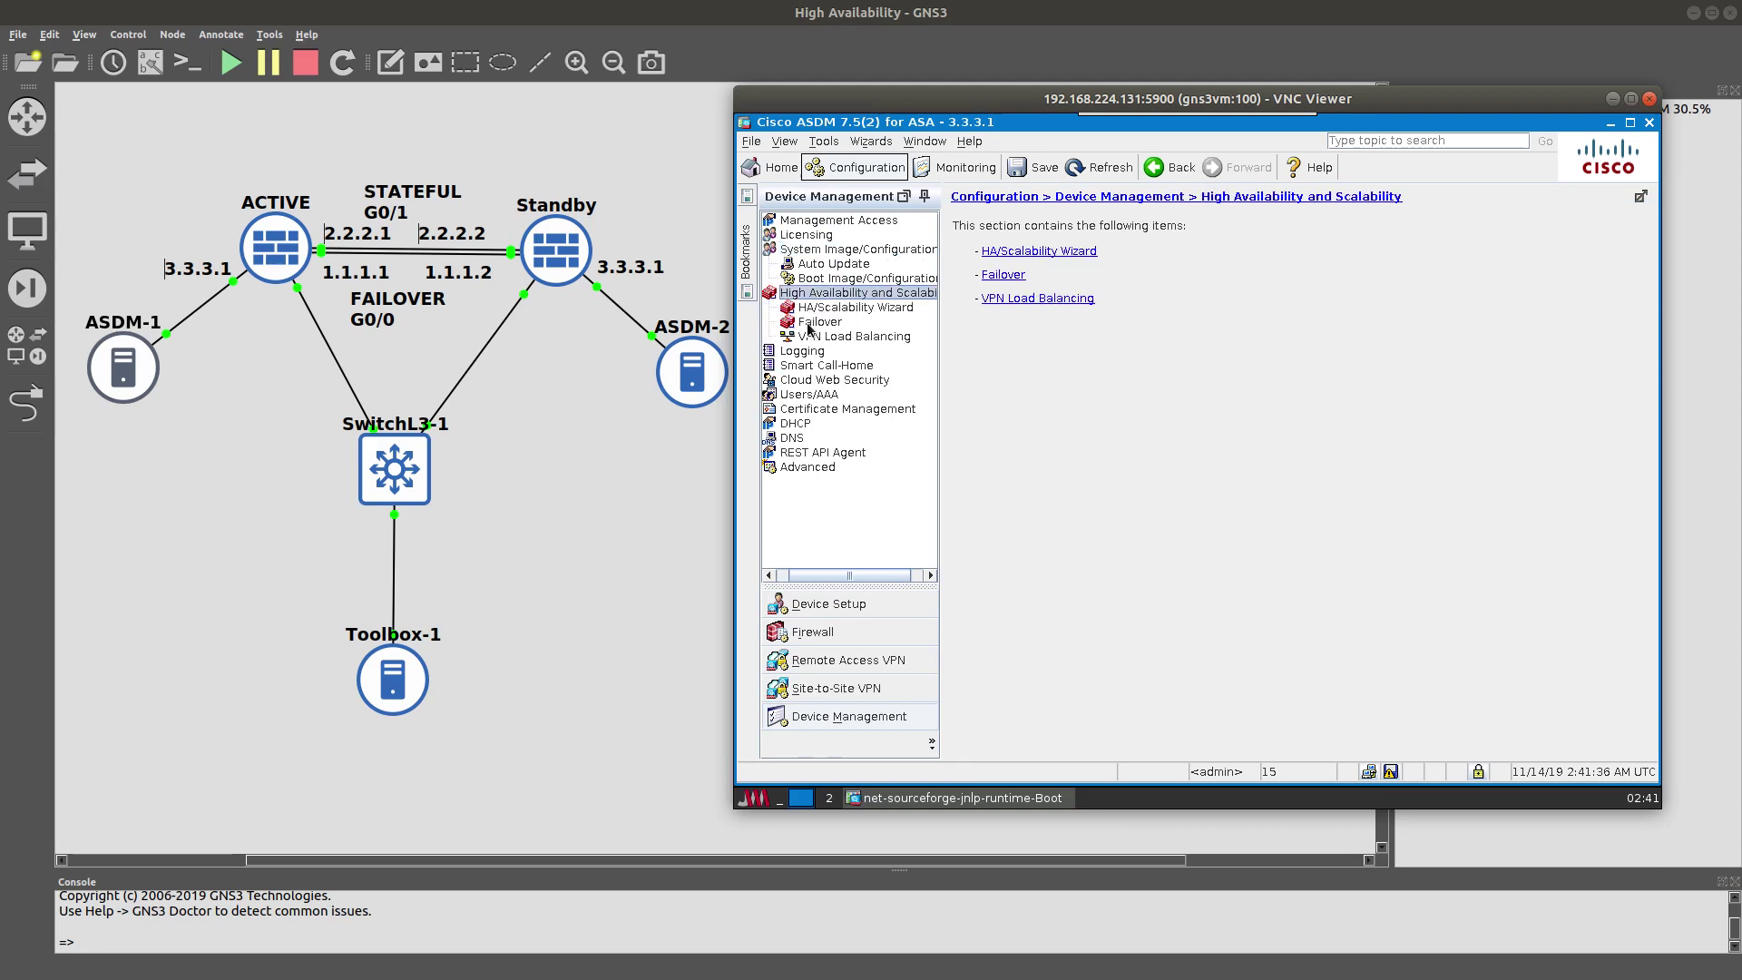
click(808, 325)
click(973, 298)
click(1220, 324)
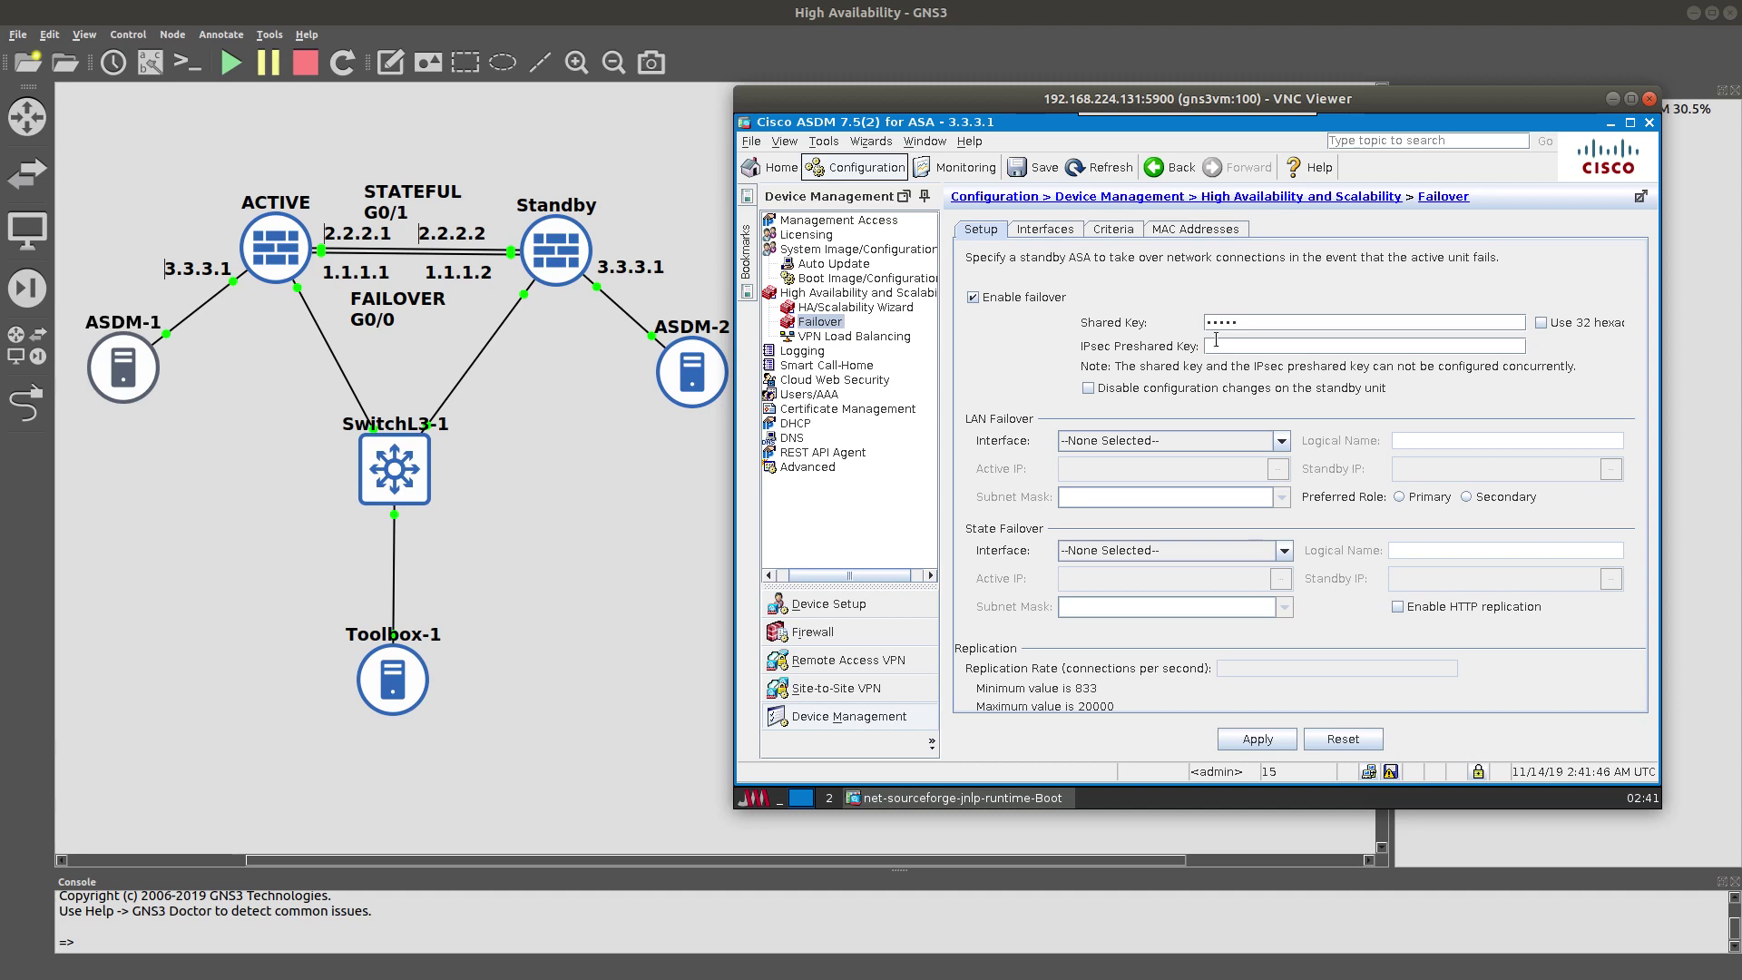
Step: Put the LAN failover link on GigabitEthernet0/0 with active IP 1.1.1.1, mask 255.255.255.0
click(1132, 445)
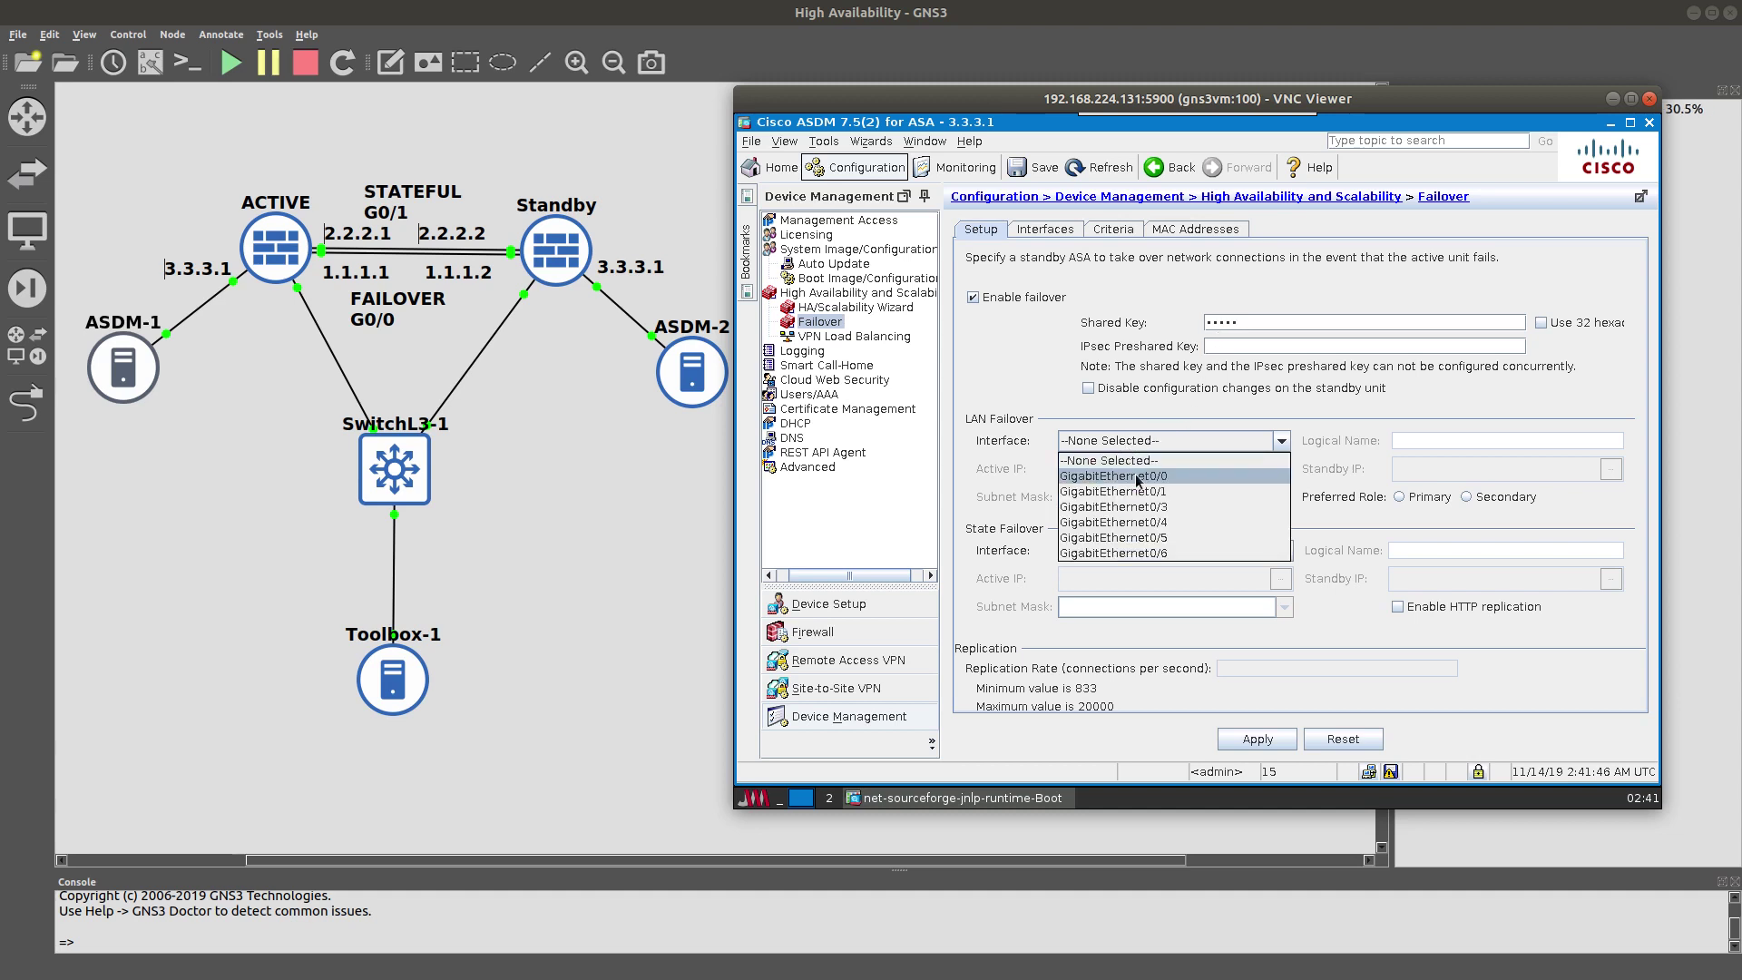
click(1138, 470)
click(1161, 470)
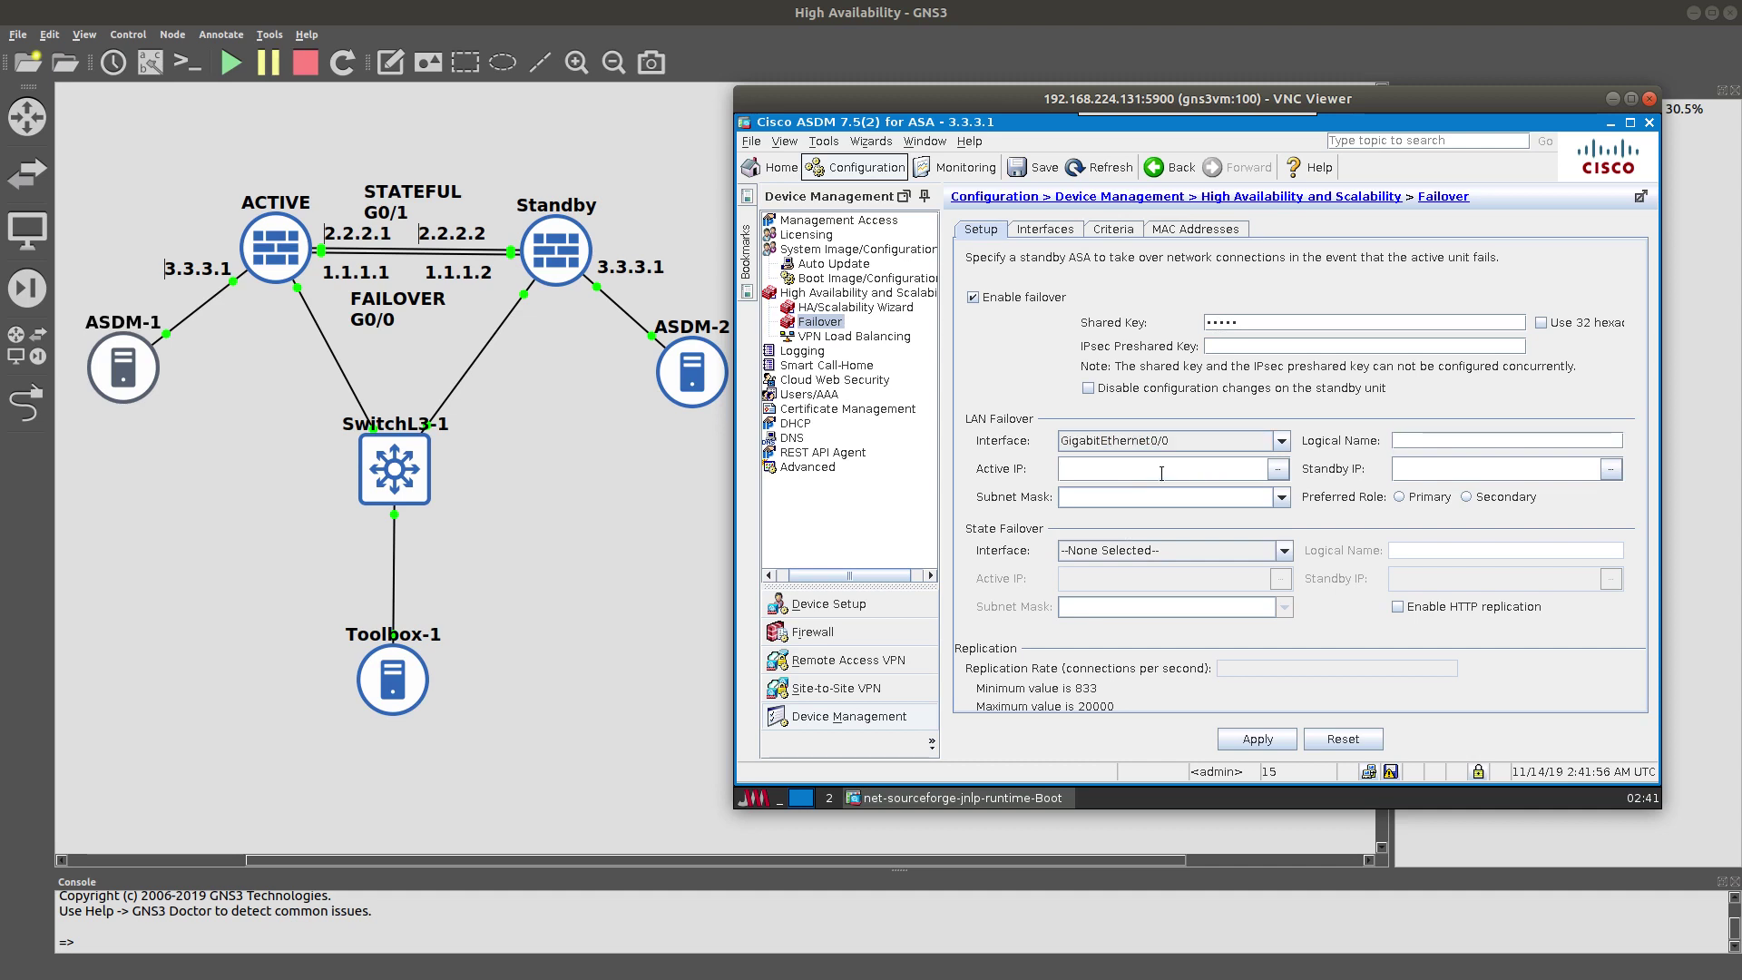
text(1.1.1.1)
click(1282, 497)
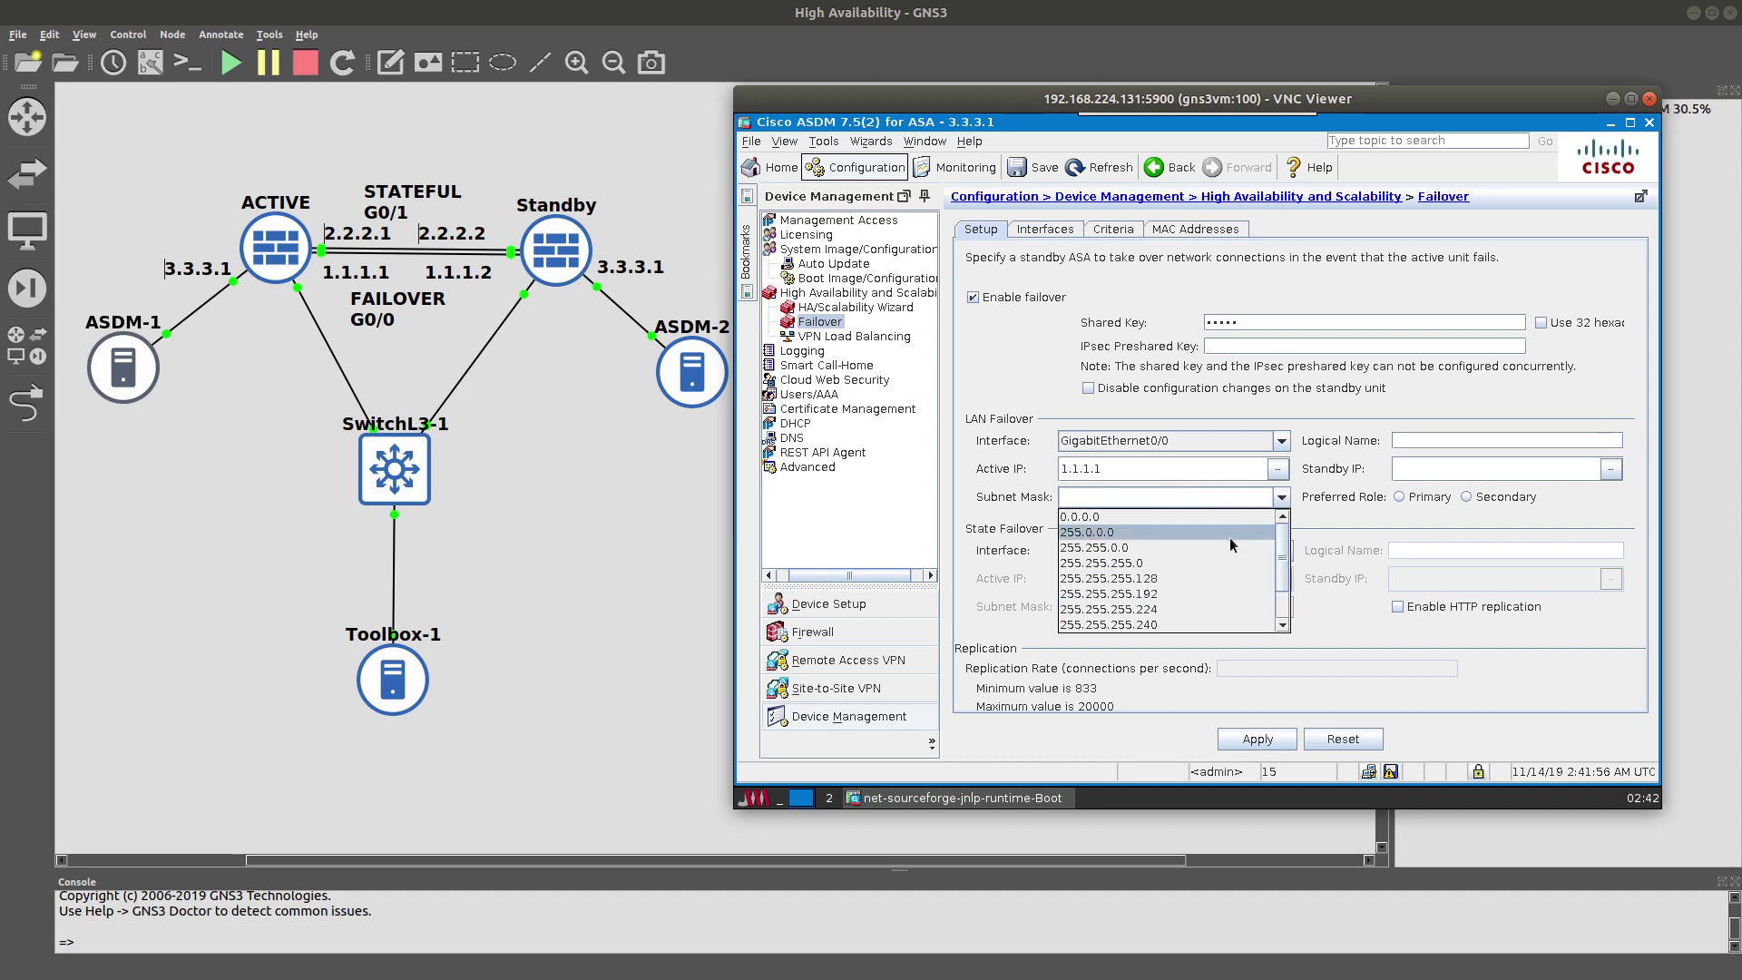
click(1221, 558)
Step: Name the LAN failover link F1 with standby 1.1.1.2, Primary role, and HTTP replication
click(1266, 550)
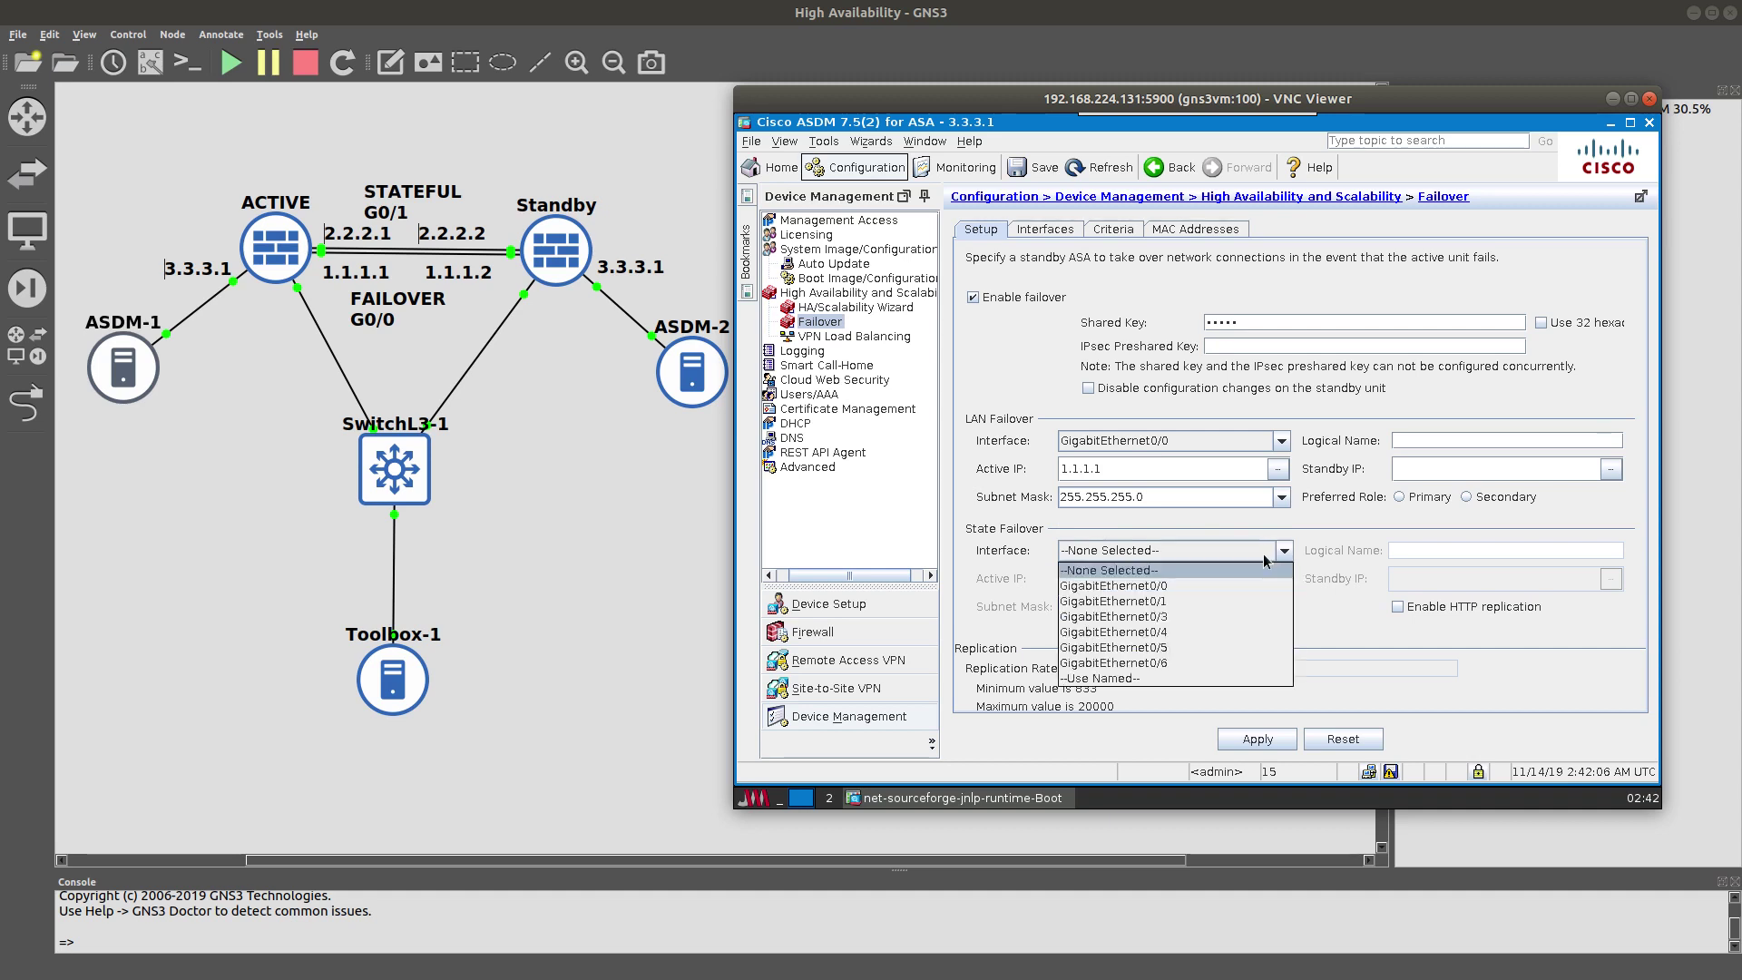
click(1406, 441)
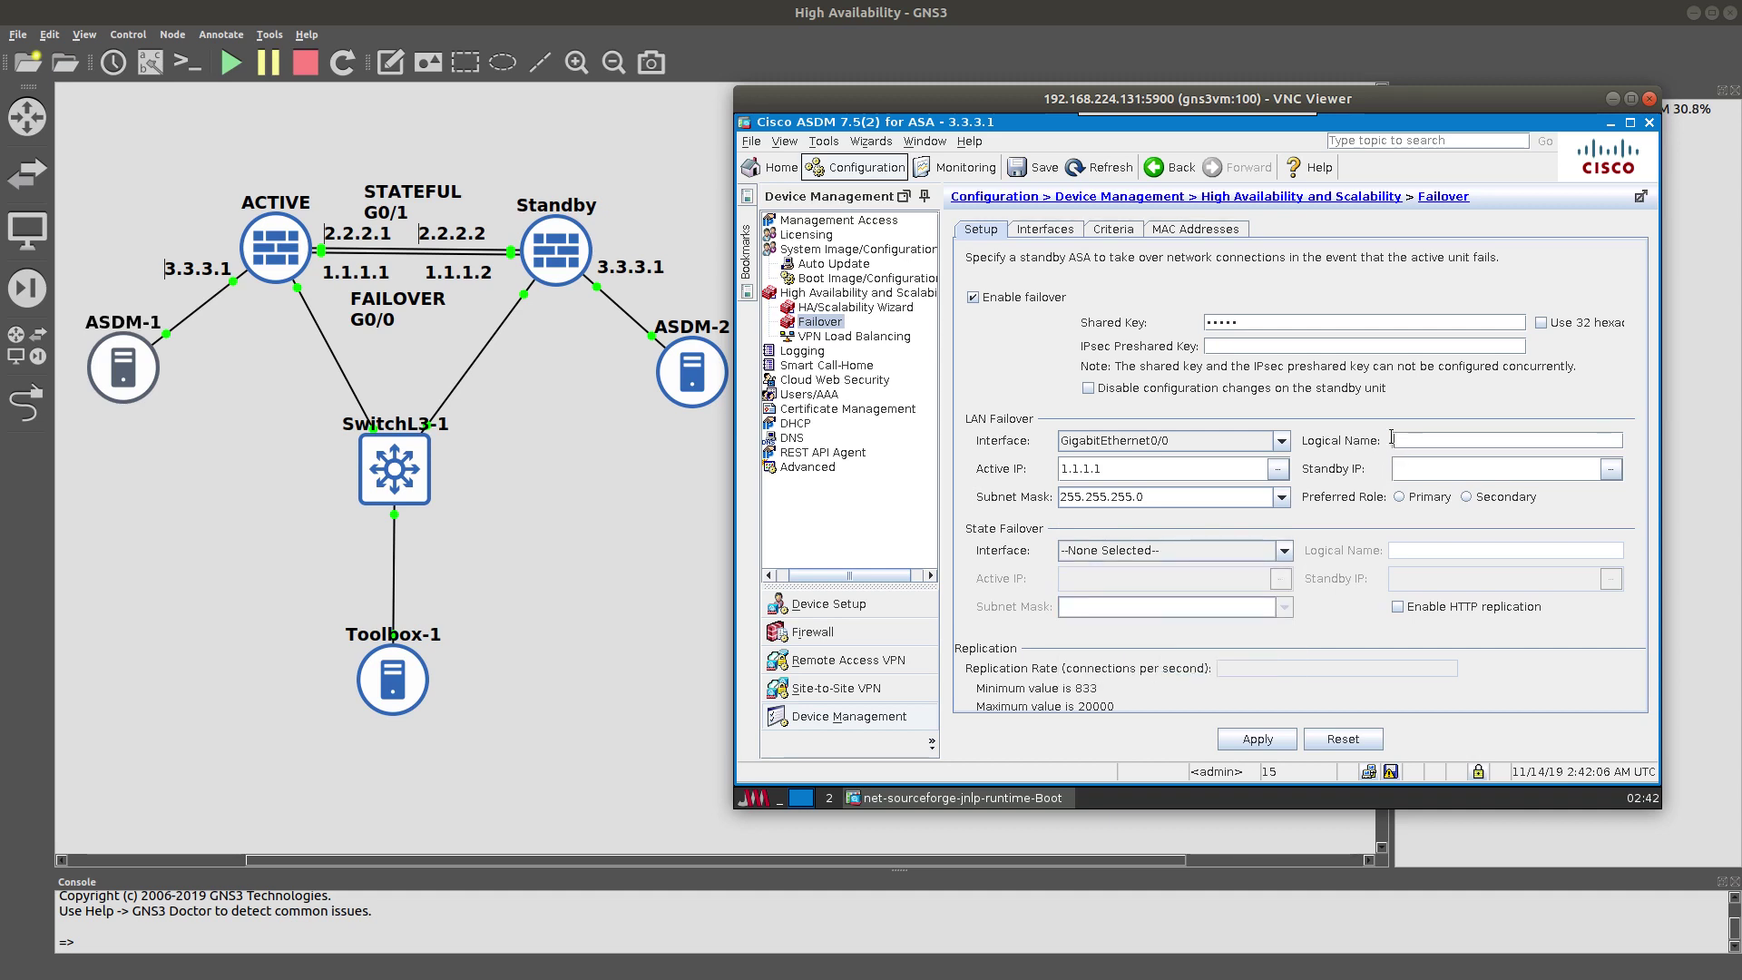
text(F1)
click(1431, 467)
text(1.1.1.2)
click(1399, 499)
click(1398, 606)
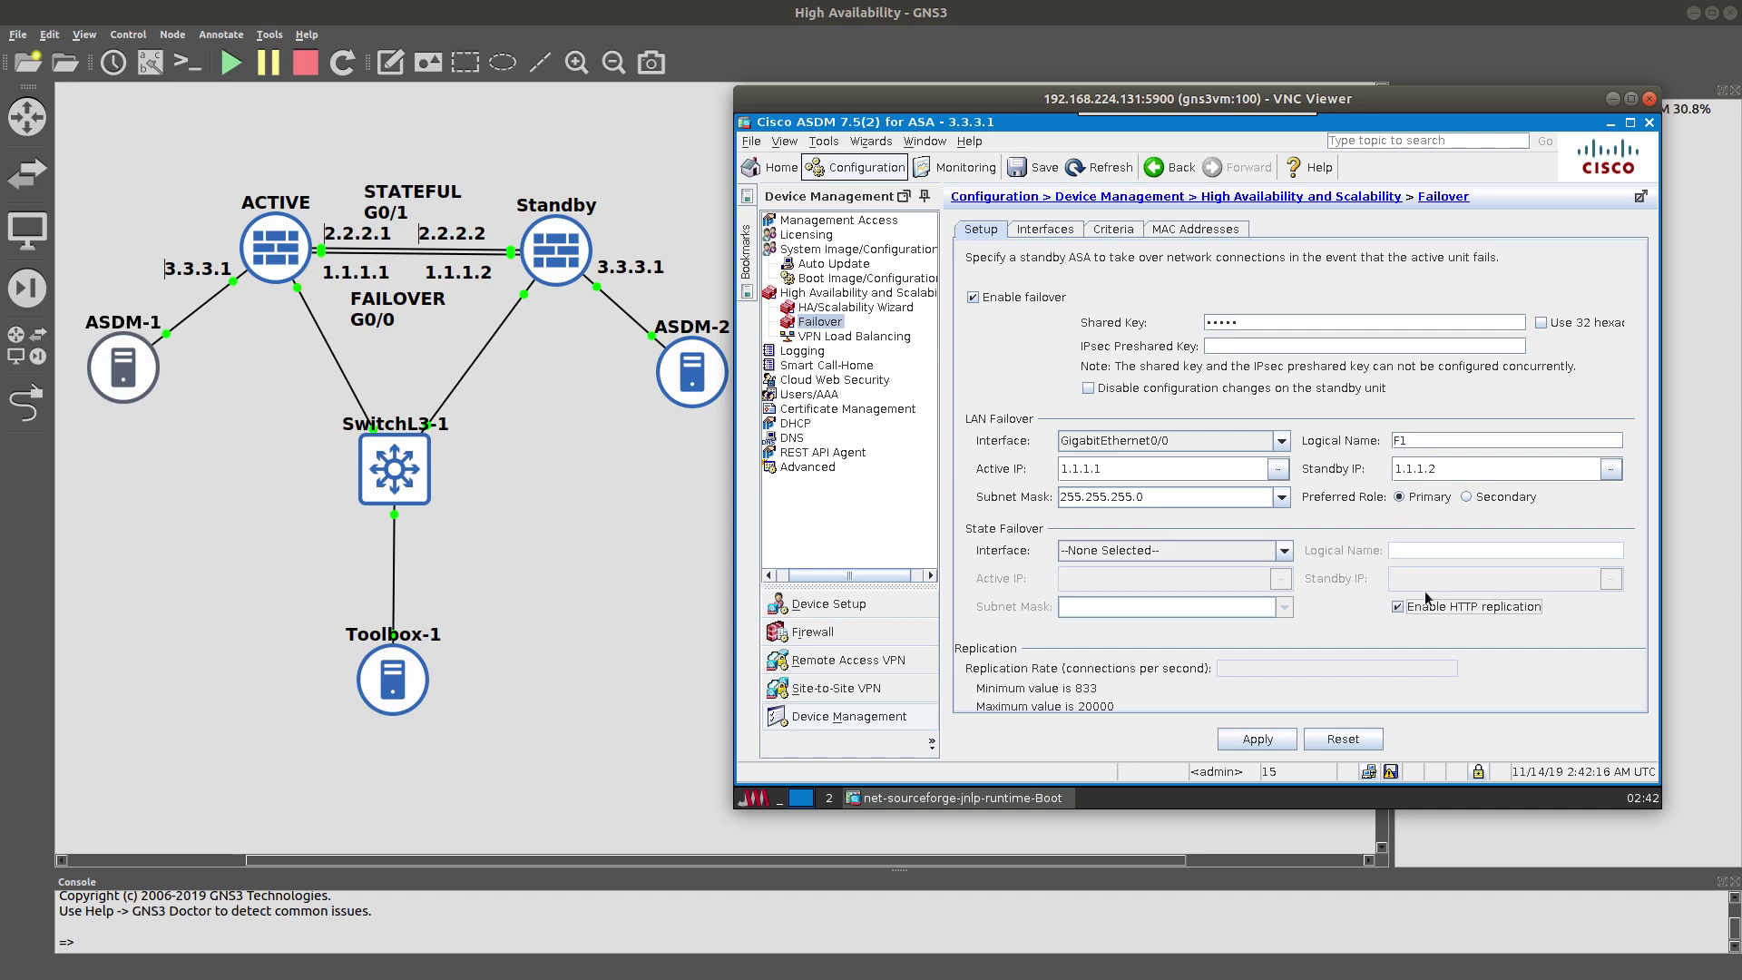
click(1159, 548)
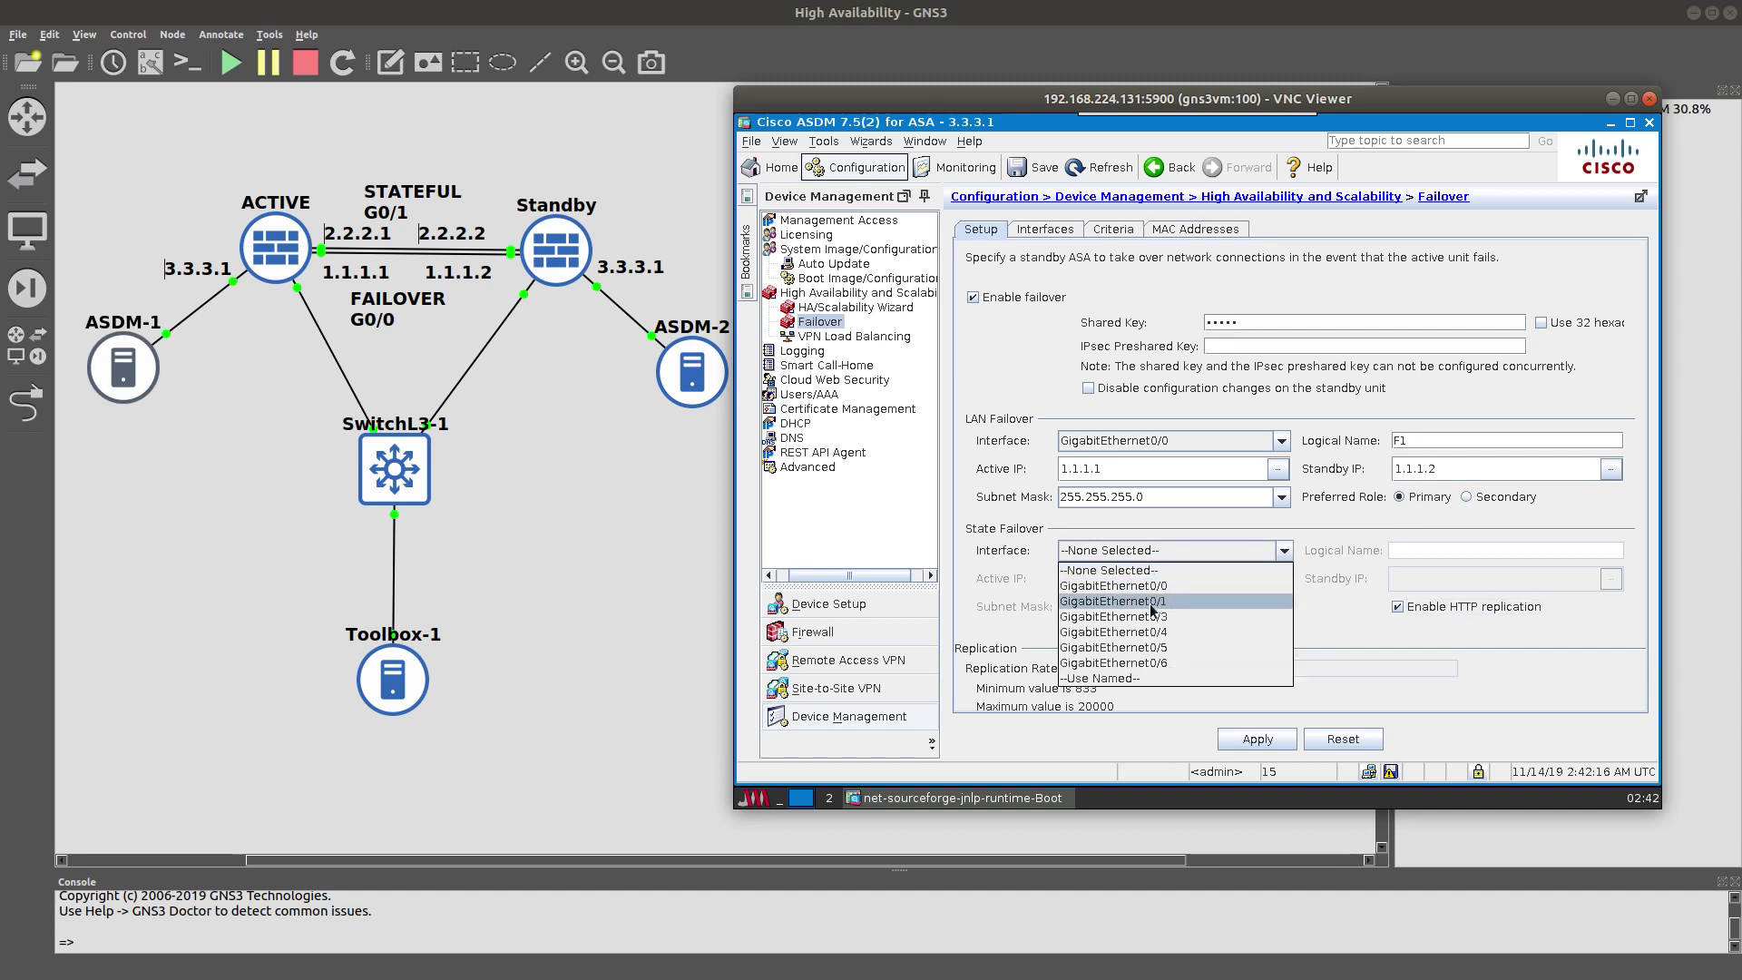
Step: Set state failover F2 on GigabitEthernet0/1: 2.2.2.1/255.255.255.0, standby 2.2.2.2, then apply
click(1151, 602)
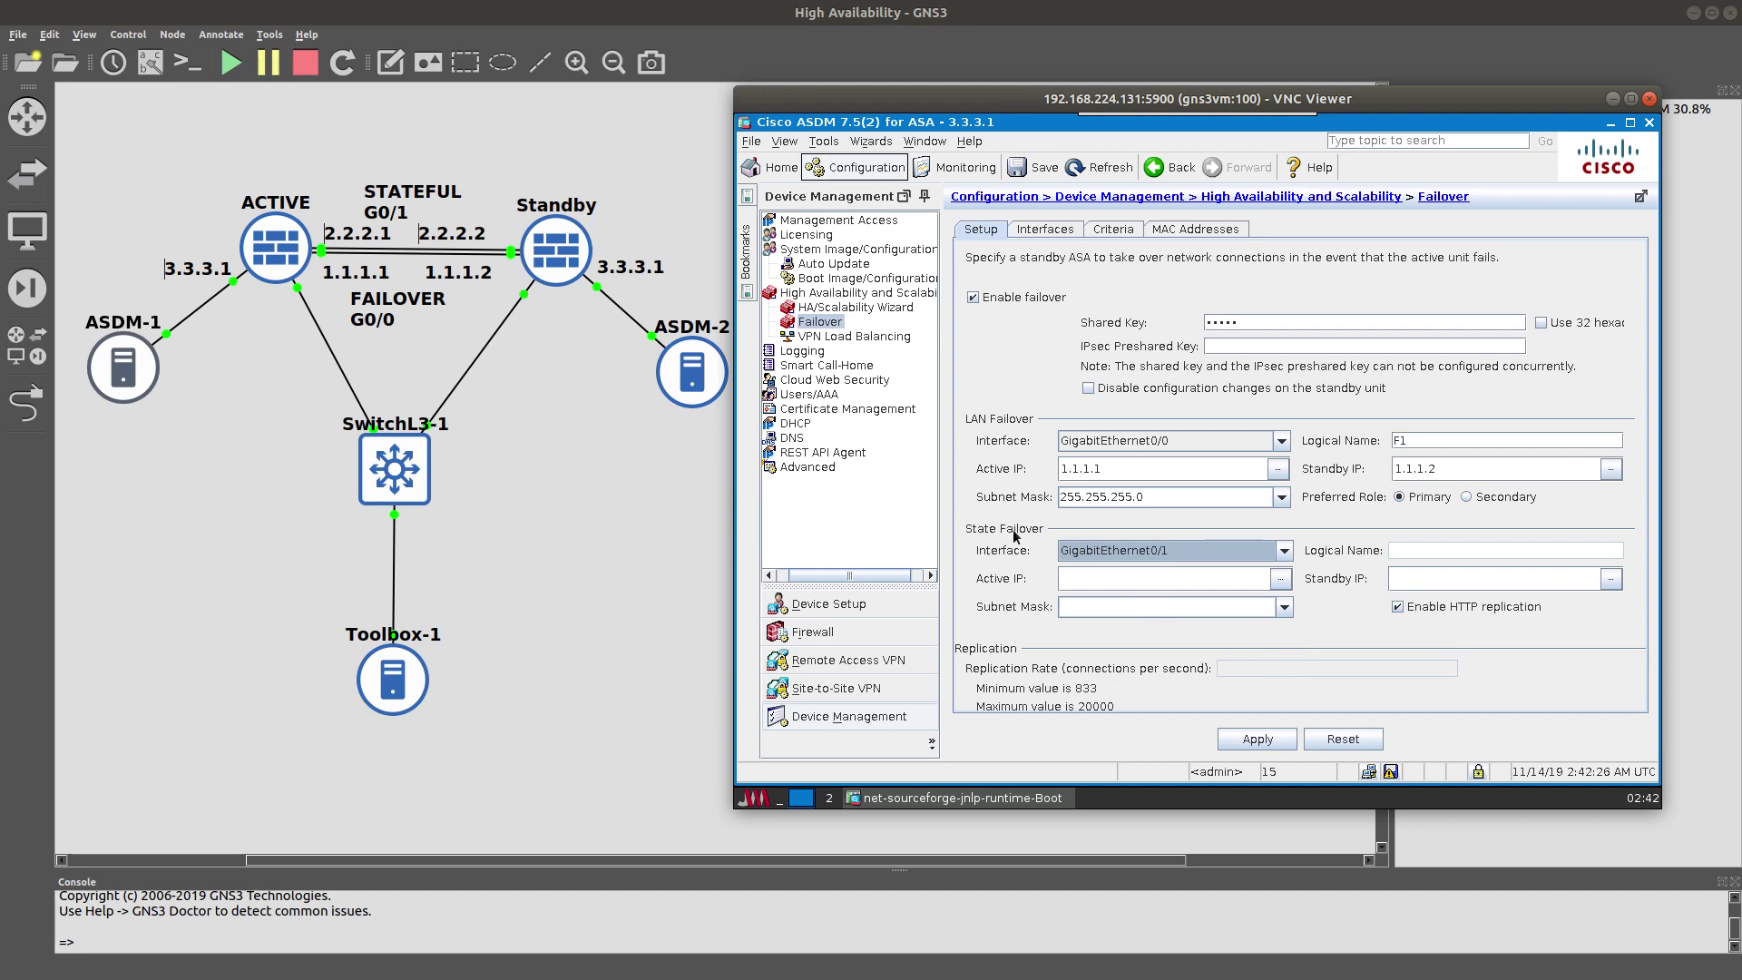
click(1096, 569)
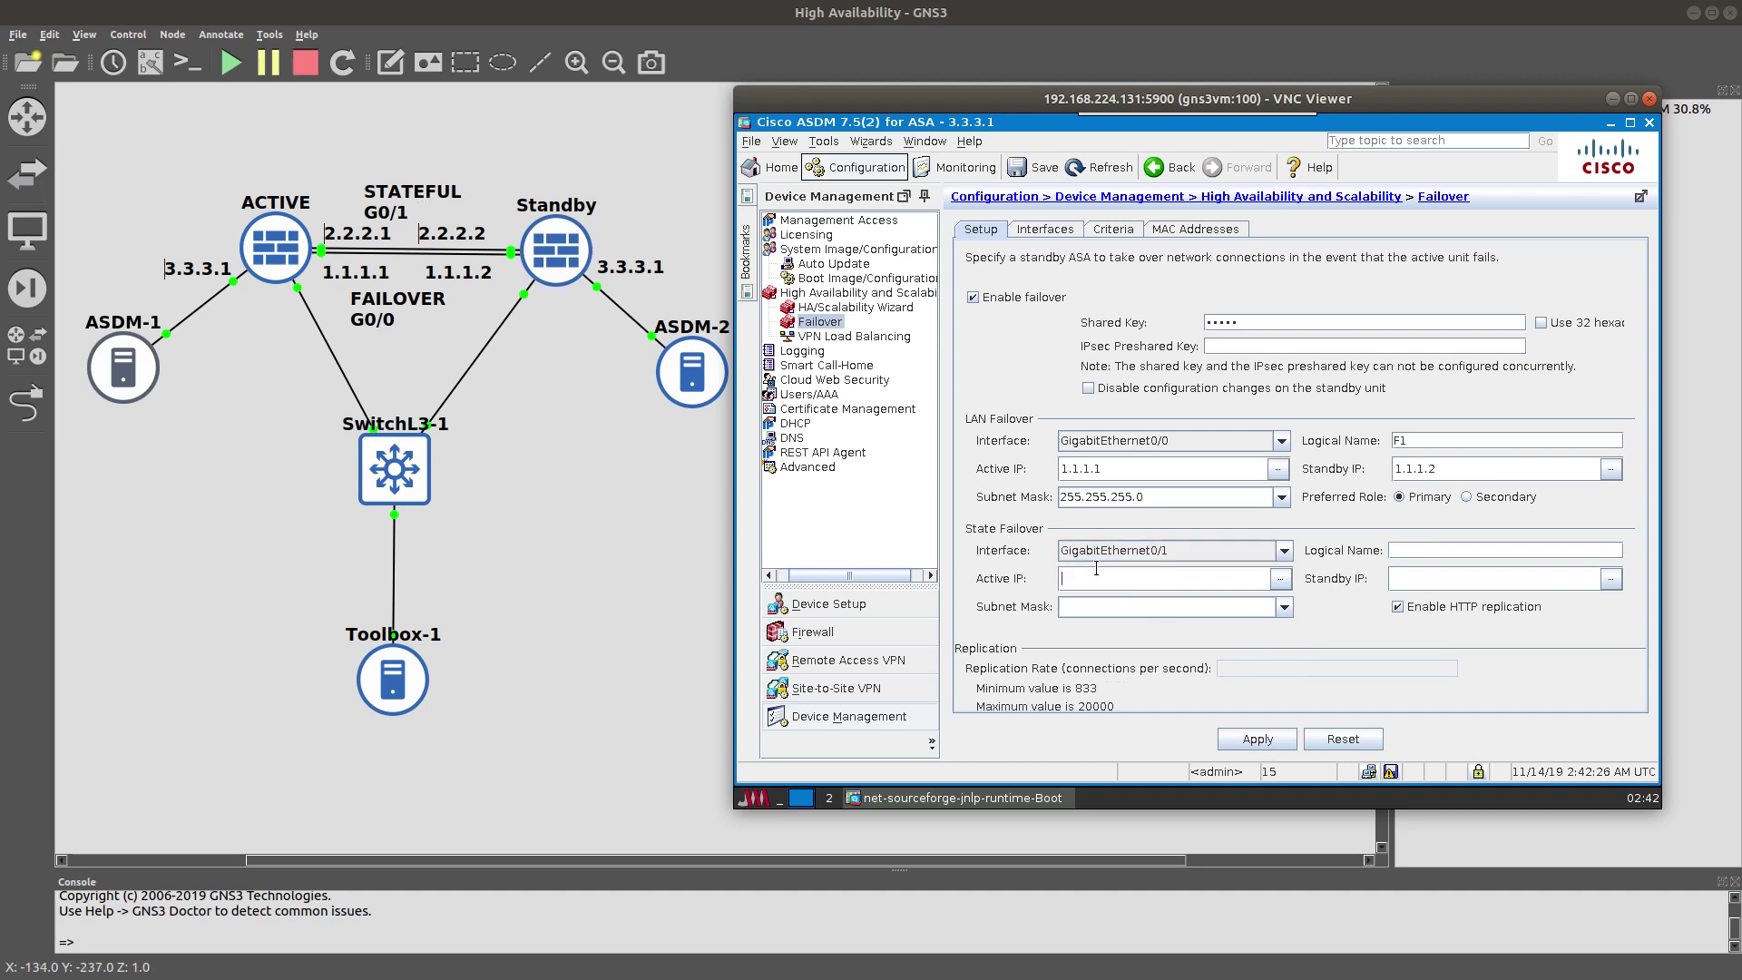
text(2.2.2.1)
click(1282, 608)
click(1207, 670)
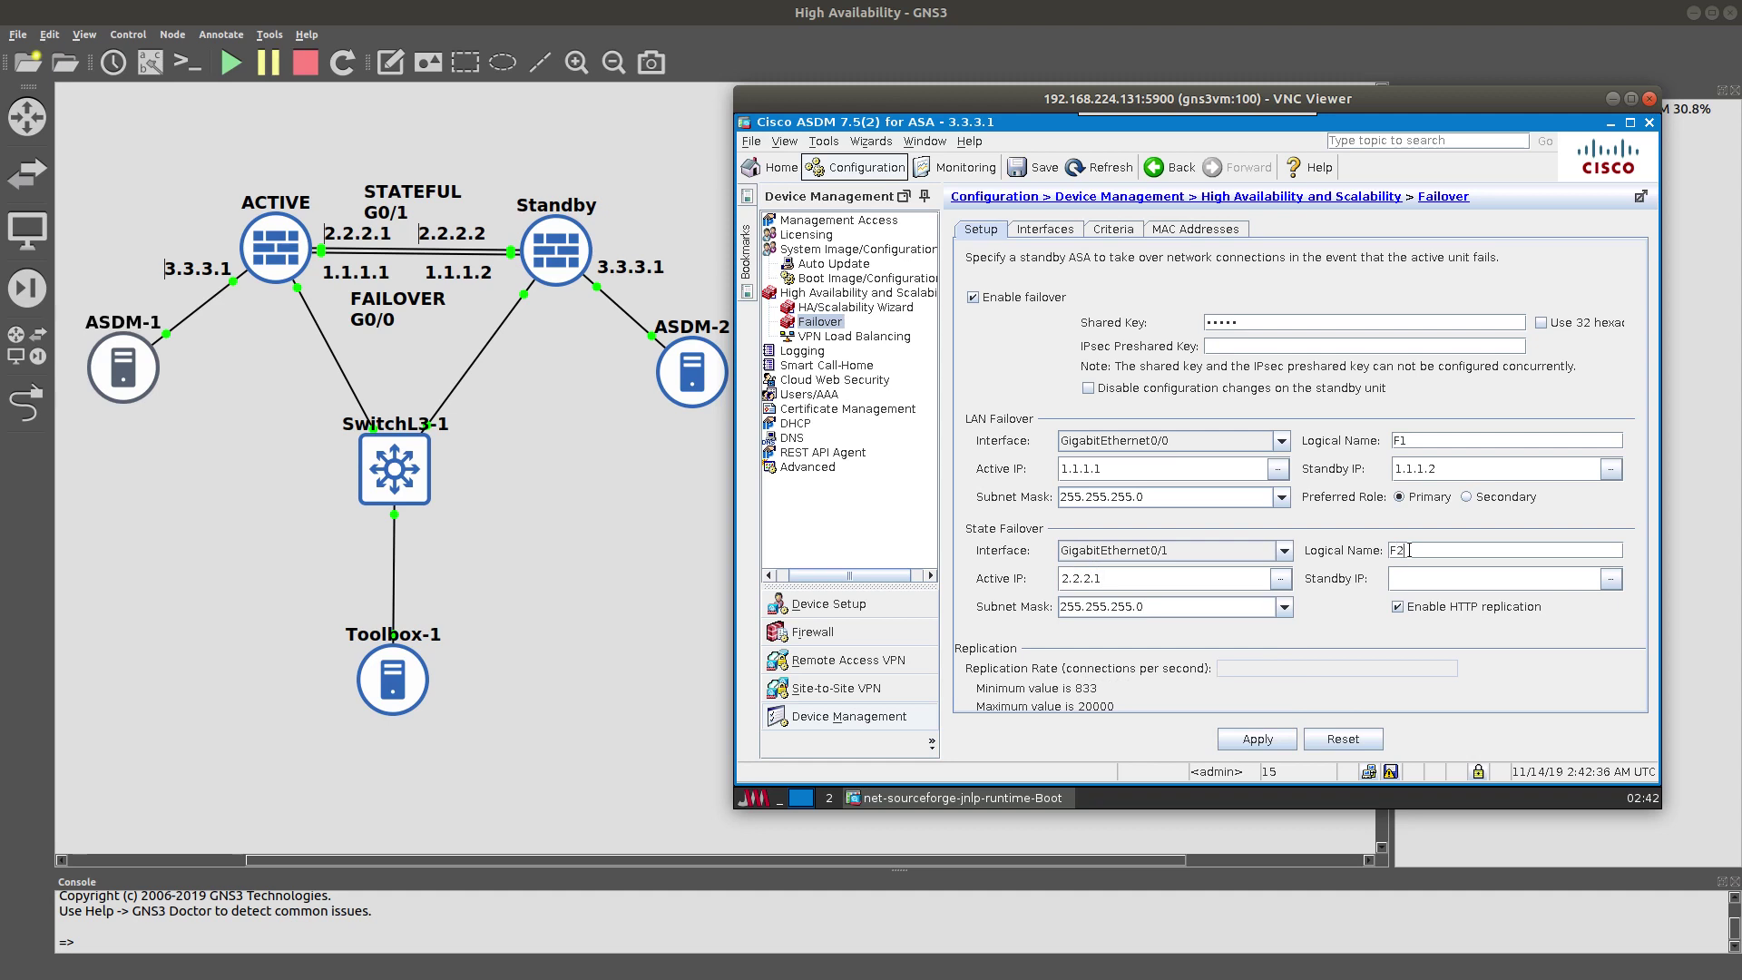
click(1430, 581)
text(2.2.2.2)
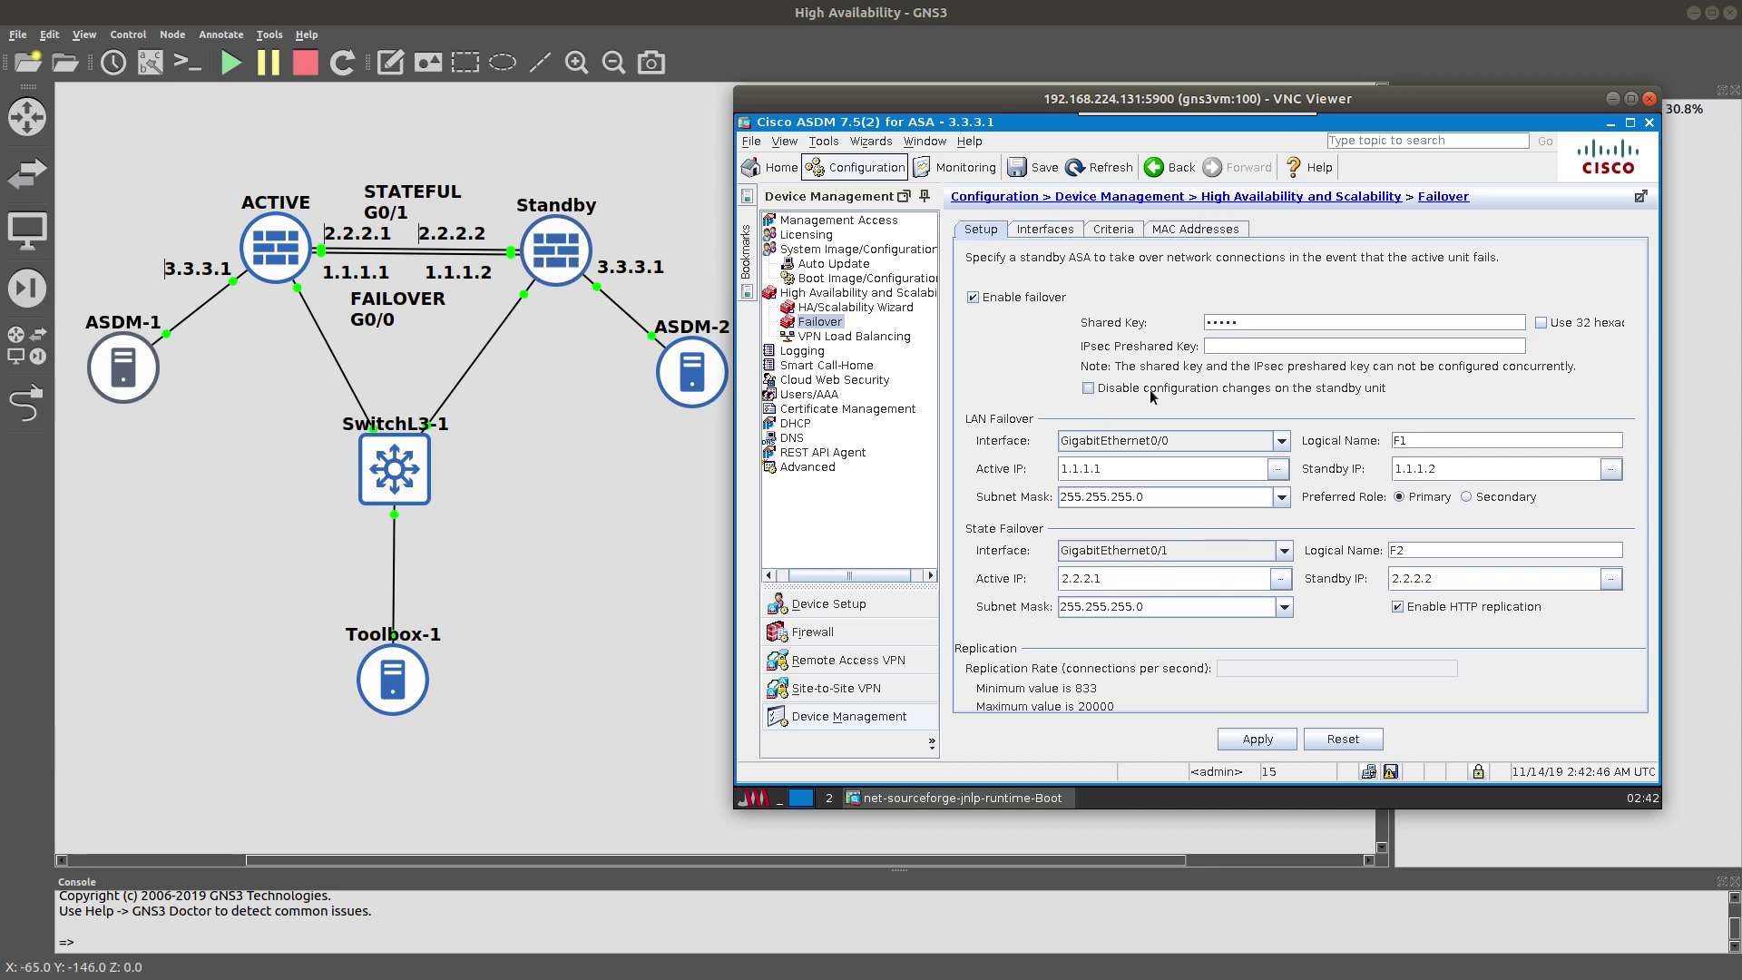
click(1270, 739)
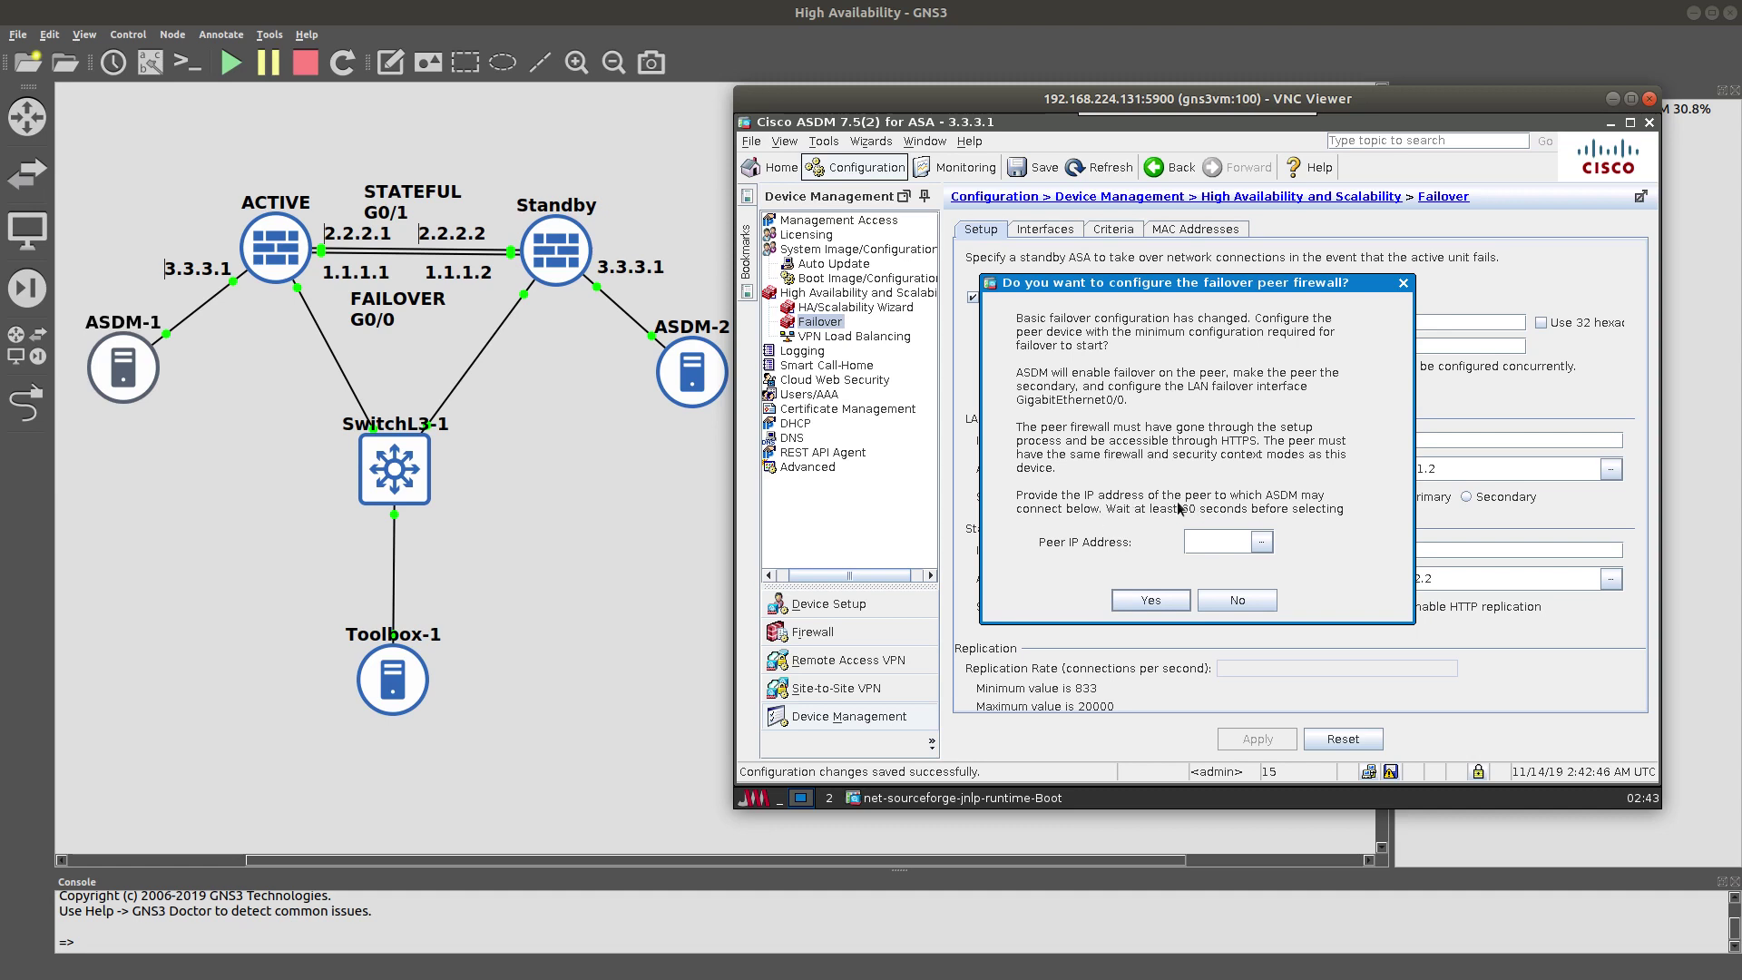
Step: Decline configuring the peer and enter 10.10.10.2 as the inside interface's standby address
click(1231, 601)
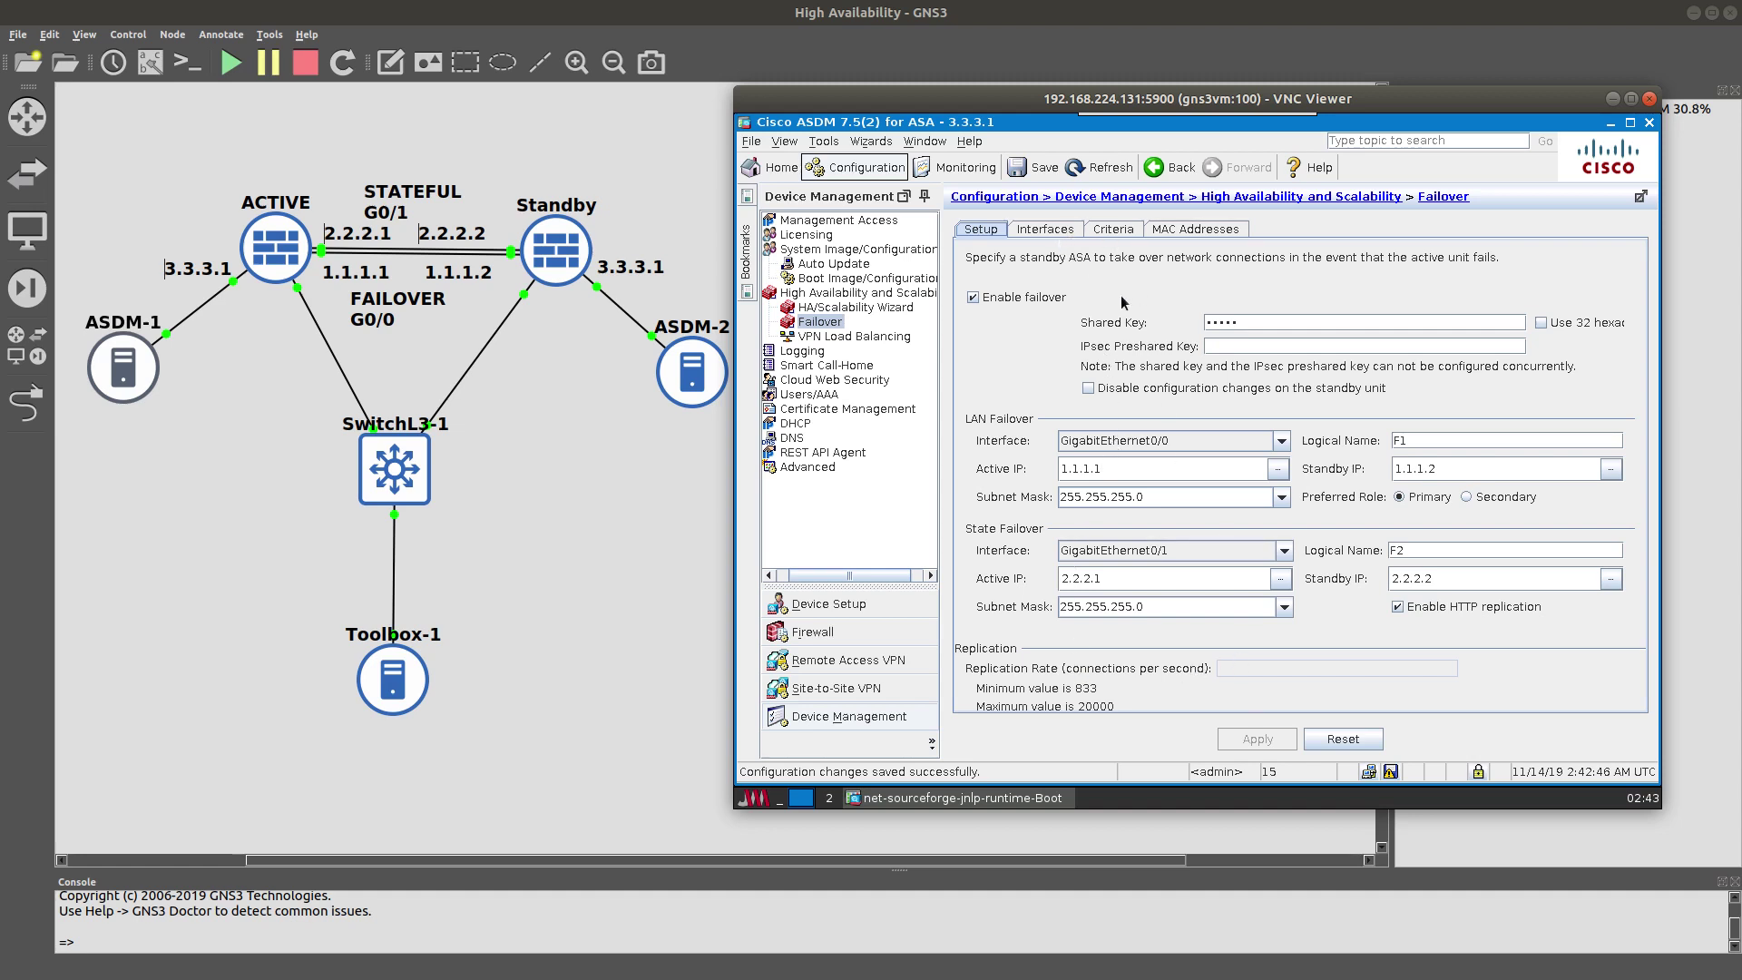
click(1053, 230)
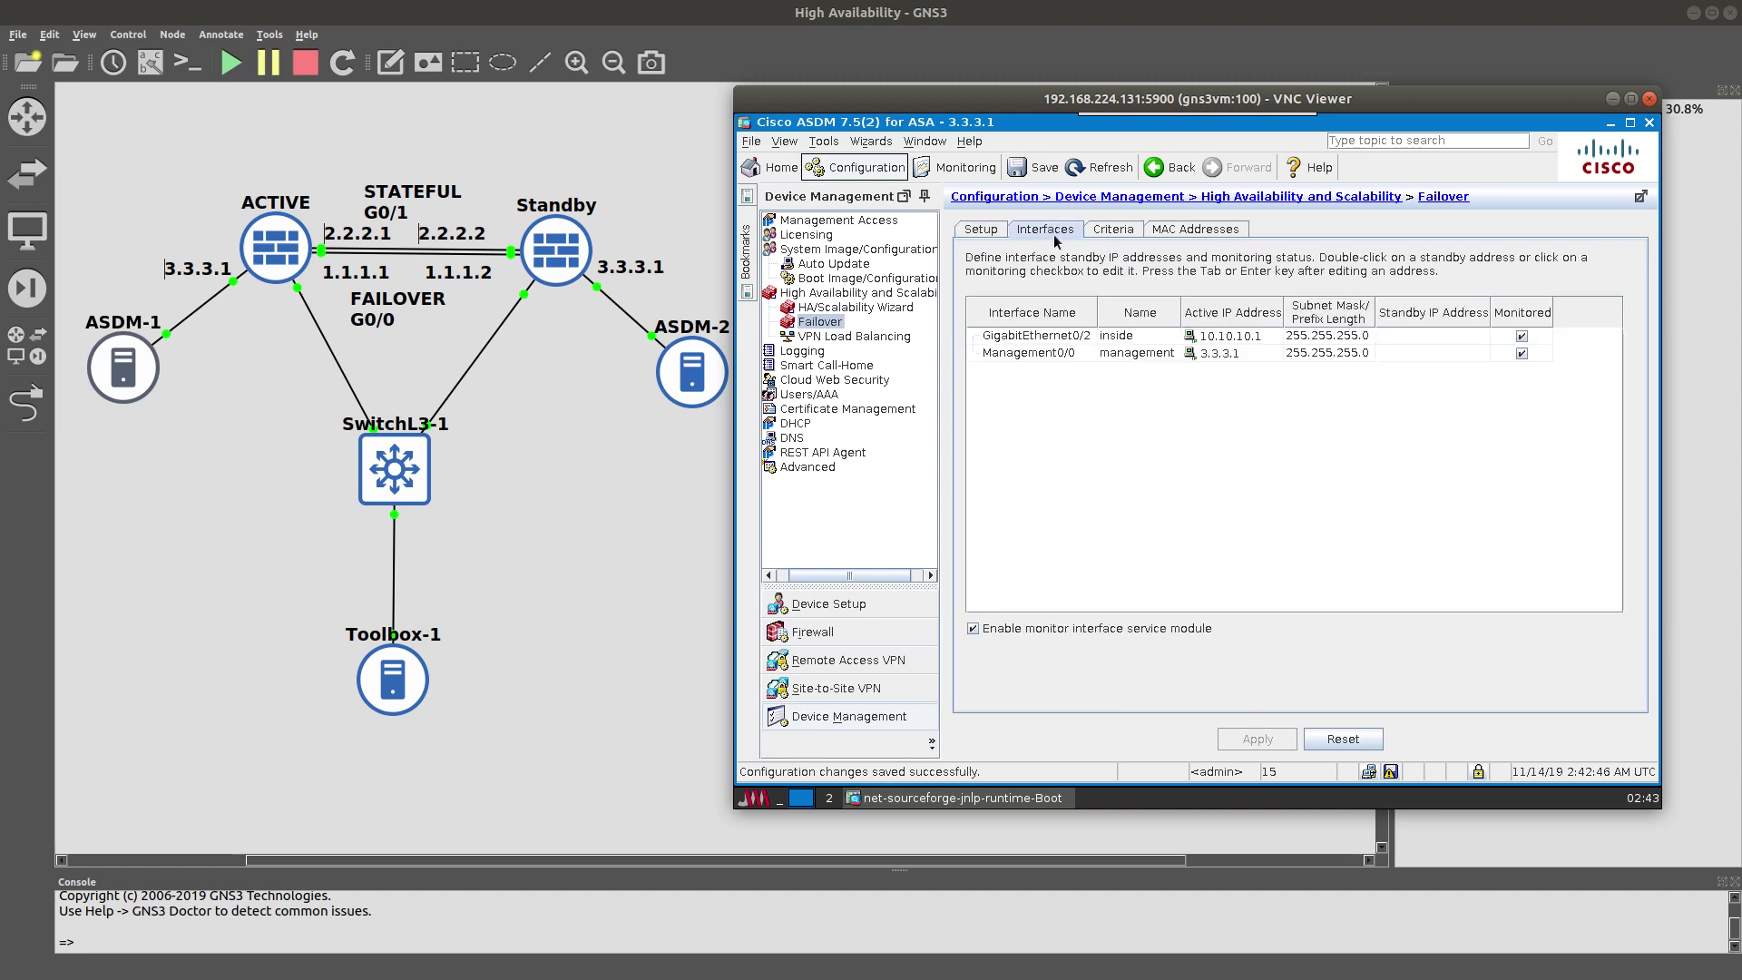
click(1109, 338)
double_click(1412, 336)
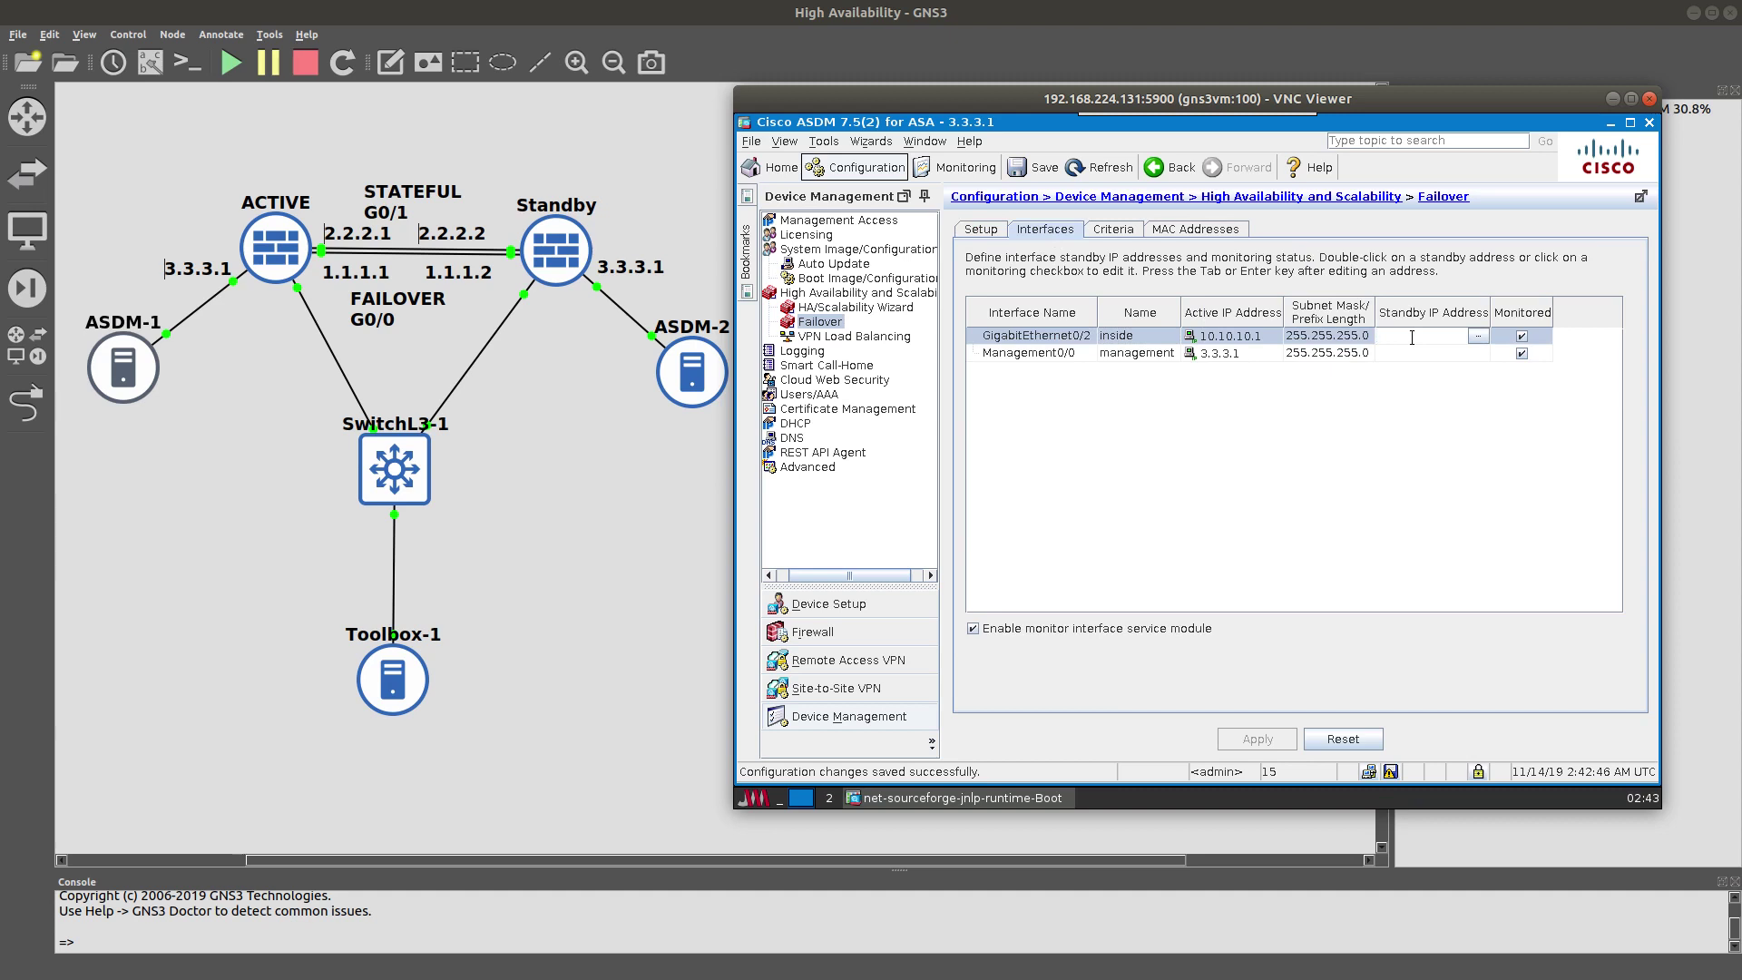
text(10.10.10.2)
Step: Apply the inside standby address and save the running configuration to flash
click(1129, 229)
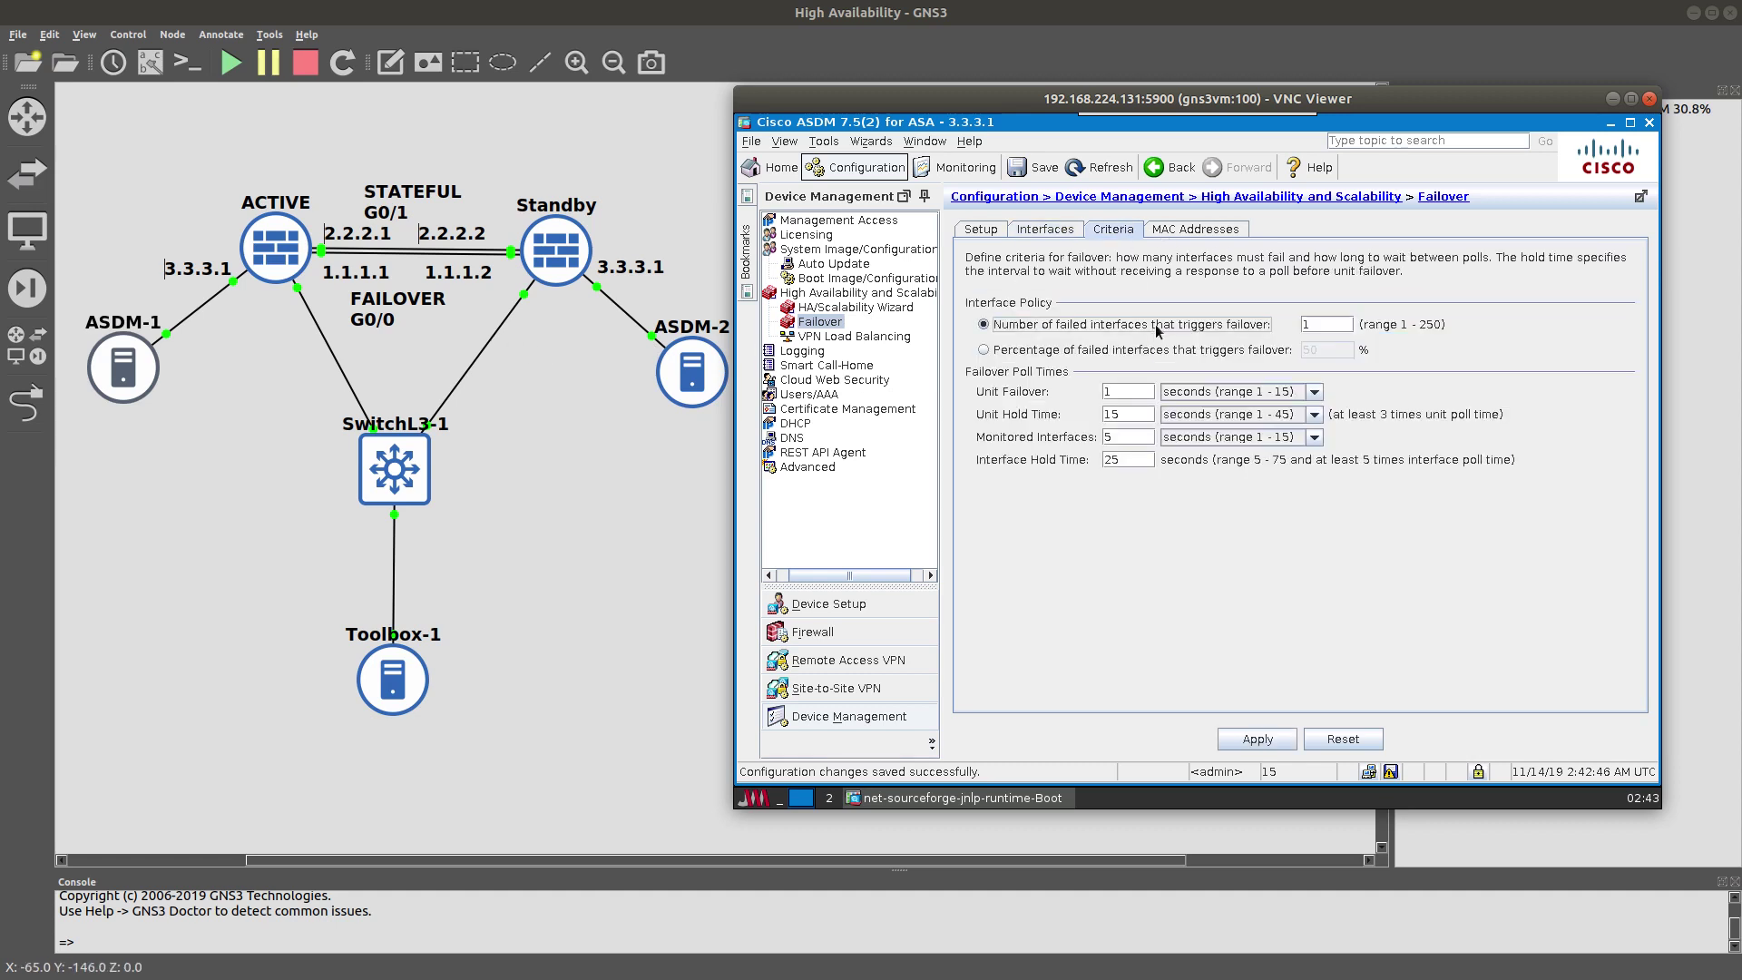
click(1053, 229)
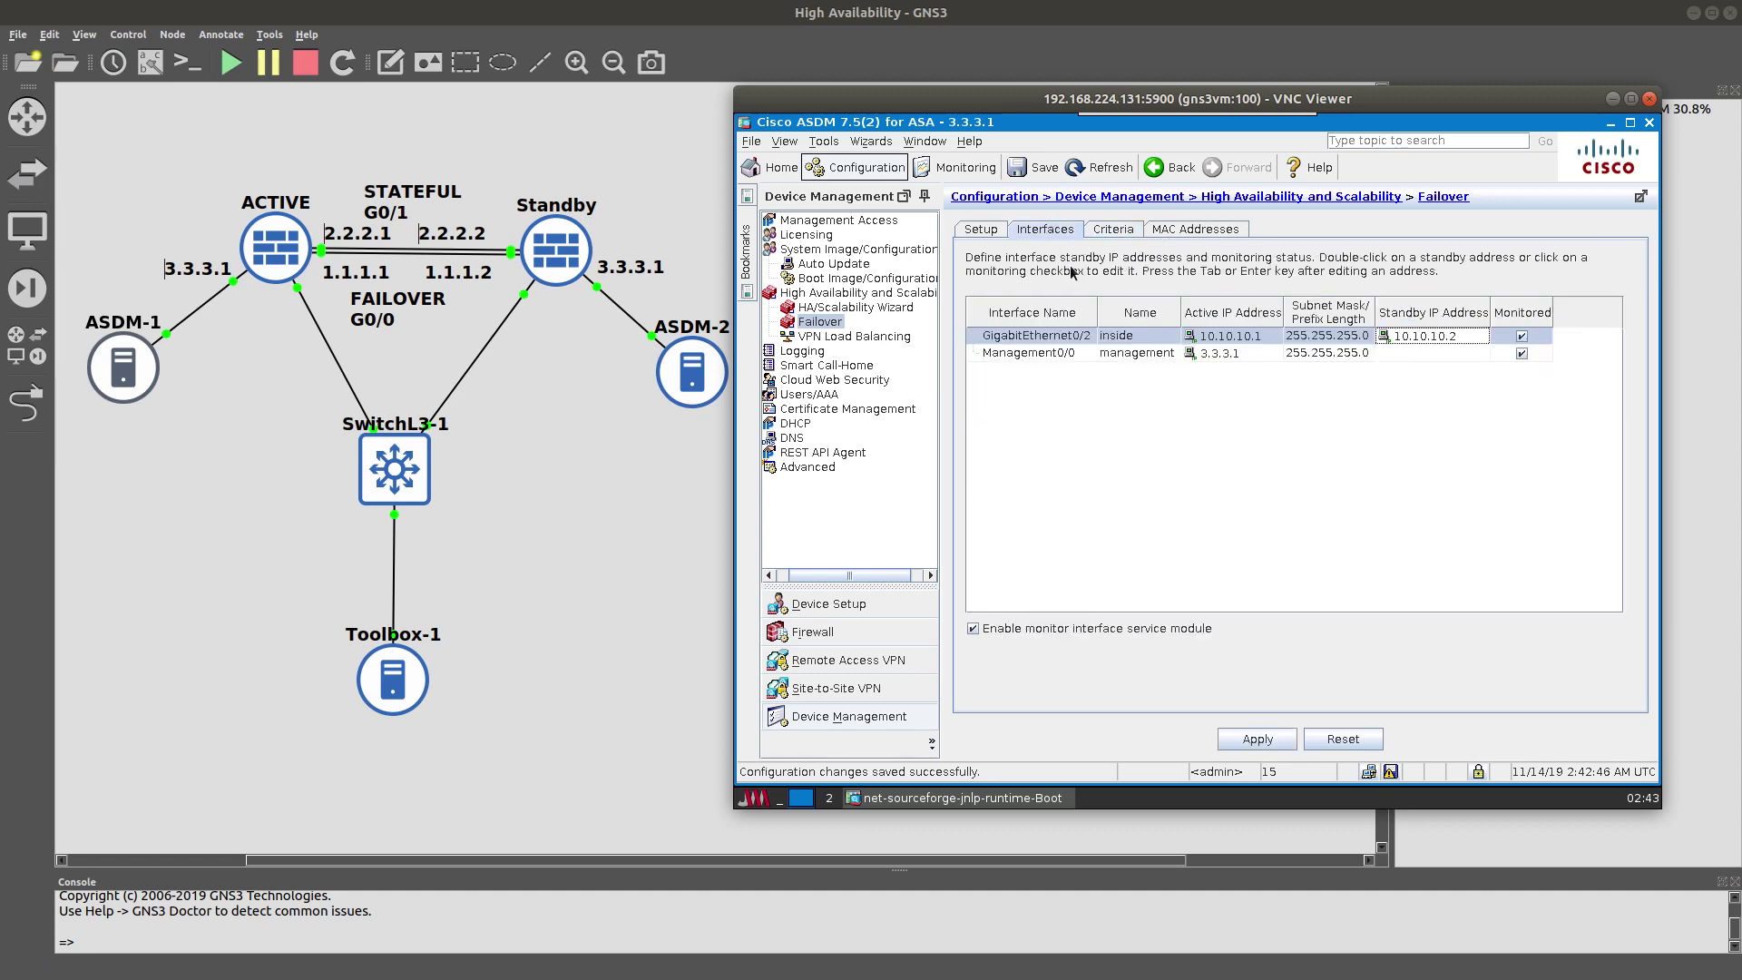
click(1258, 738)
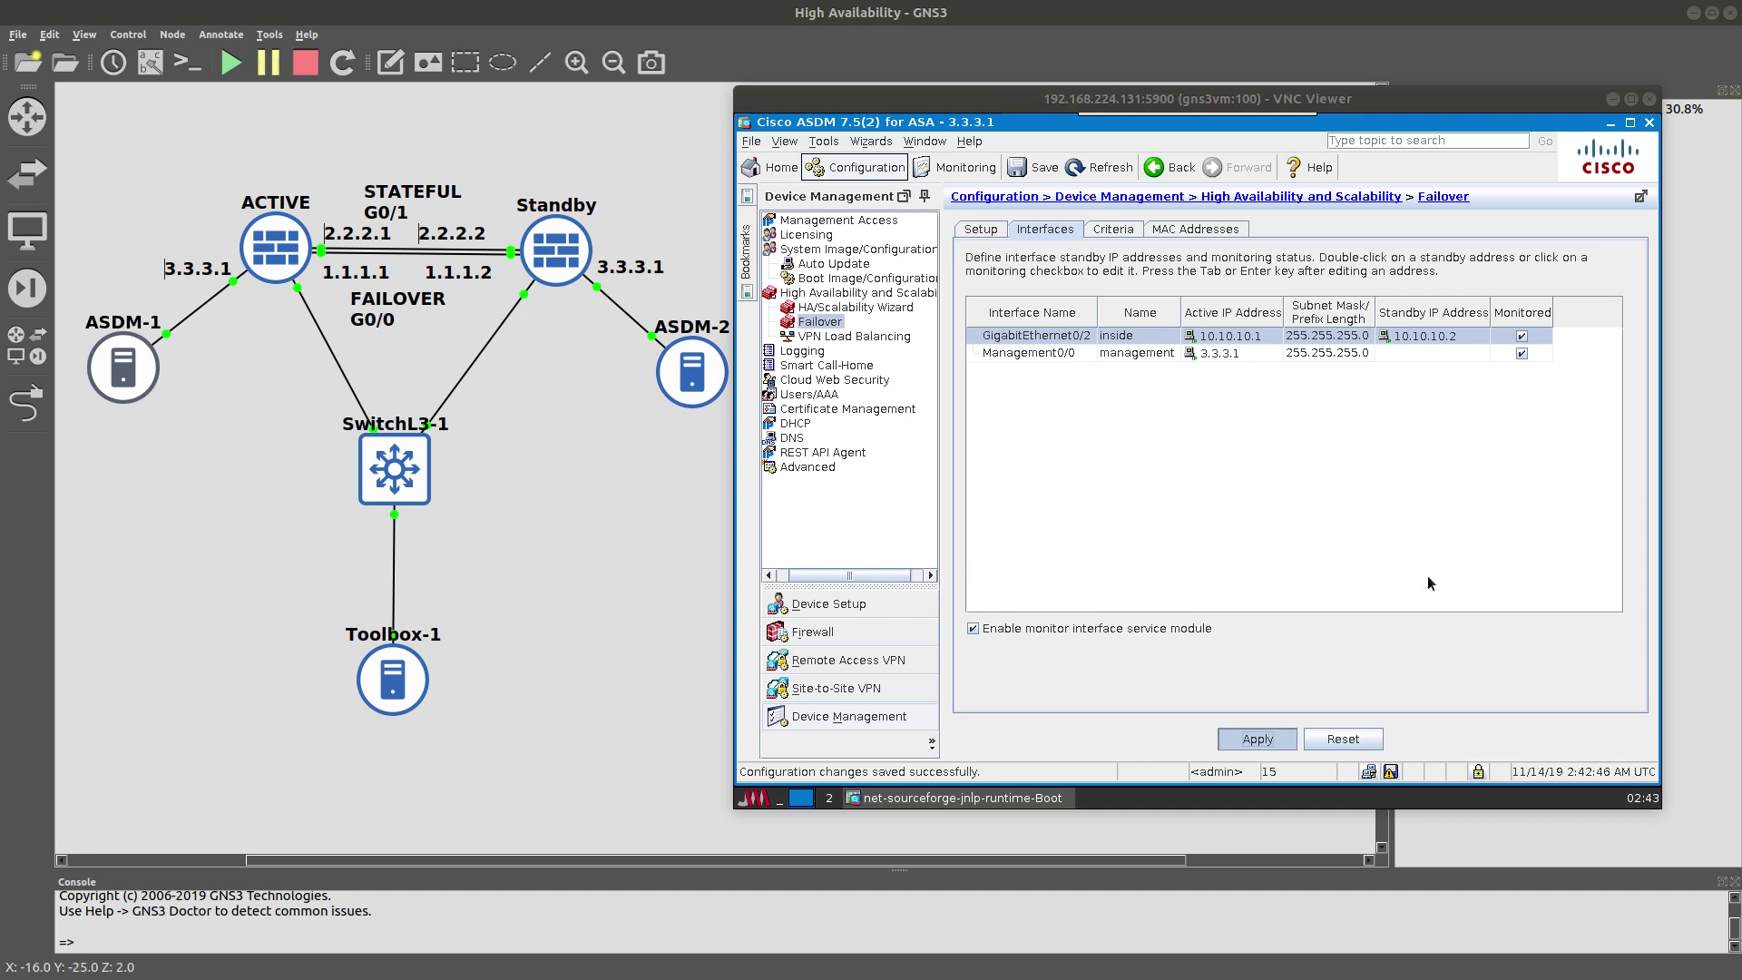
click(1391, 771)
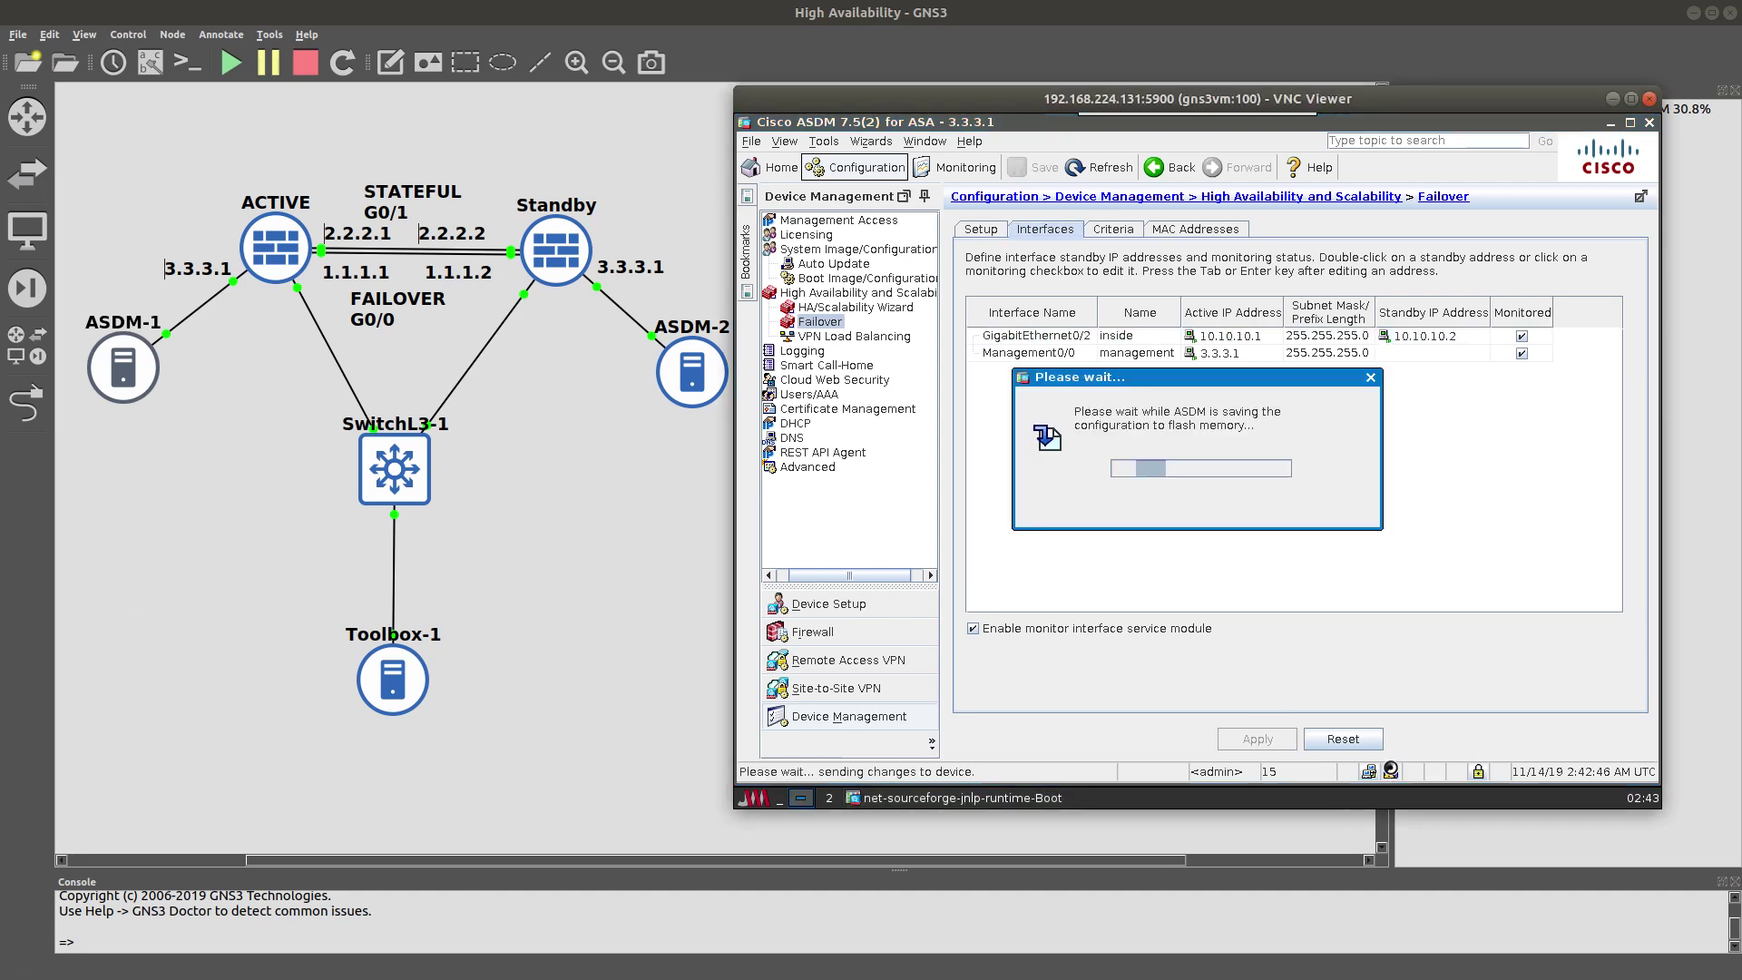
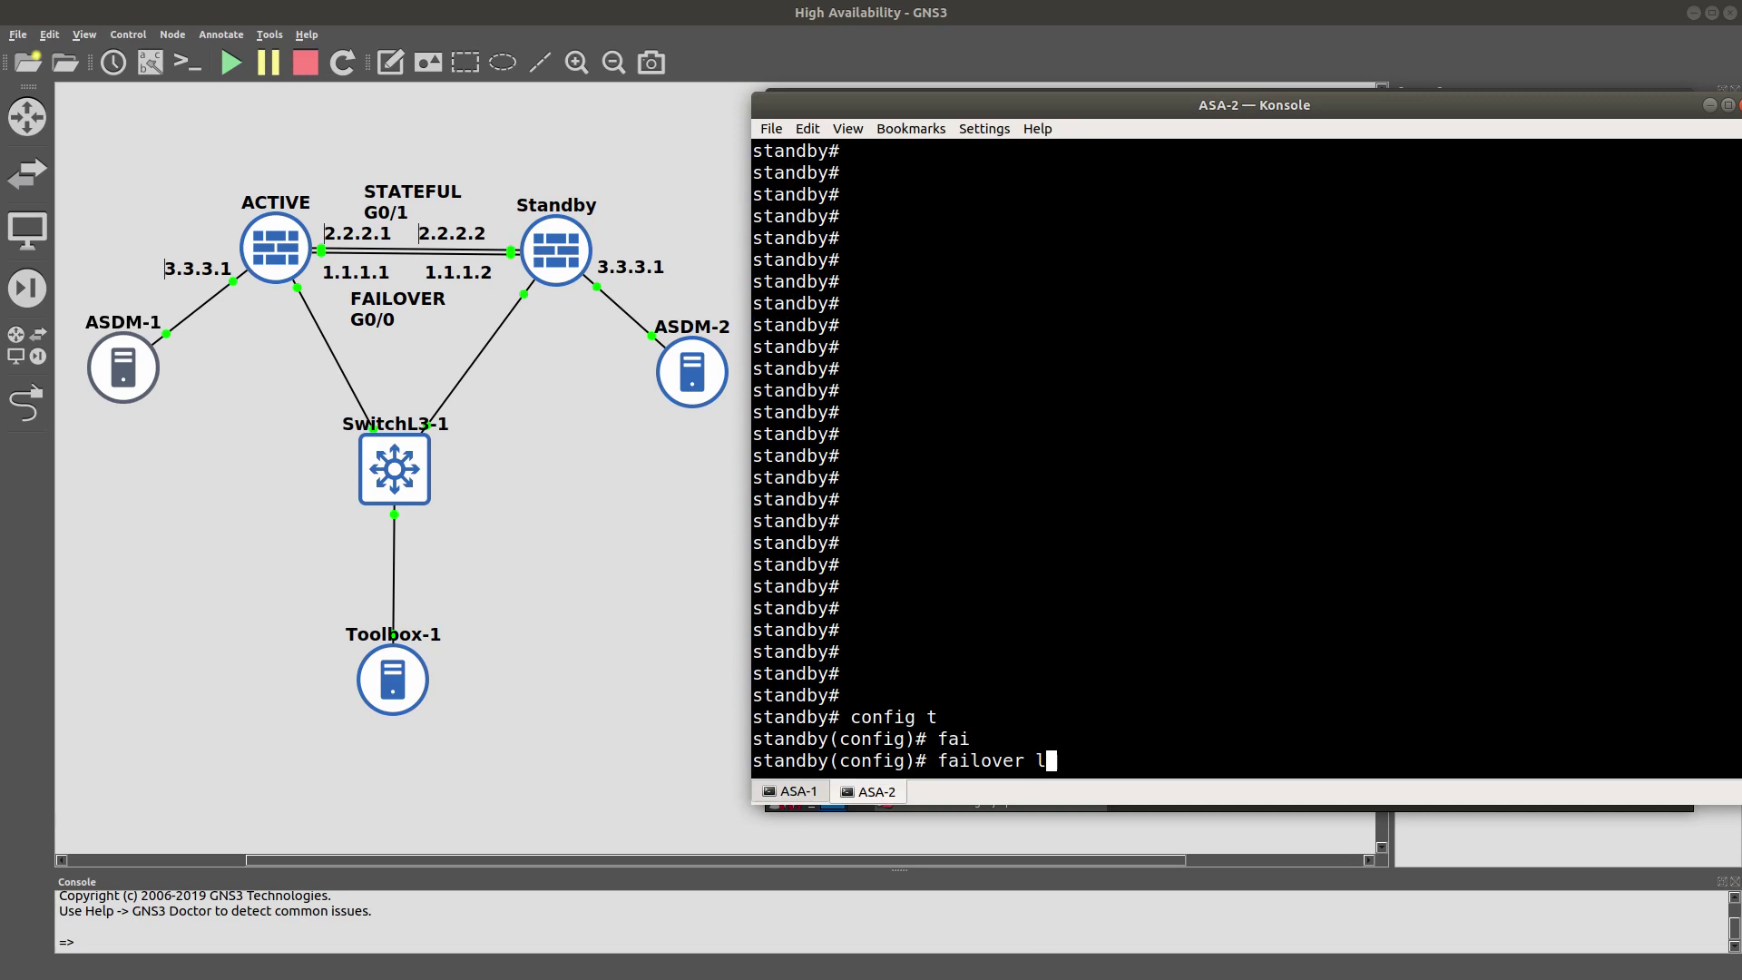
Step: Assign g0/0 as the failover LAN interface named F1 on the standby ASA
key(Tab)
text(in)
key(Tab)
text(F)
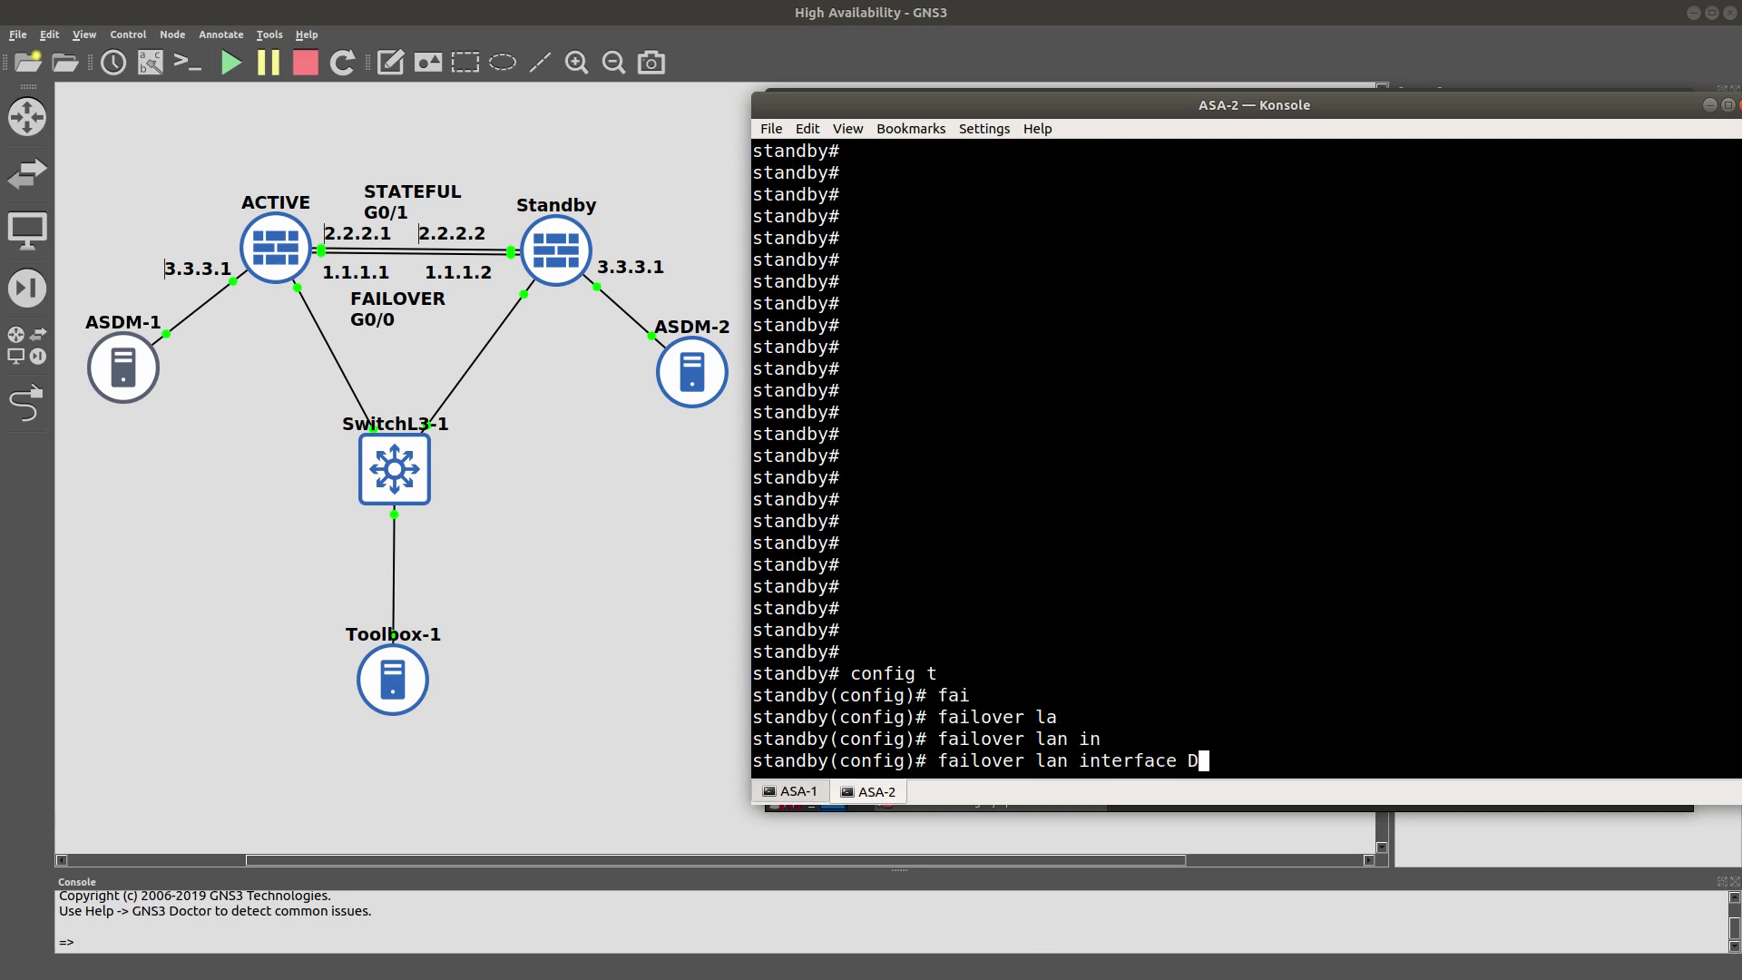
text(1 g0/0)
key(Return)
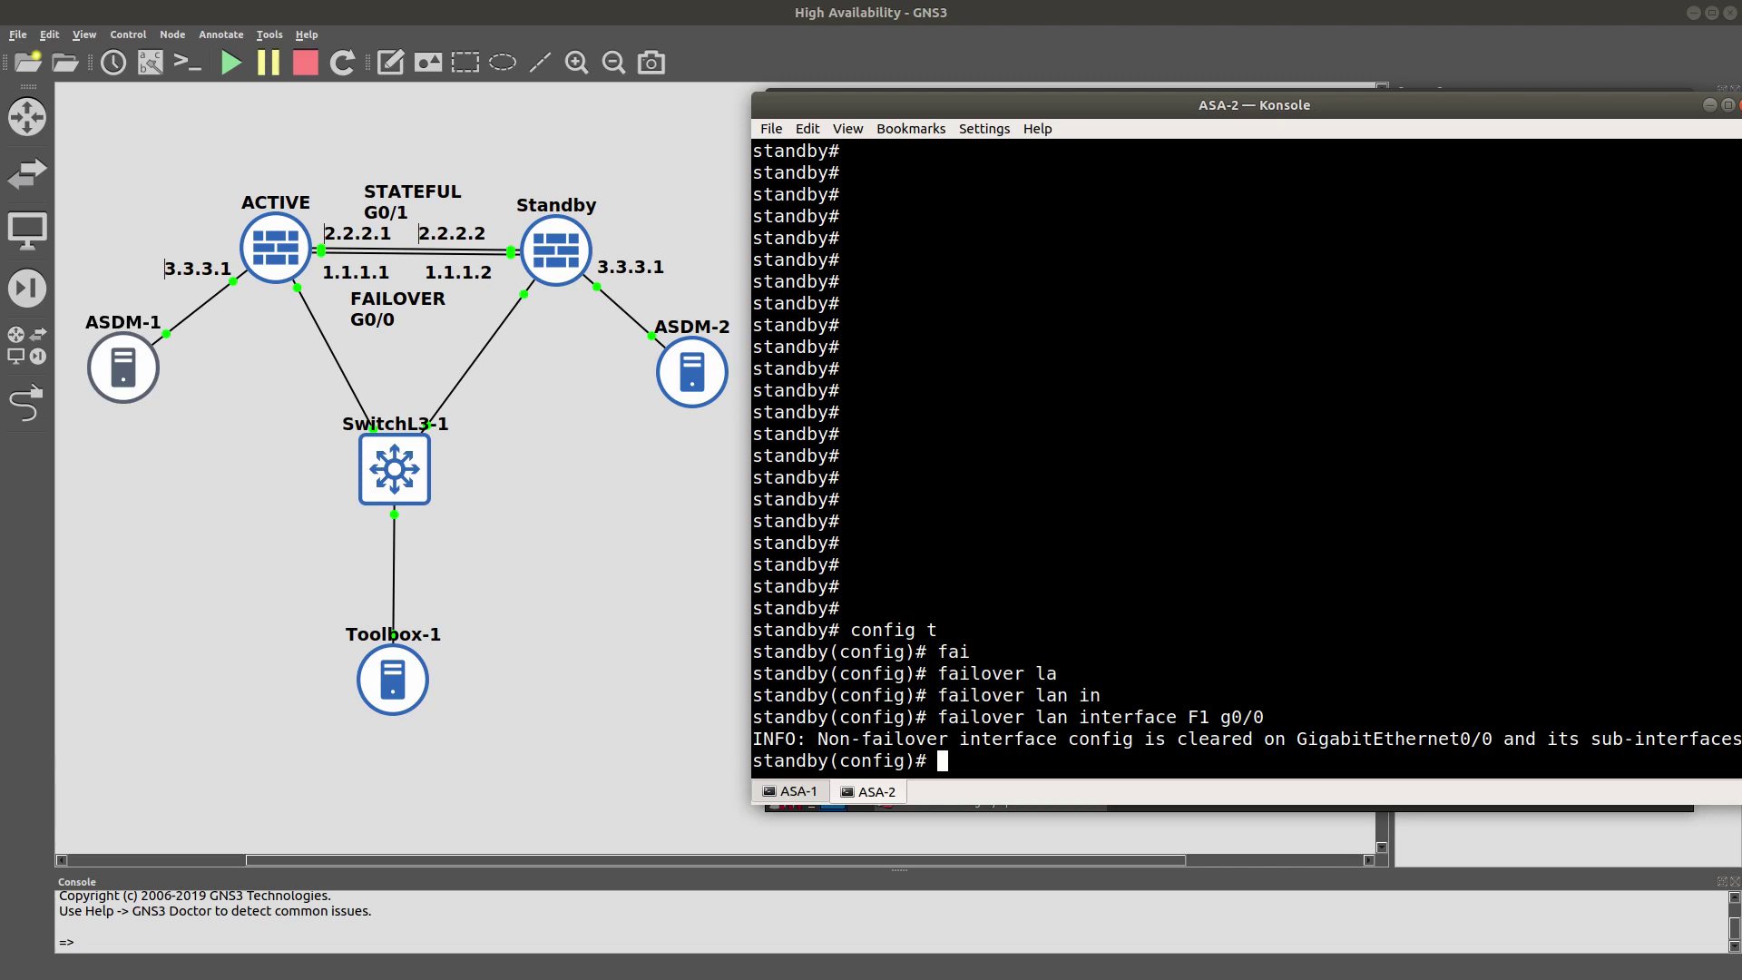
Step: Draft 'failover interface ip F1 1.1.1.1 255.255.255.0 standby 1.1.1.2' using Tab completion
text(fai)
key(Tab)
text(in)
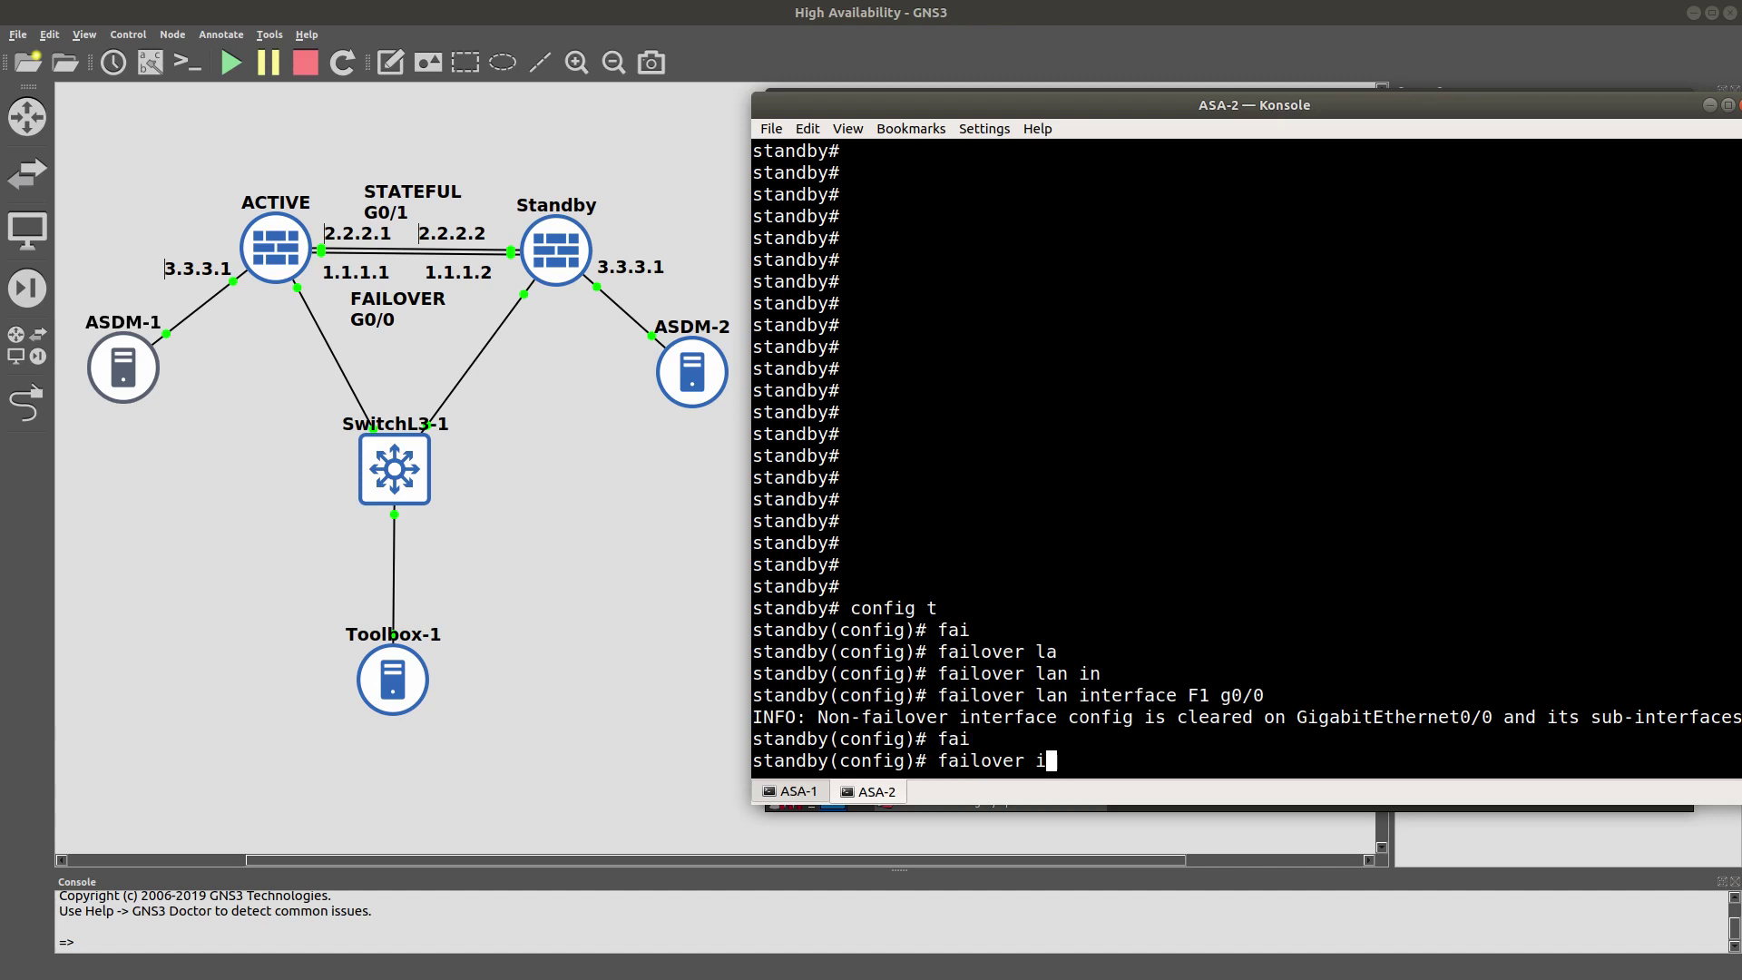
key(Tab)
text(ip)
key(Tab)
text(F)
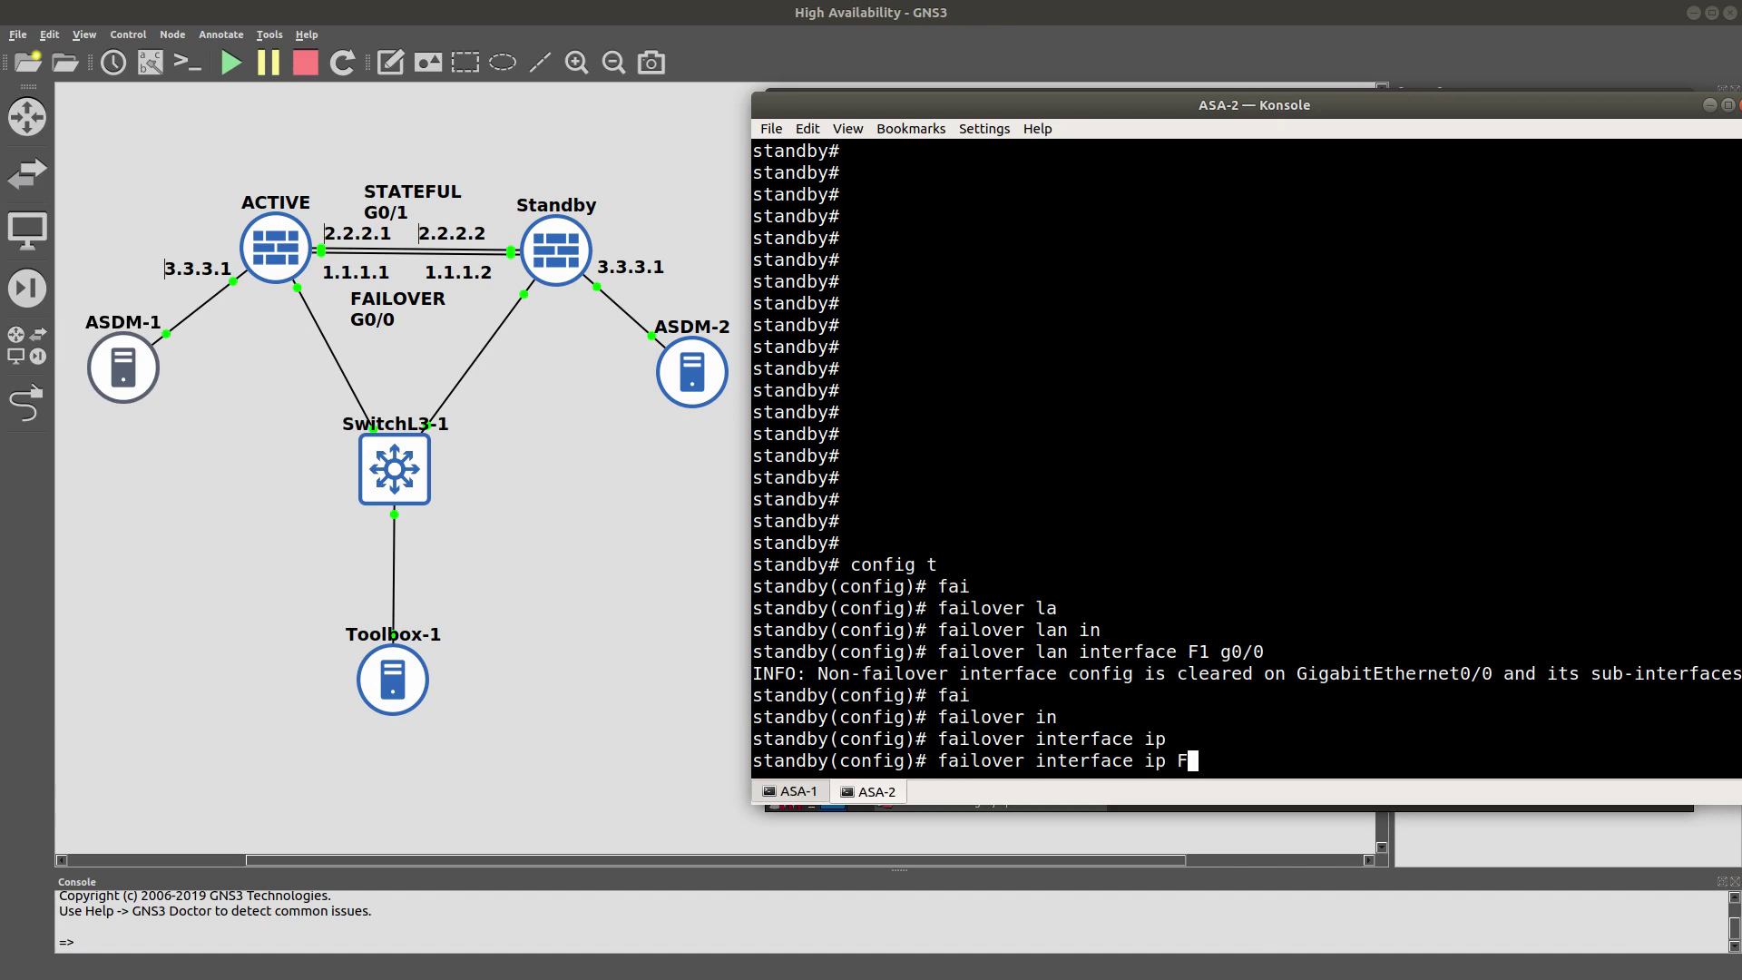
text(1 1.1.1.1 255.255.255.0 s)
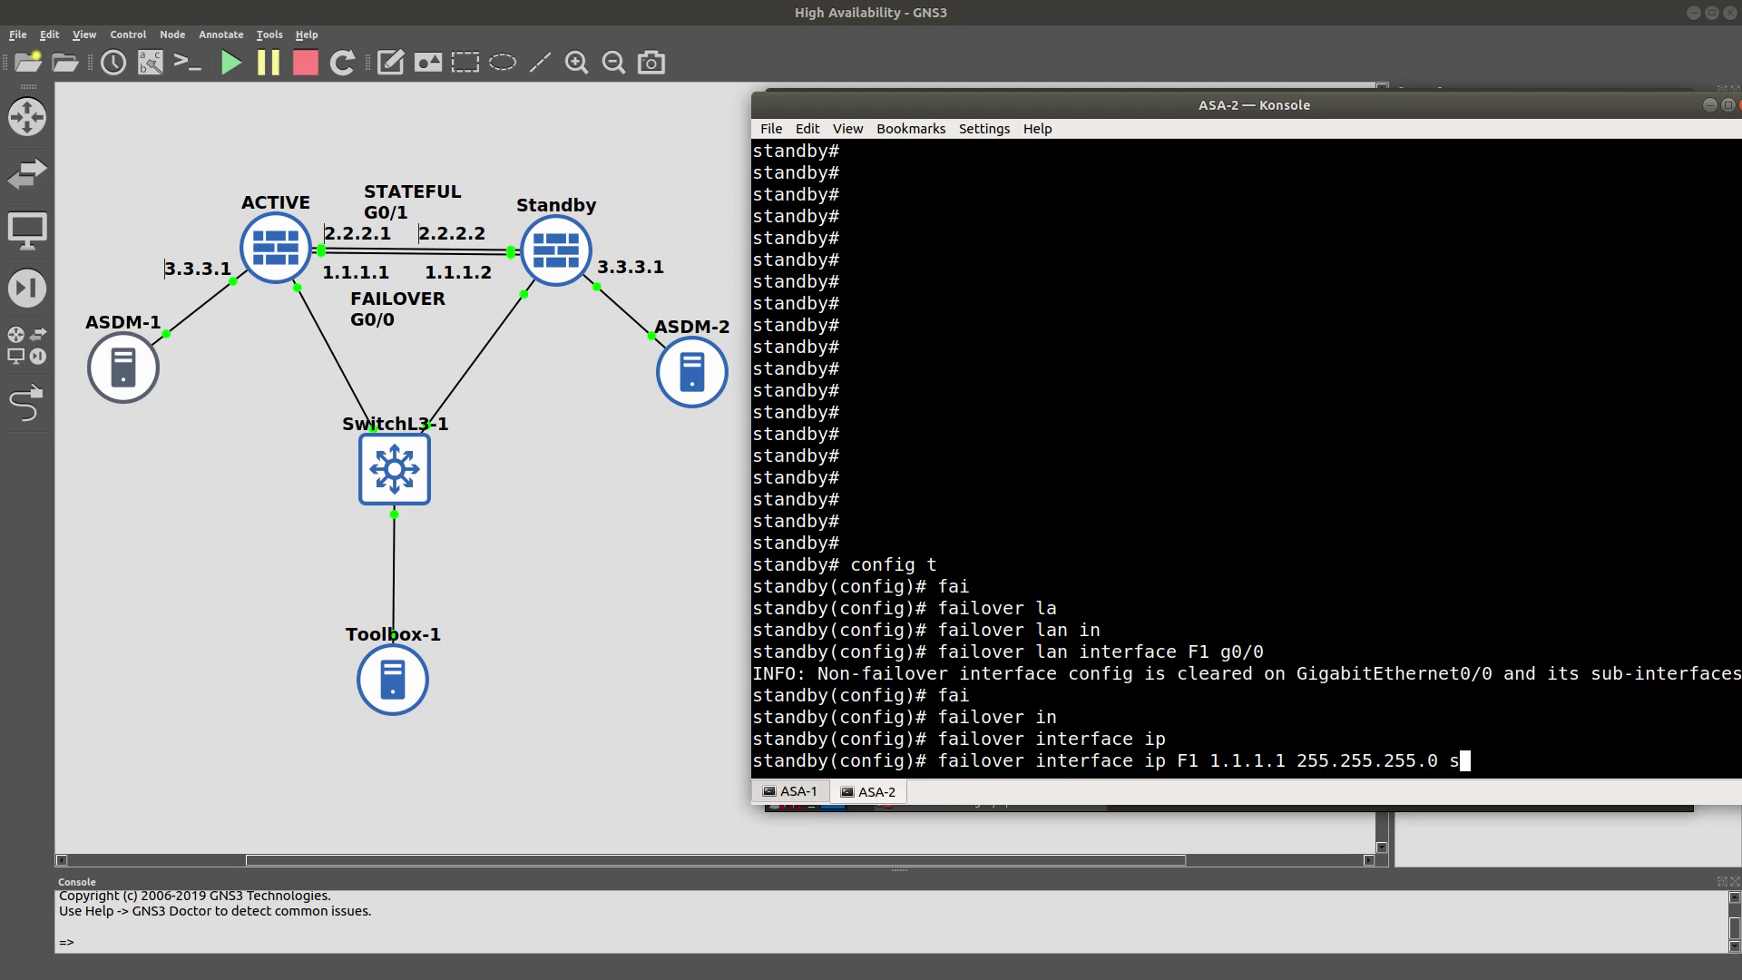
text(e)
key(Tab)
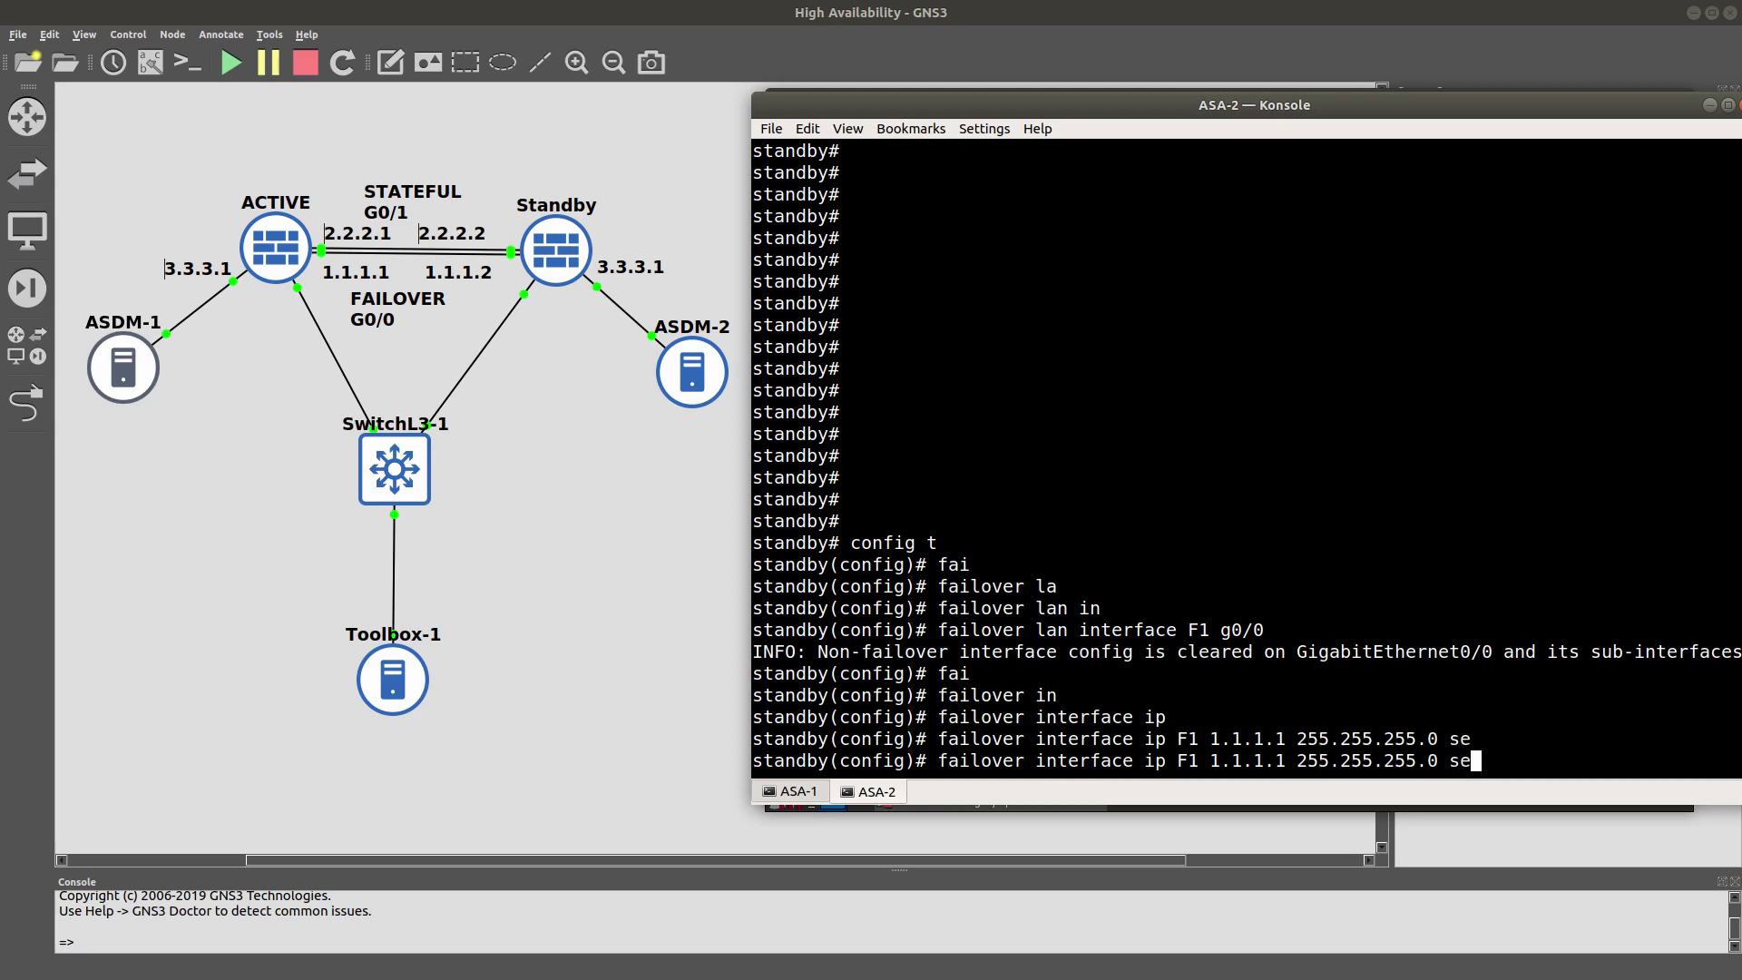
key(BackSpace)
key(Tab)
text(1.1.1.)
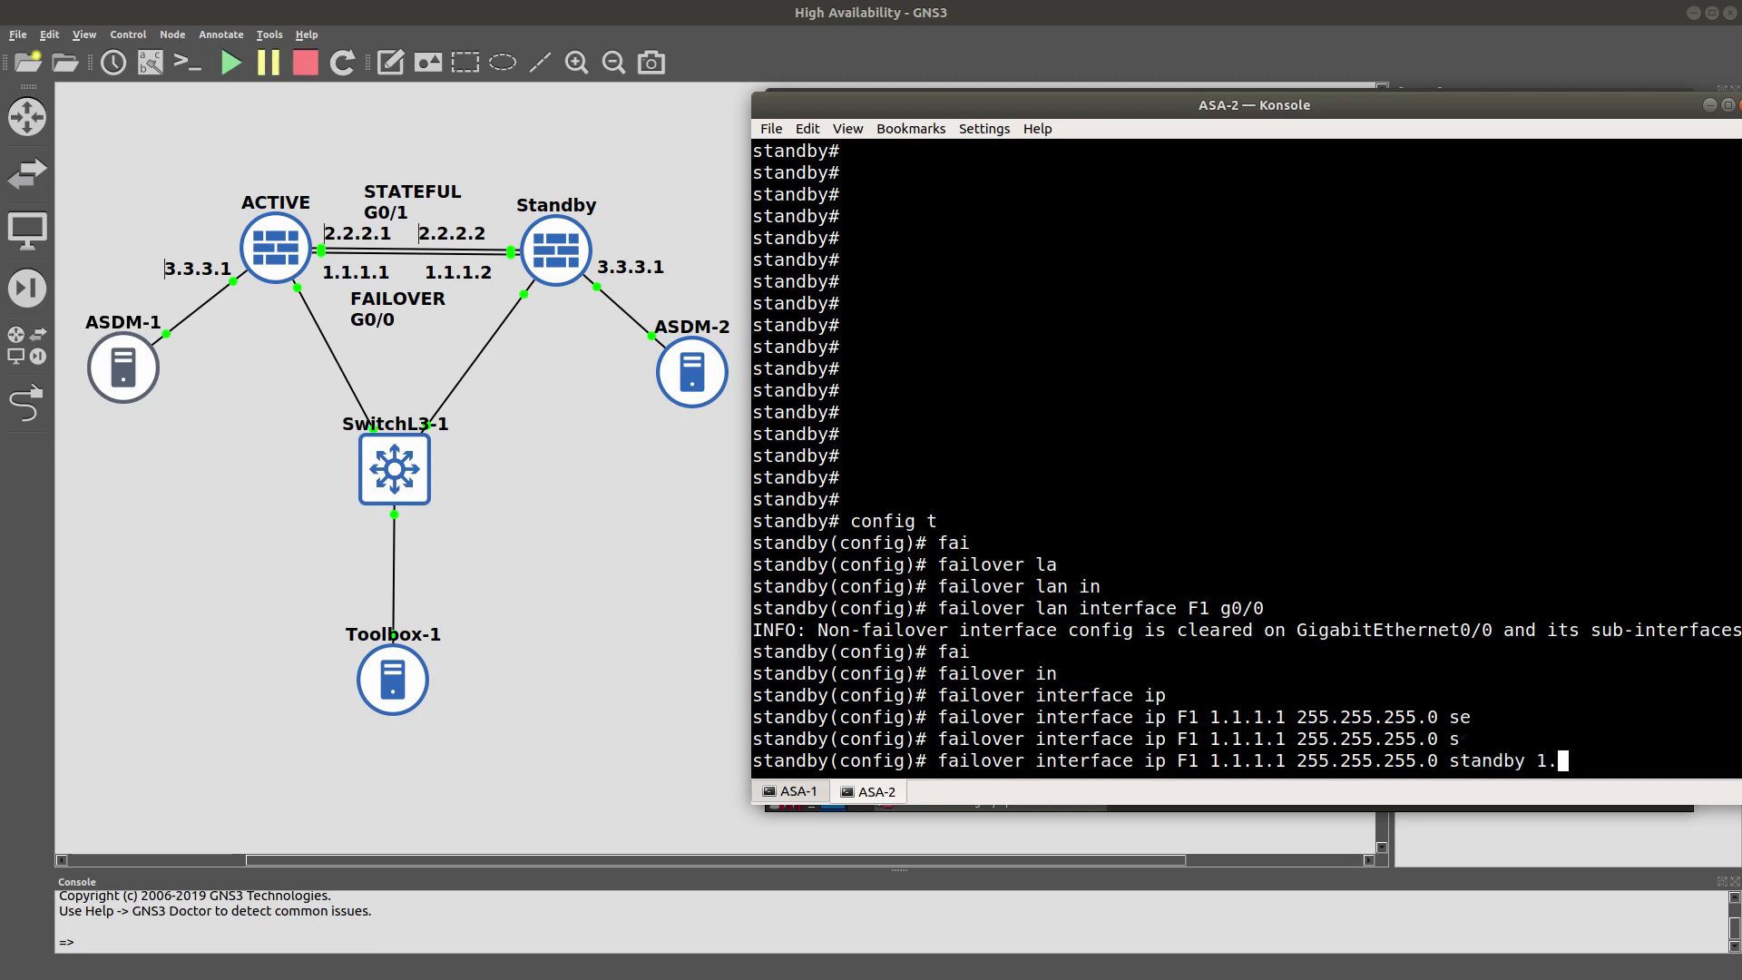
text(2)
Step: Discard the unfinished failover command and try 'no ip address' under interface g0/0, then exit
key(BackSpace)
key(ctrl+u)
text(wr)
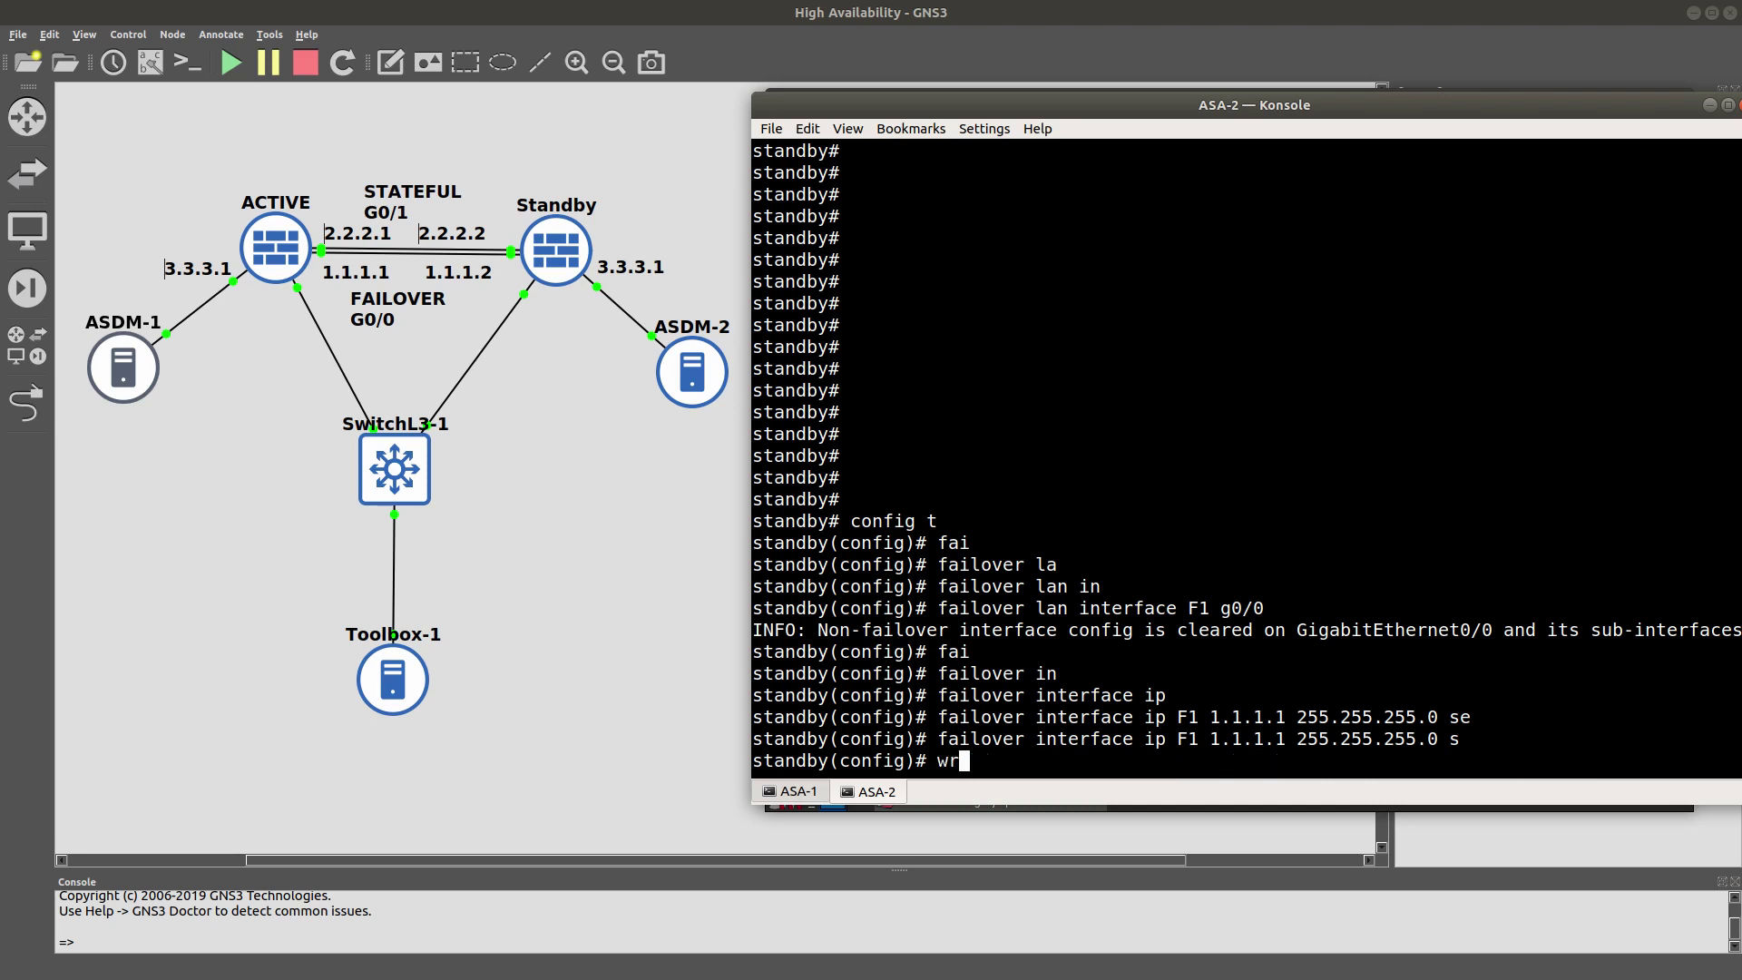
key(Up)
key(Up)
key(Up)
key(Up)
key(Up)
key(ctrl+u)
text(int g0/0)
key(Return)
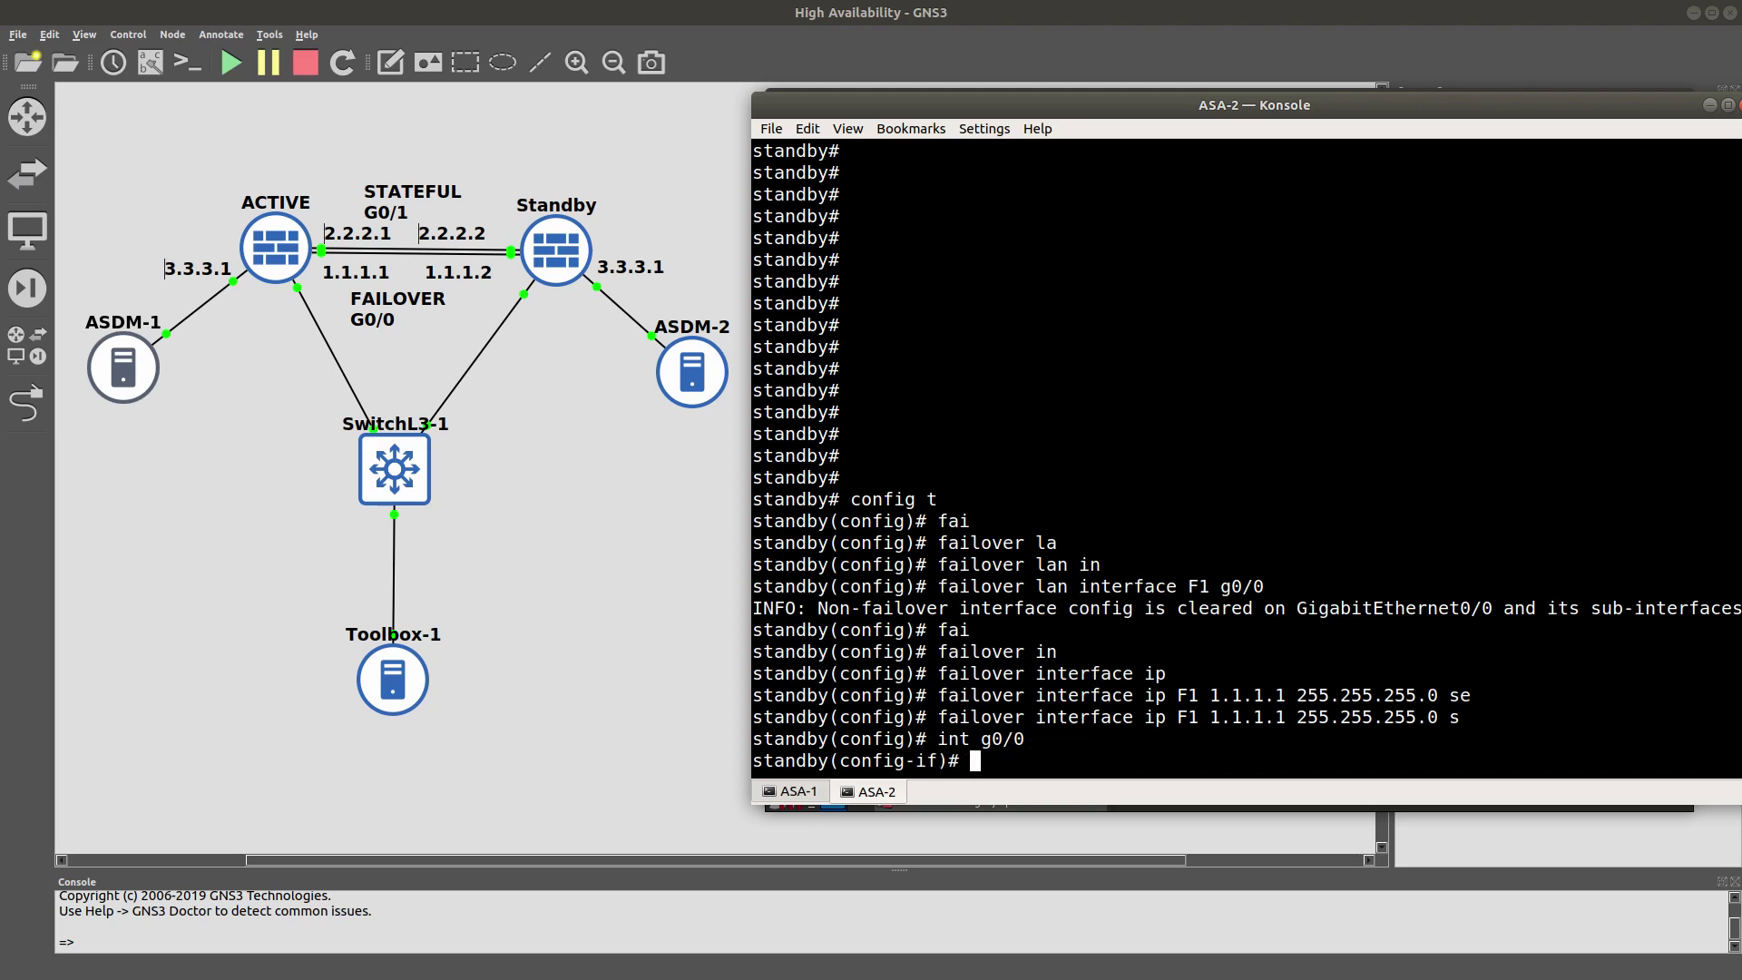
text(no ip add)
key(Tab)
key(Return)
text(exit)
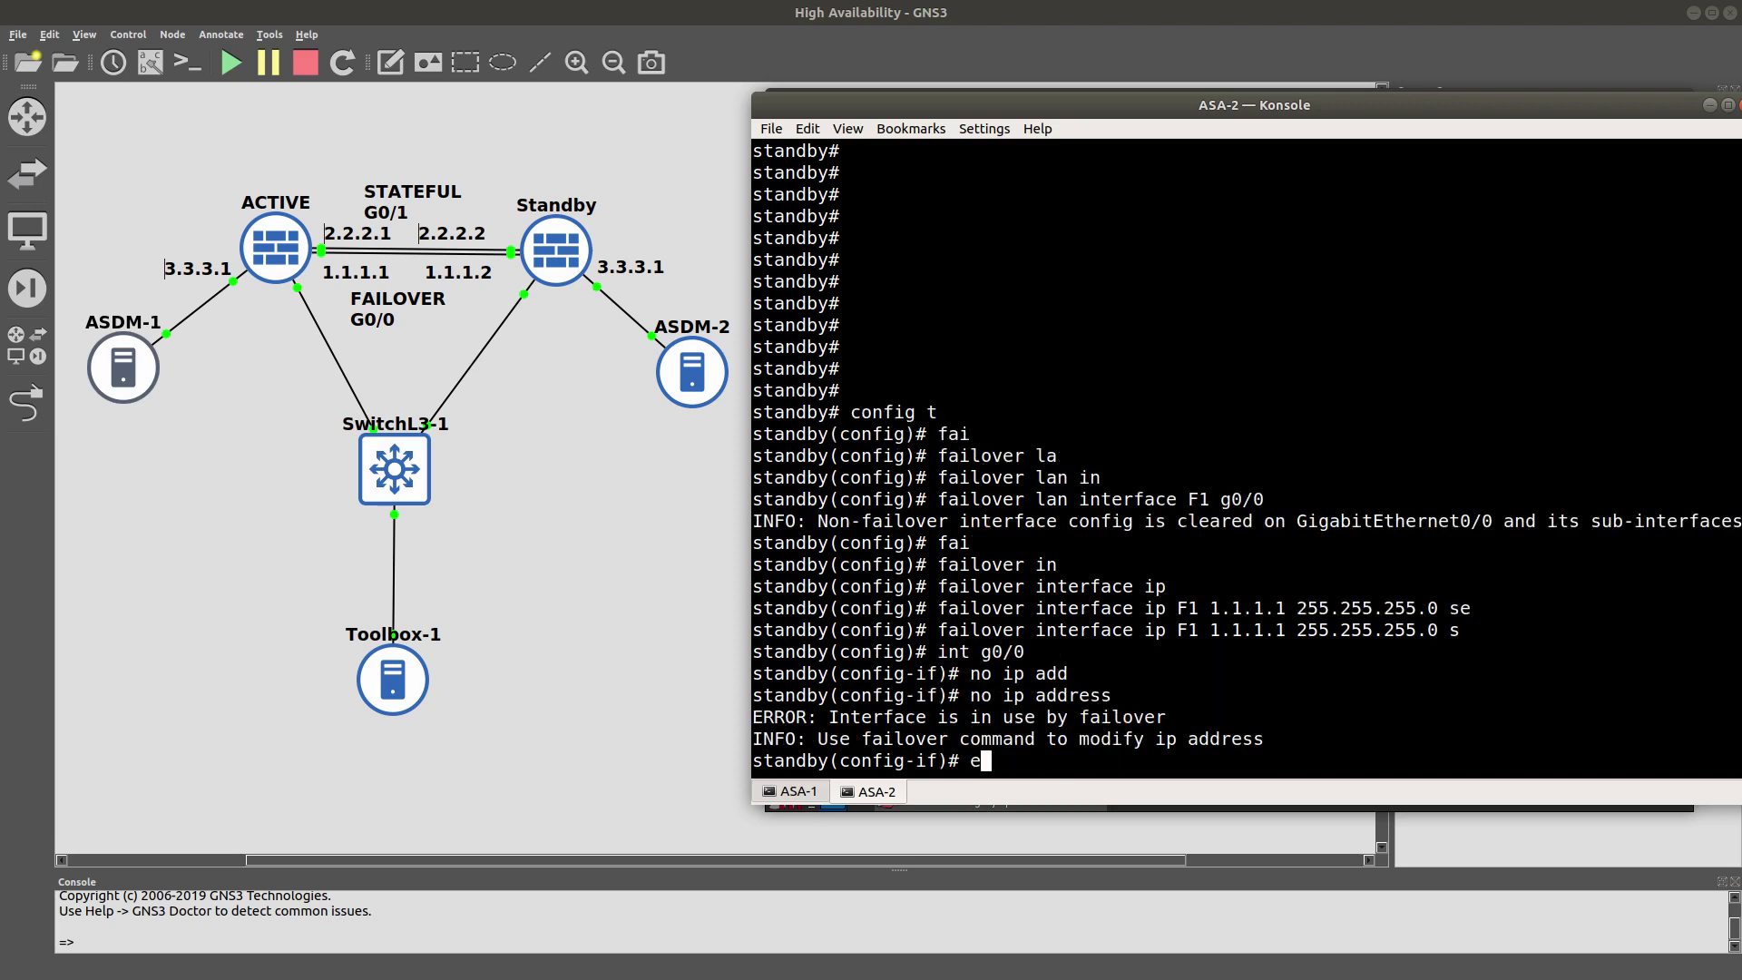
key(Return)
Step: Re-enter 'failover interface ip F1 1.1.1.1 255.255.255.0' on the command line
key(Up)
key(Up)
key(Up)
key(Up)
key(Up)
key(Up)
key(Up)
key(Up)
key(Up)
key(Up)
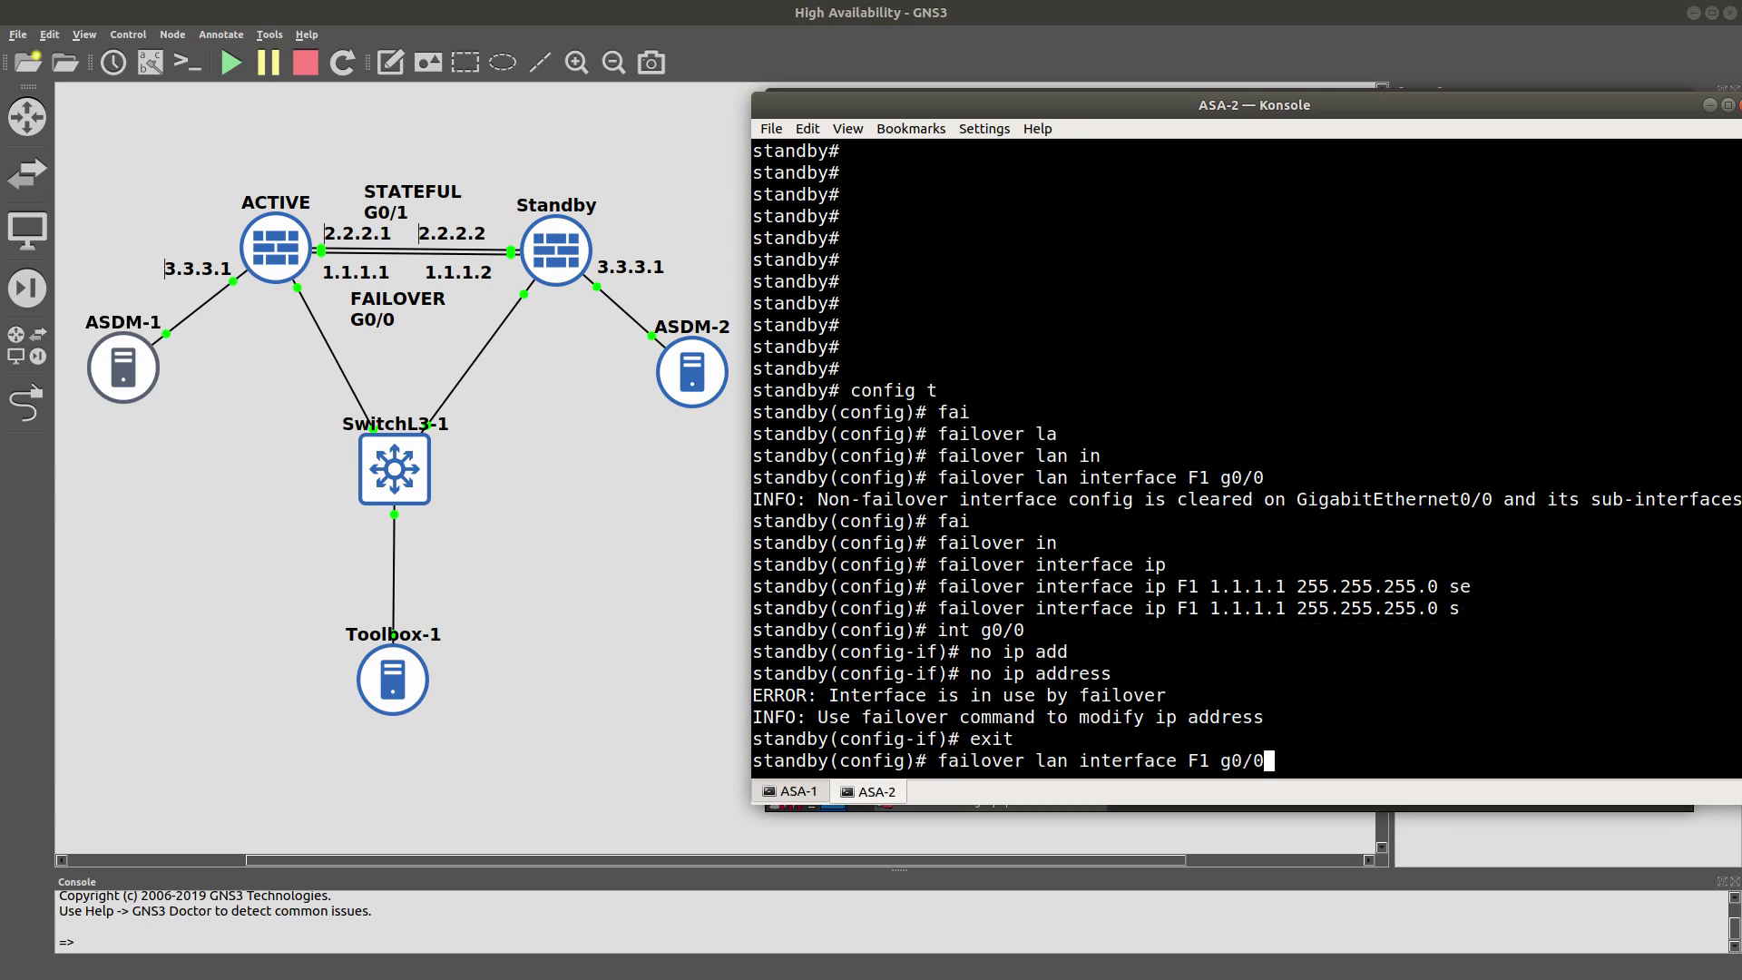
key(Down)
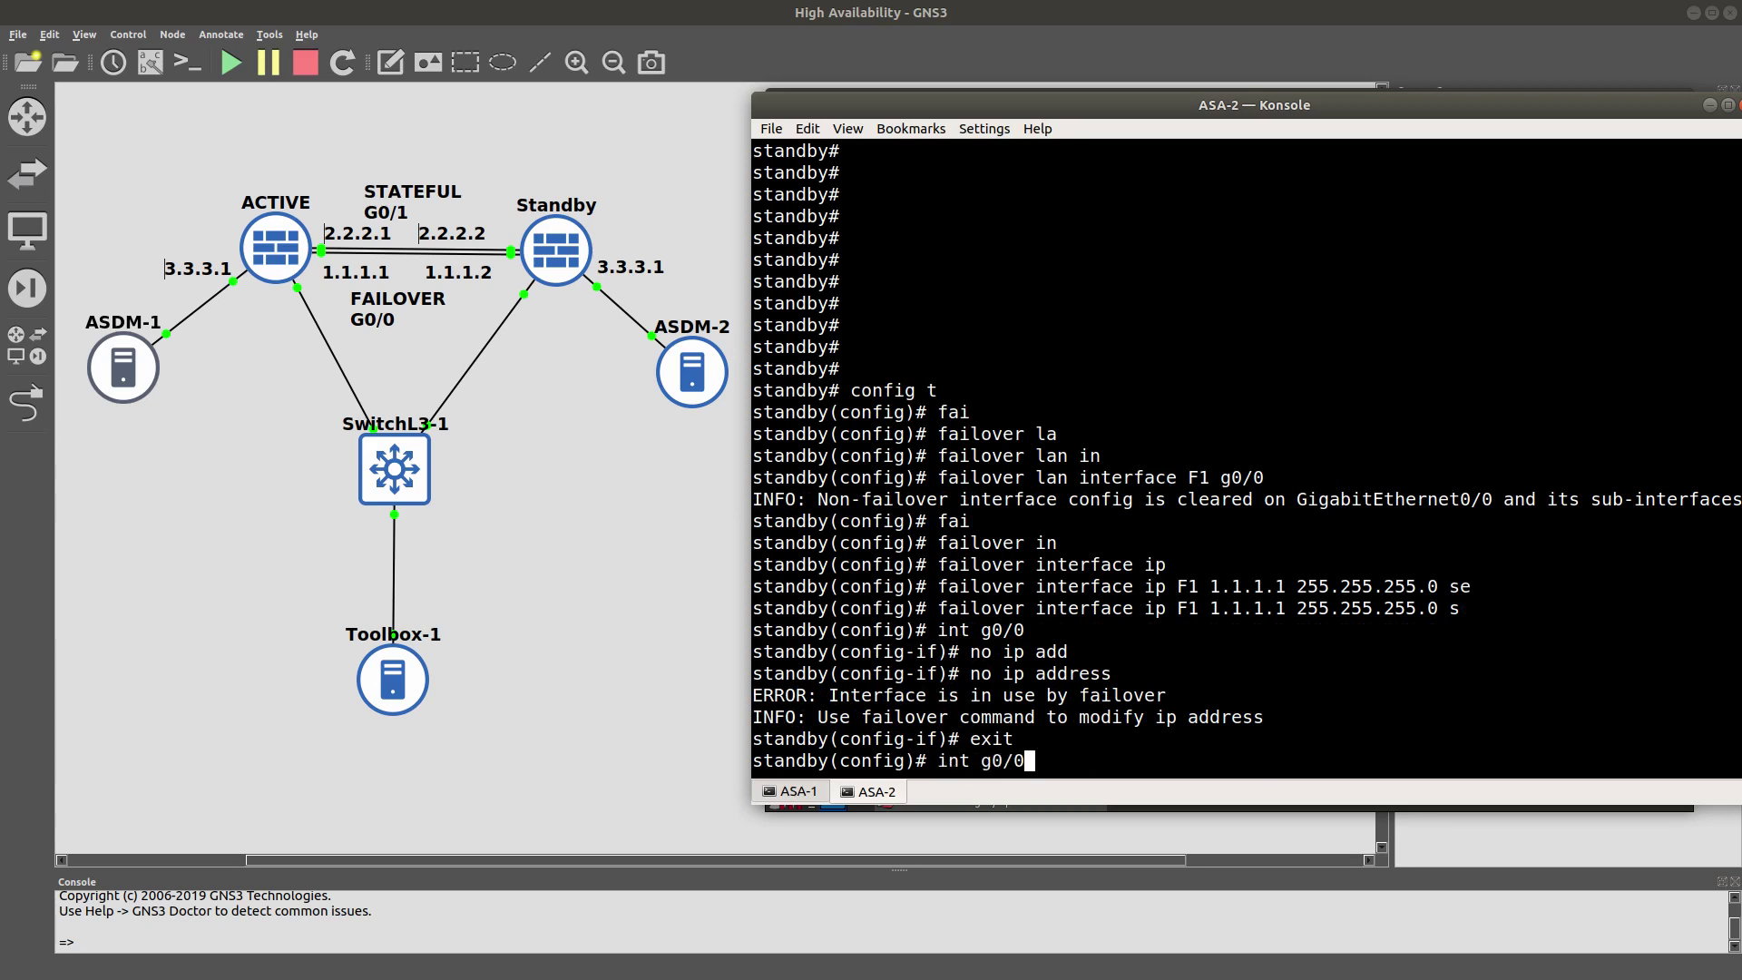
key(Down)
key(Down)
key(Down)
key(Down)
text(fa)
key(Tab)
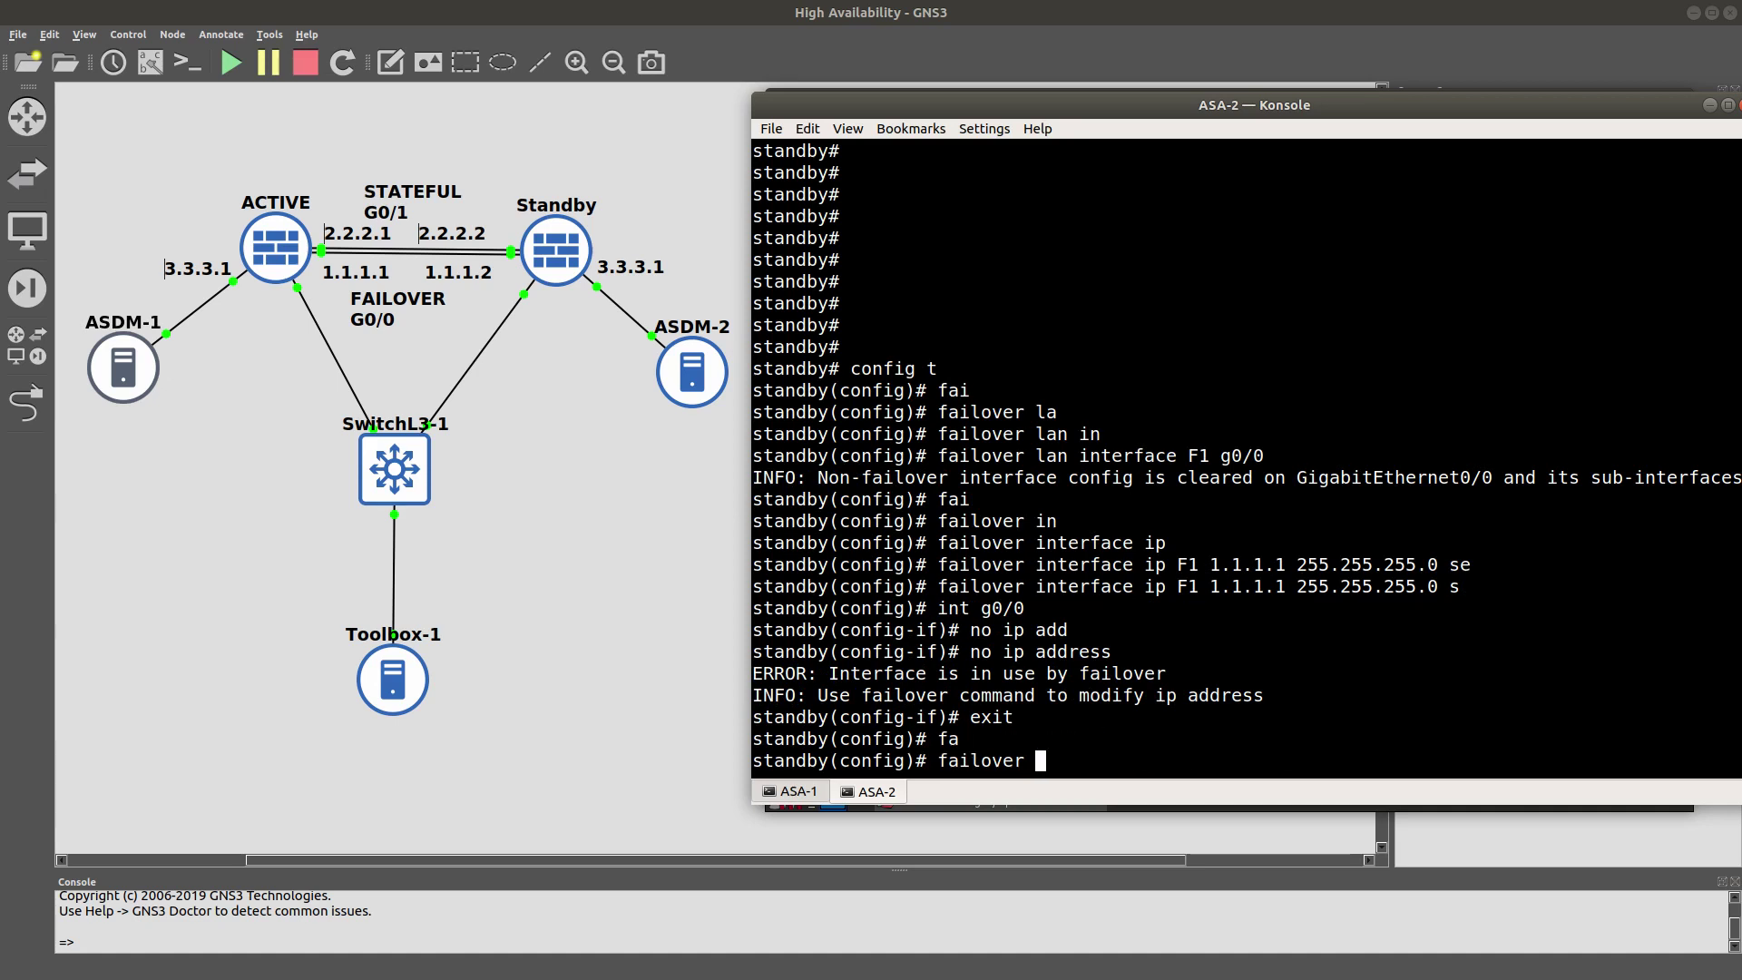
text(in)
key(Tab)
text(ip)
key(Tab)
text(F1 )
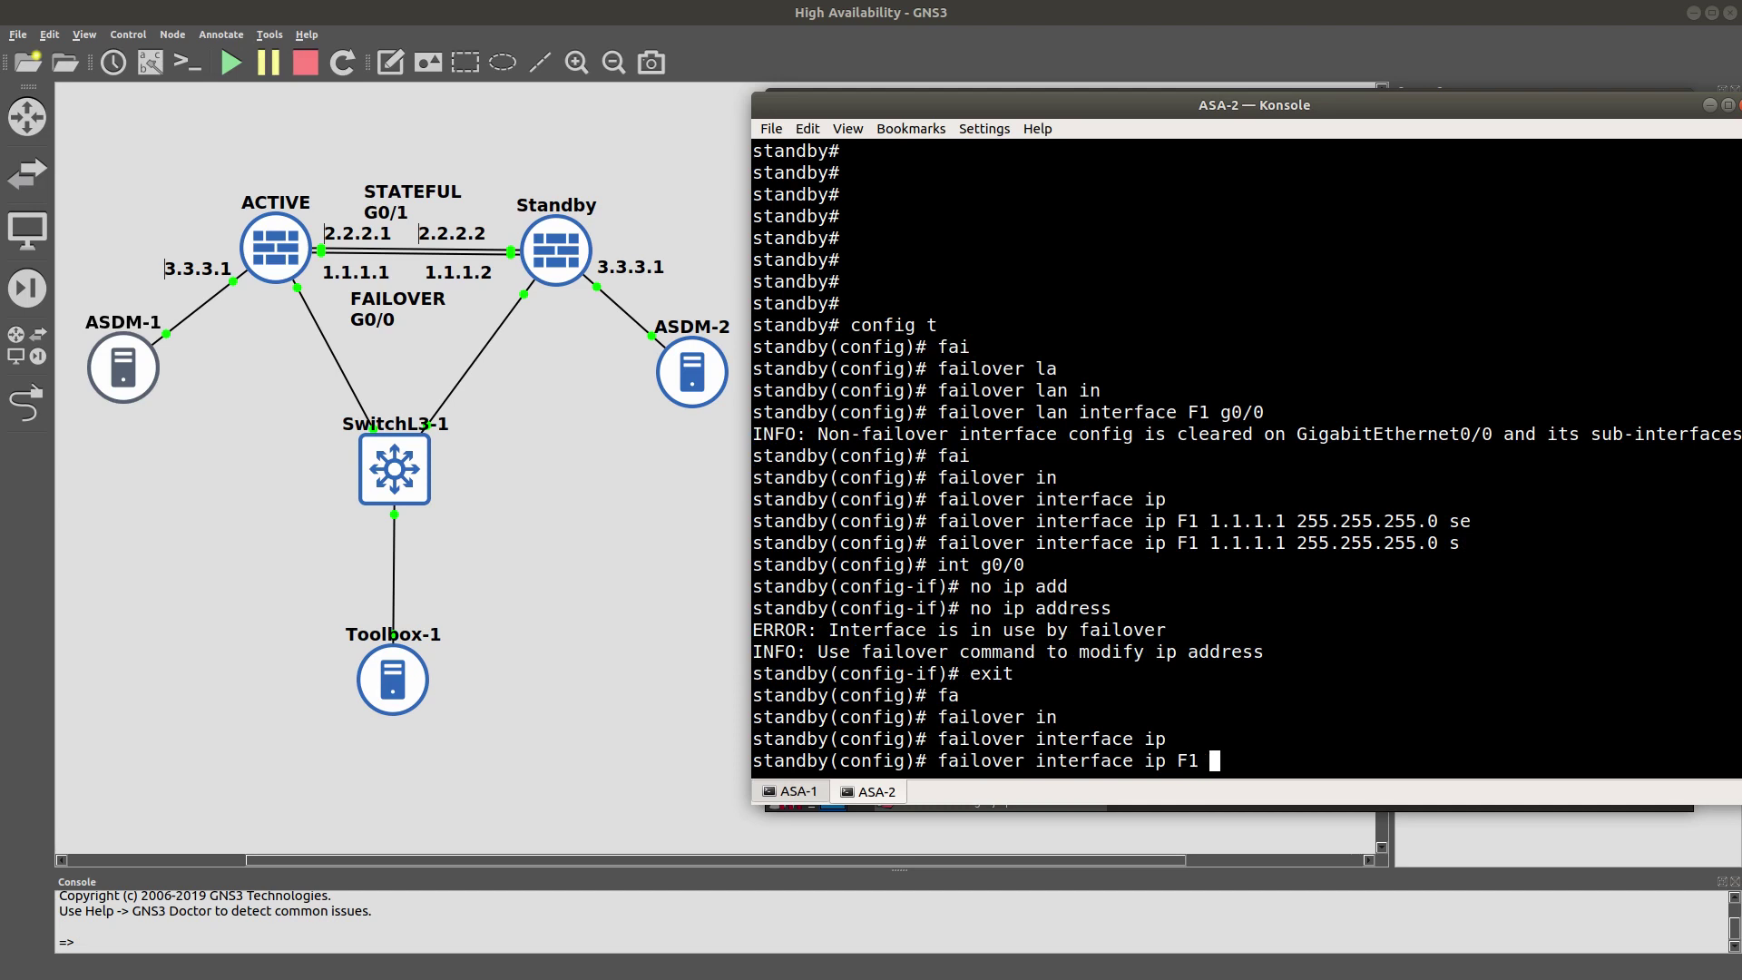
text(1.1.1.1)
key(BackSpace)
key(BackSpace)
key(BackSpace)
key(BackSpace)
key(BackSpace)
key(BackSpace)
text(1.1.1.1 255.255.255.0 se)
Step: Complete the command with standby 1.1.1.2 and apply the F1 addressing
key(Tab)
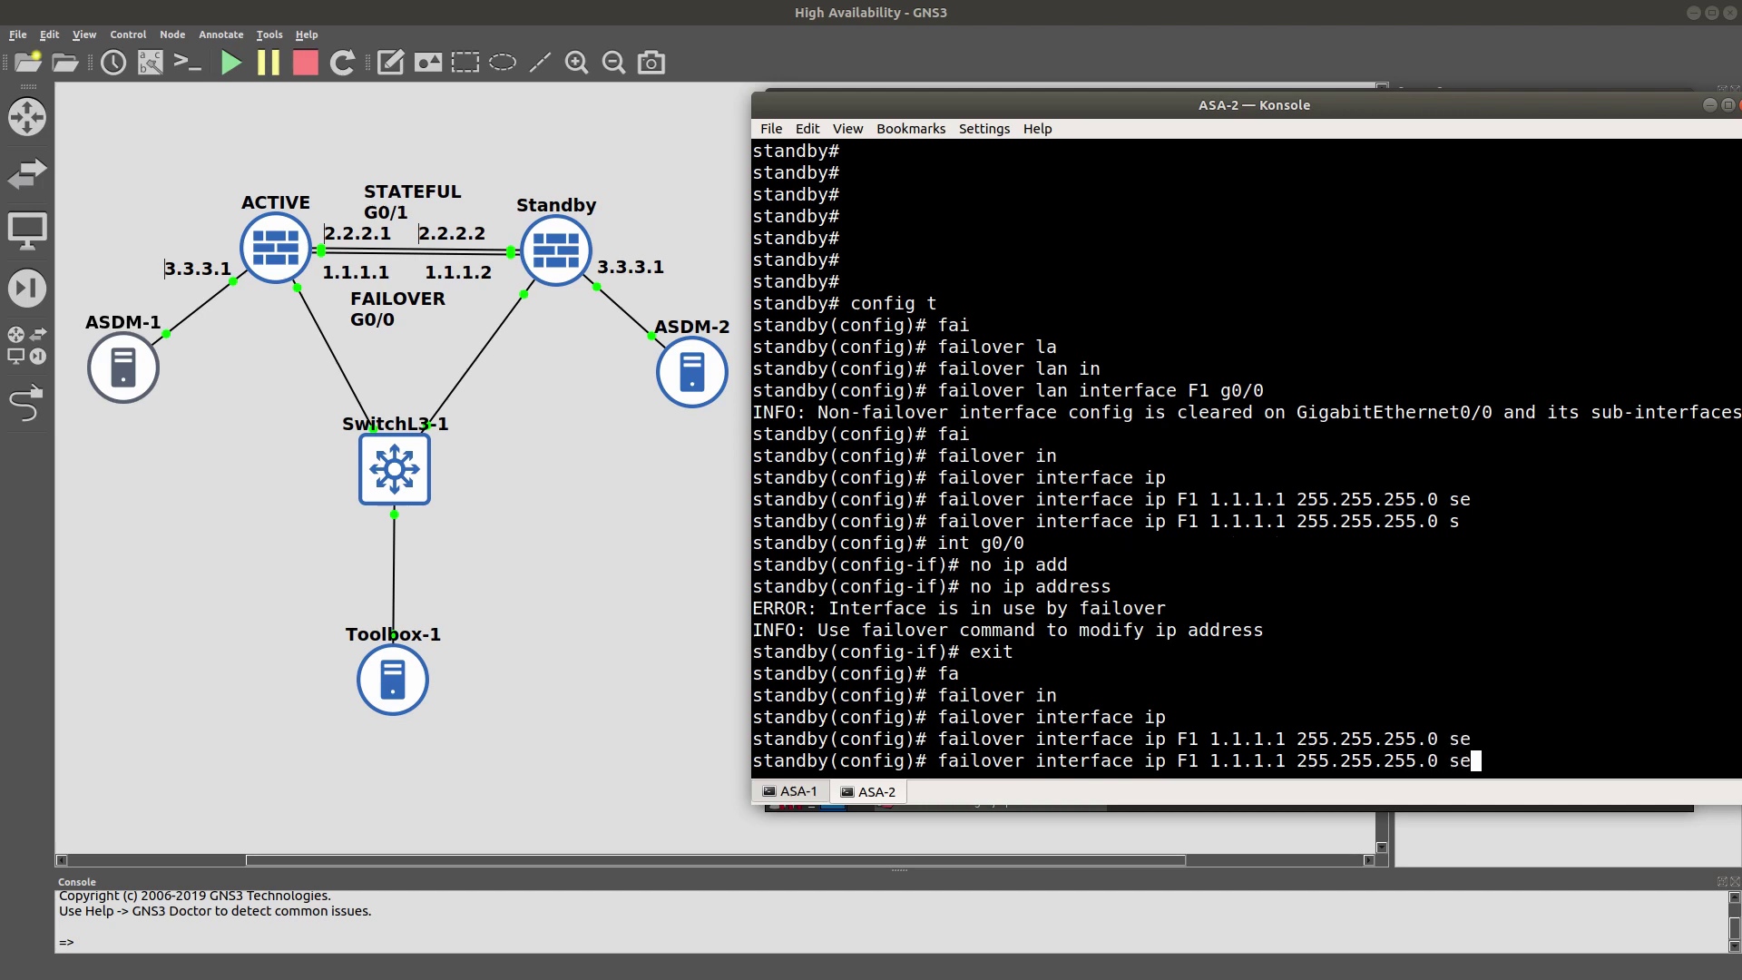
text(co)
key(Tab)
key(BackSpace)
key(BackSpace)
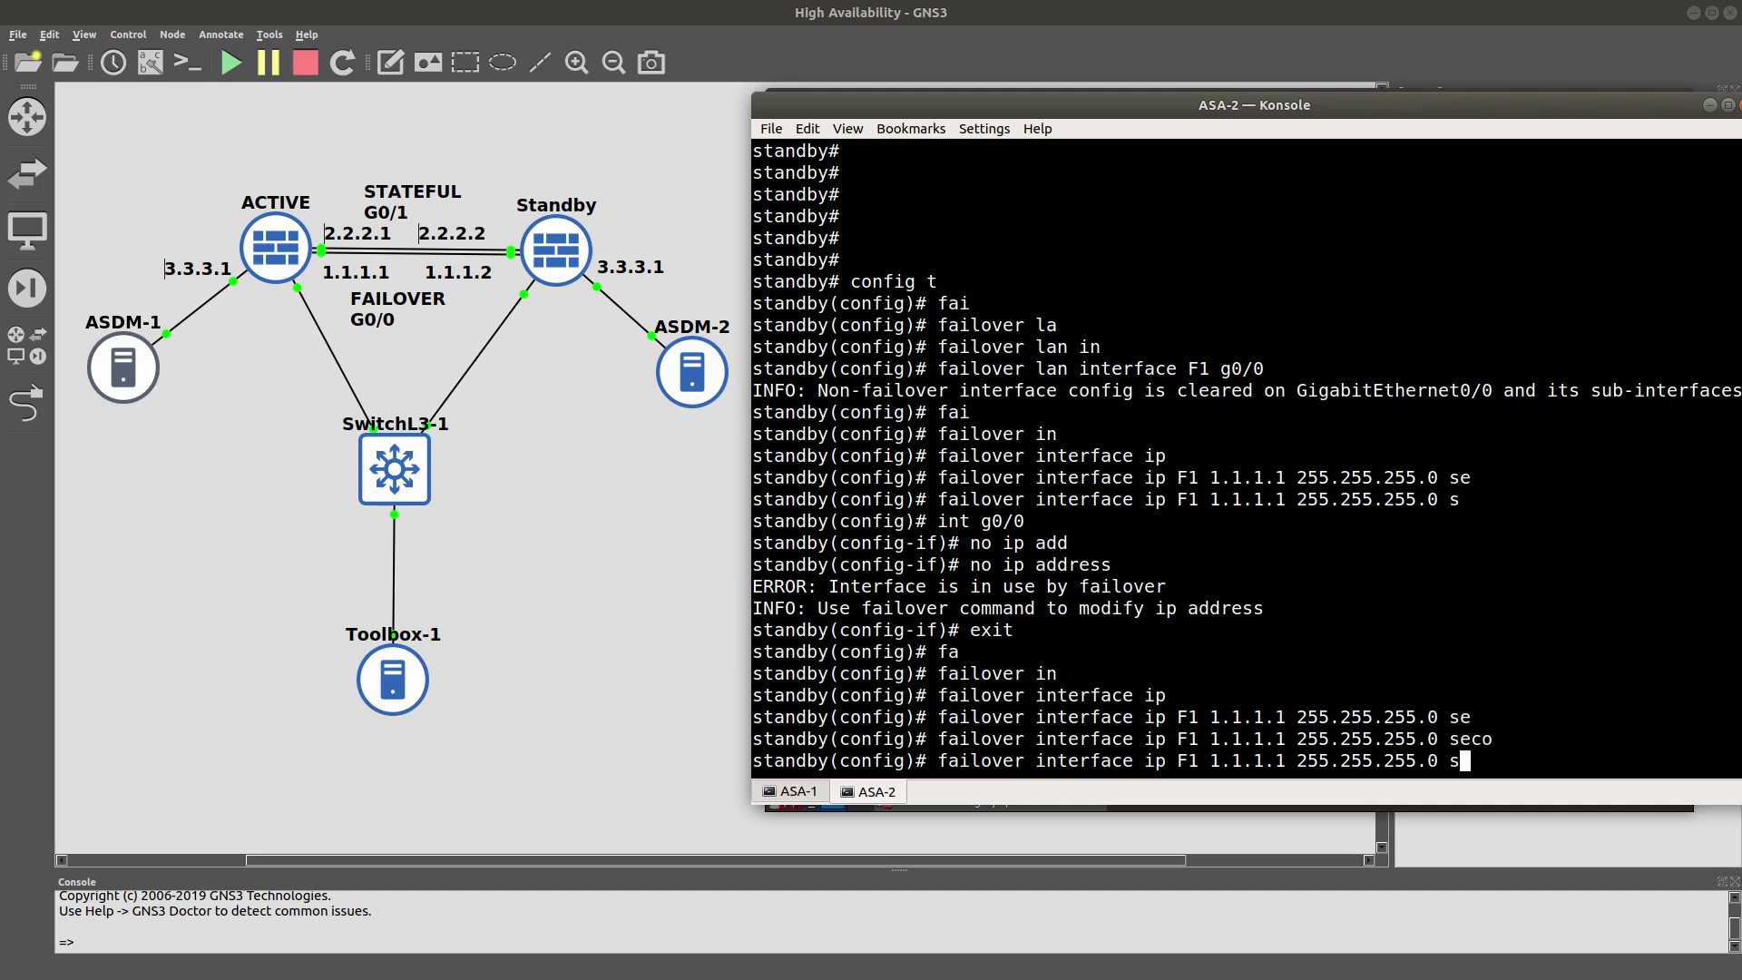
key(Tab)
key(BackSpace)
key(Tab)
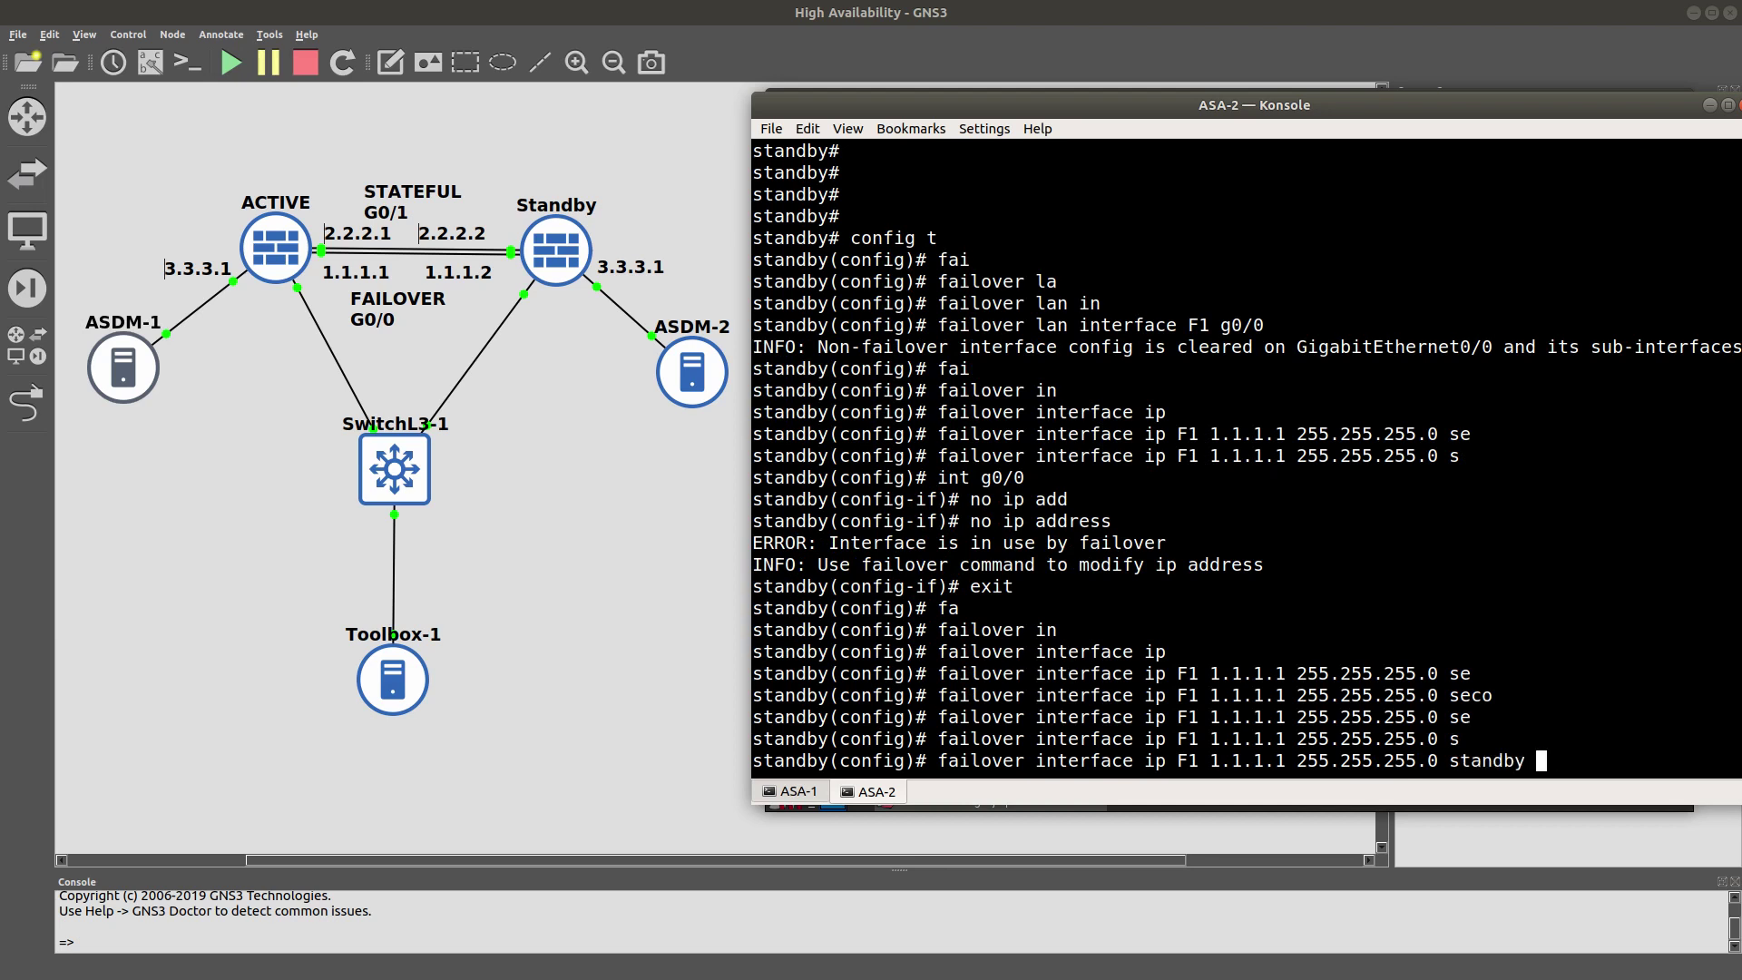
text(1.1.1.1)
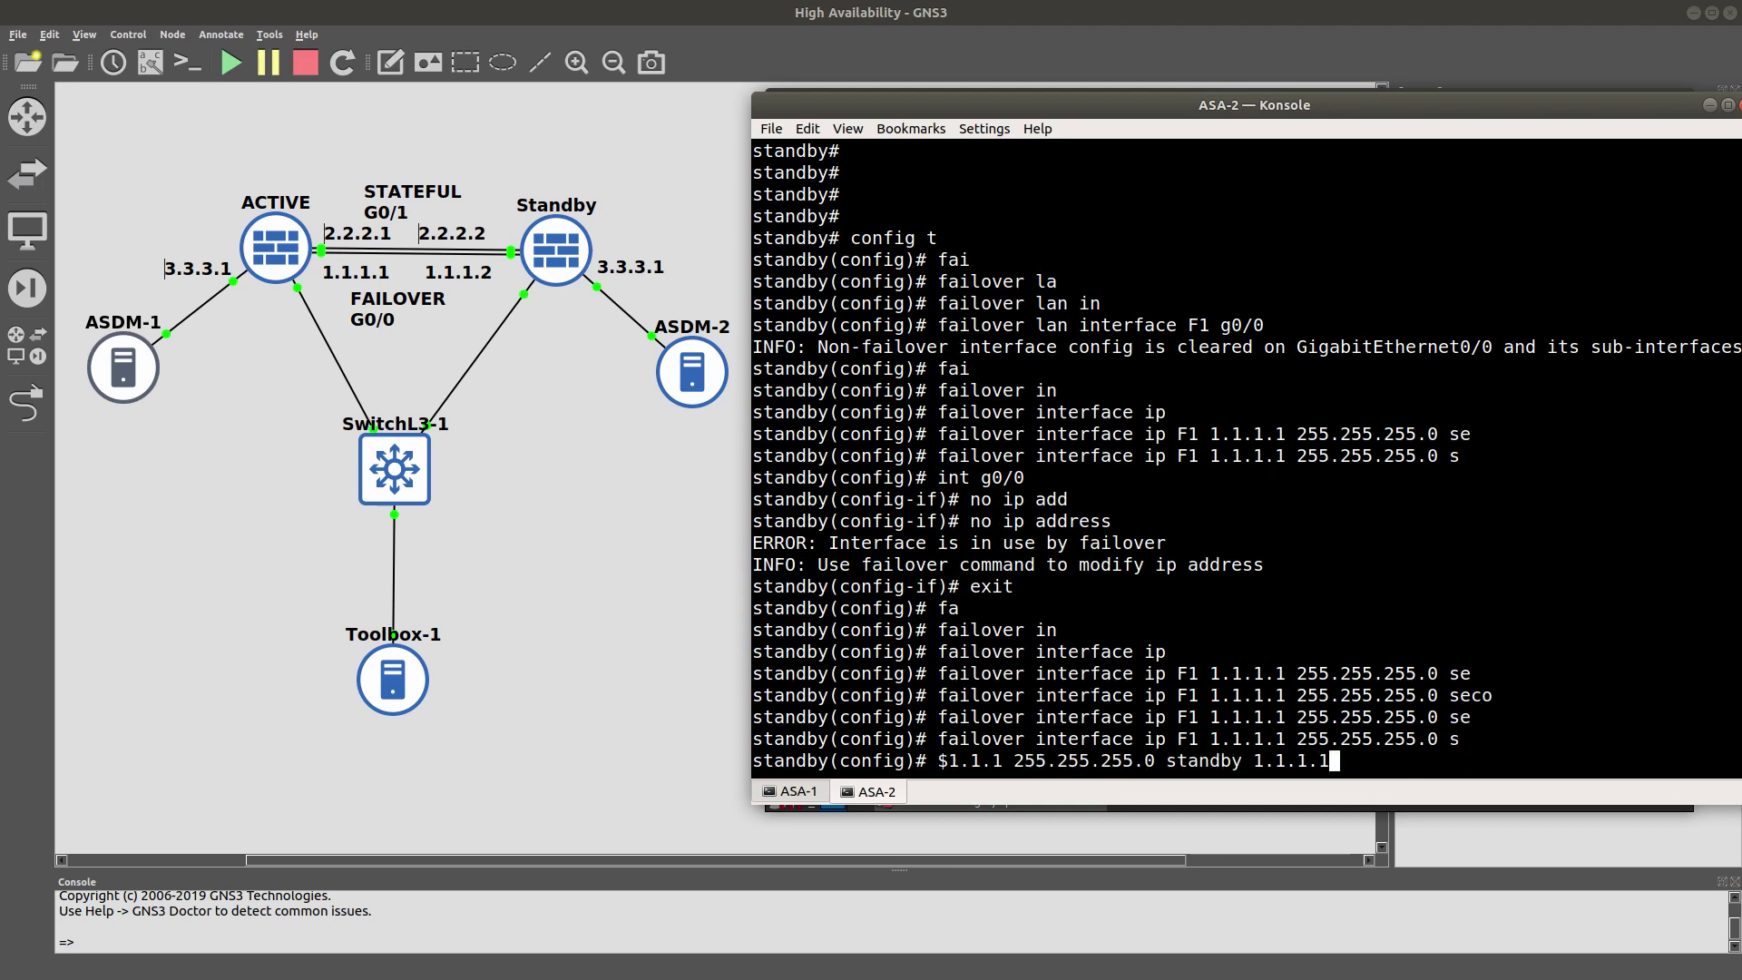
key(BackSpace)
text(2)
key(Return)
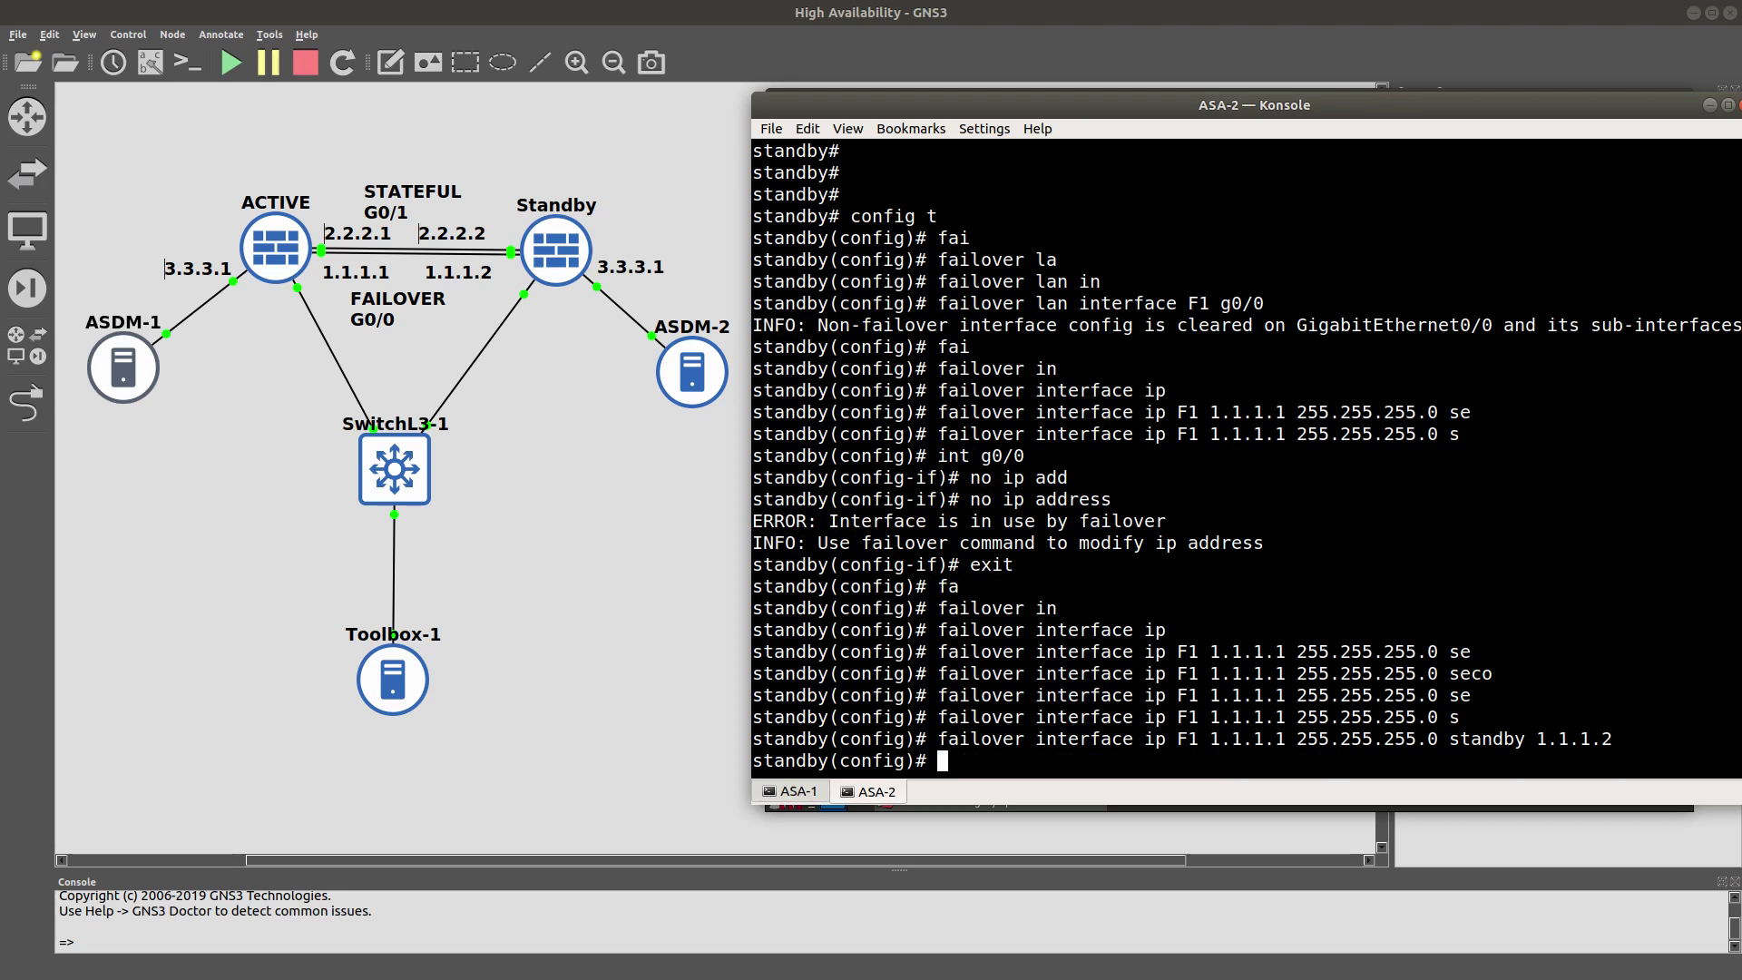
Step: Set the failover shared key on ASA-2
key(Tab)
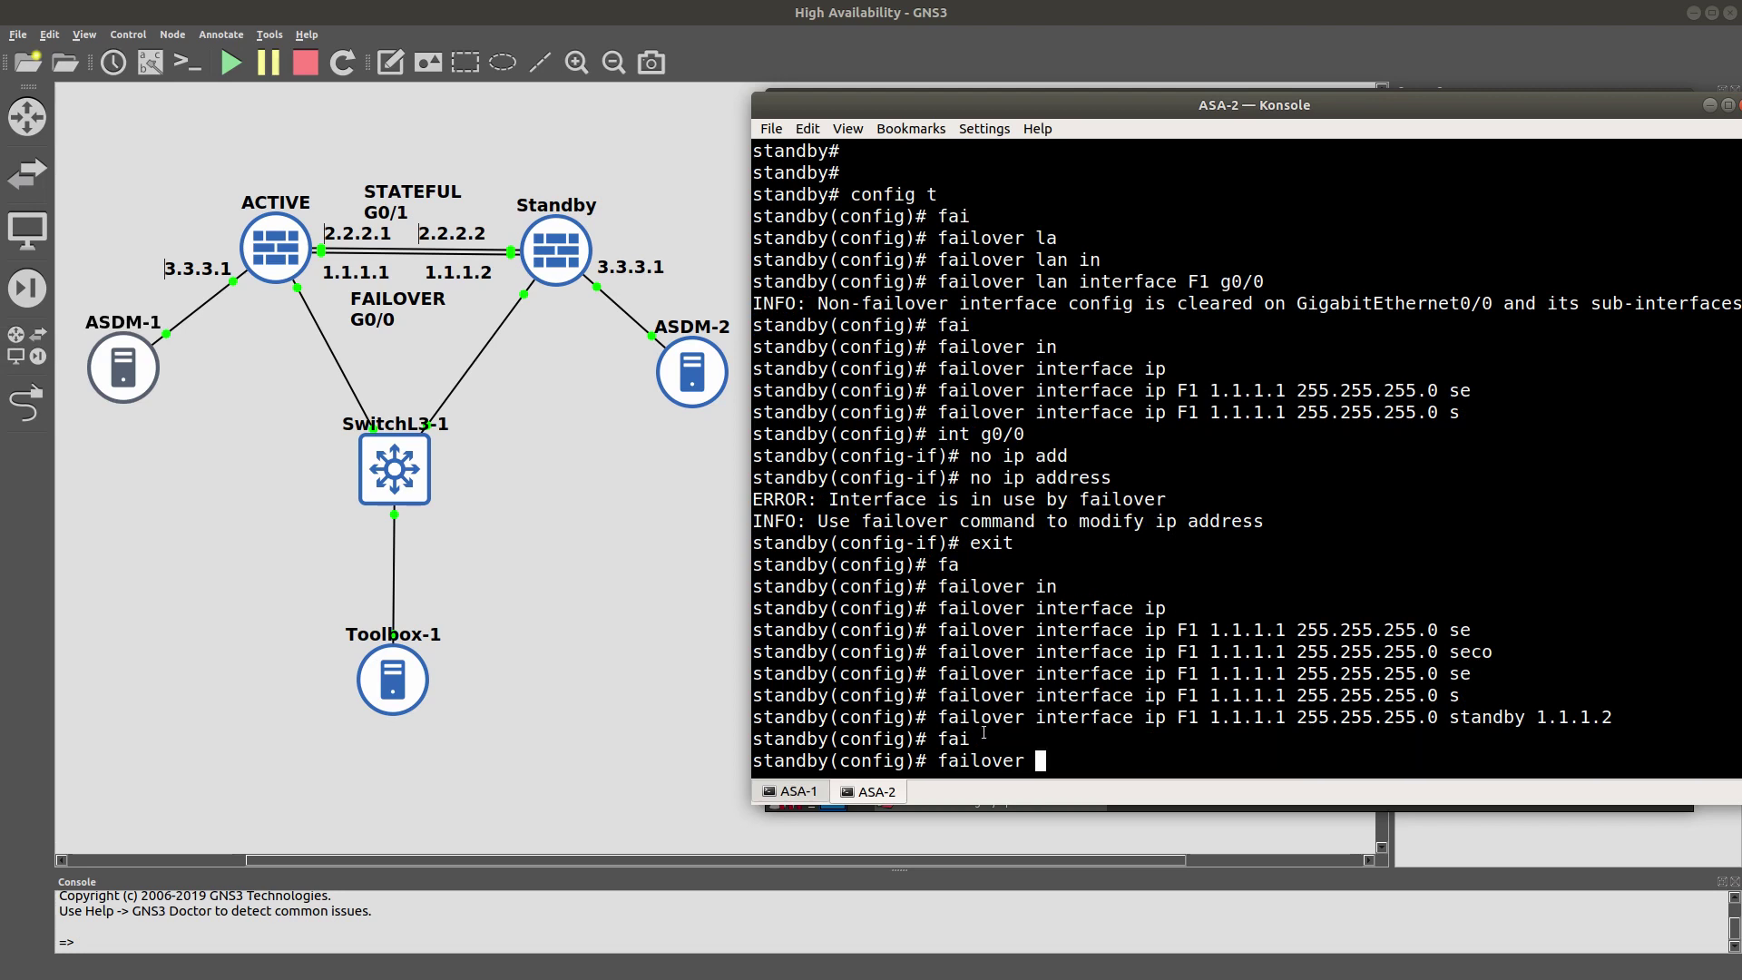
key(Tab)
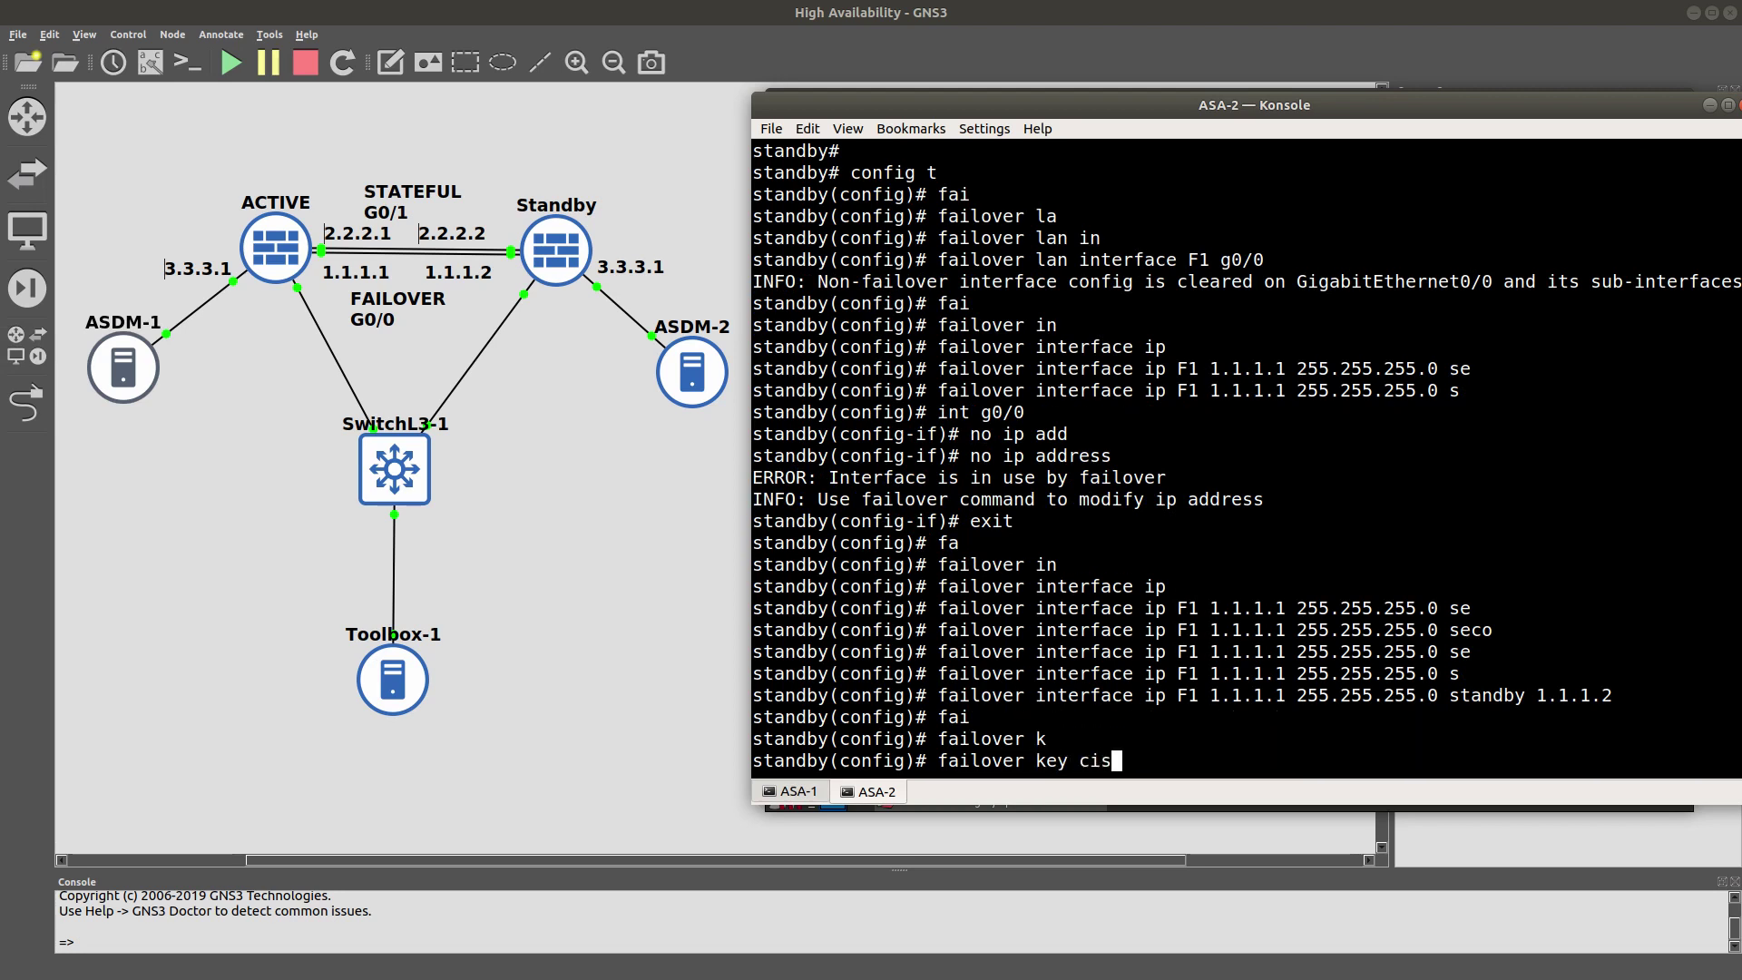
key(Return)
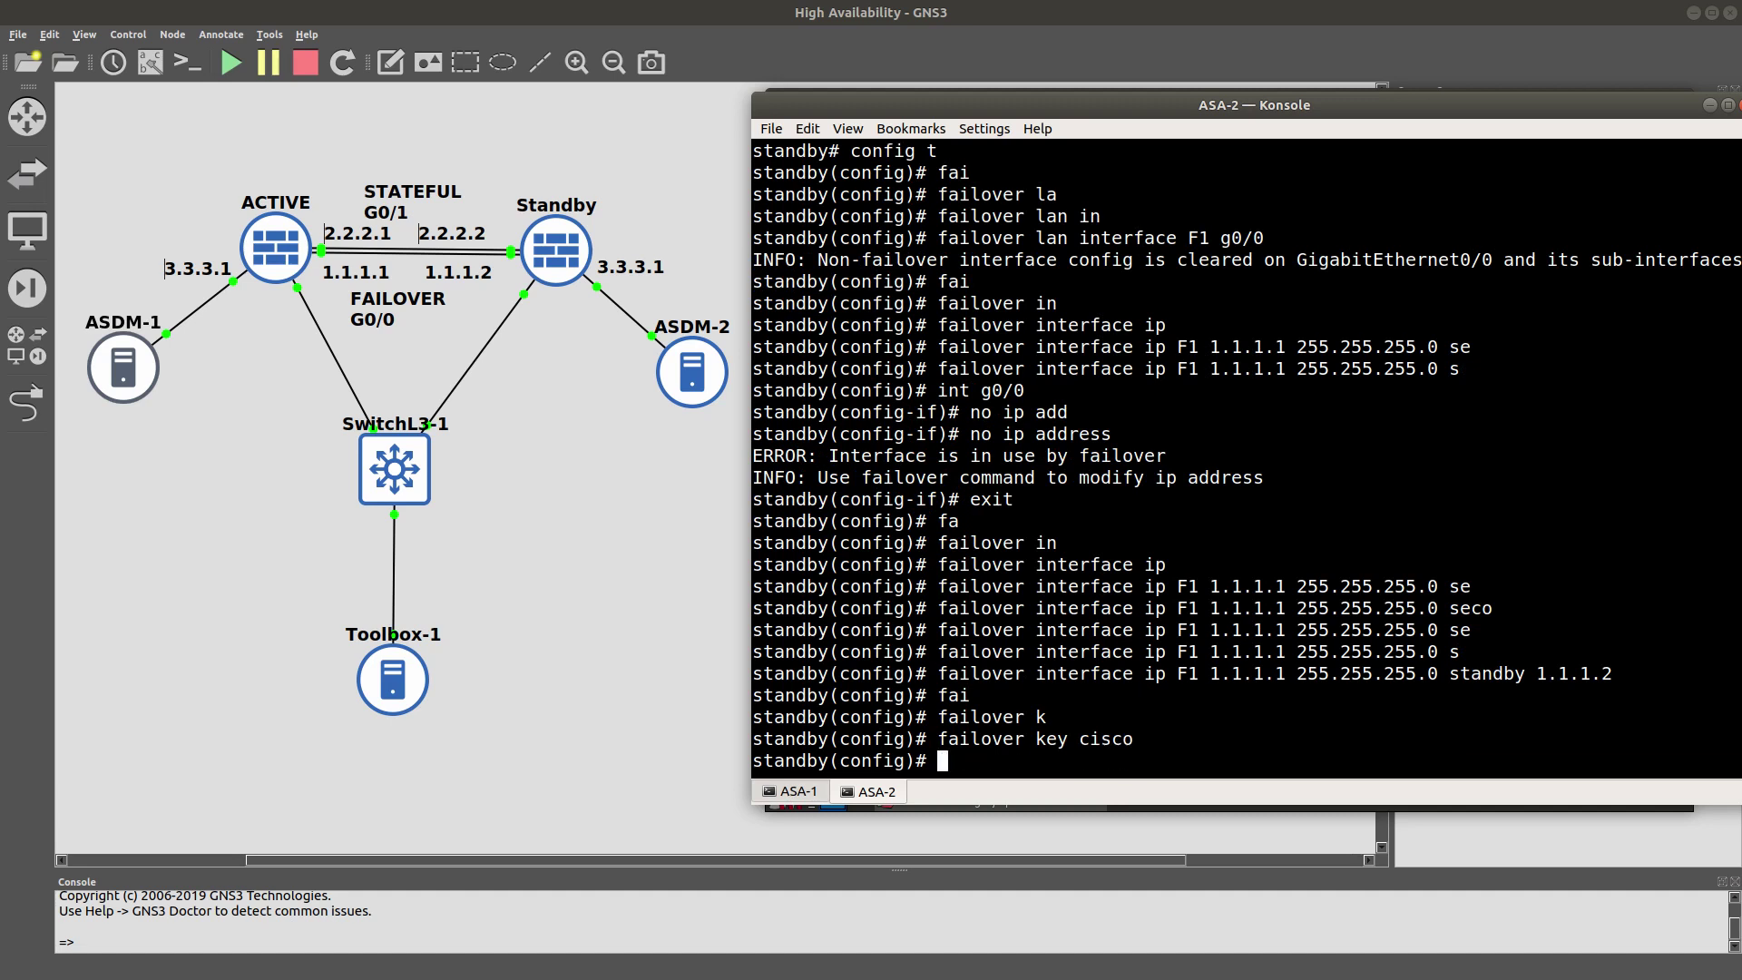
Step: Make this ASA the secondary unit with 'failover lan unit secondary'
text(fai)
key(Tab)
text(l)
key(Tab)
text(a)
key(Tab)
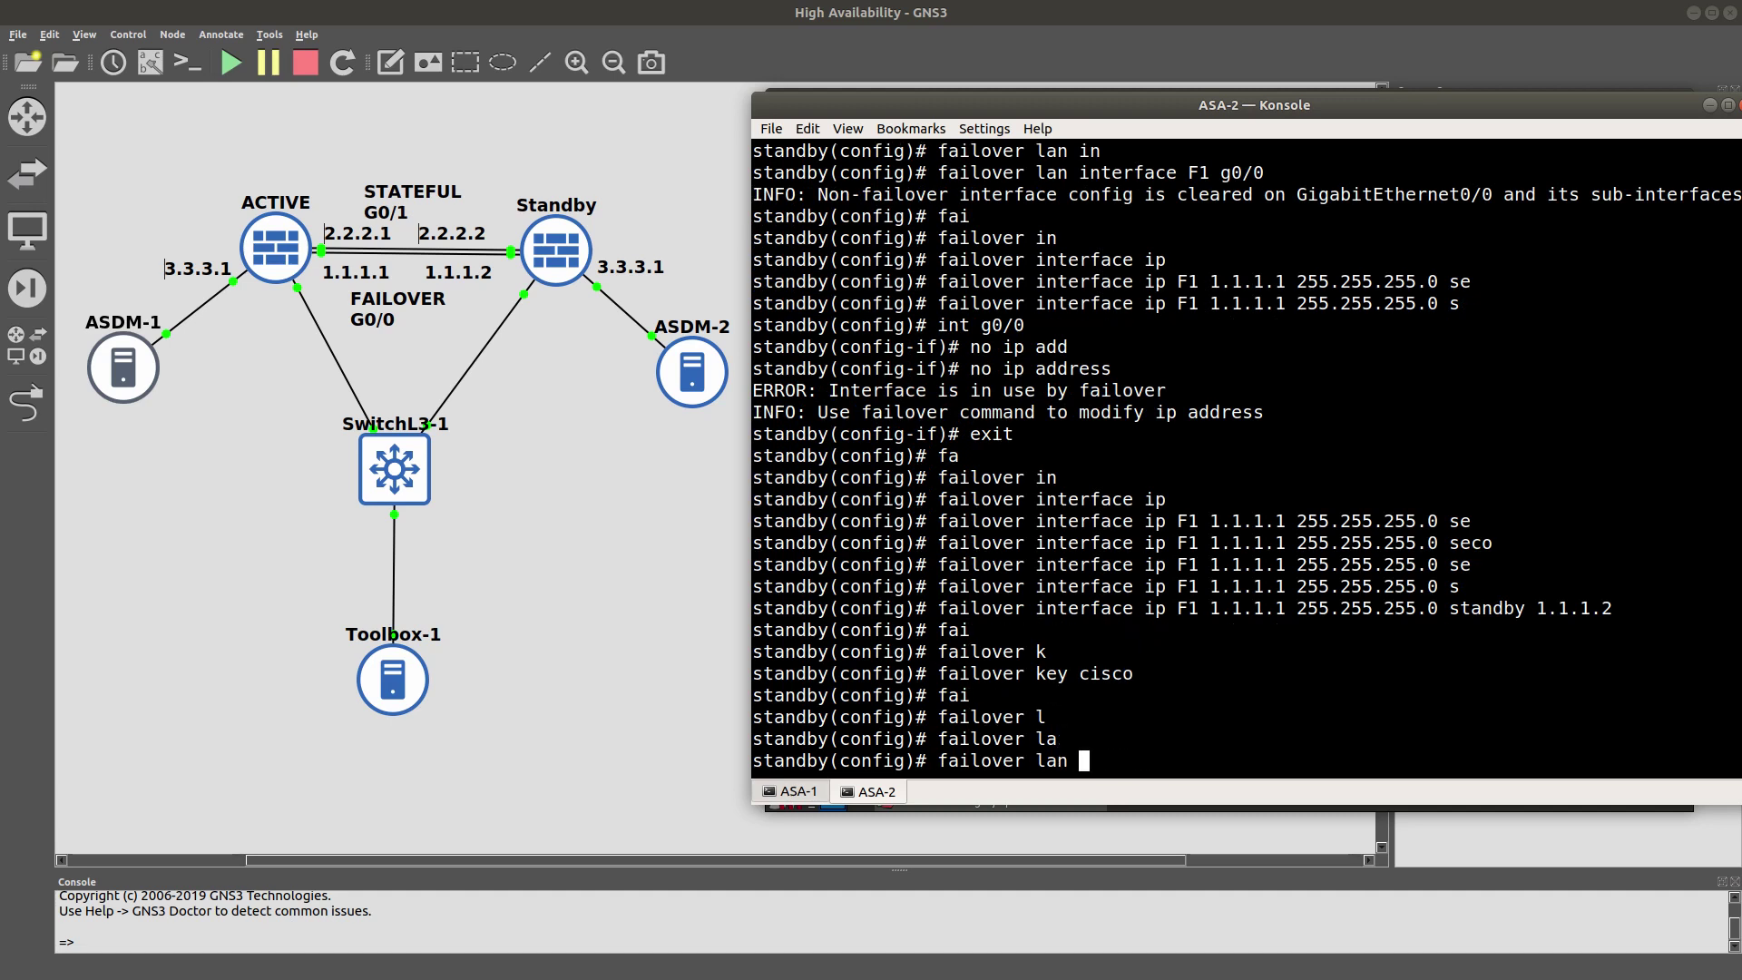
text(u)
key(Tab)
text(s)
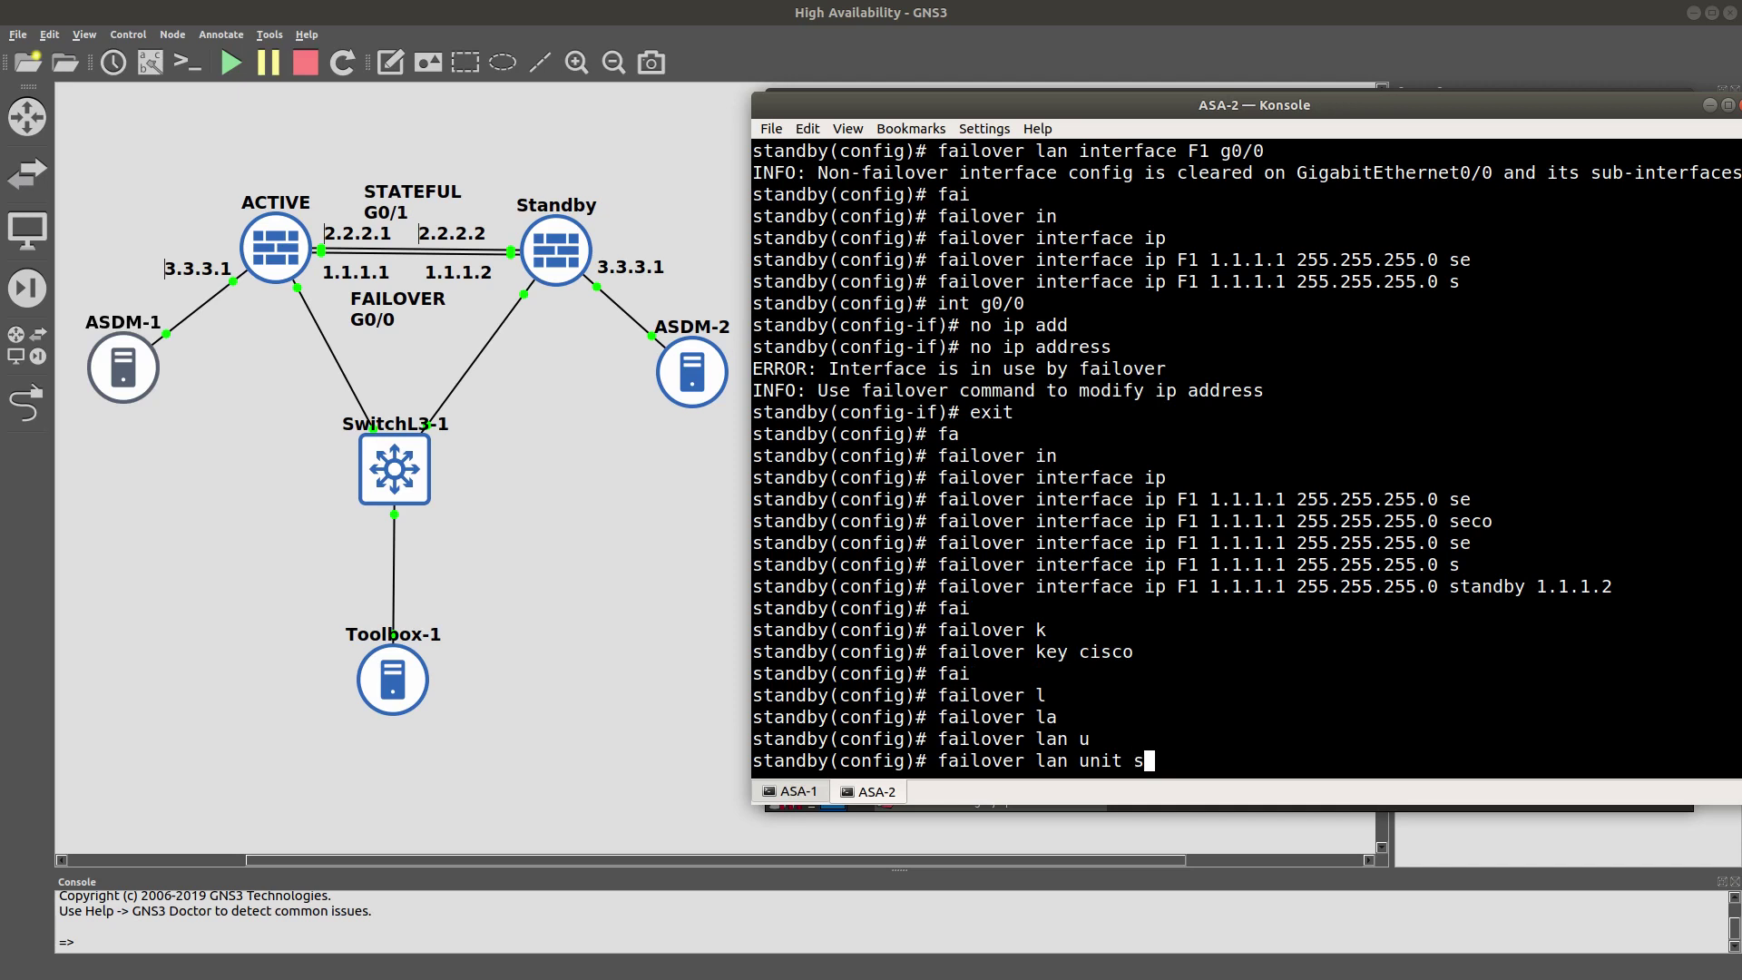
key(Tab)
key(Return)
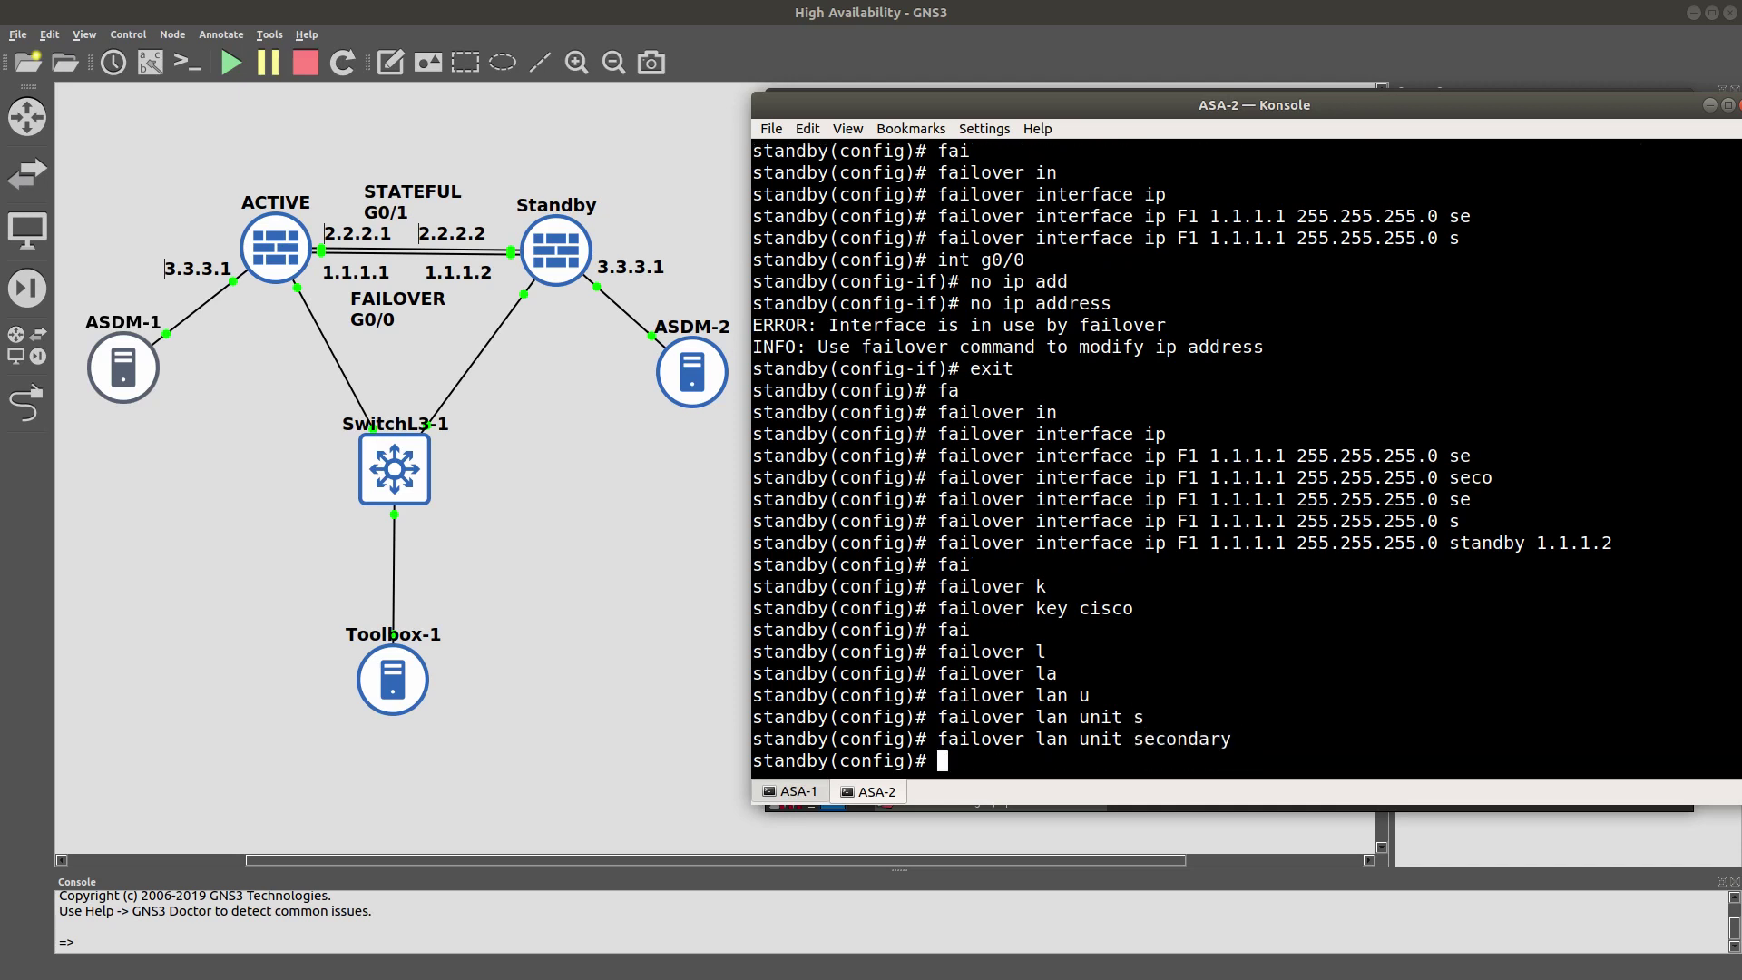
Step: Enable failover and highlight the 'Detected an Active mate' and replication output
text(fa)
key(Tab)
key(Return)
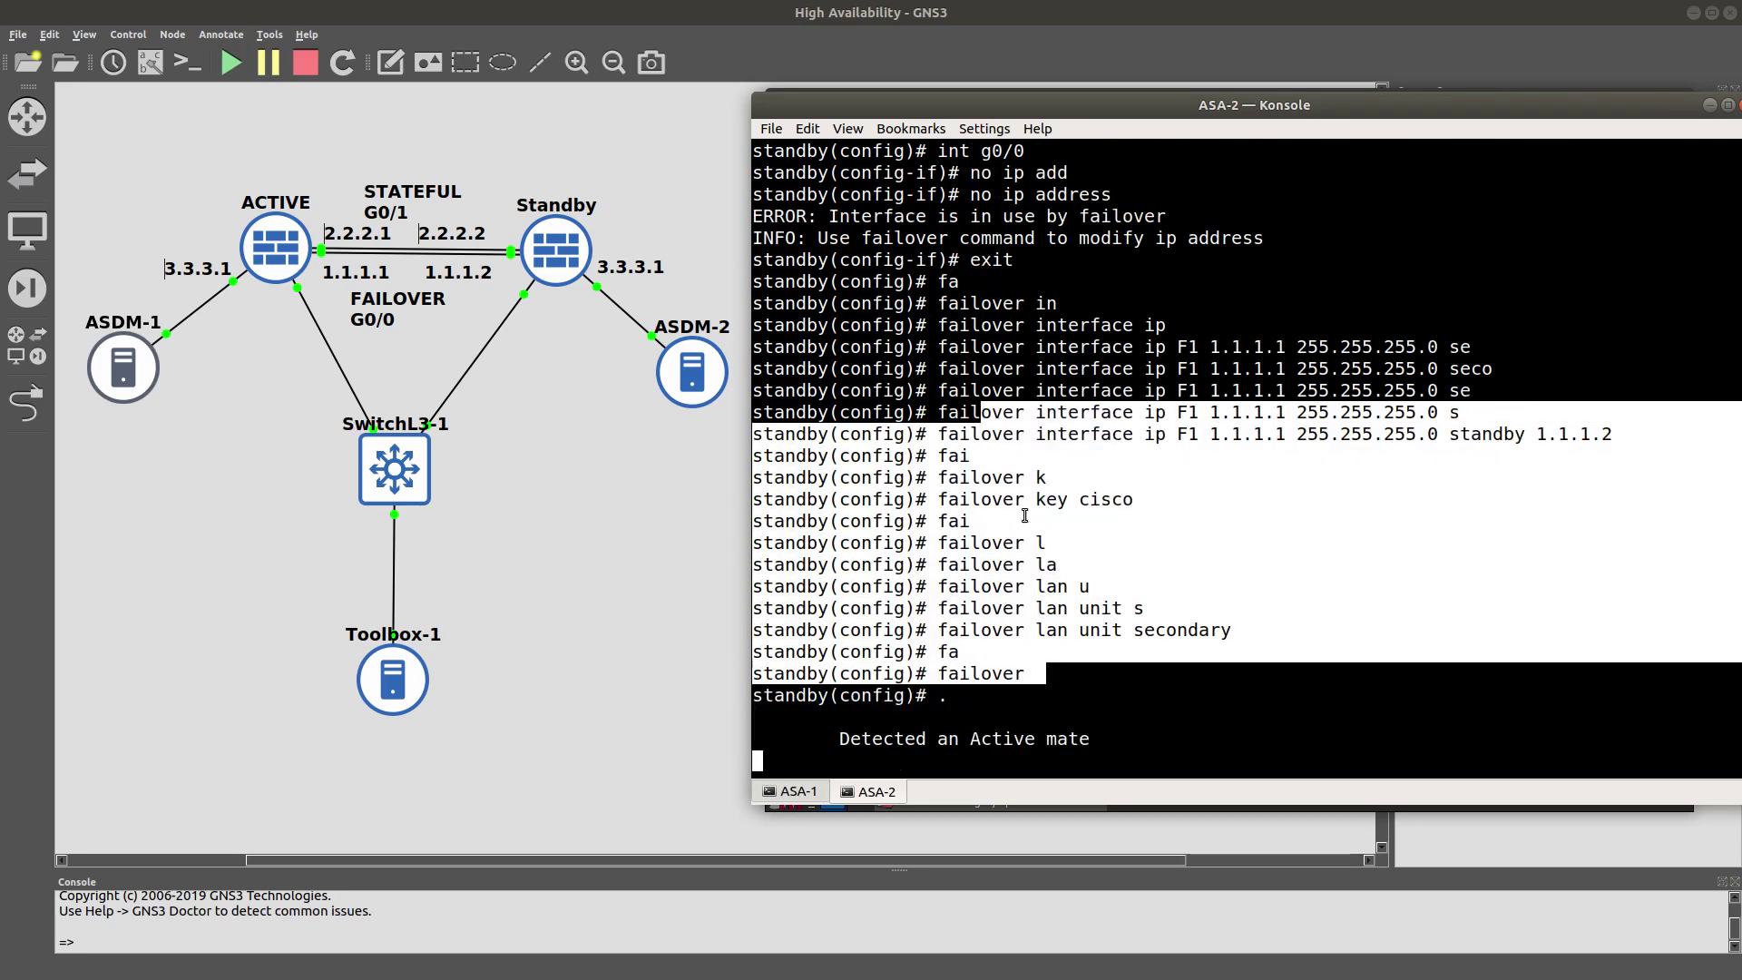
double_click(984, 737)
triple_click(985, 736)
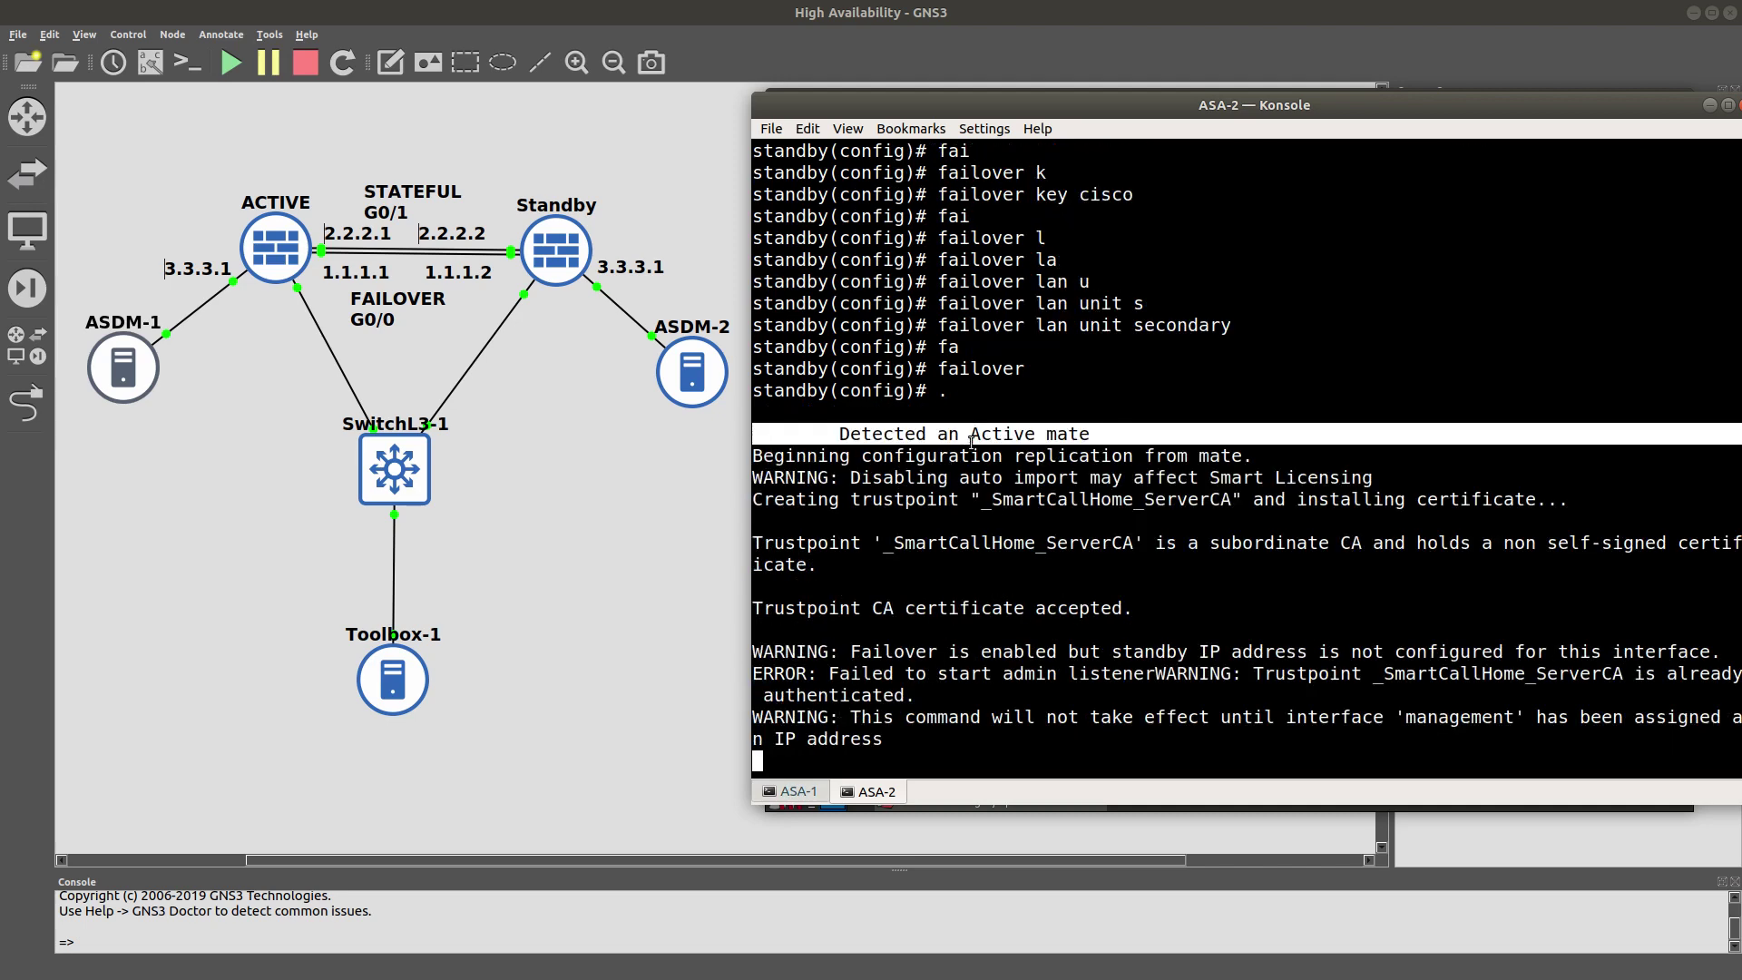
double_click(1074, 455)
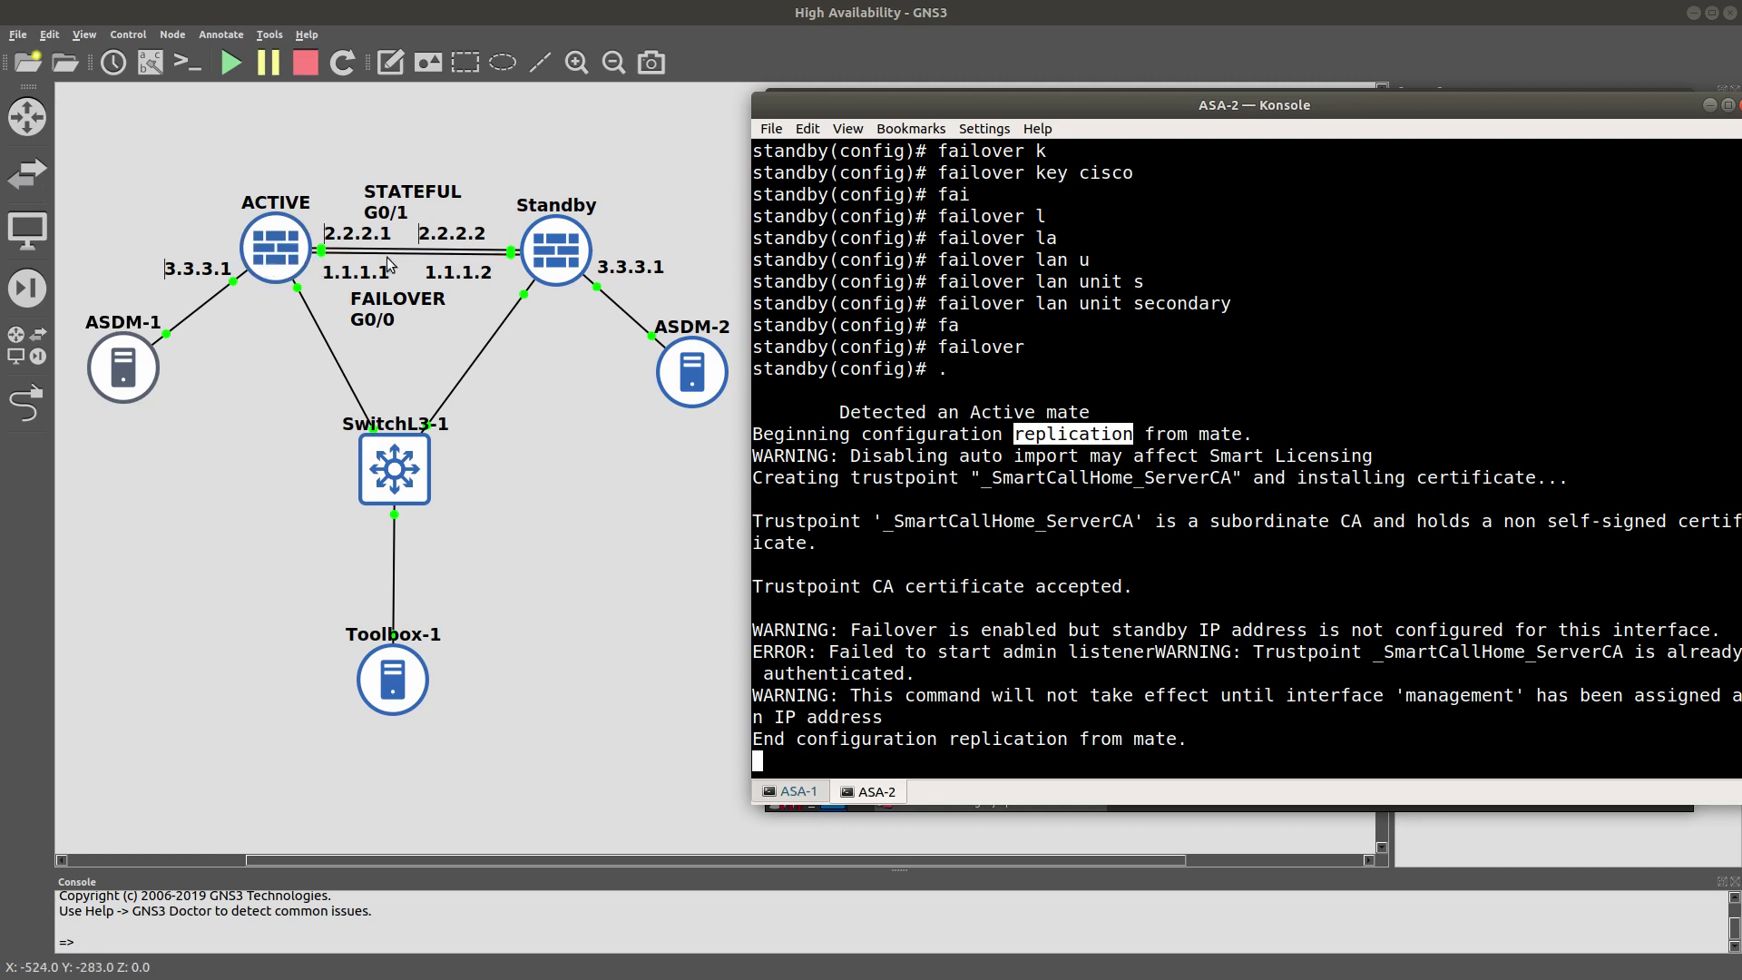
click(810, 791)
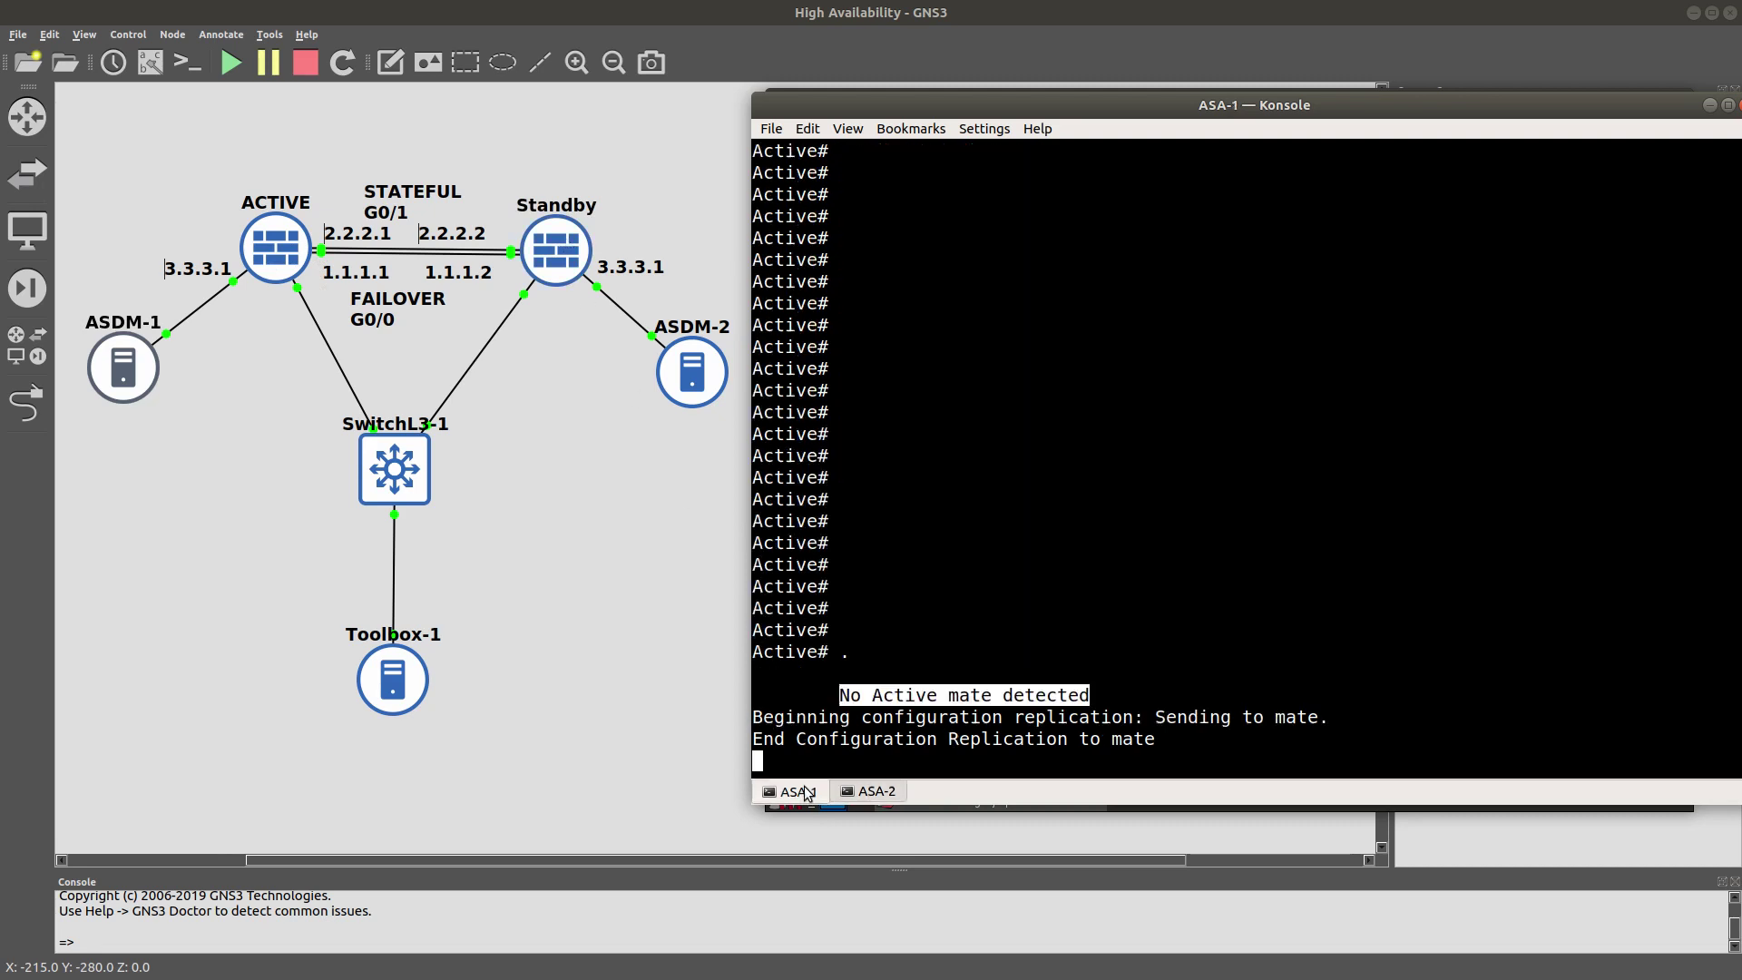
double_click(801, 499)
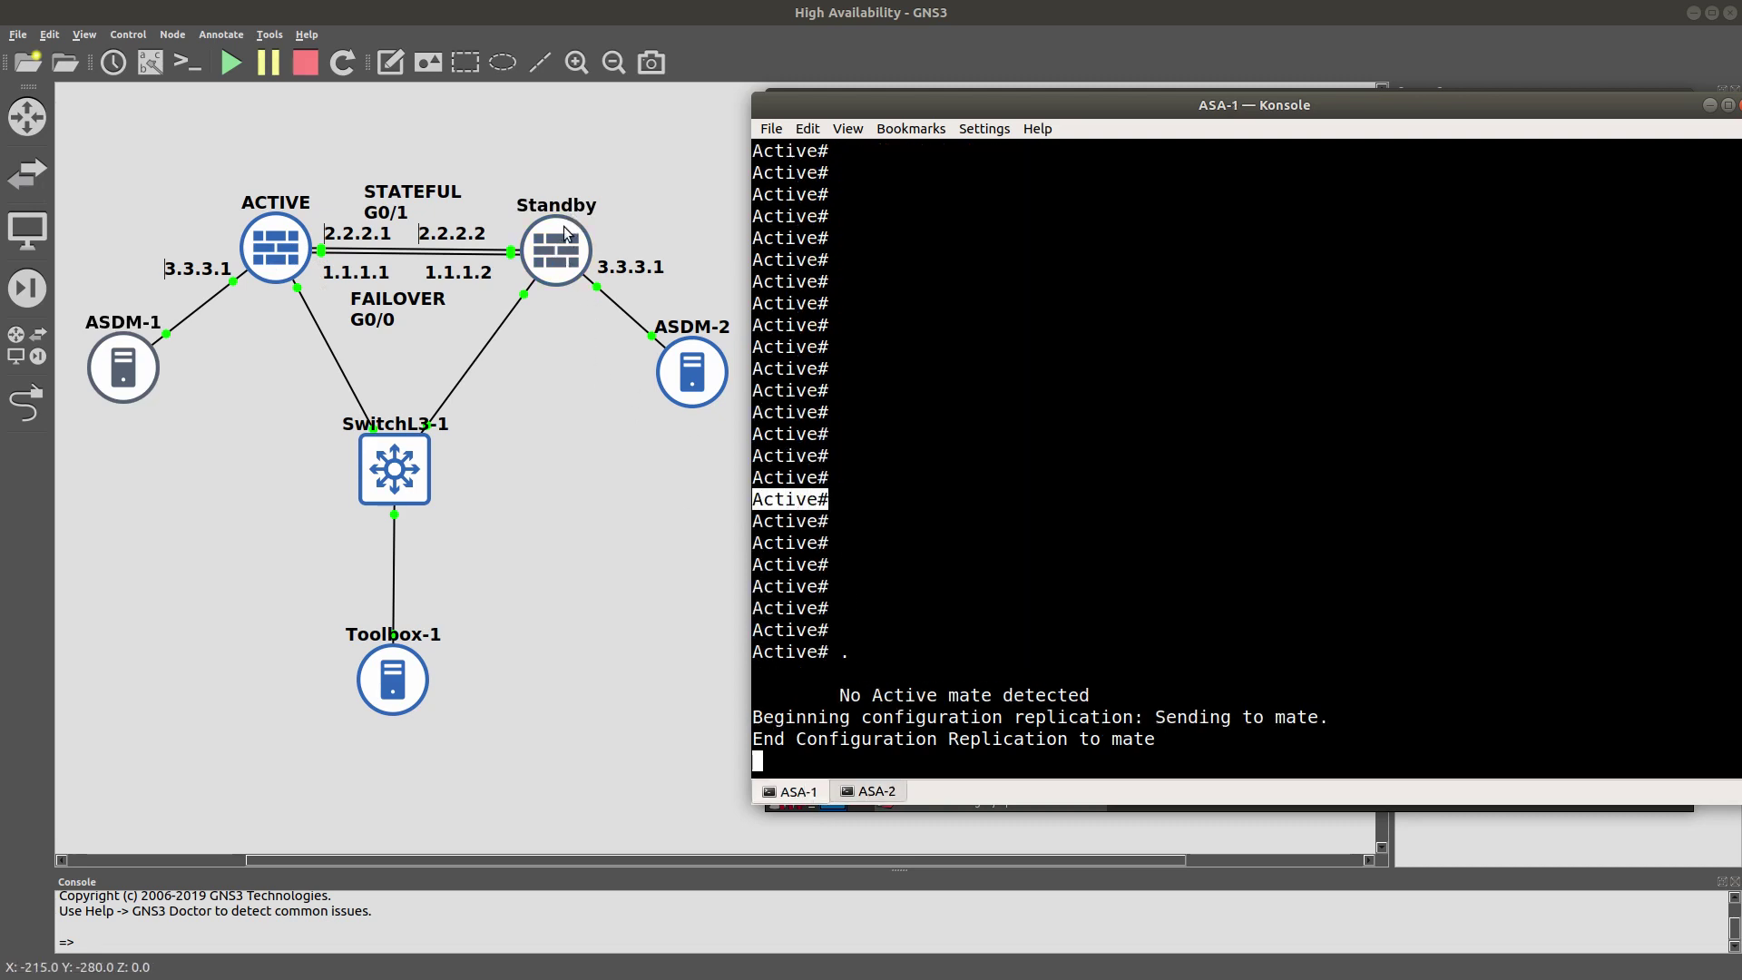
click(878, 792)
key(Return)
key(Return)
key(Return)
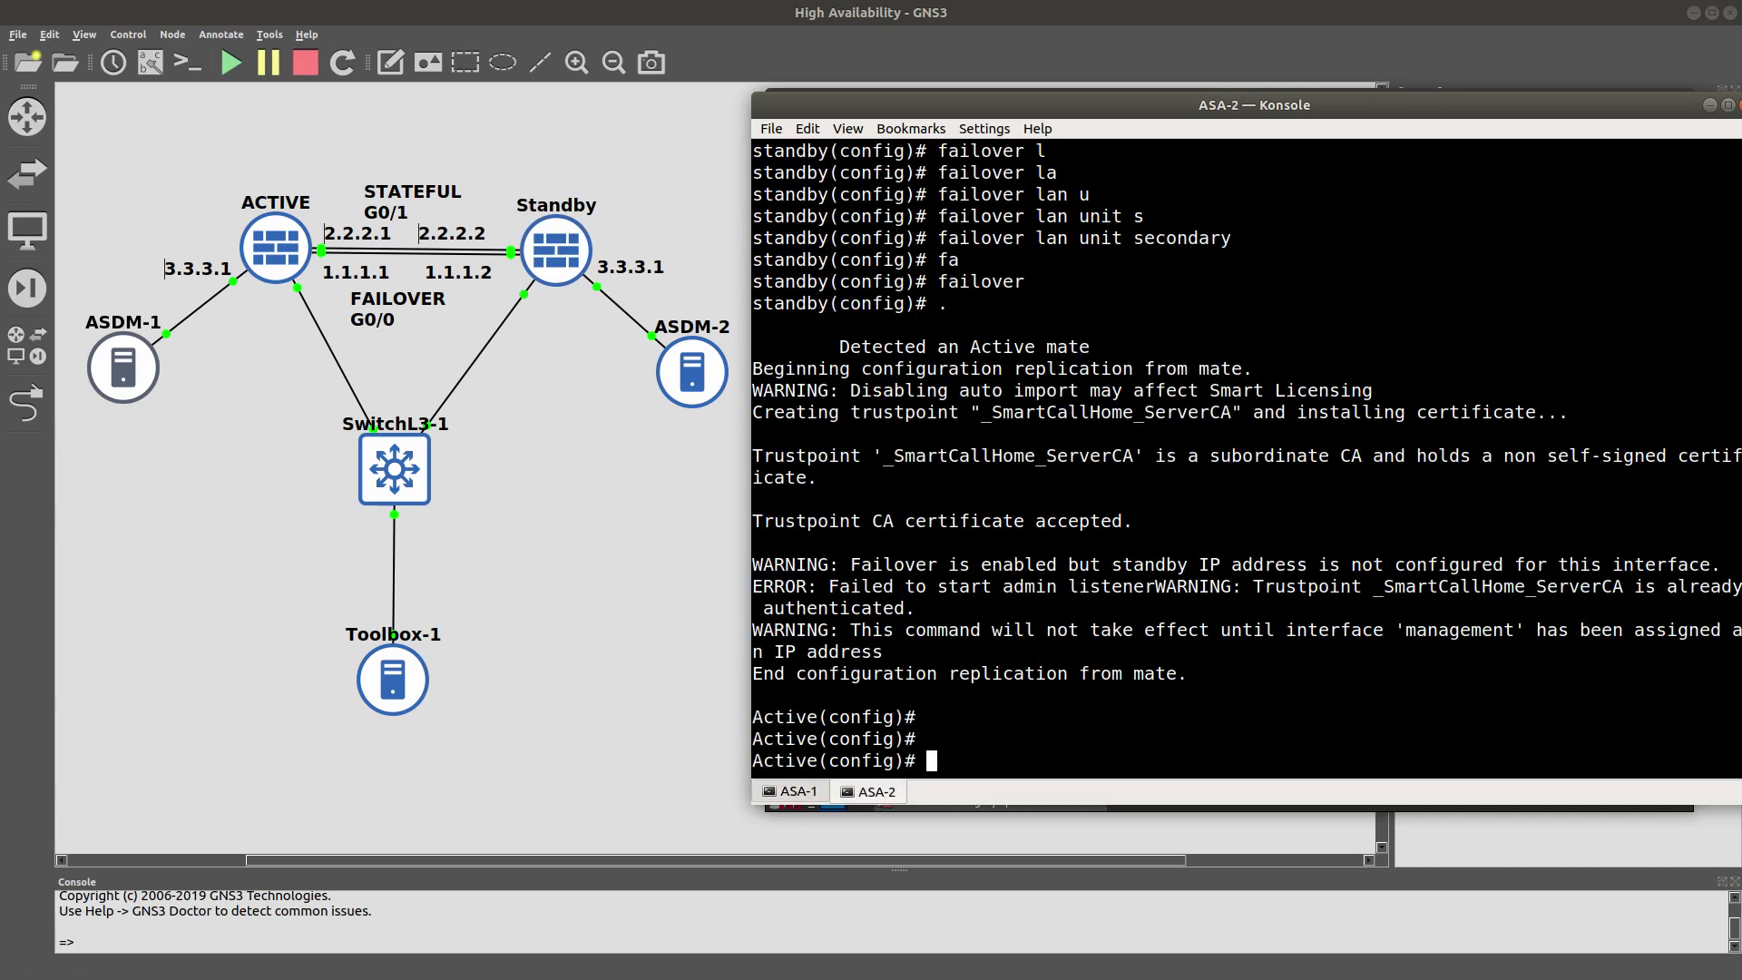
double_click(794, 697)
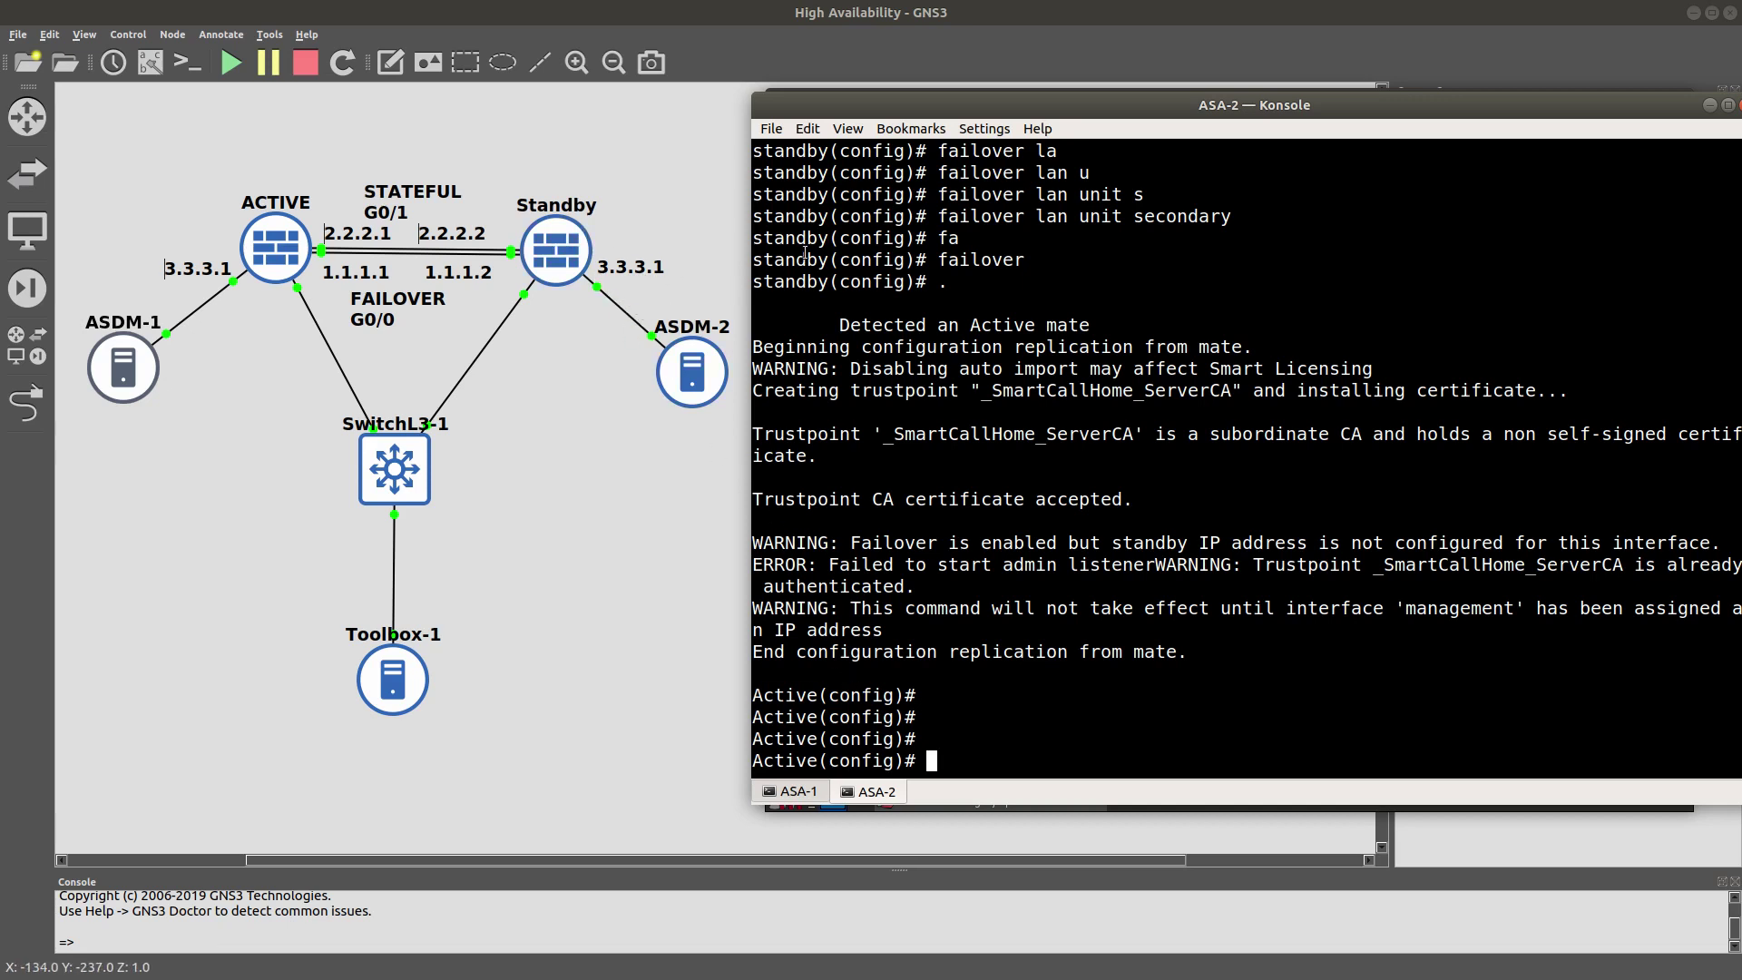
double_click(759, 262)
double_click(791, 240)
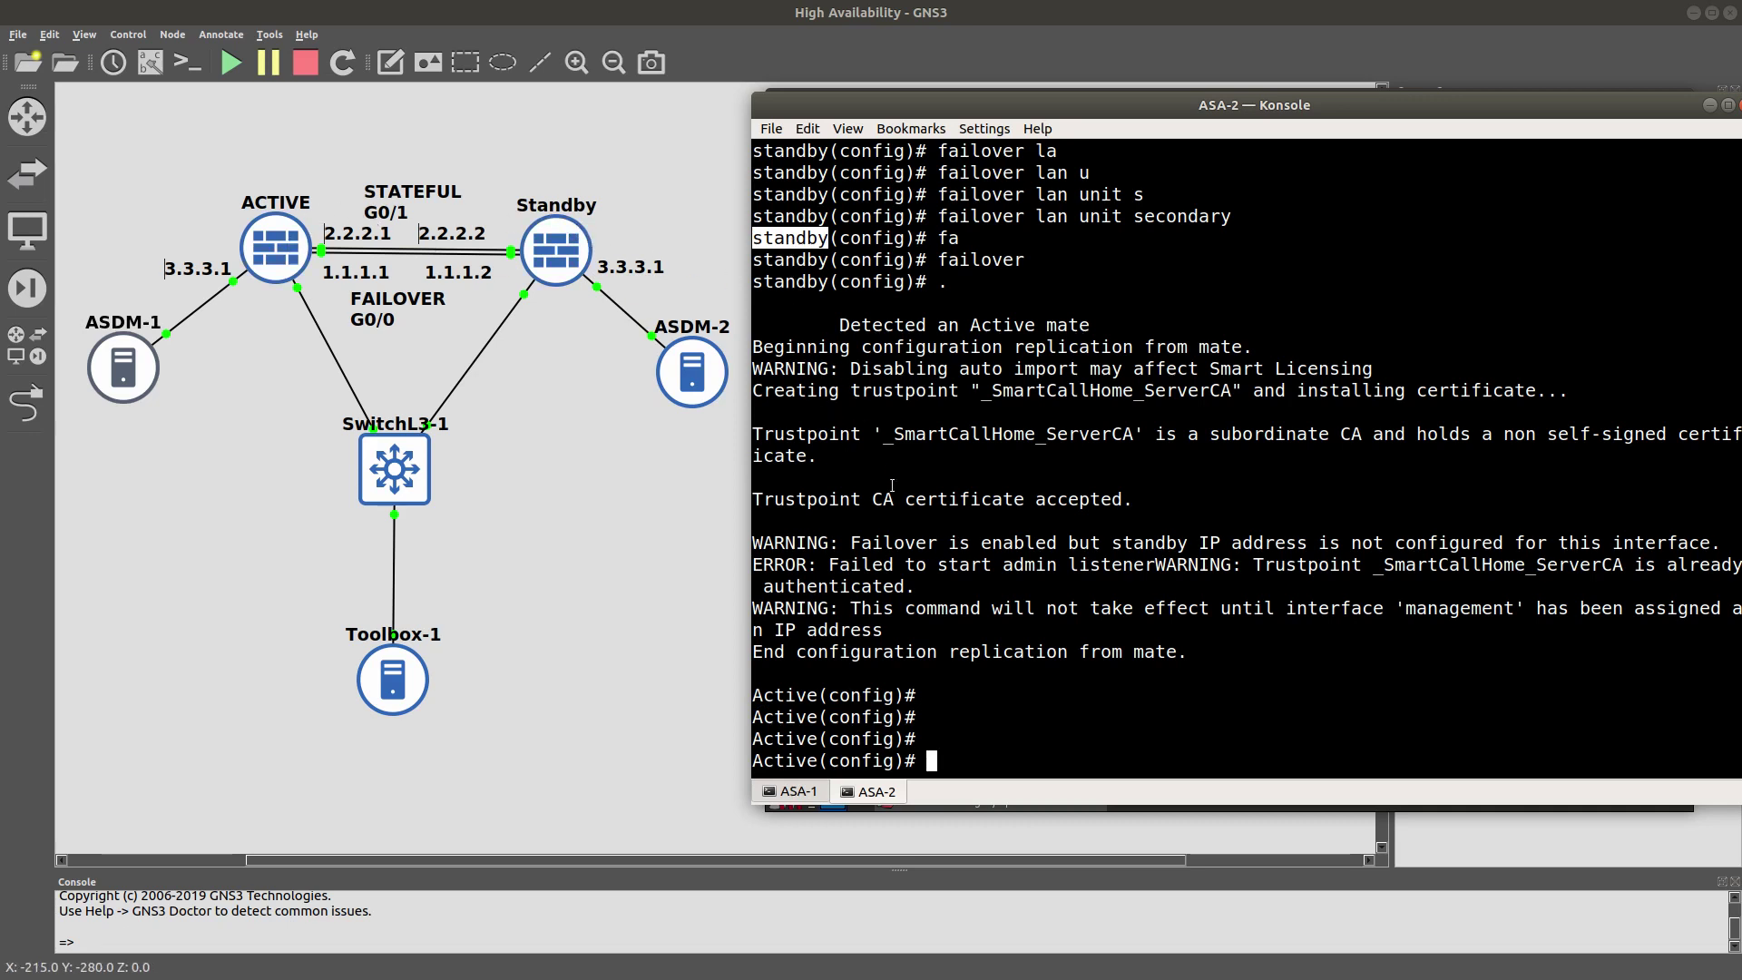
double_click(797, 699)
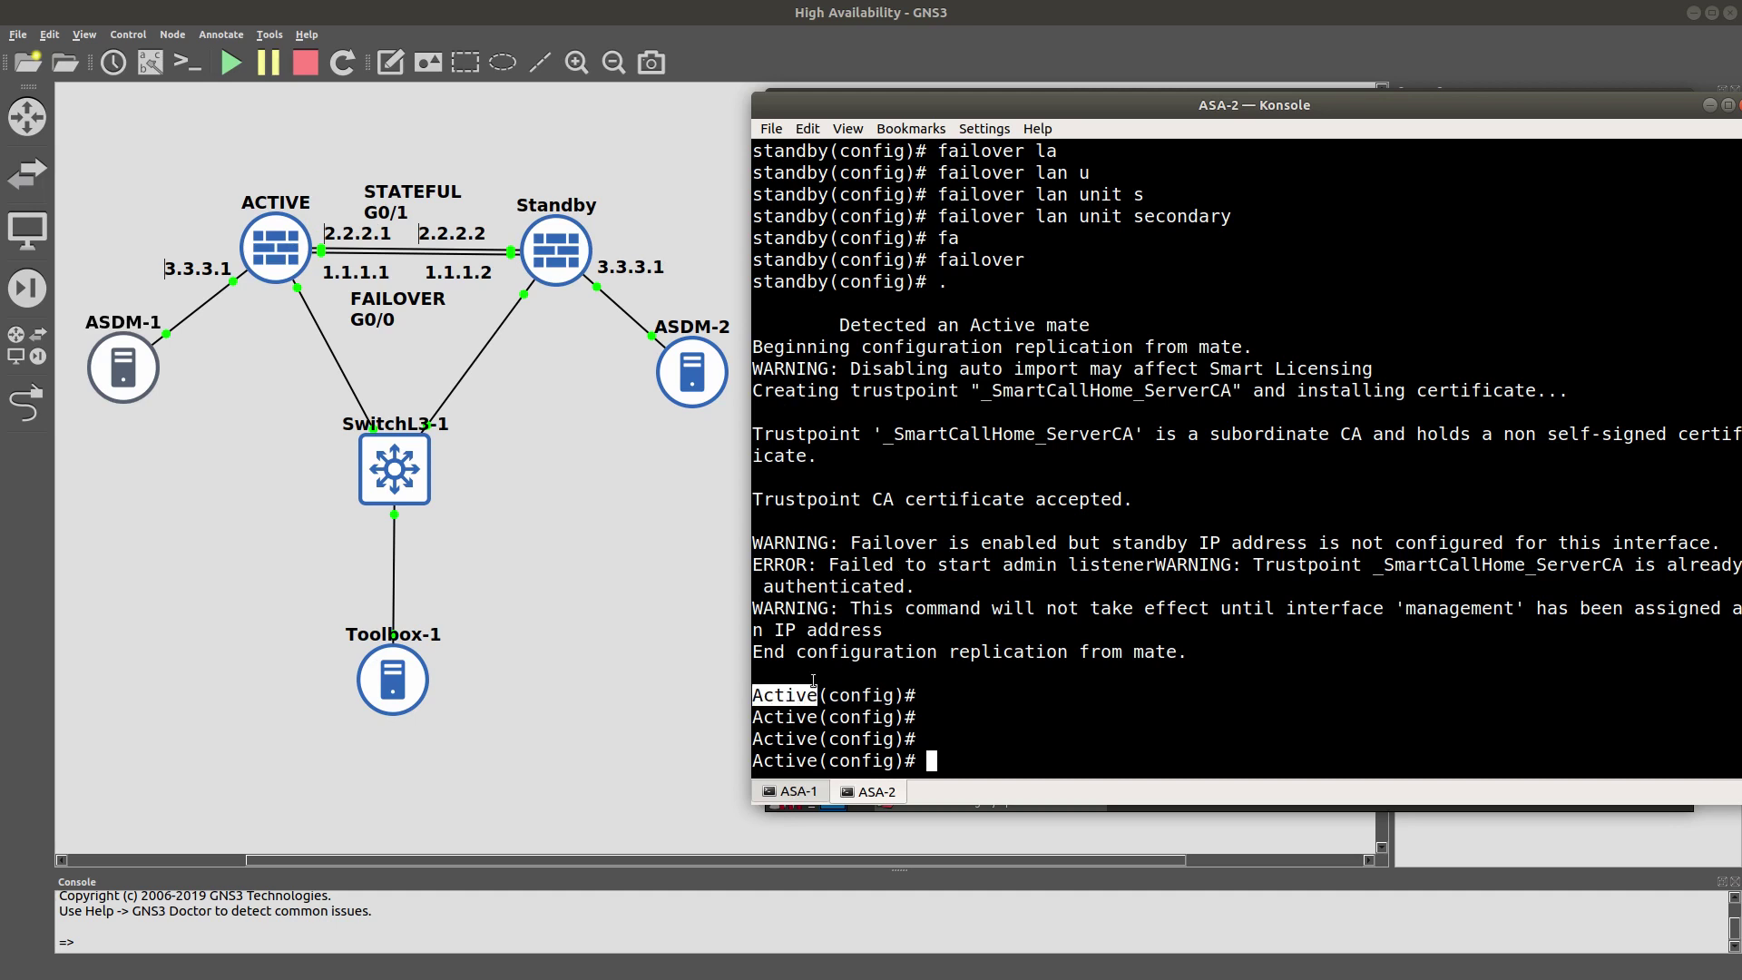
click(799, 791)
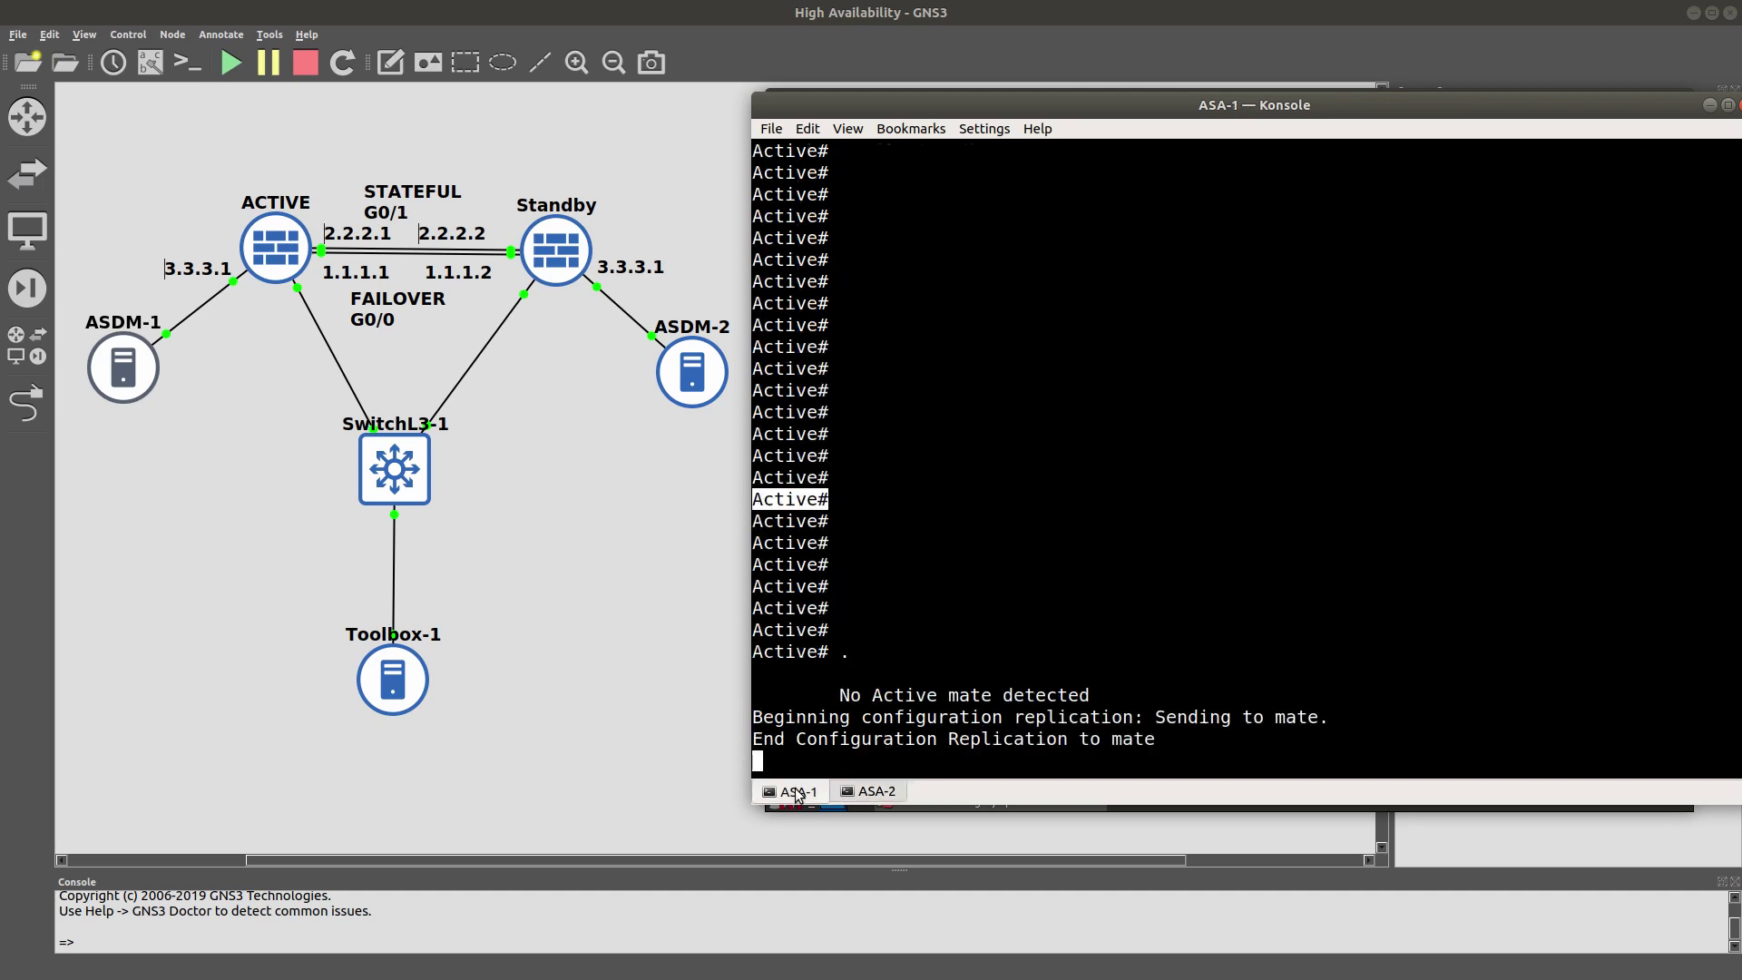
key(Return)
key(Return)
key(Return)
text(c)
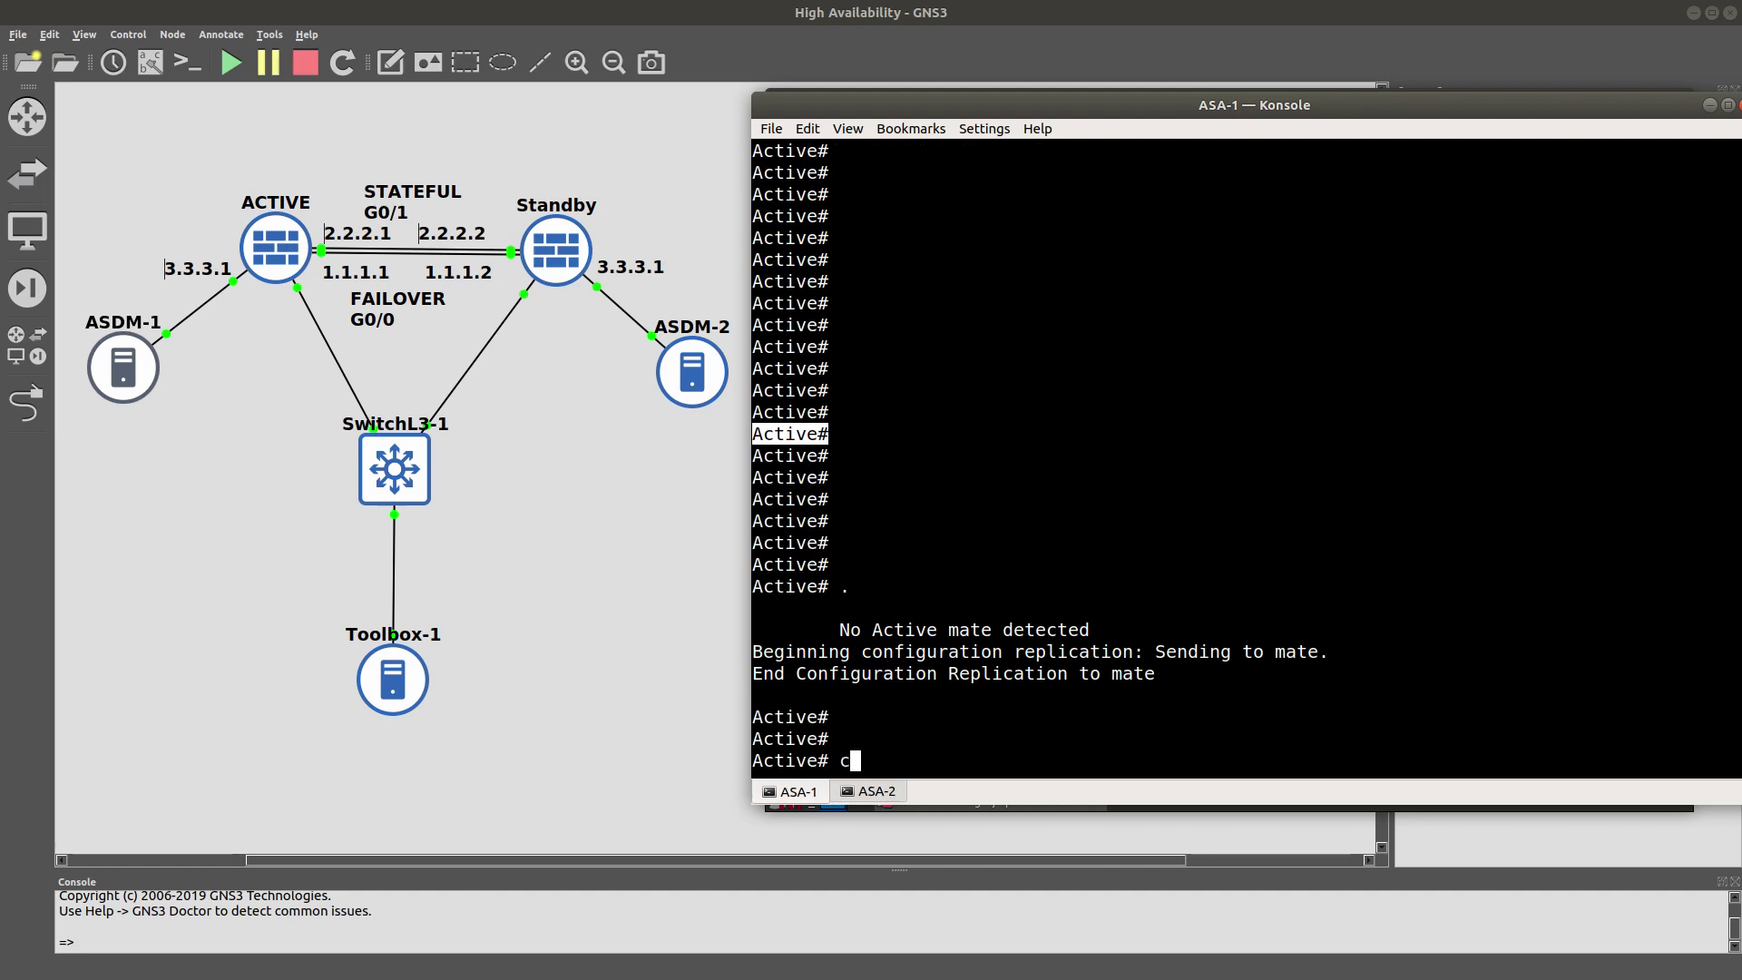
text(onfig t)
Step: Set ASA-1's hostname to Active-1 and confirm the Active-1 prompt appears on ASA-2
key(Return)
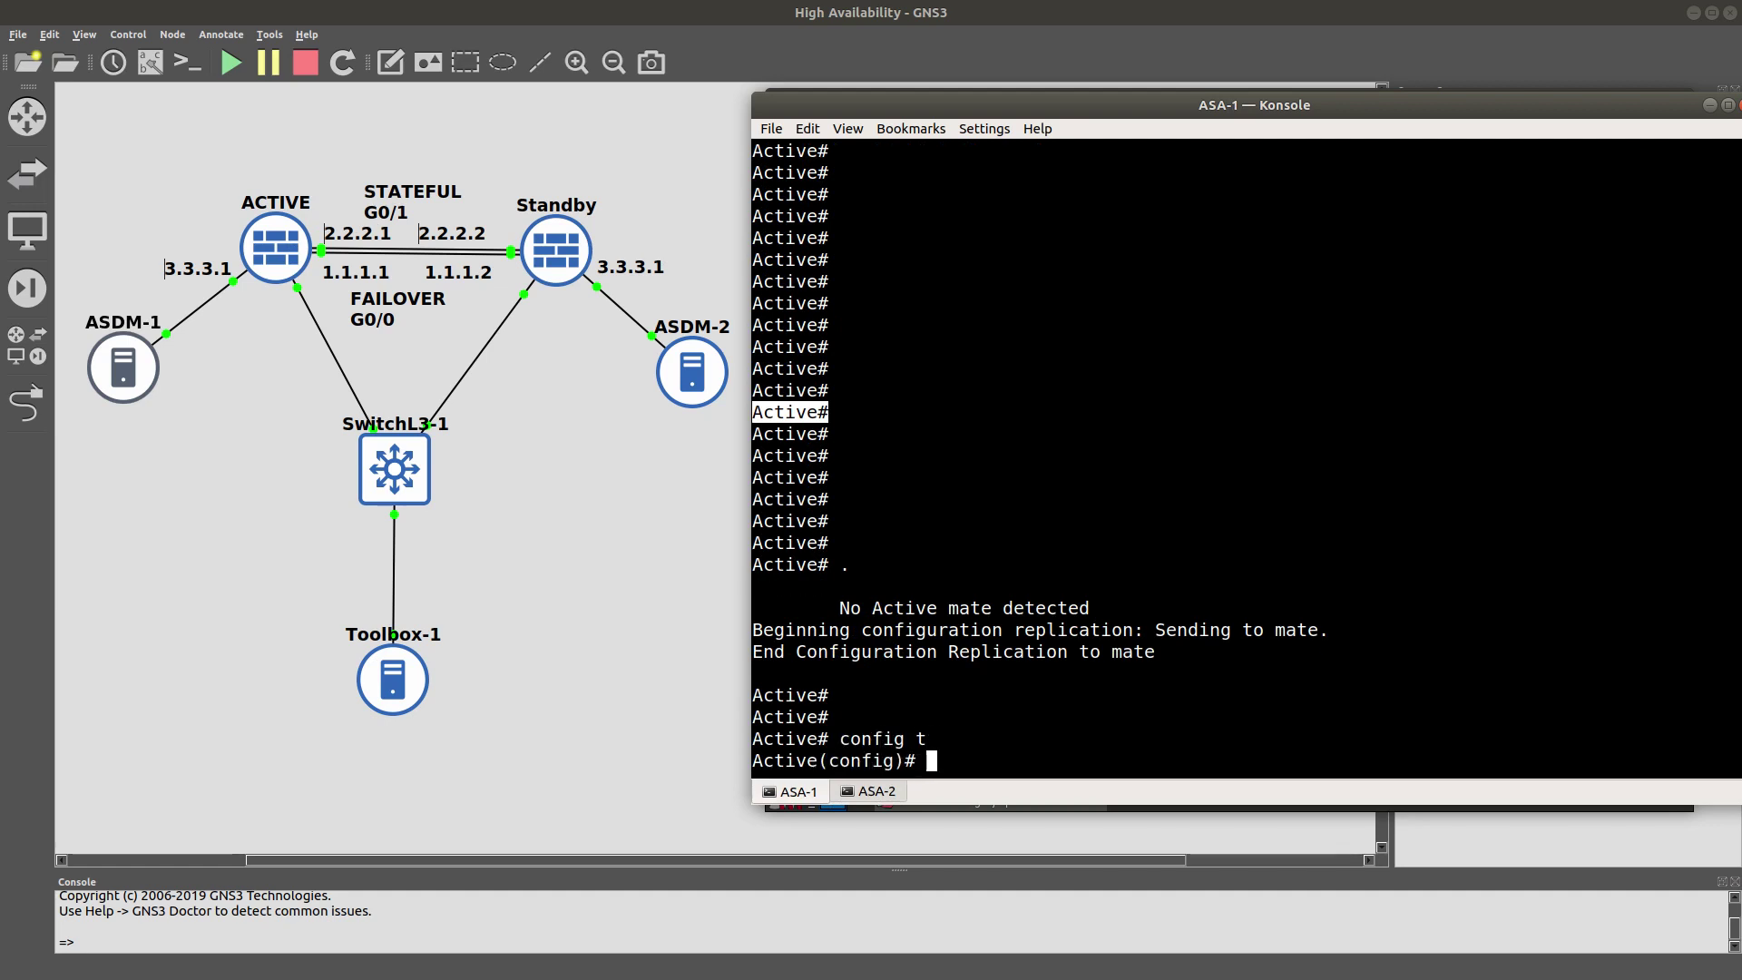
text(hos)
key(Tab)
text(Aci)
key(Tab)
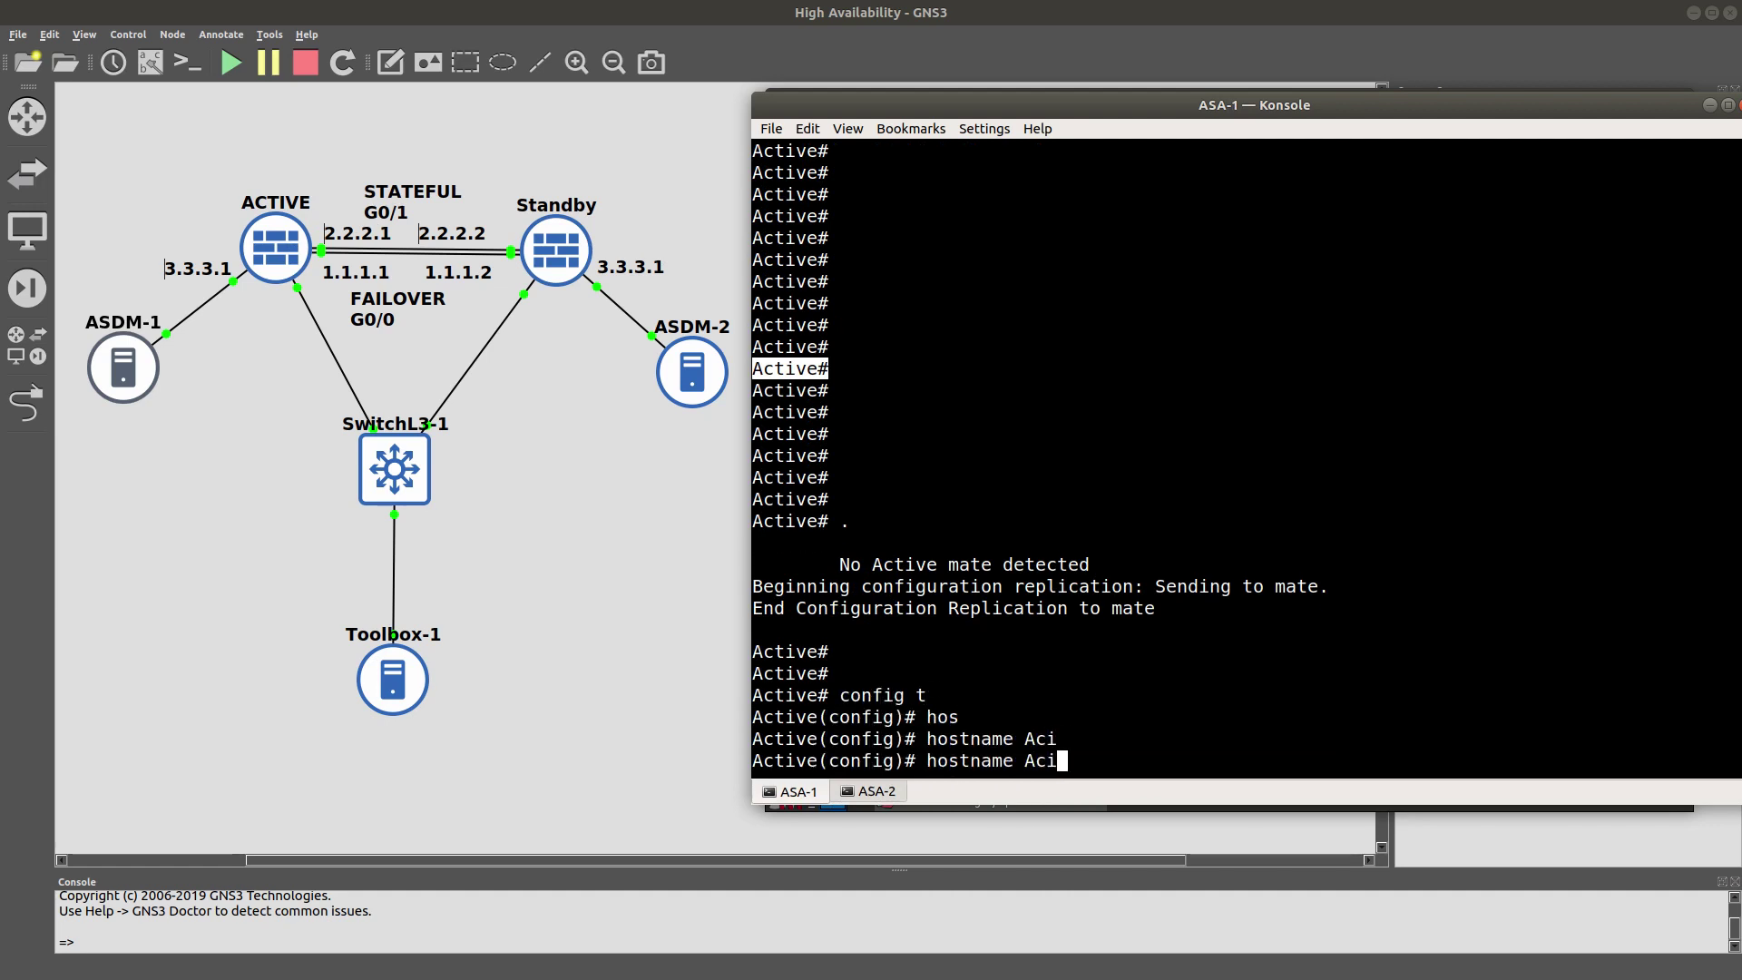
key(BackSpace)
text(tive)
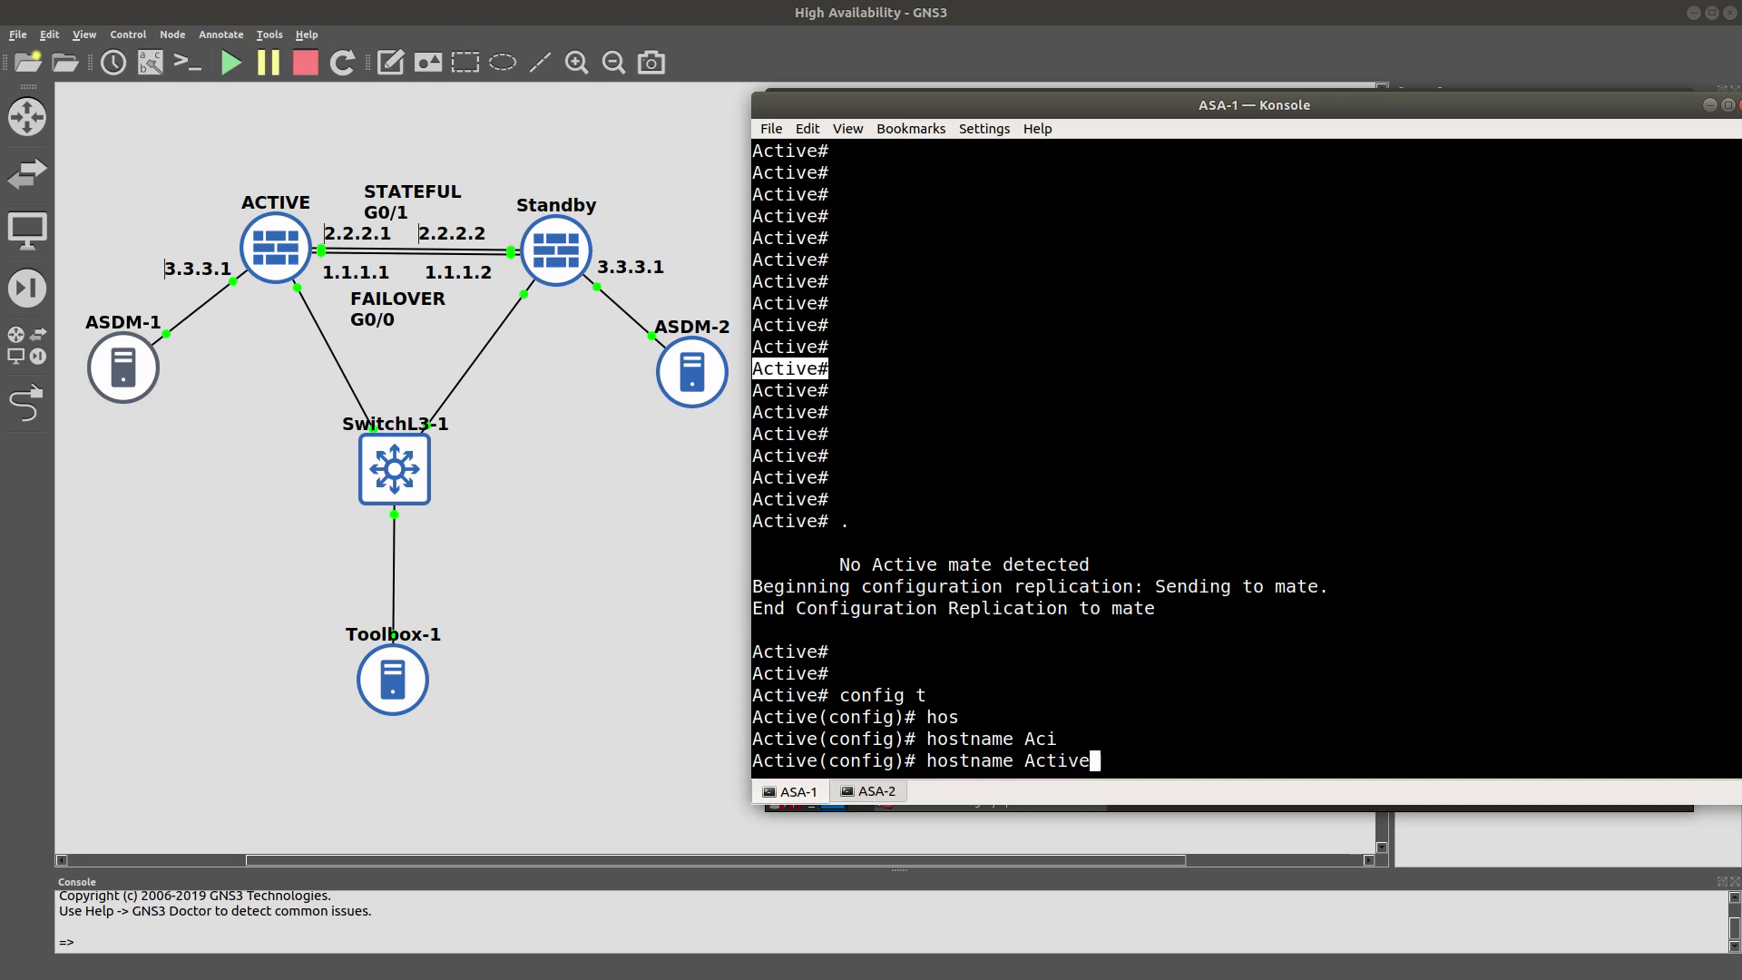
text(-1)
key(Return)
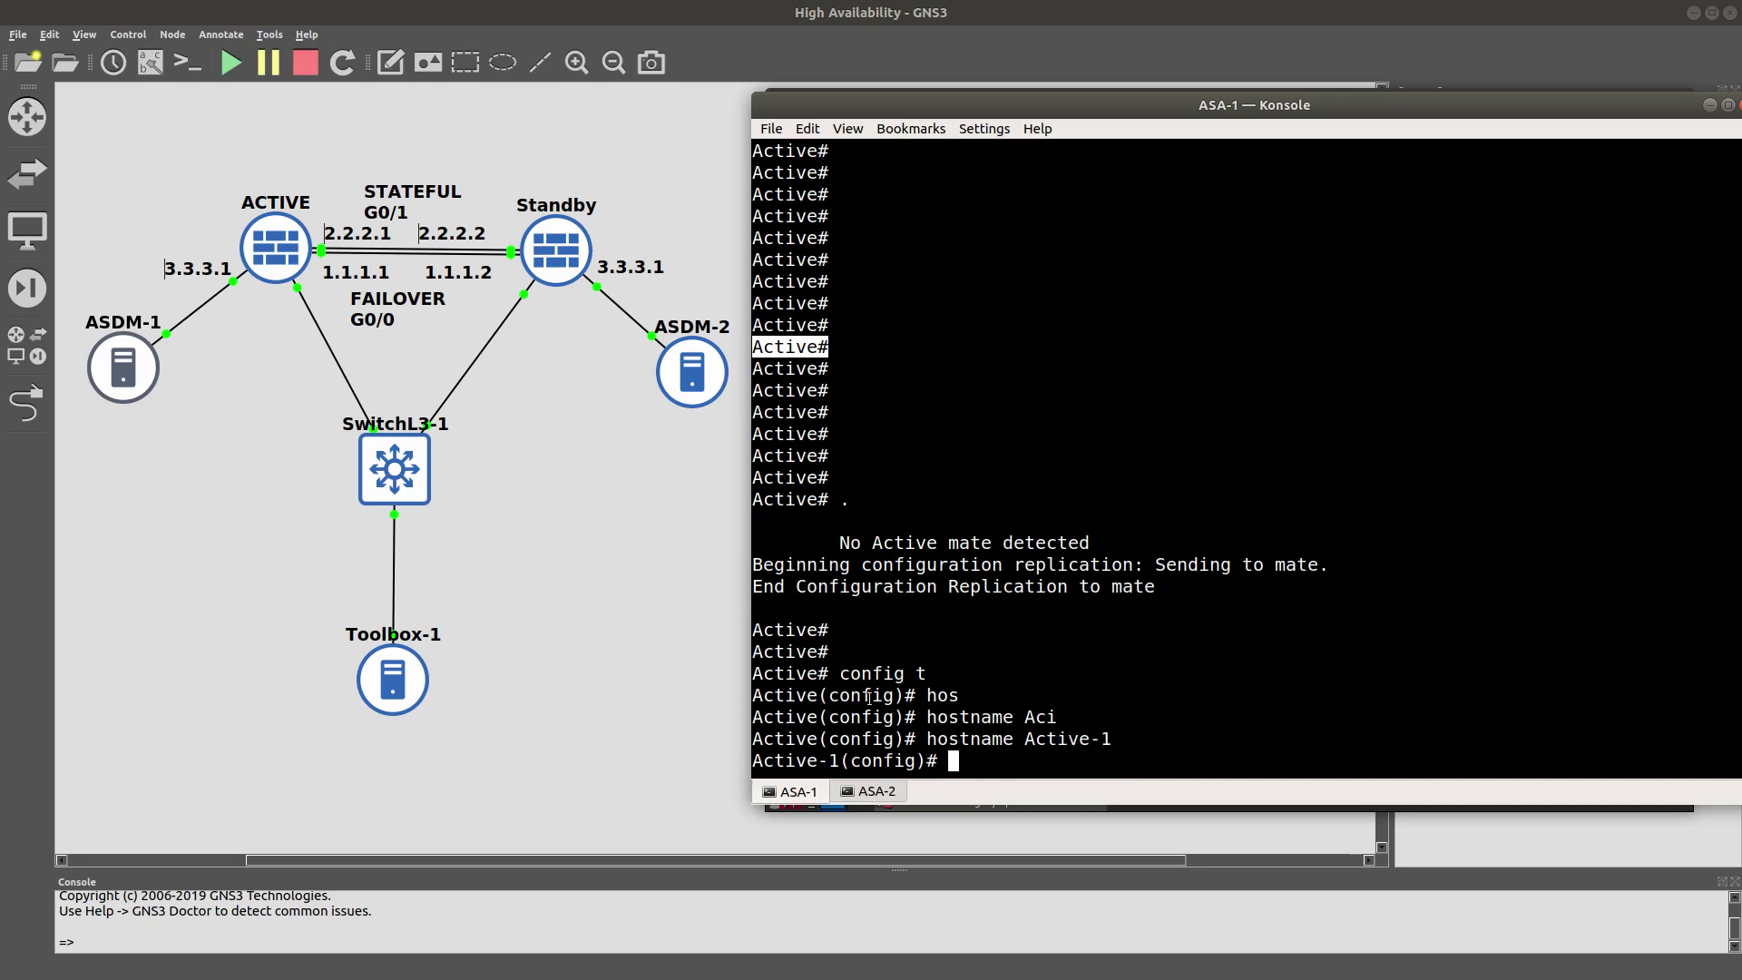
click(866, 791)
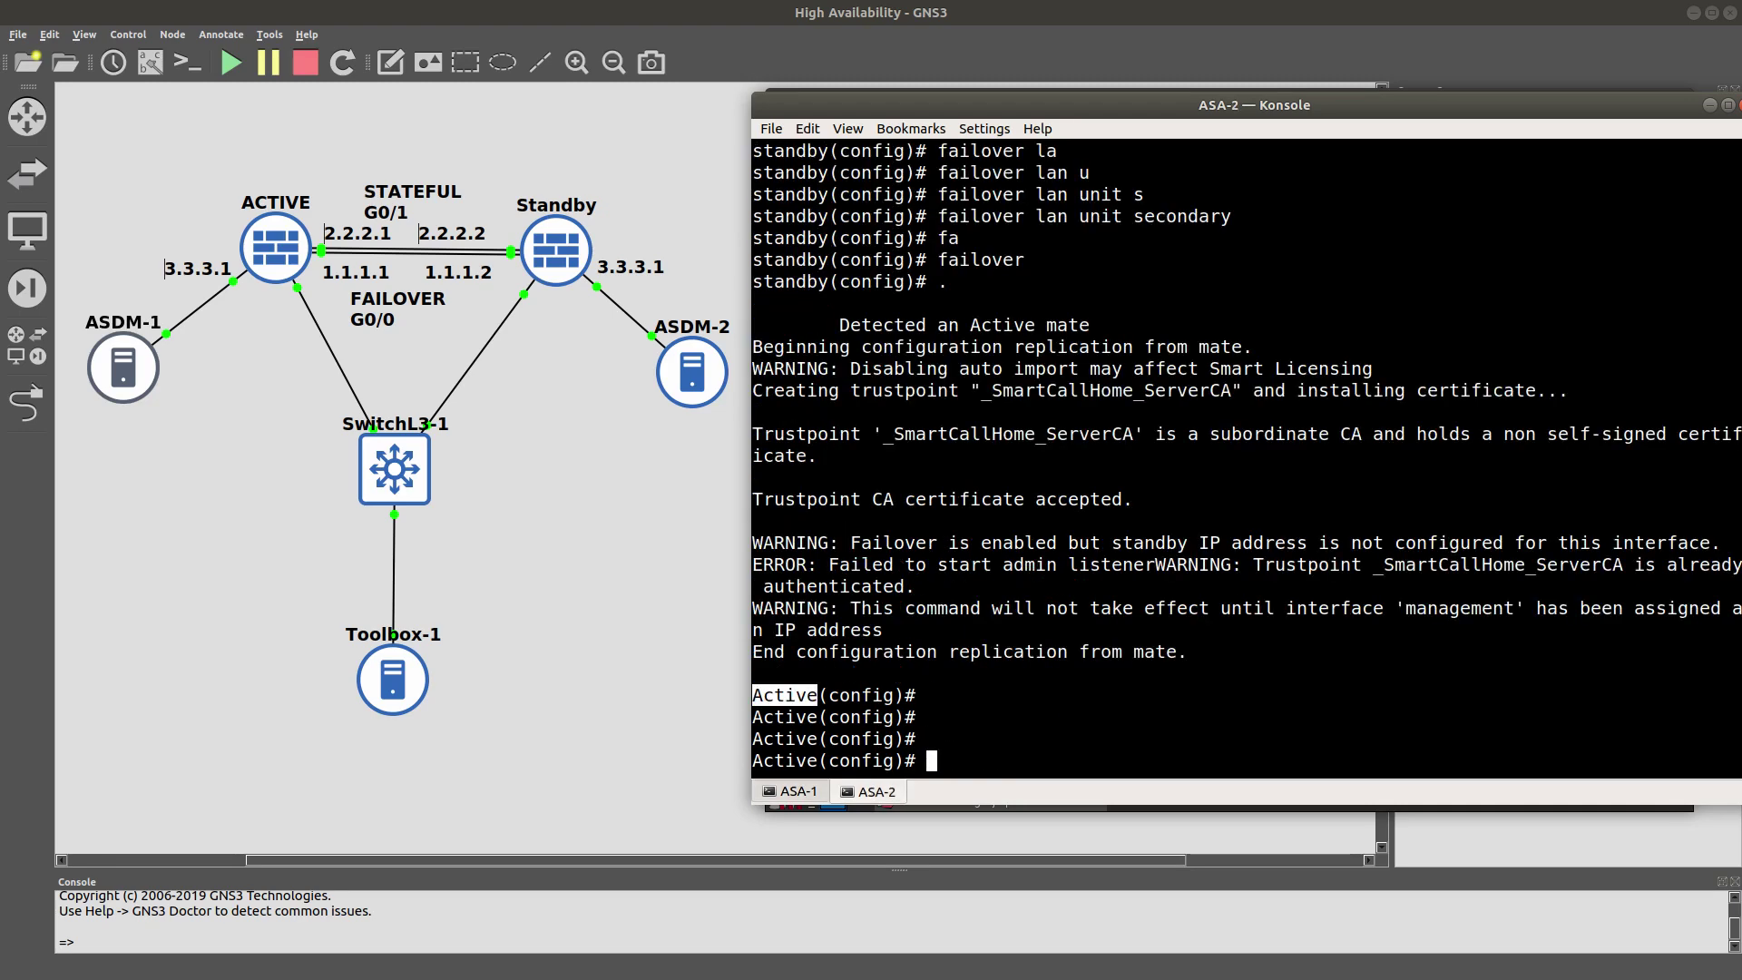
key(Return)
key(Return)
key(Return)
key(Return)
key(Return)
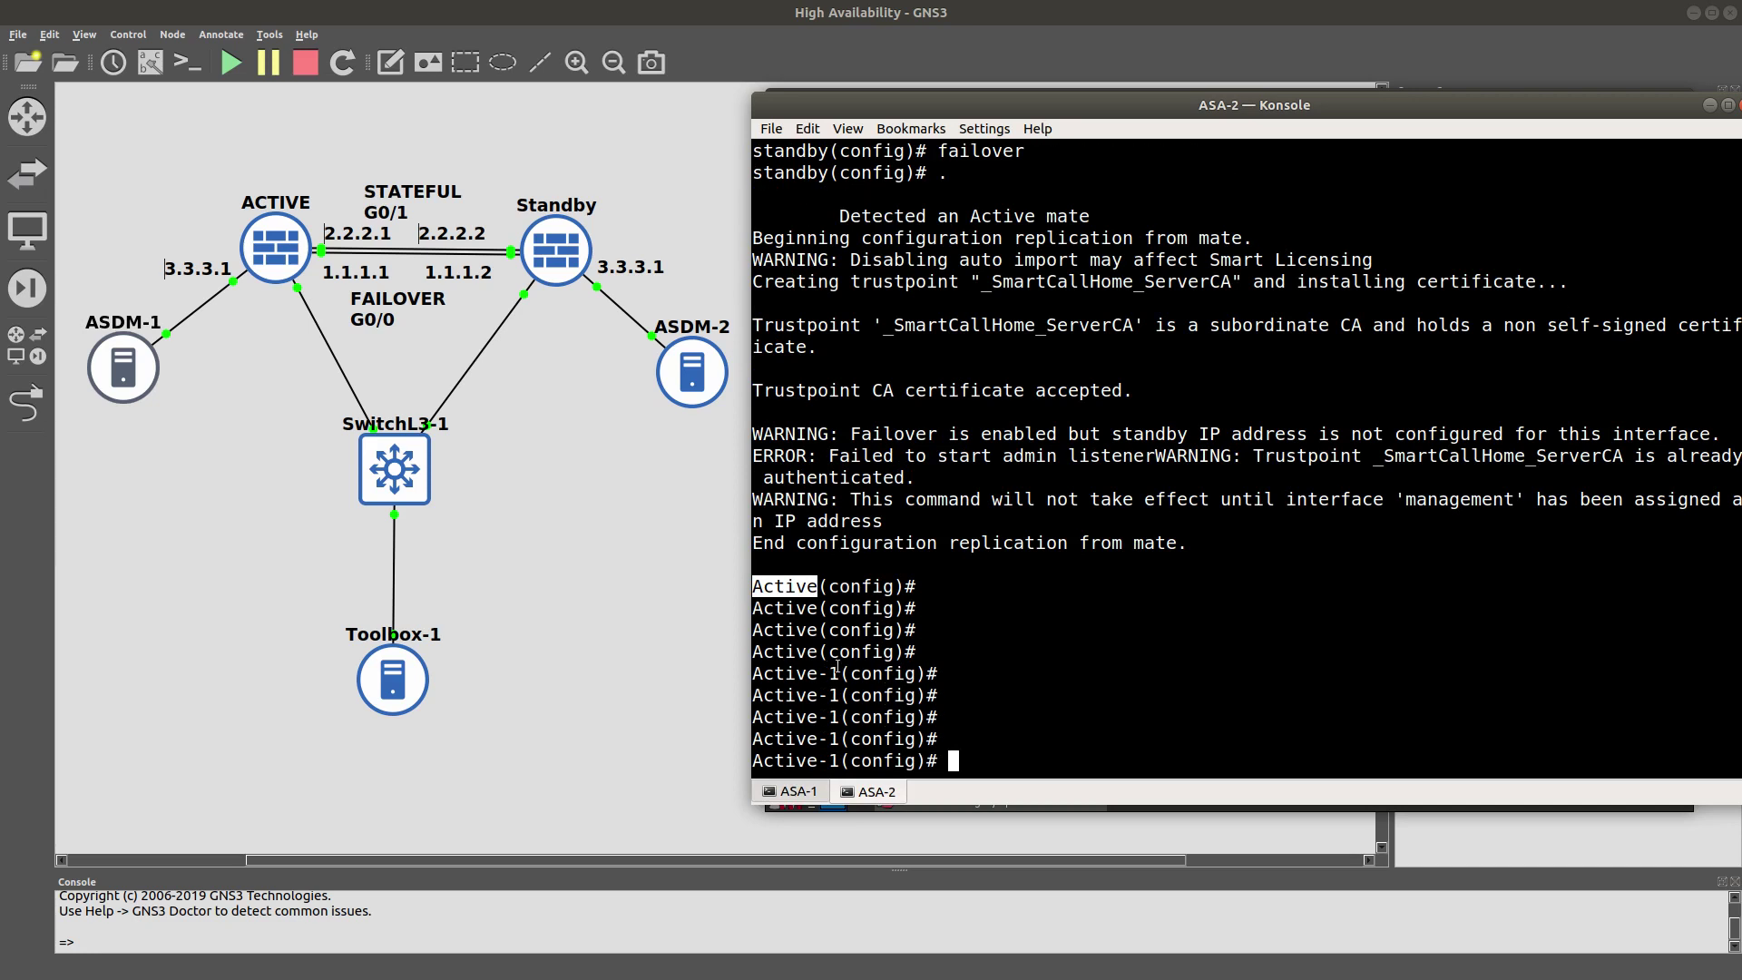
double_click(817, 673)
Step: Change ASA-1's hostname to Active-2 and confirm ASA-2 now shows Active-2 prompts
click(810, 796)
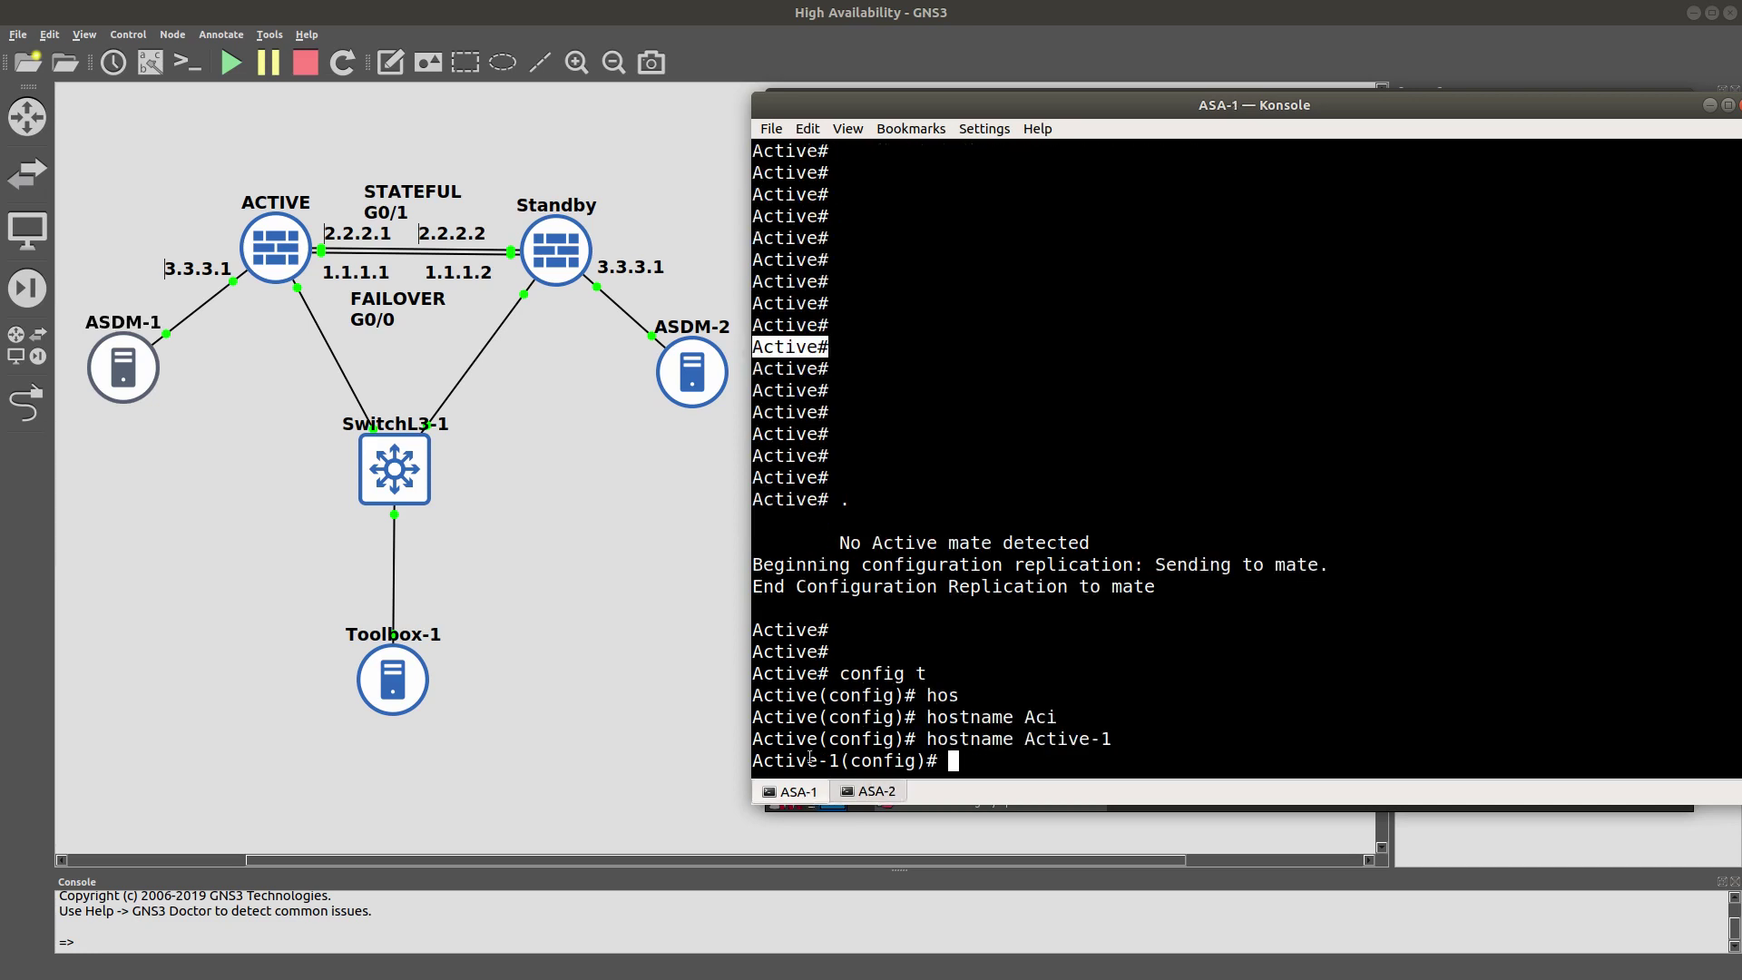
key(Return)
key(Return)
key(Return)
key(Return)
key(Return)
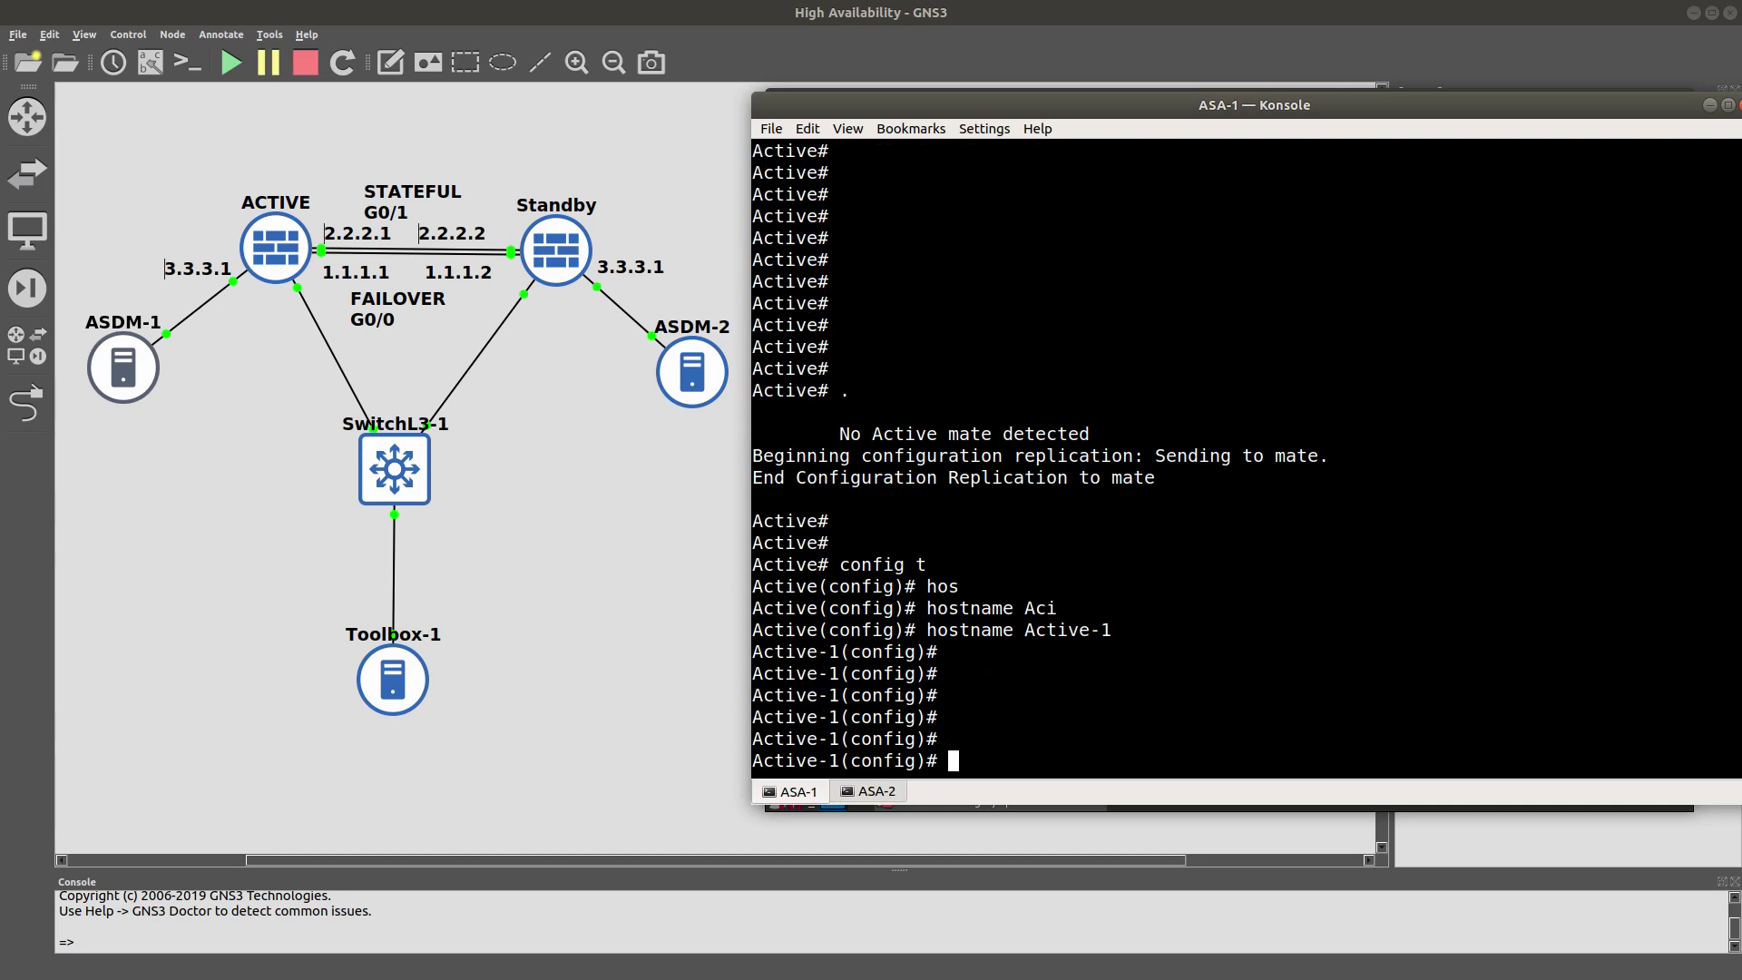
key(Up)
key(Up)
key(Up)
key(Up)
key(Down)
key(Down)
key(Down)
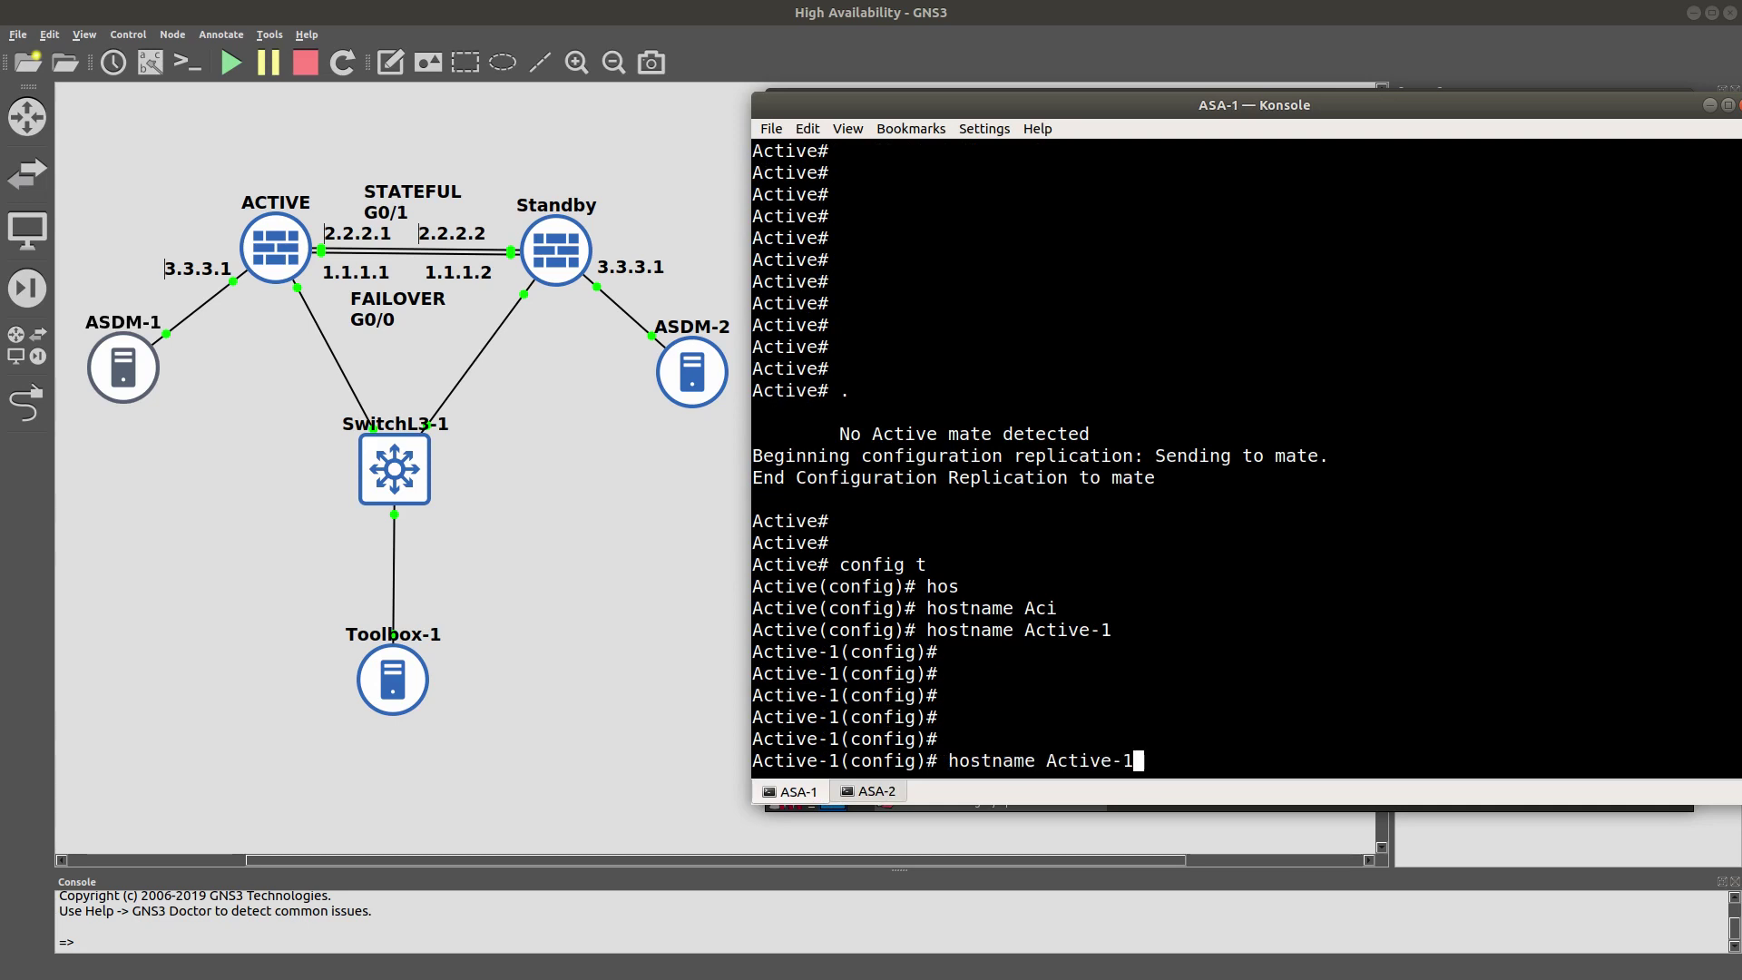
key(BackSpace)
text(2)
key(Return)
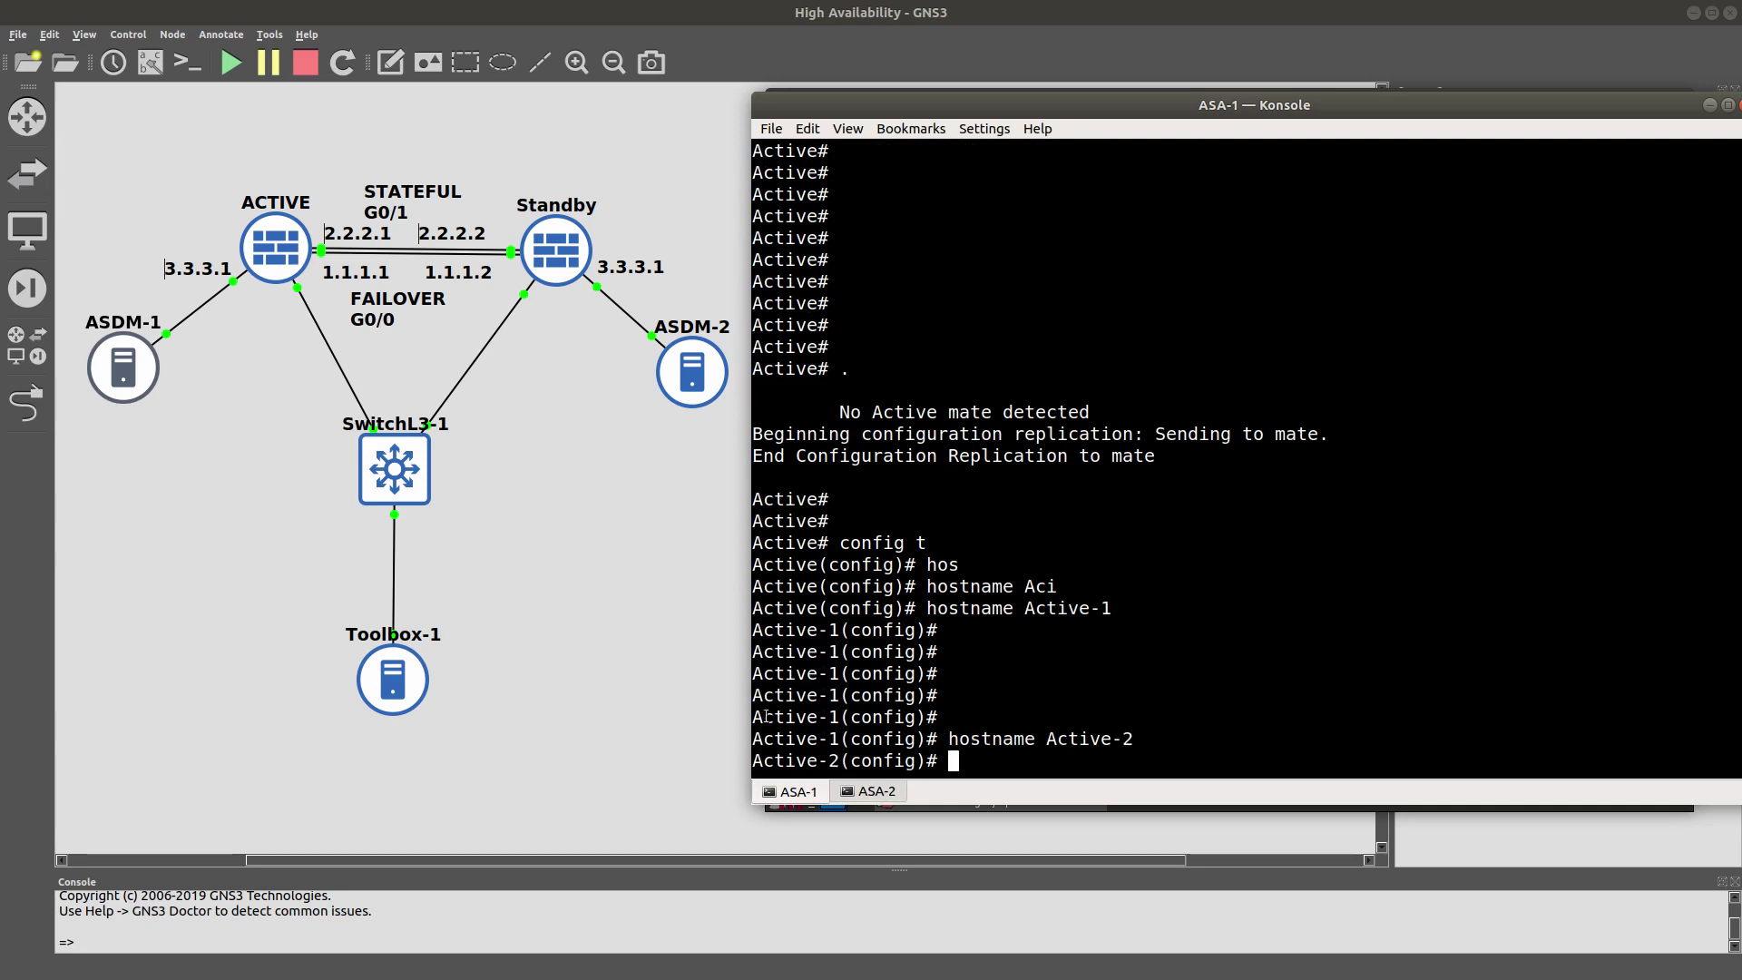
click(868, 792)
key(Return)
key(Return)
key(Return)
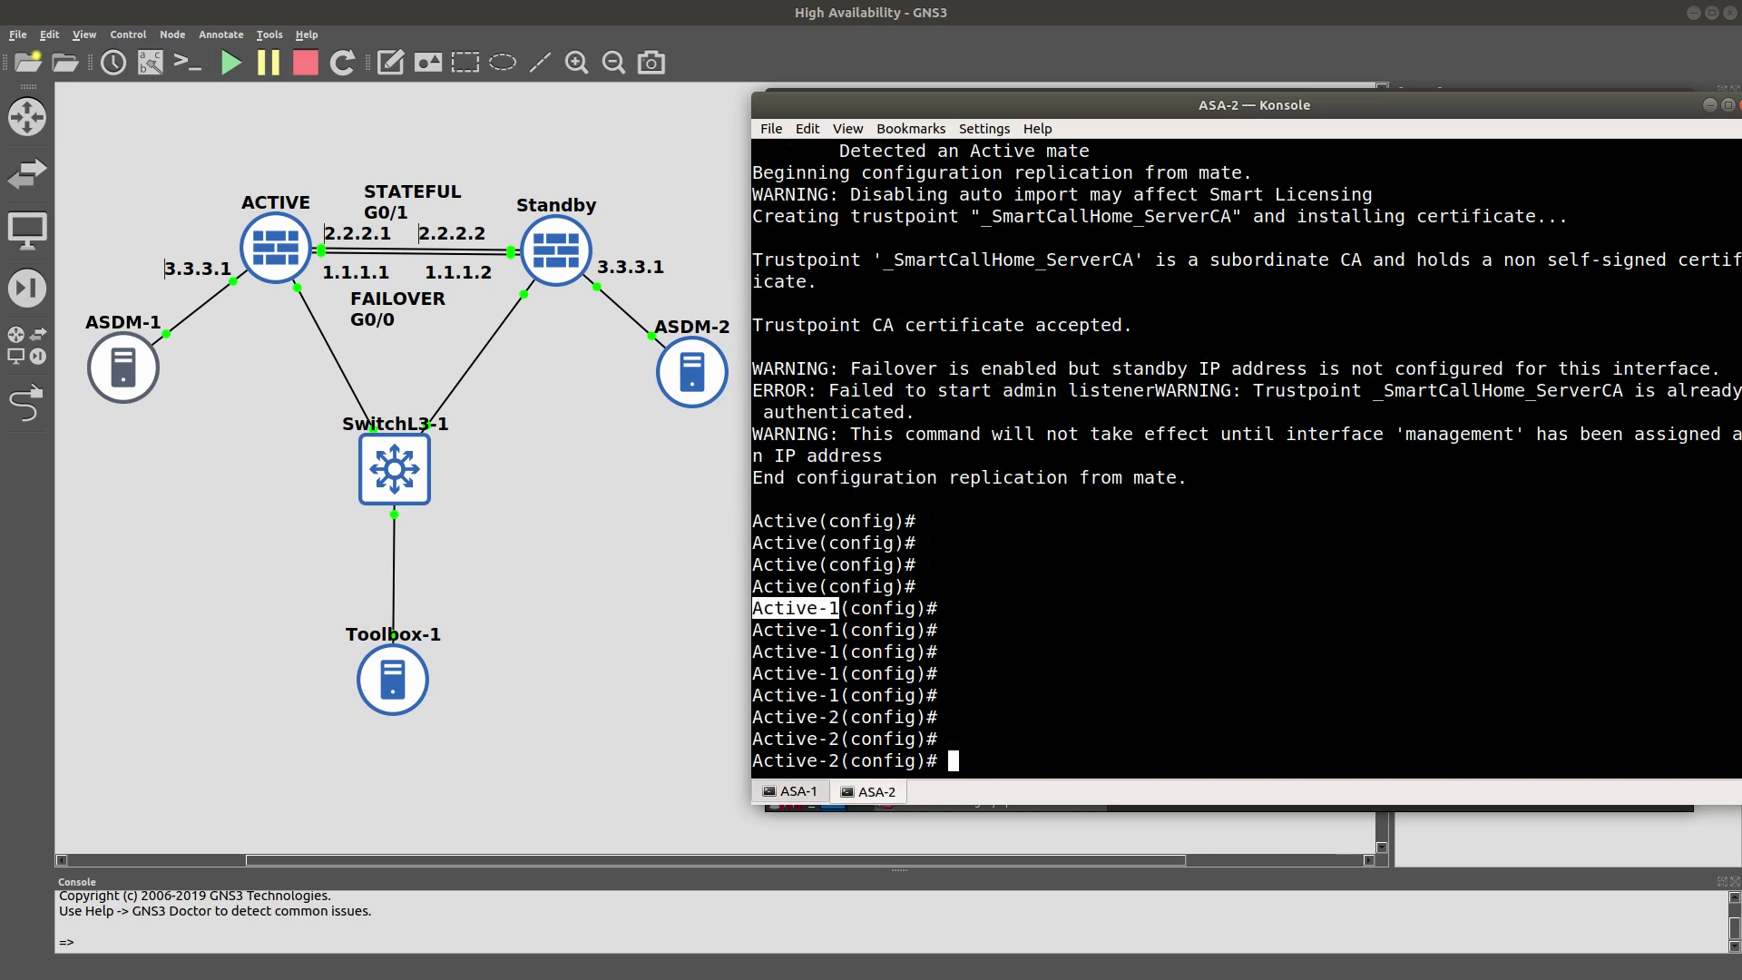
double_click(820, 716)
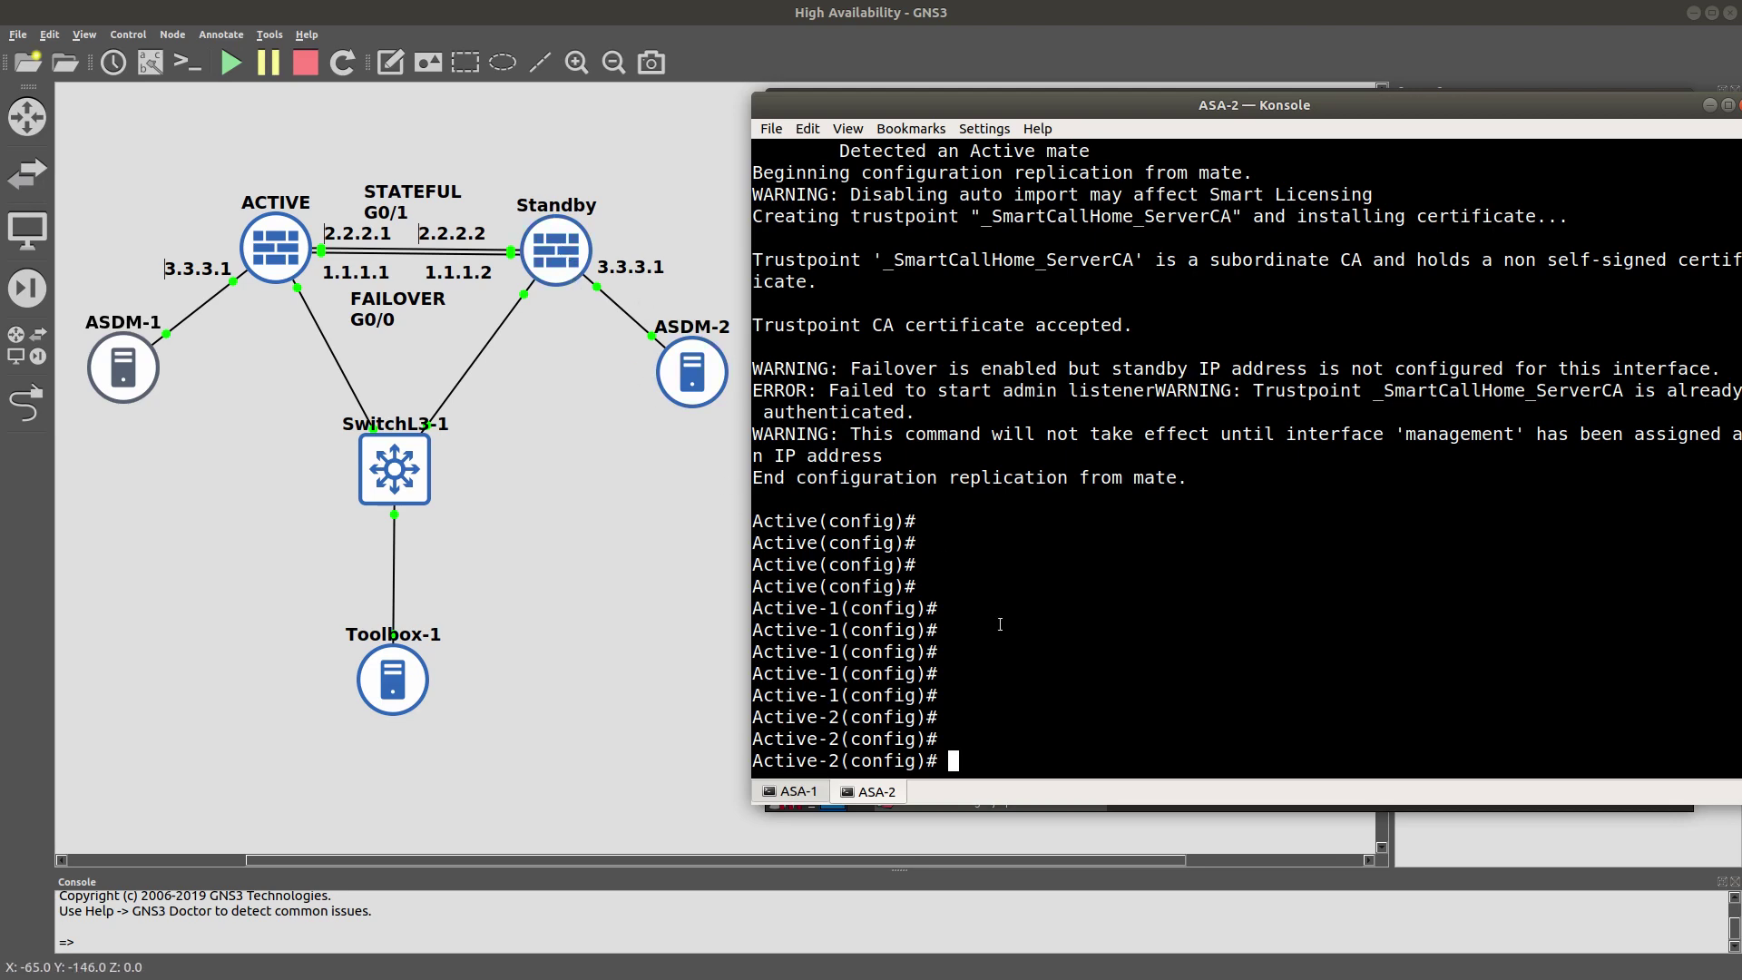
Step: Leave configuration mode on ASA-2 and run 'show int ip brief'
text(end)
key(Return)
text(show in)
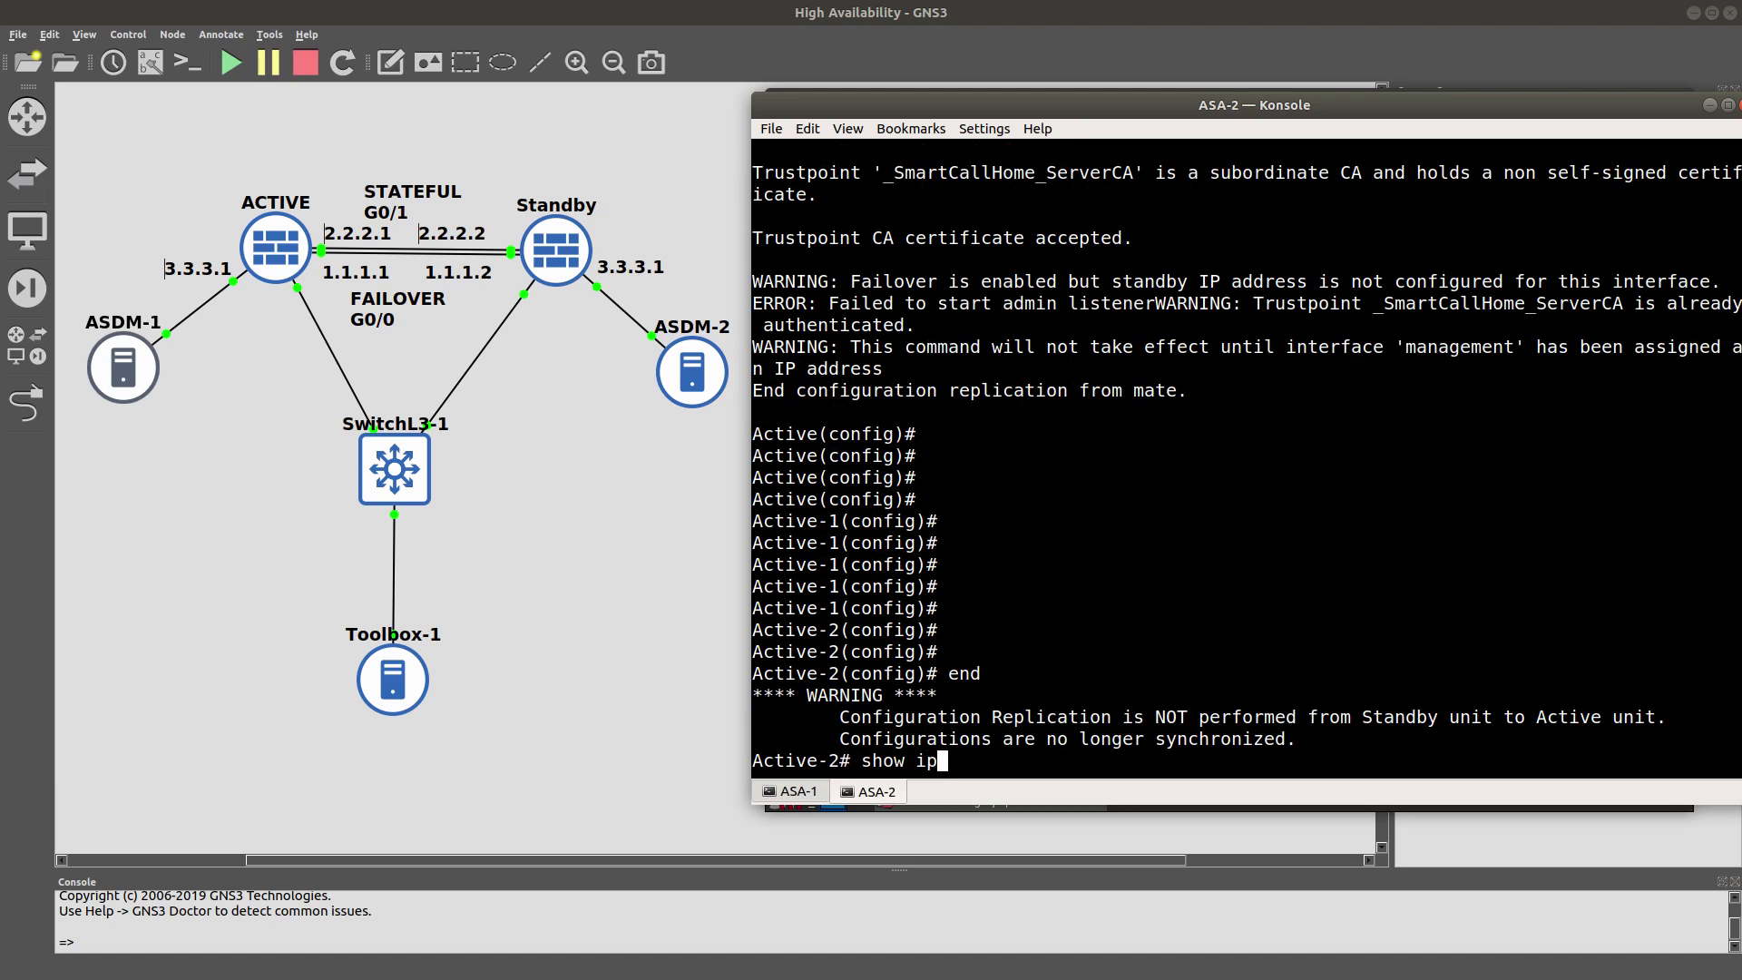
text(t br)
key(Tab)
text(i)
key(Tab)
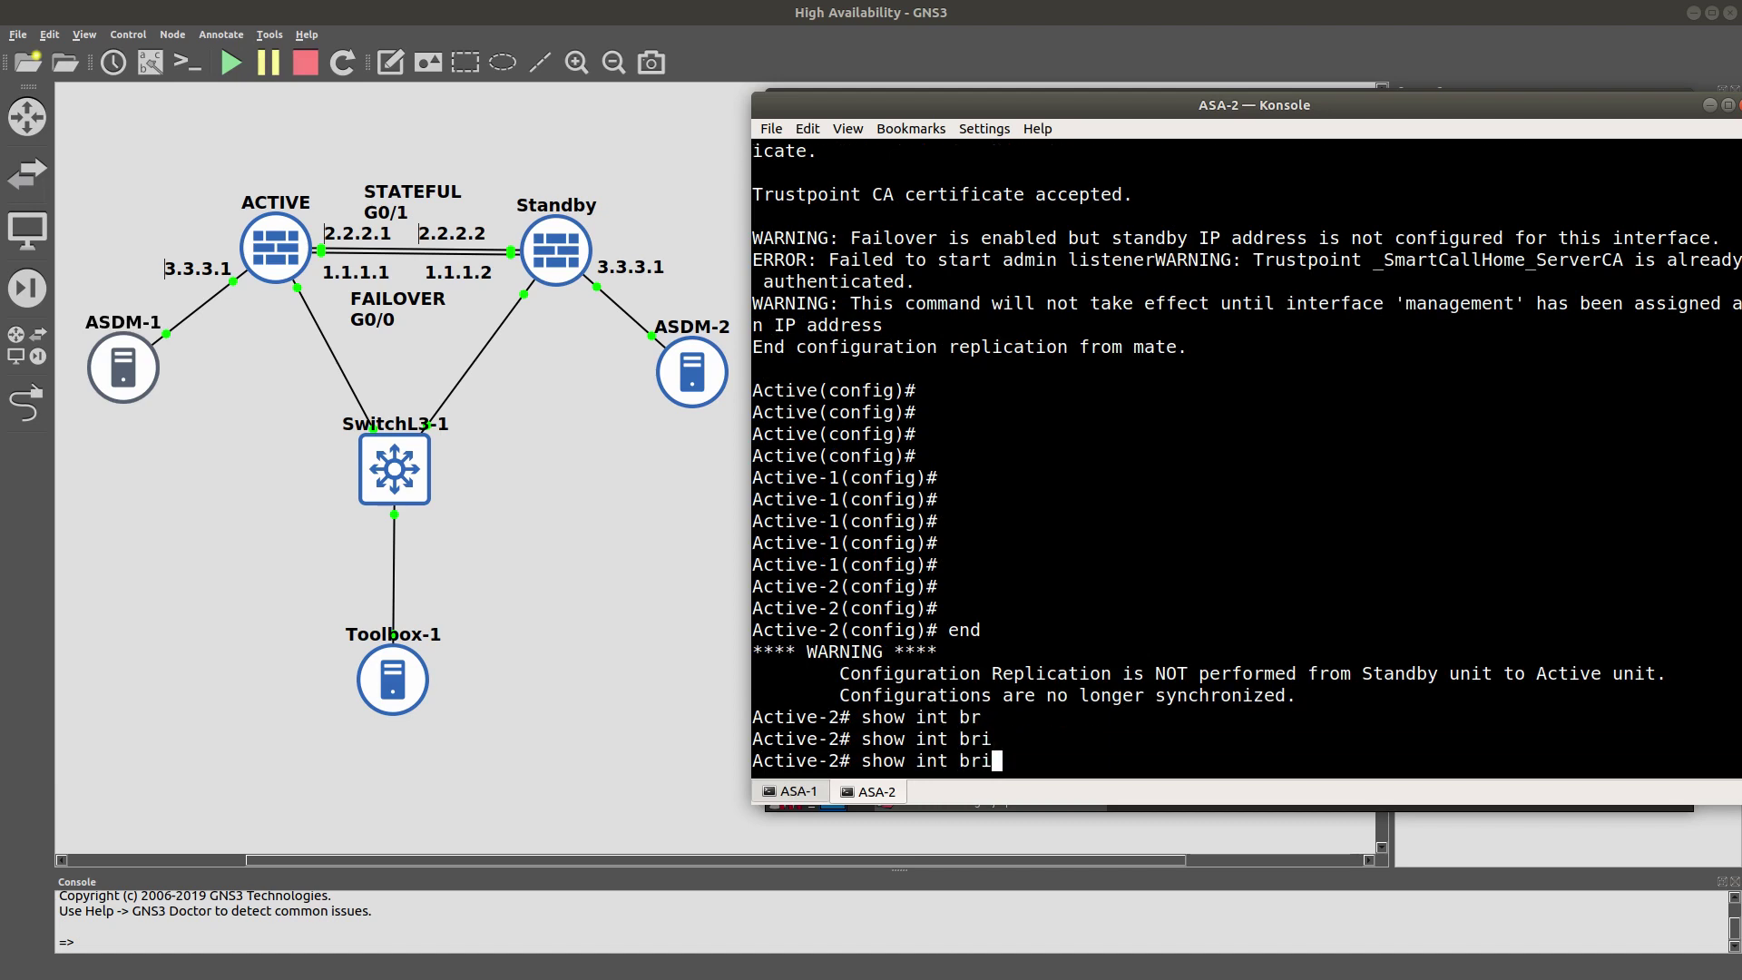
key(BackSpace)
key(BackSpace)
key(BackSpace)
text(ip)
text(f)
key(Return)
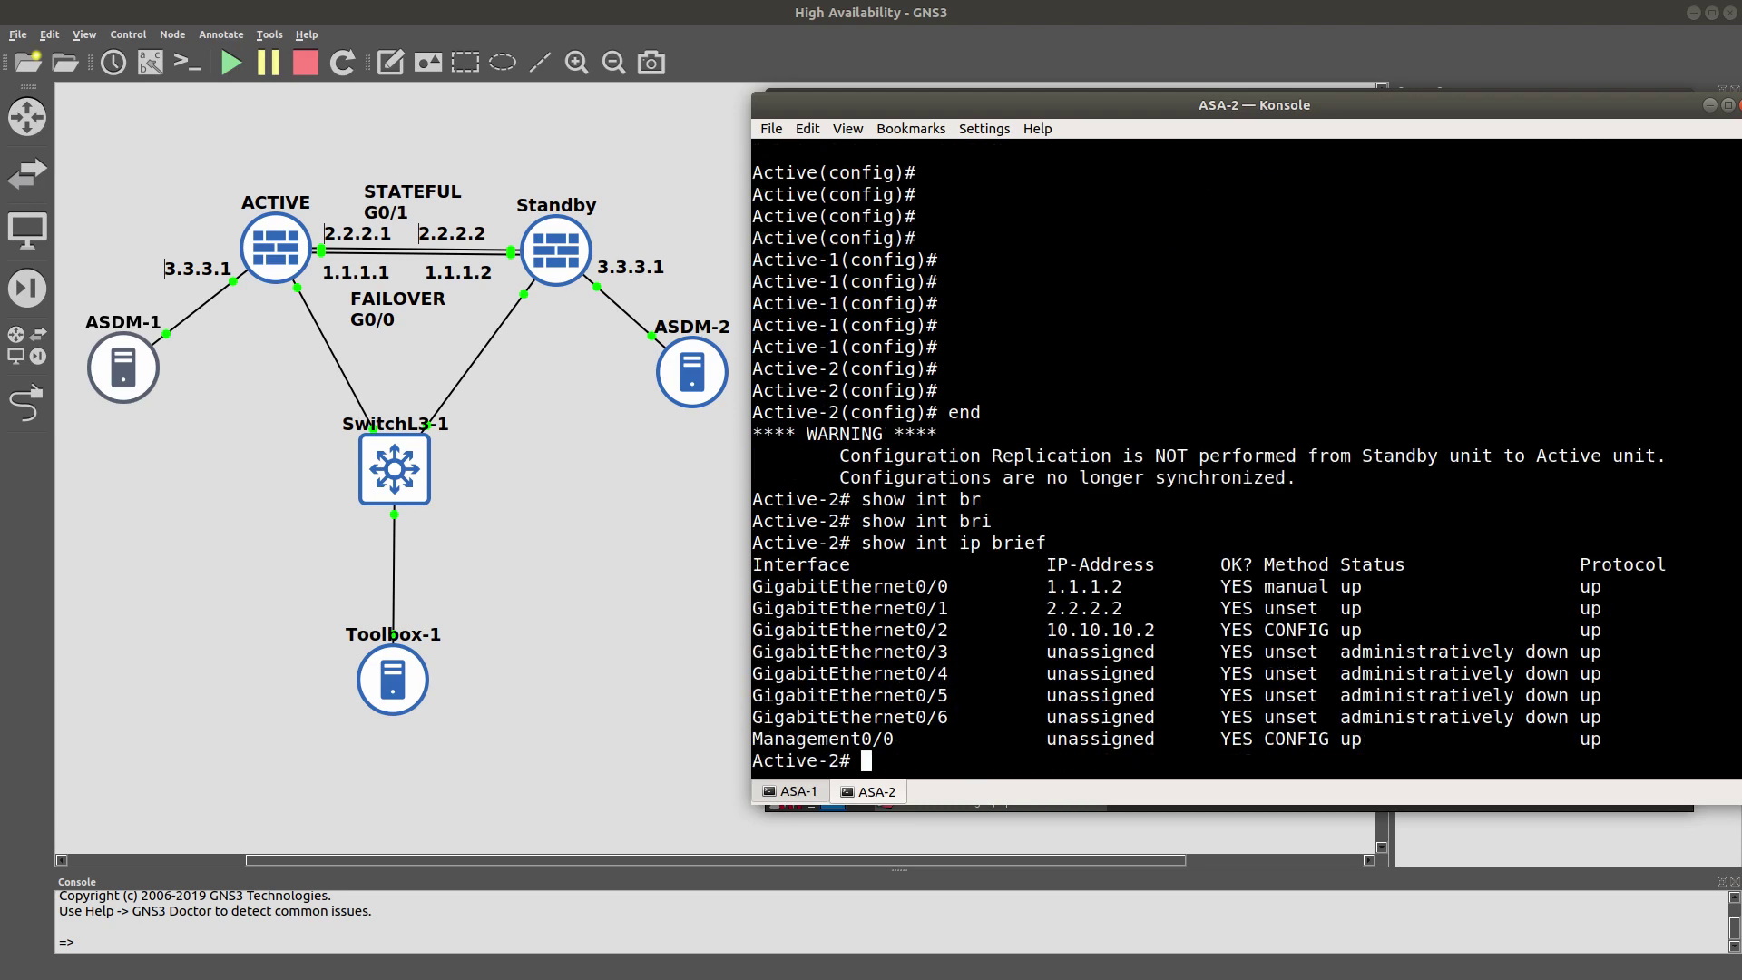
Step: Highlight GigabitEthernet0/2's 10.10.10.2 address and CONFIG method, then bring ASDM forward
double_click(1082, 628)
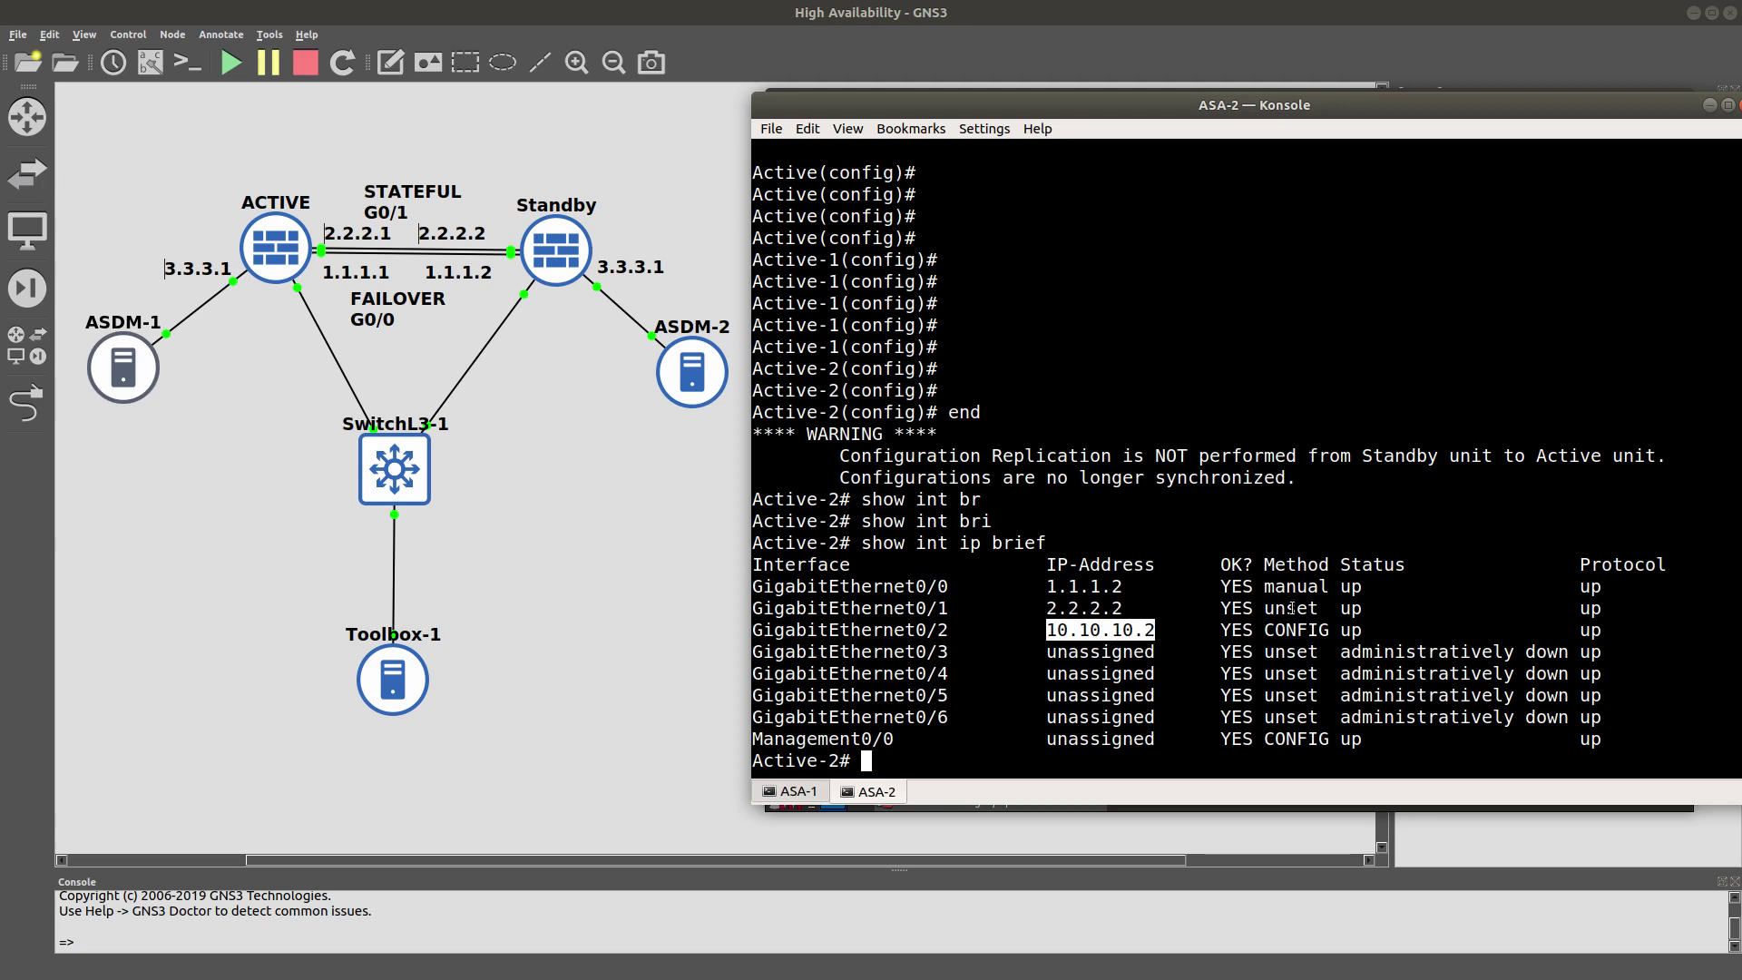
double_click(1288, 564)
double_click(1289, 631)
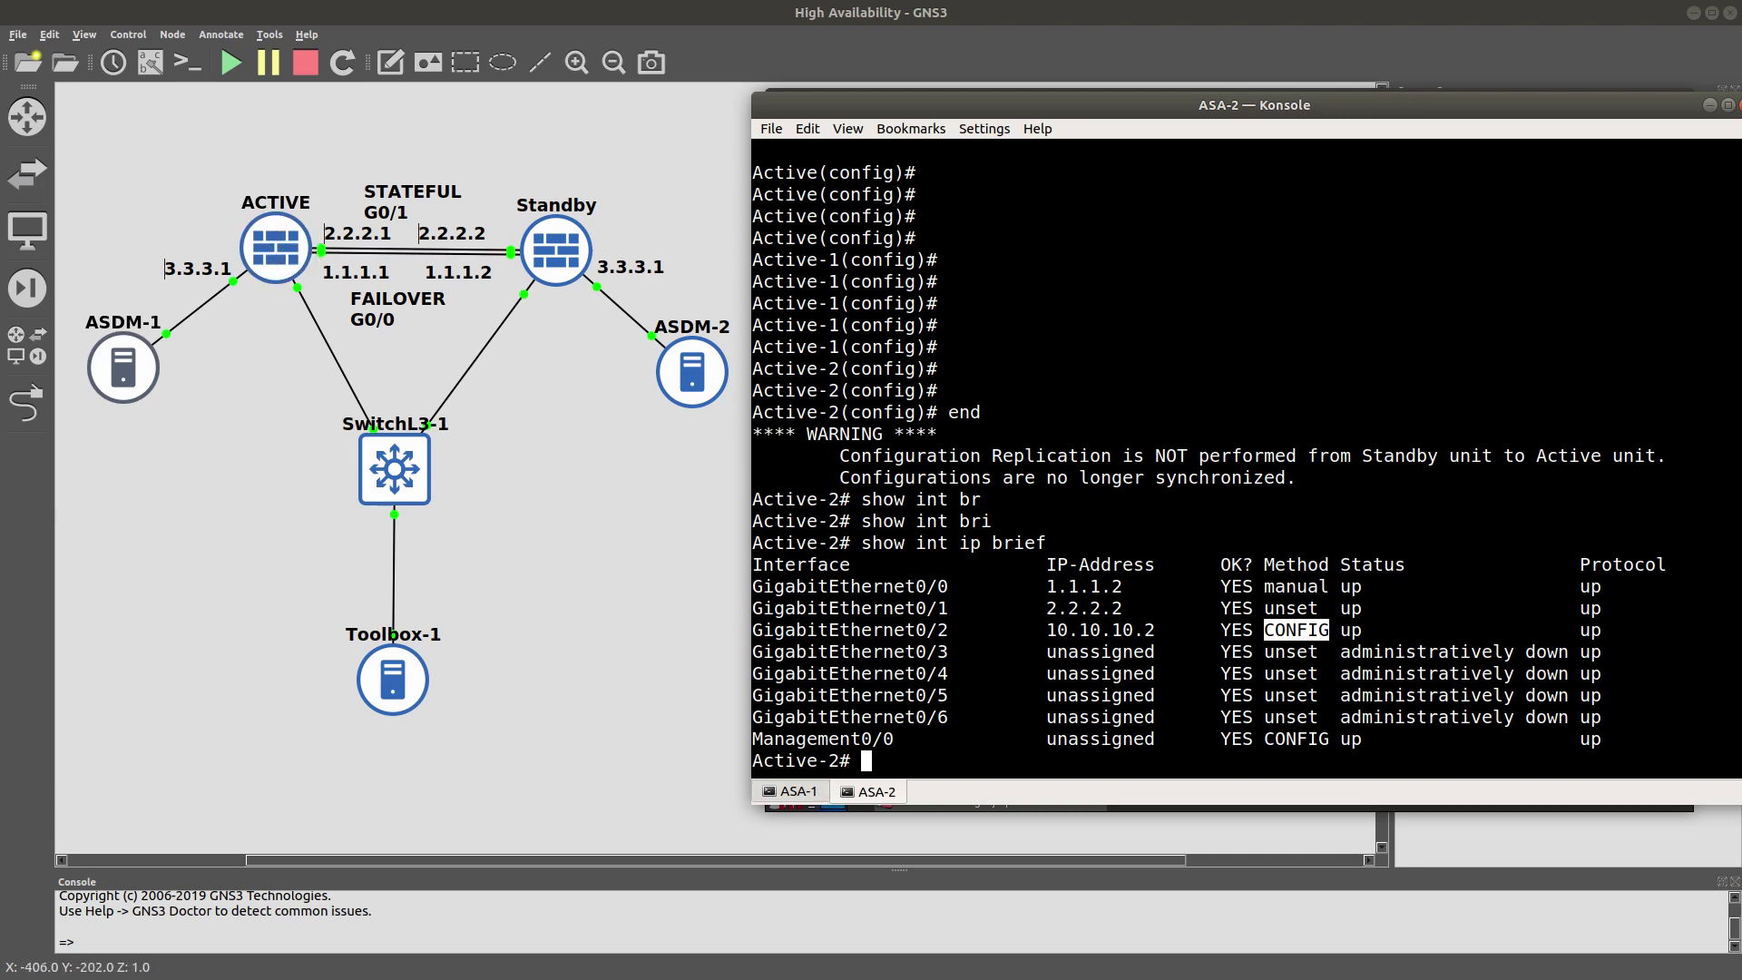
key(alt+Tab)
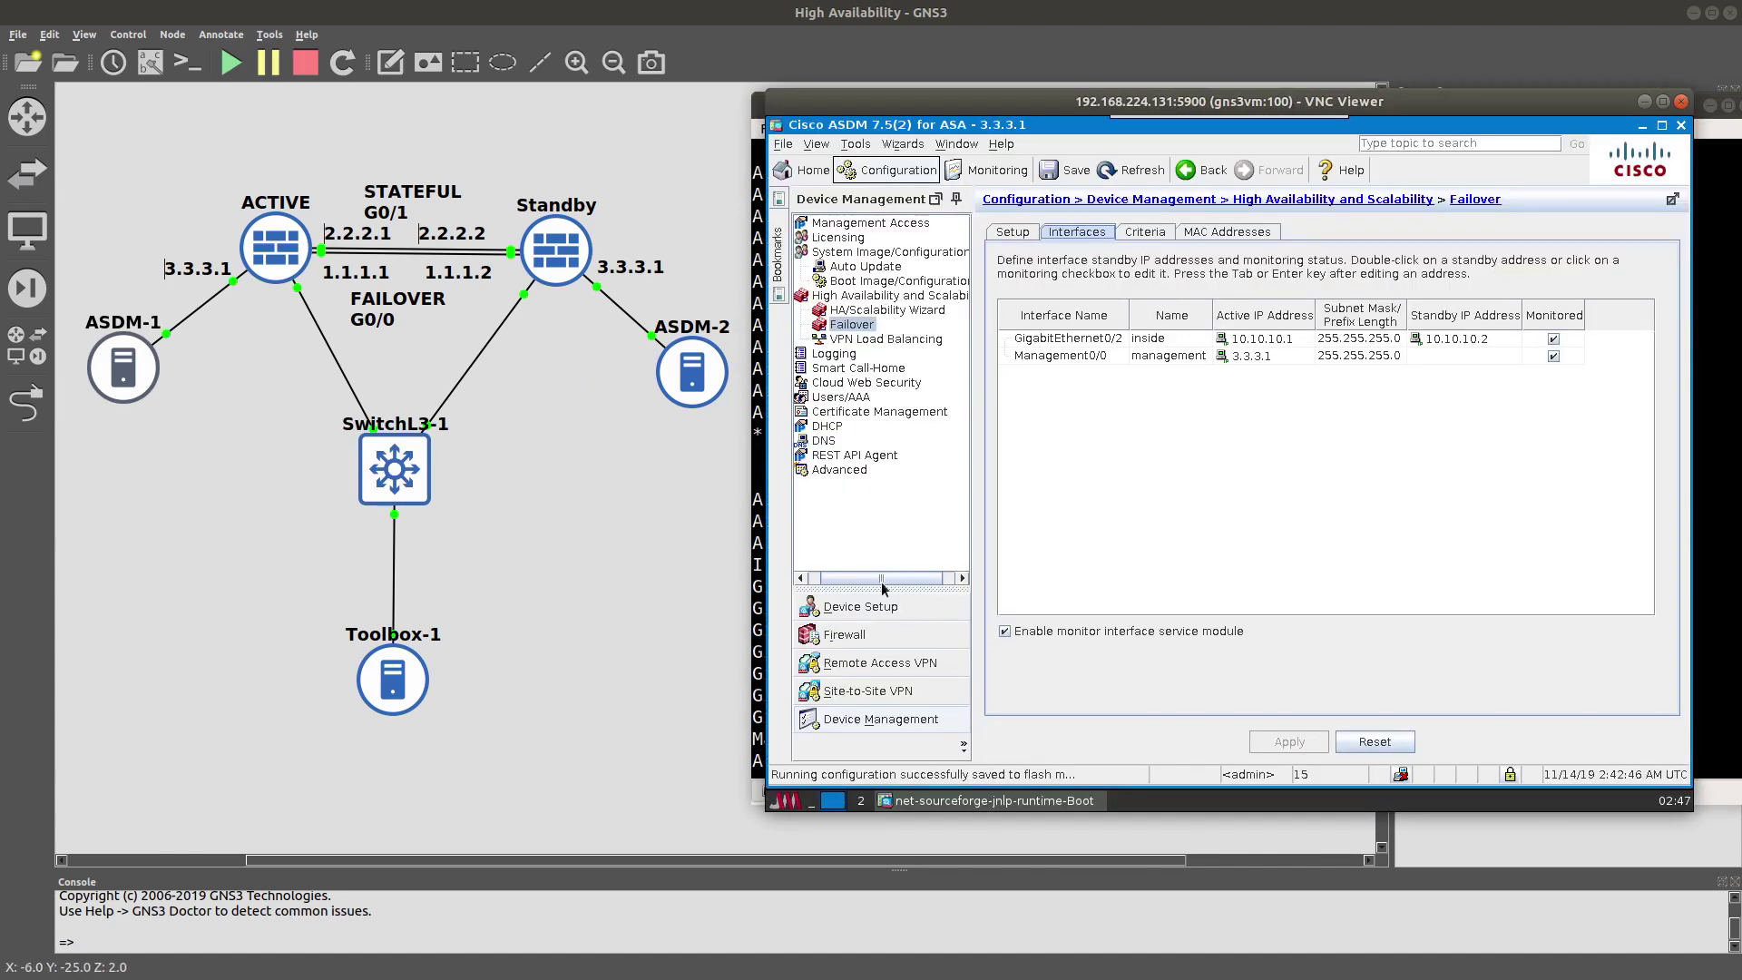
Step: Configure GigabitEthernet0/3 as enabled 'outside', security level 0, 20.1.1.1 with mask 255.255.255.0
click(871, 607)
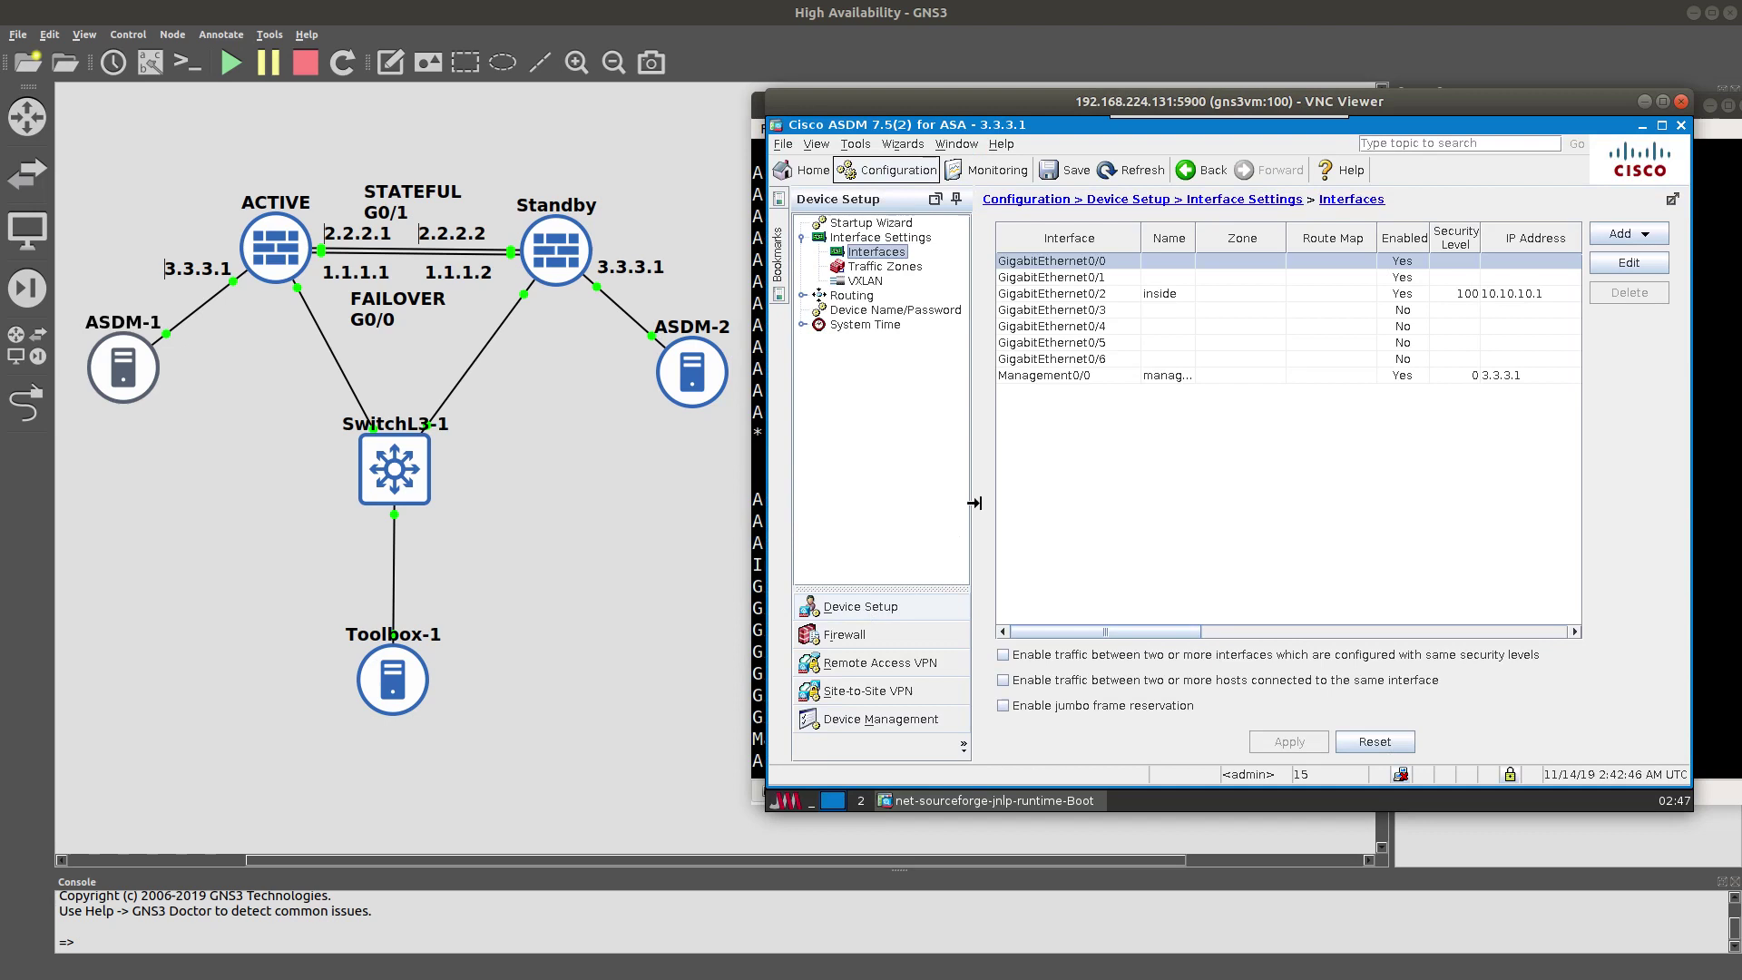
double_click(1069, 310)
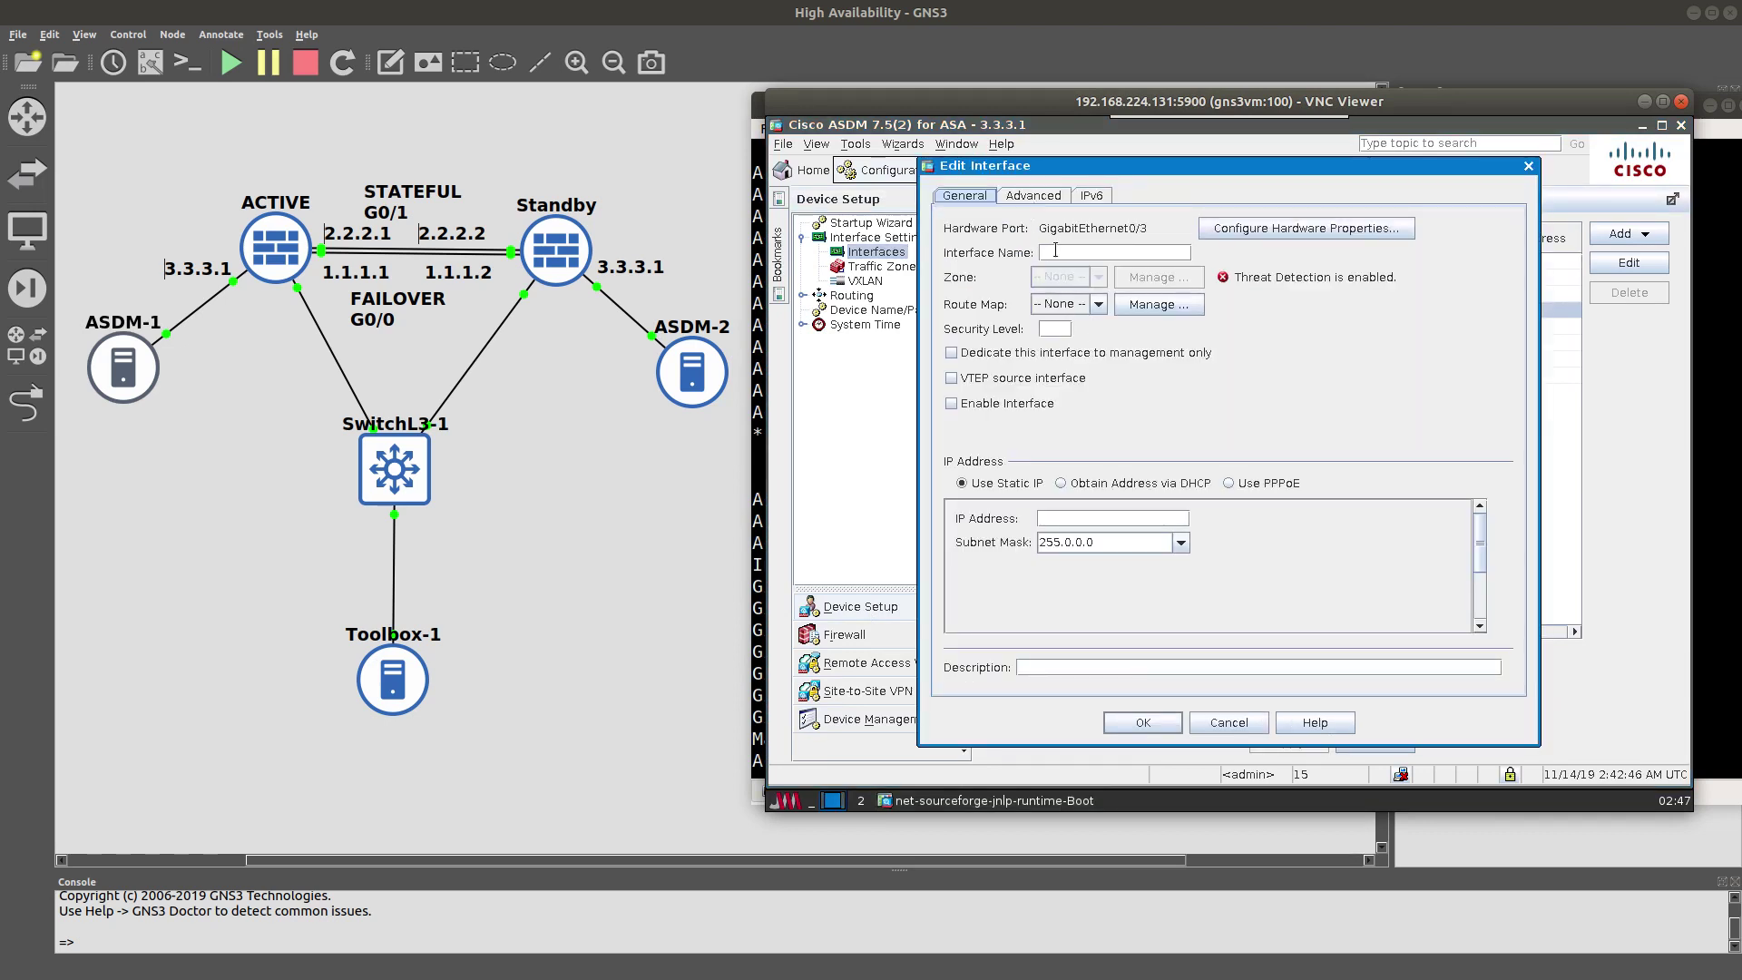
click(1053, 250)
text(outside)
click(1059, 330)
text(0)
click(1005, 402)
click(1067, 520)
text(20.1.1.1)
click(1181, 542)
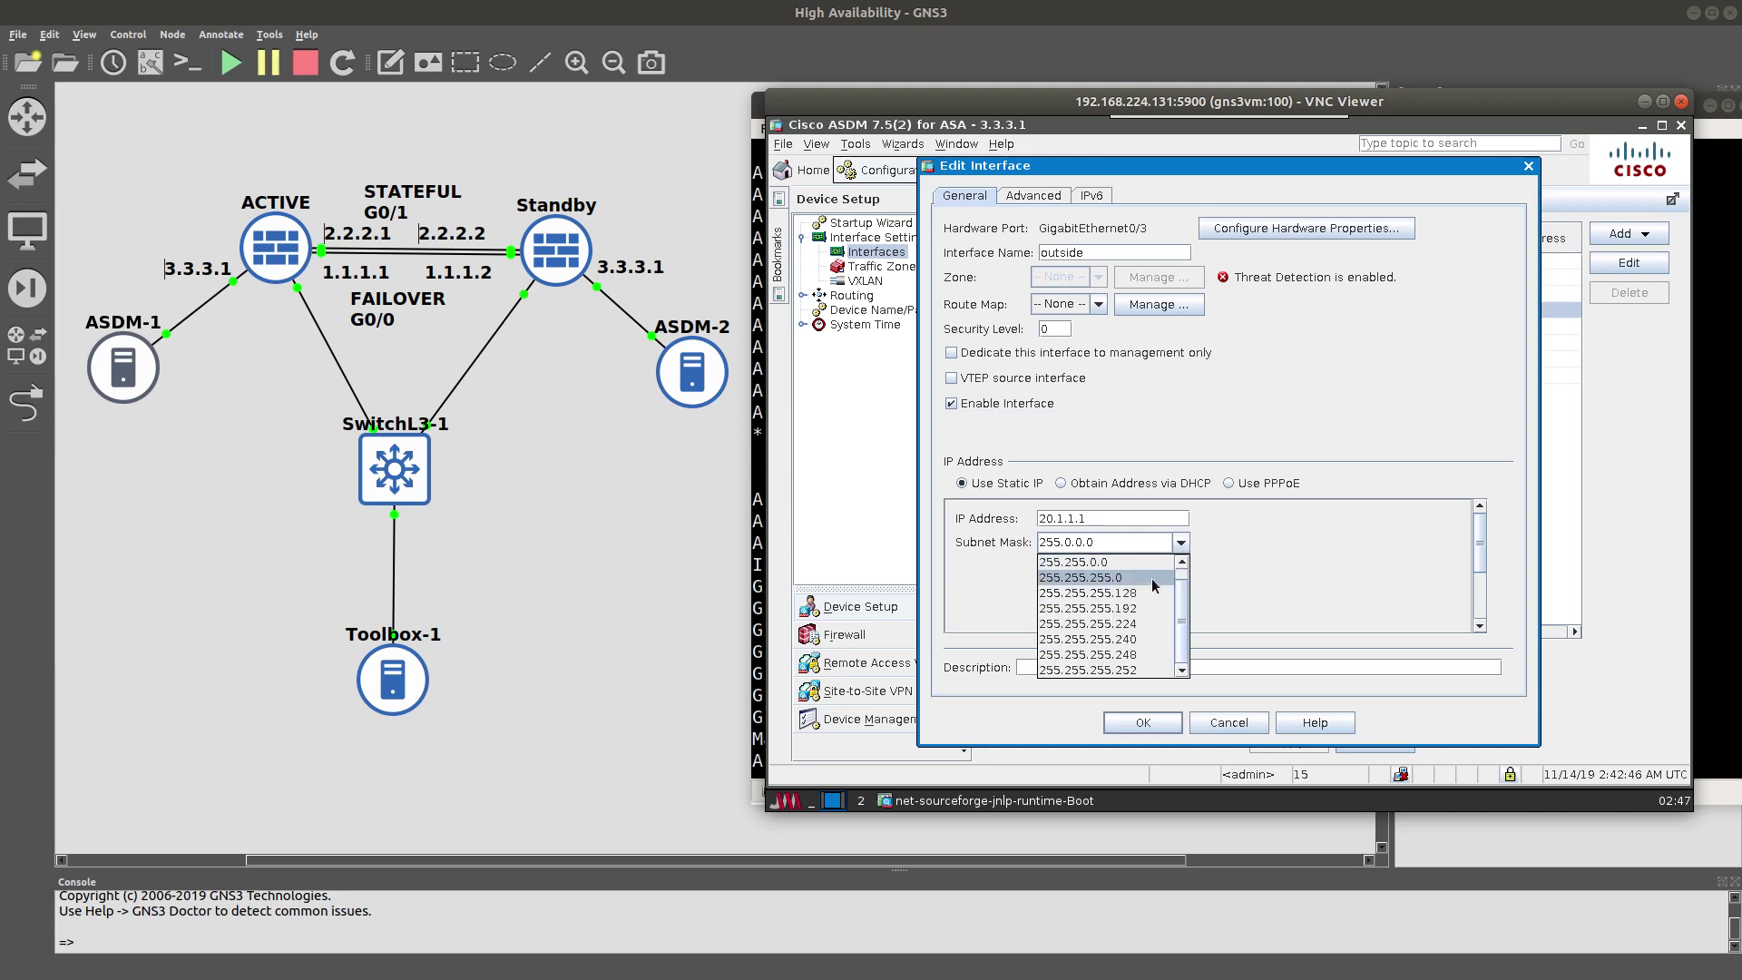
click(1105, 563)
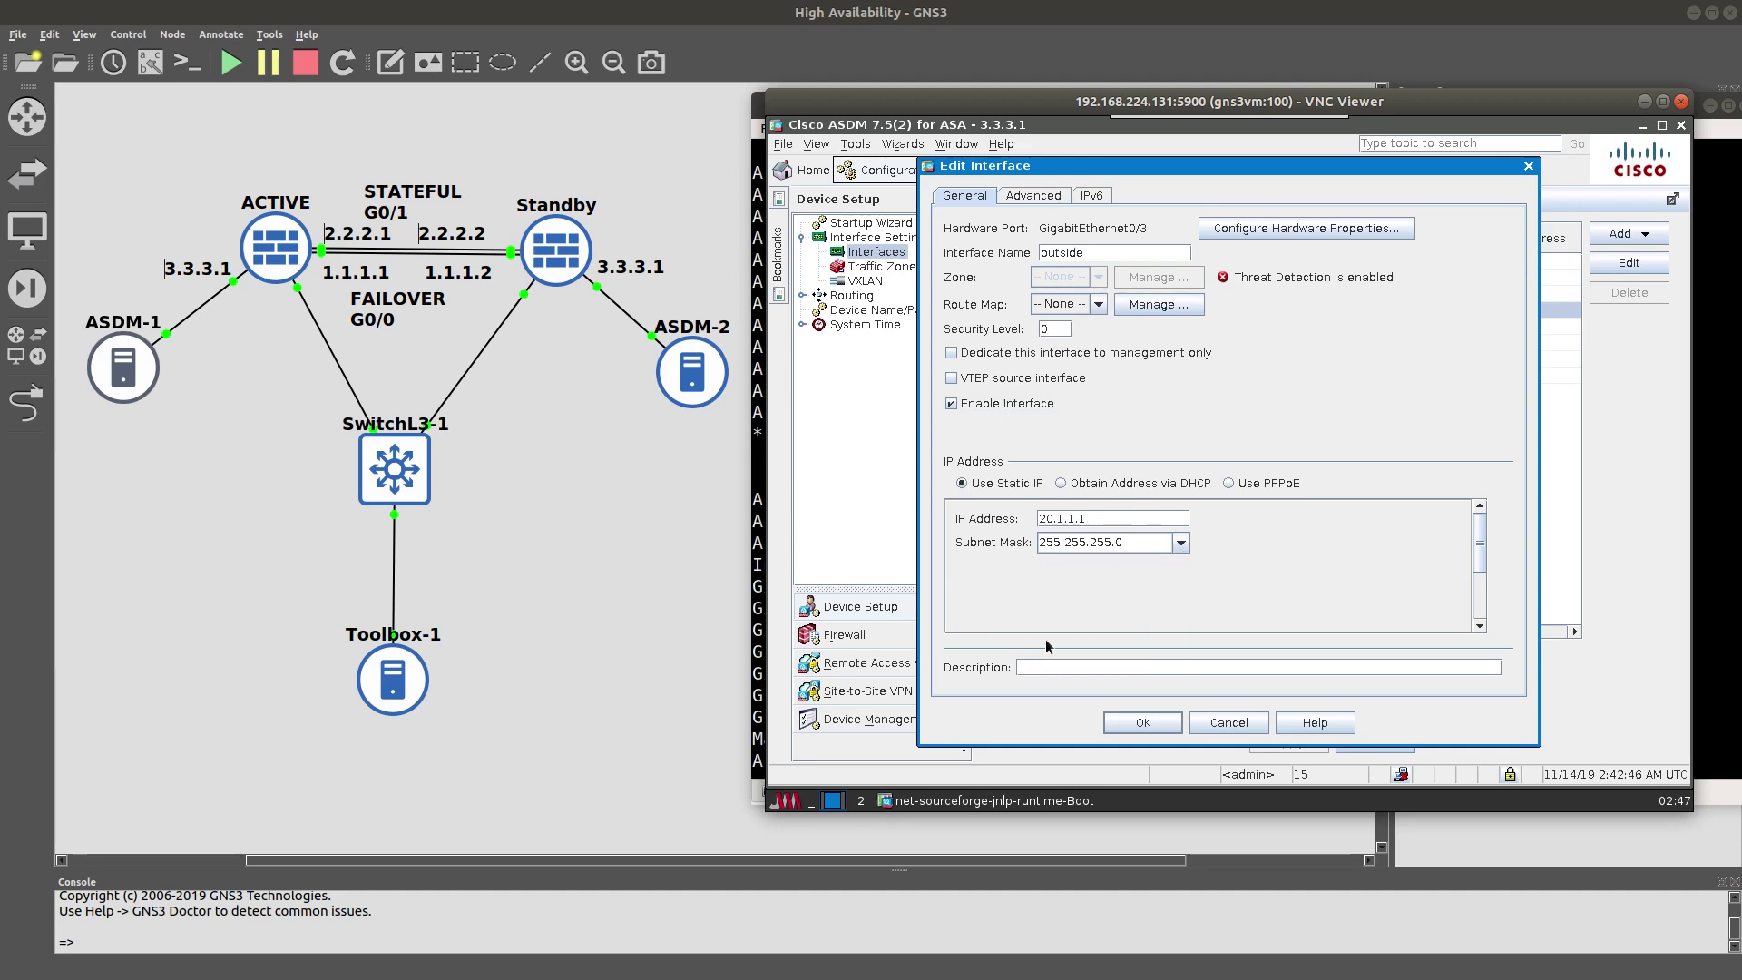
Step: Save the outside interface, accept the security level warning, and apply changes to the device
click(1150, 723)
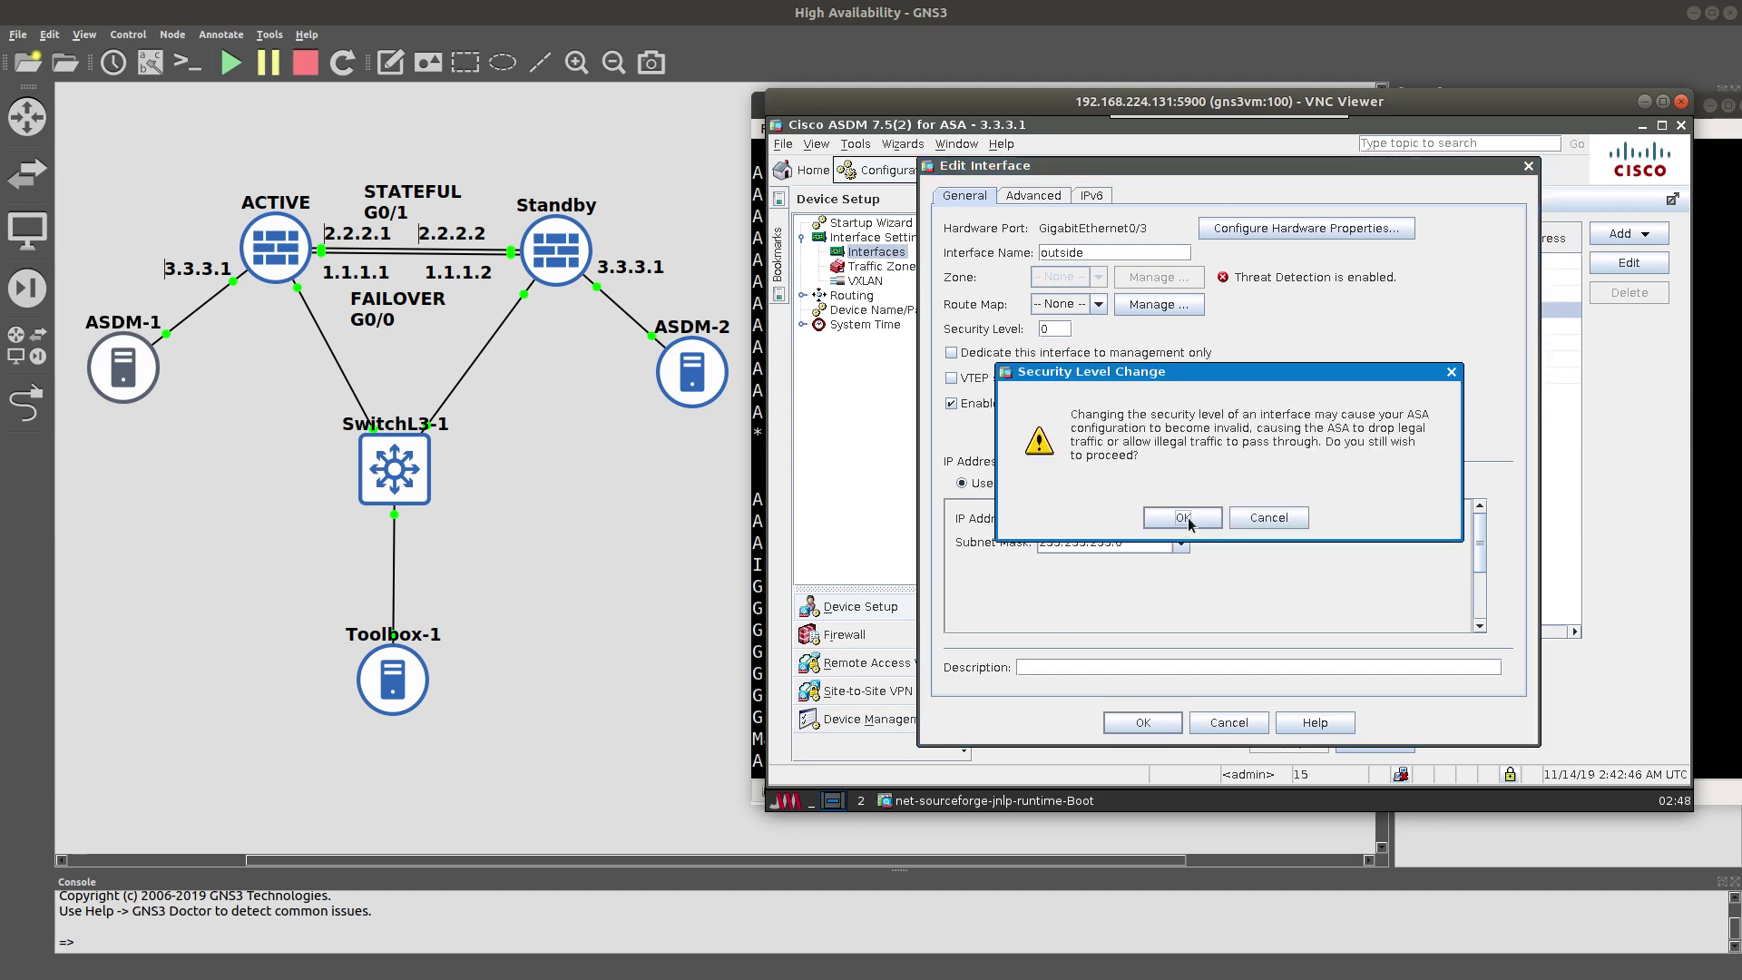
click(1186, 519)
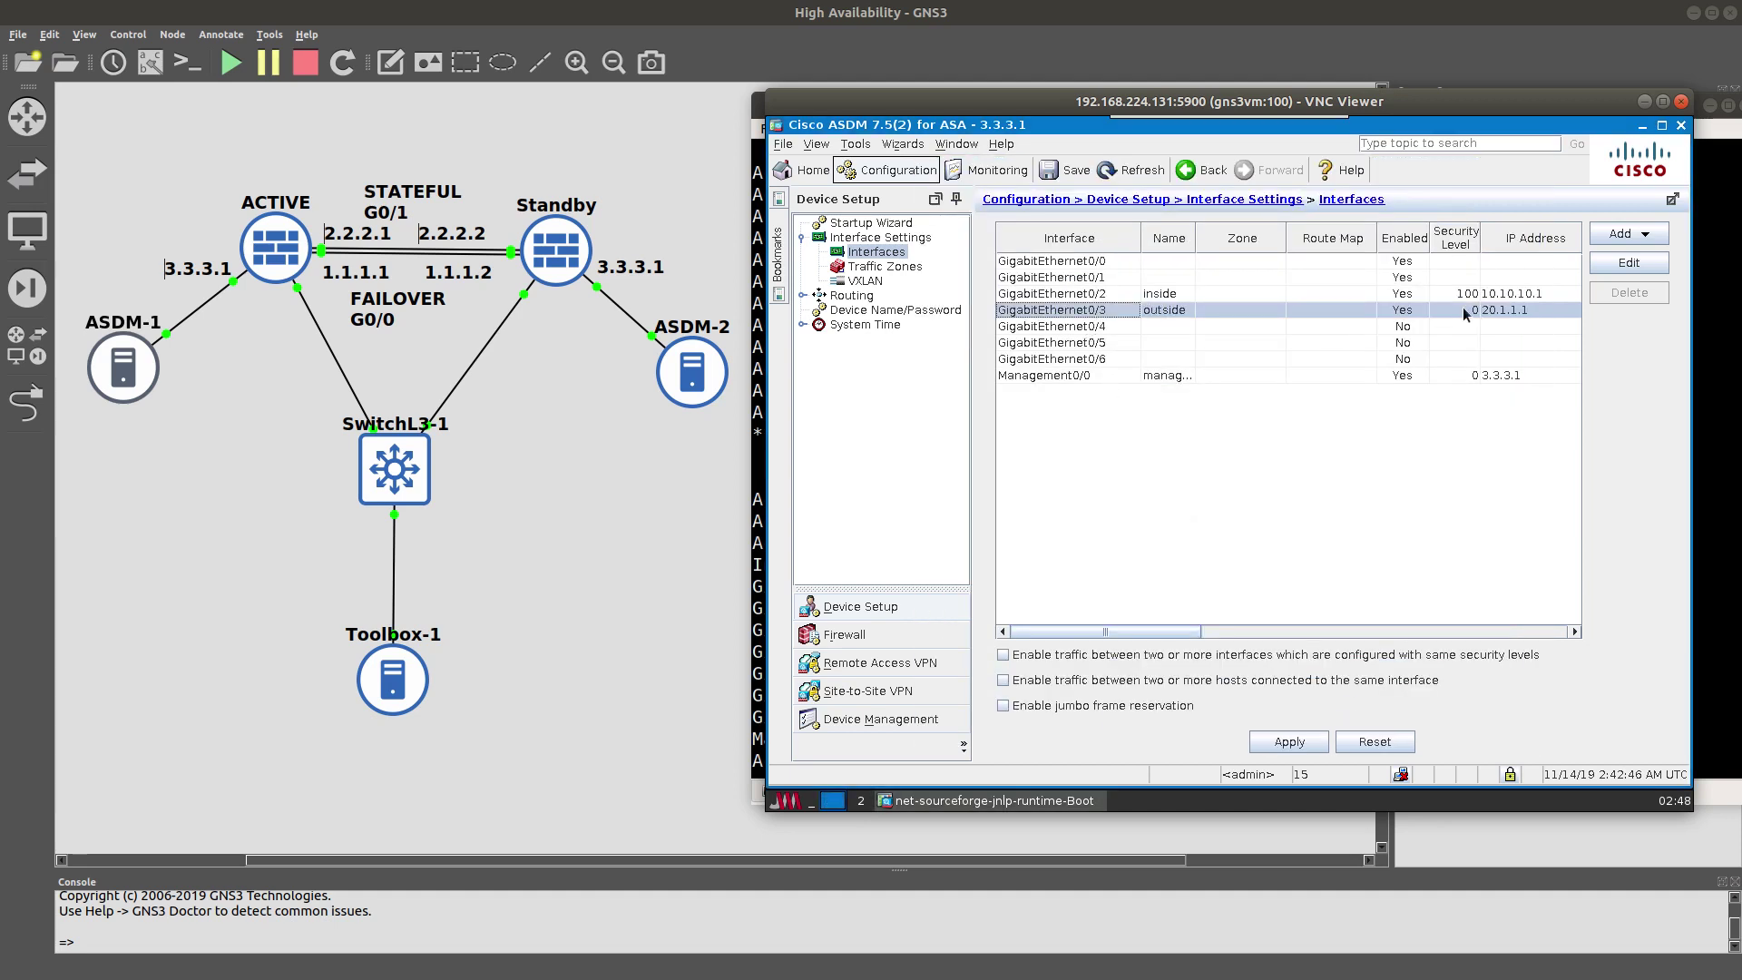
click(900, 715)
click(1091, 521)
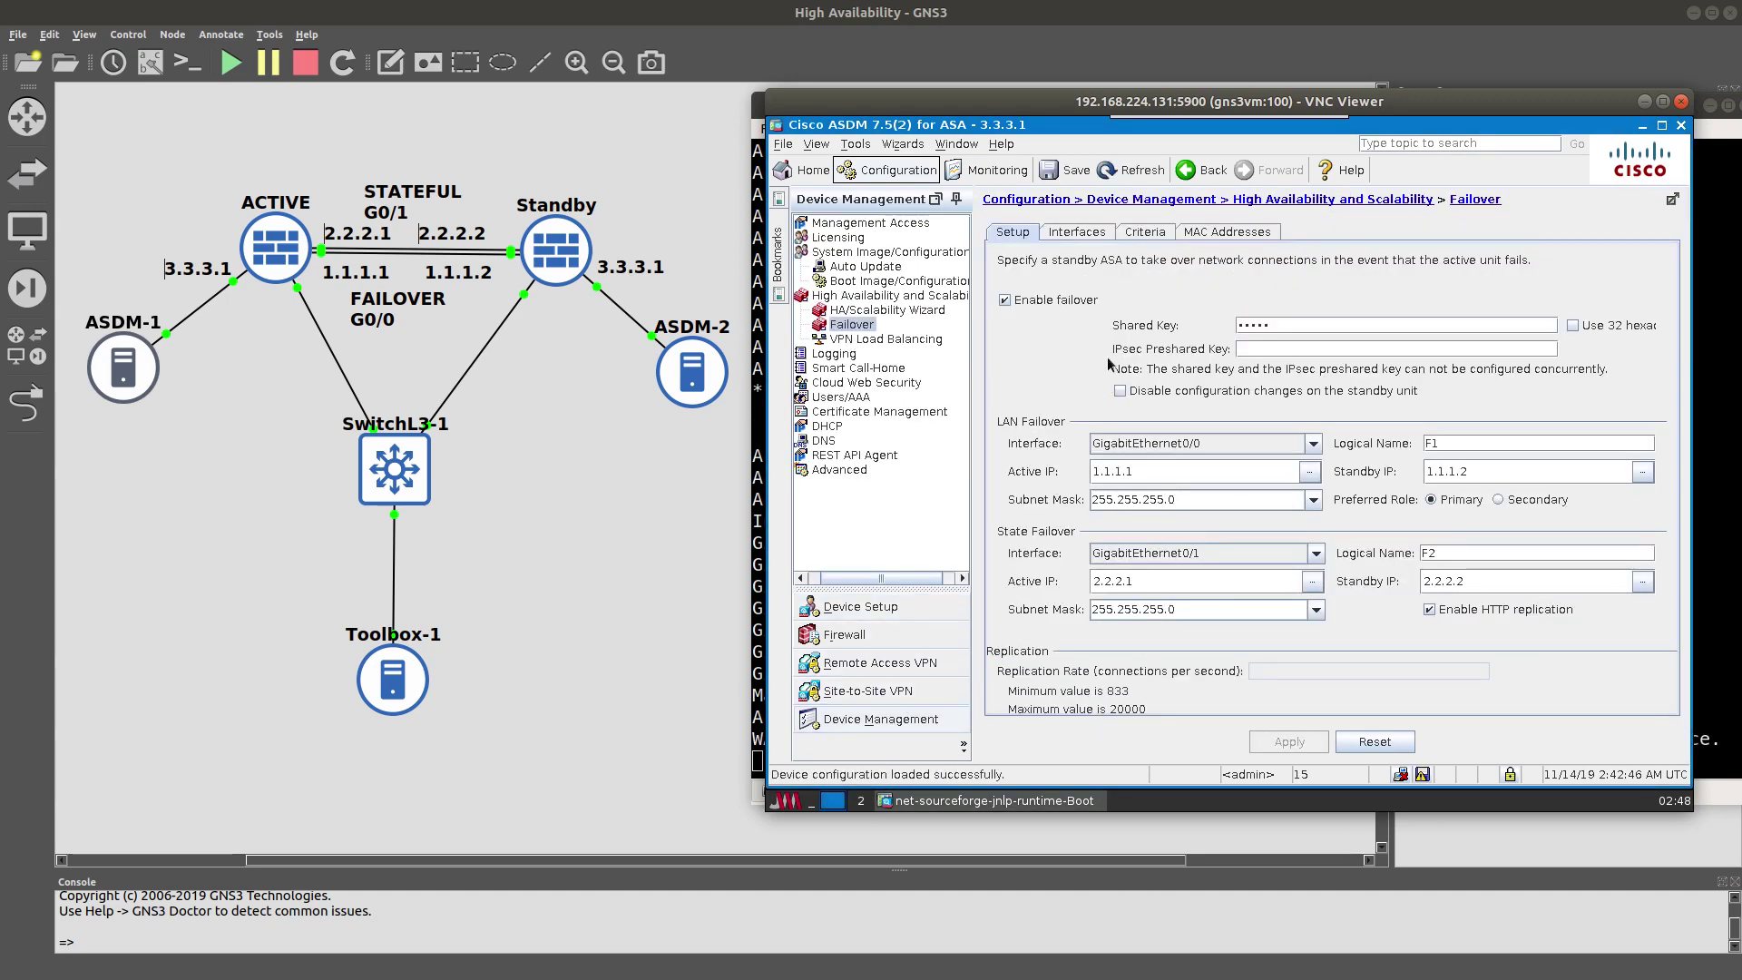
Step: Set the outside interface's failover standby IP to 20.1.1.2, apply it, and return to ASA-2's console
click(1079, 233)
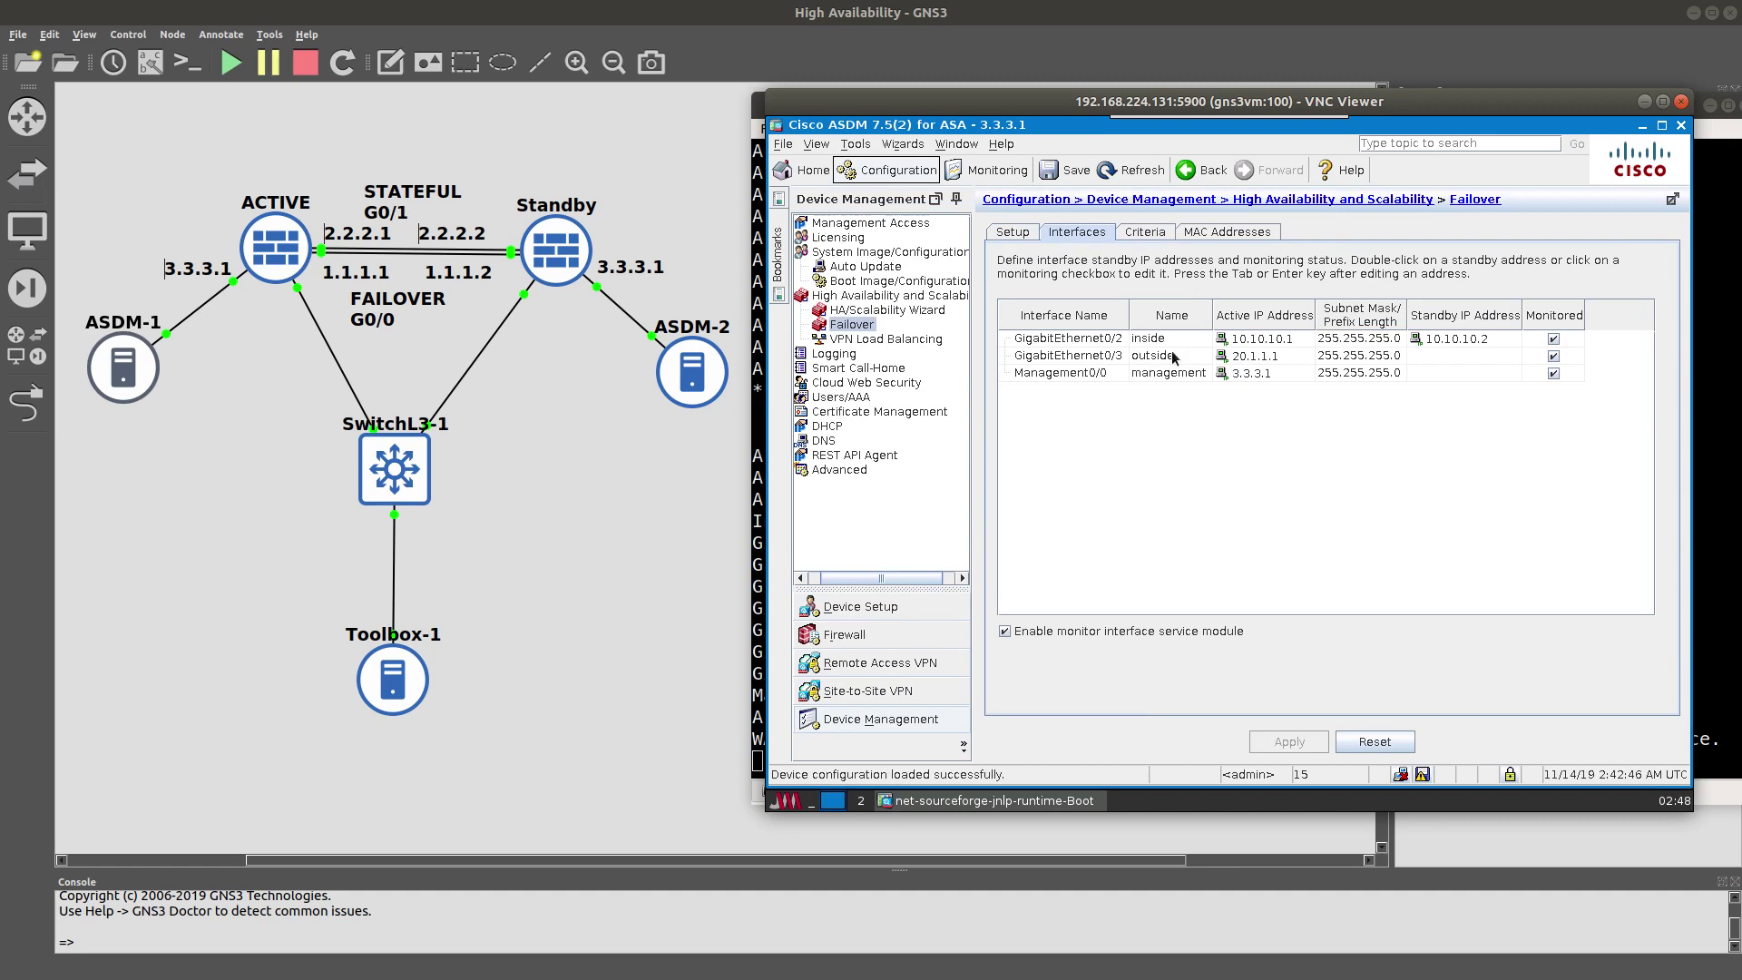
click(1239, 361)
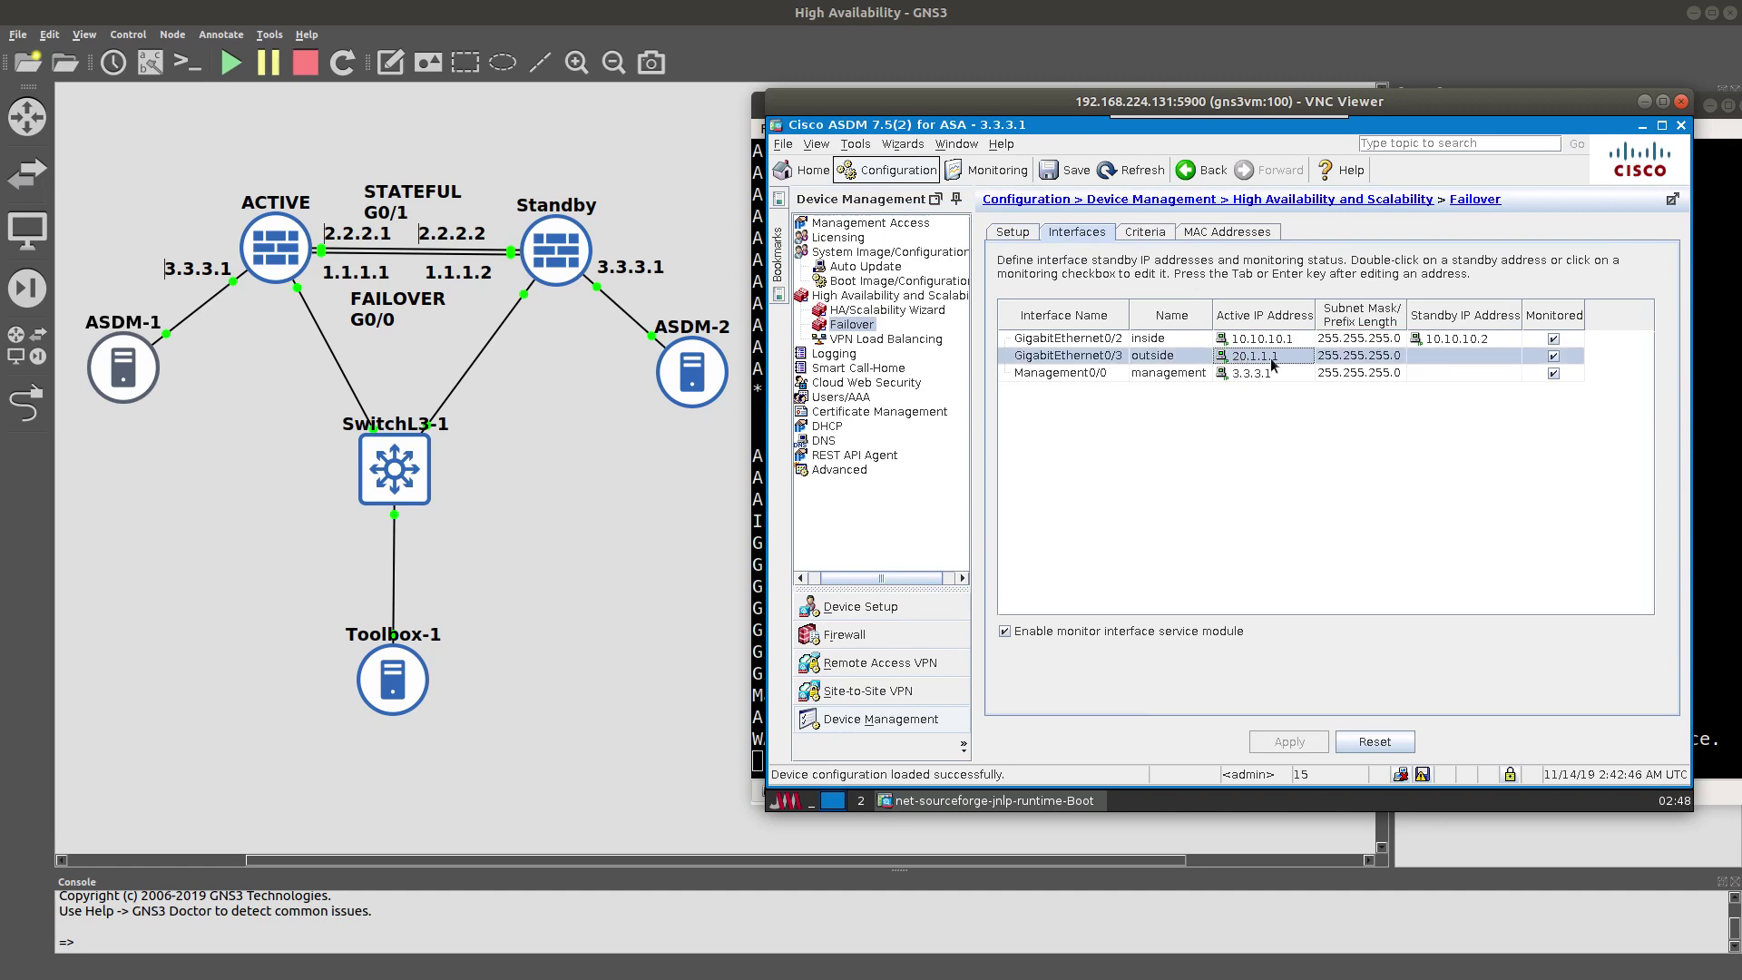
click(1428, 360)
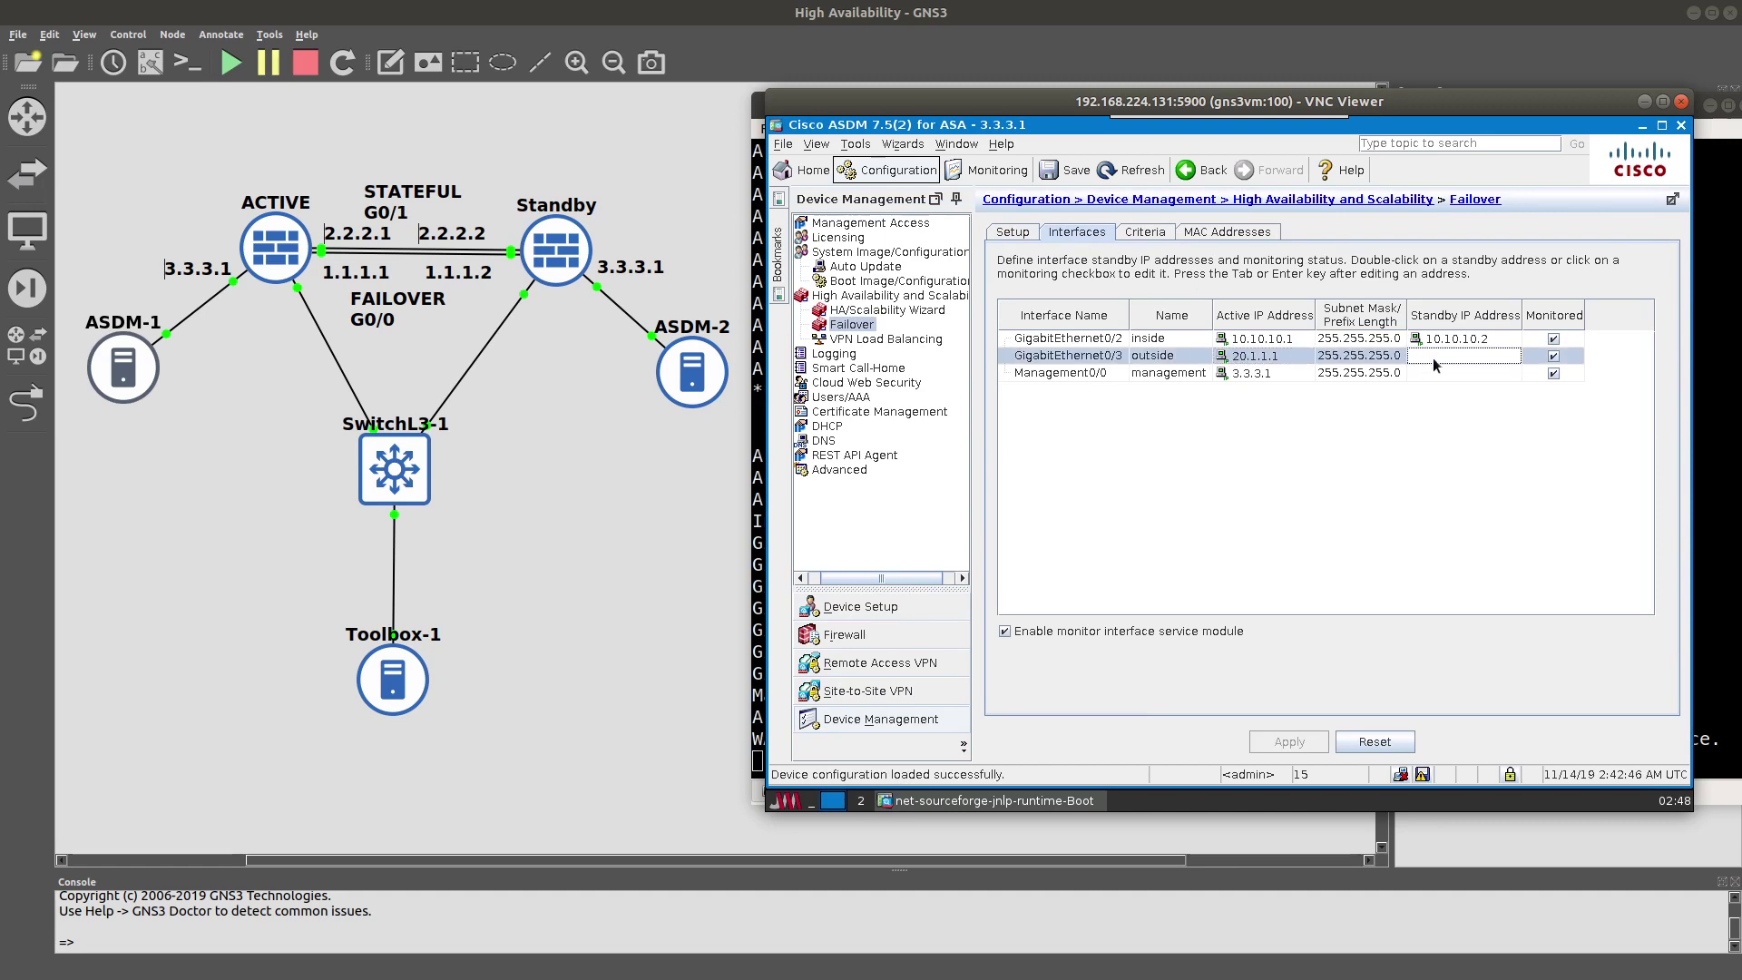
double_click(1421, 355)
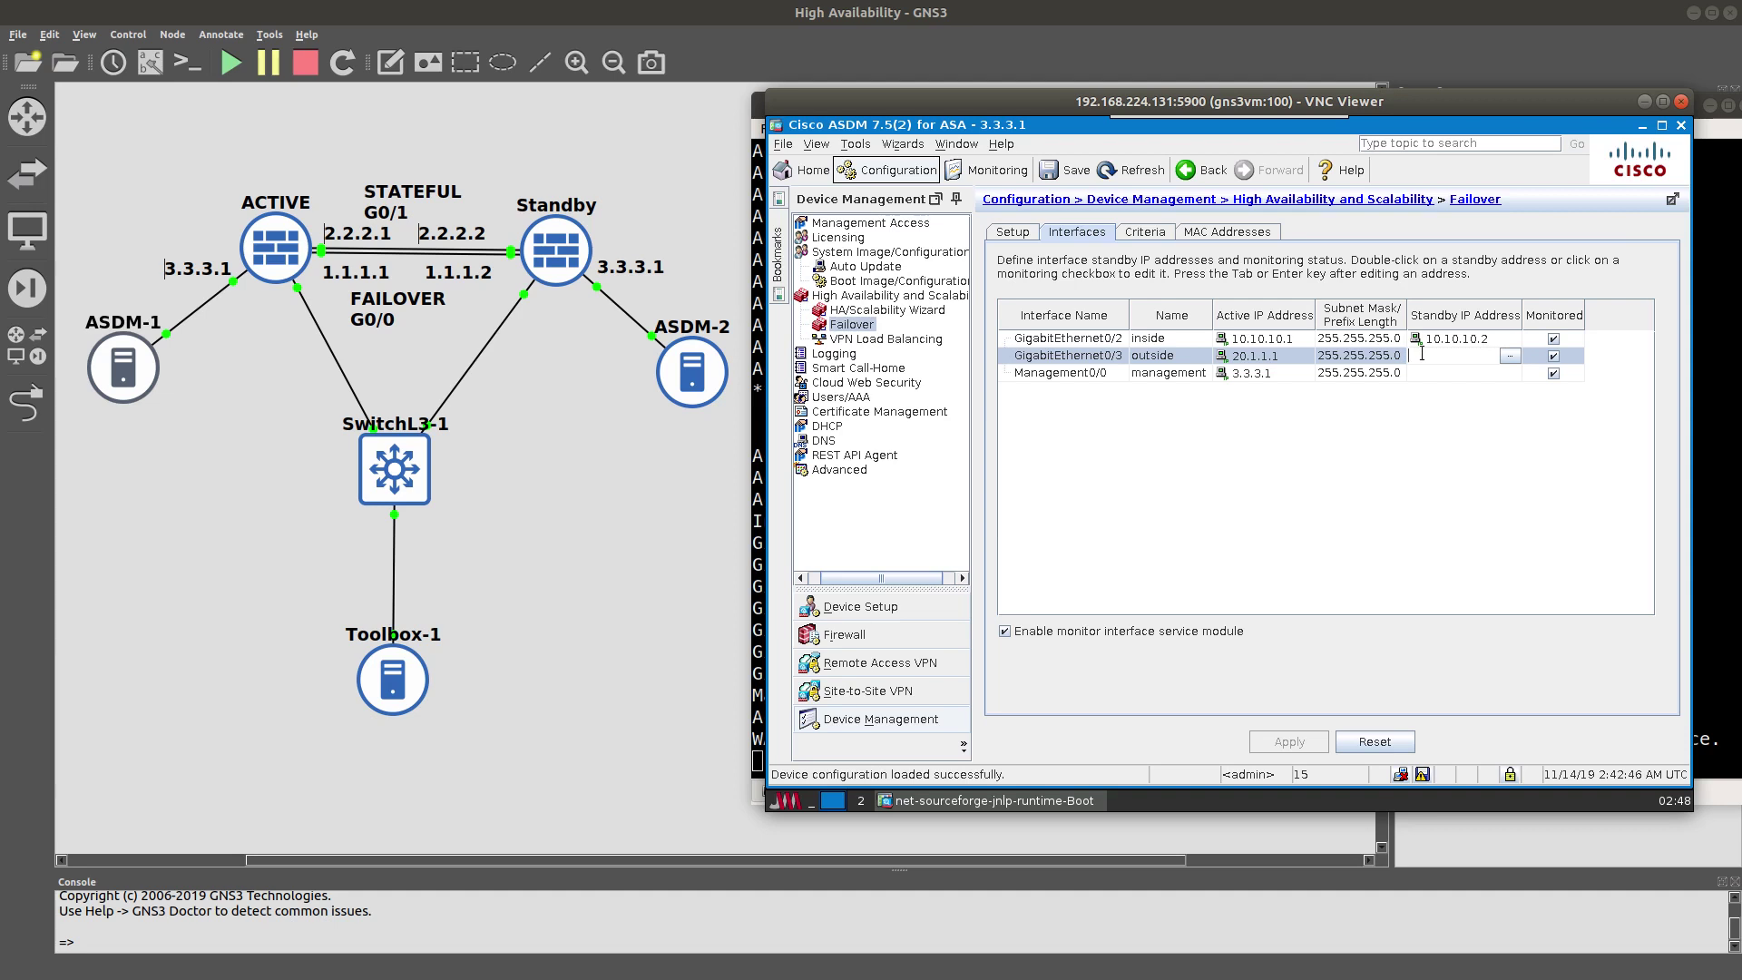
text(20.1.1.2)
click(1148, 234)
click(1095, 239)
click(1307, 740)
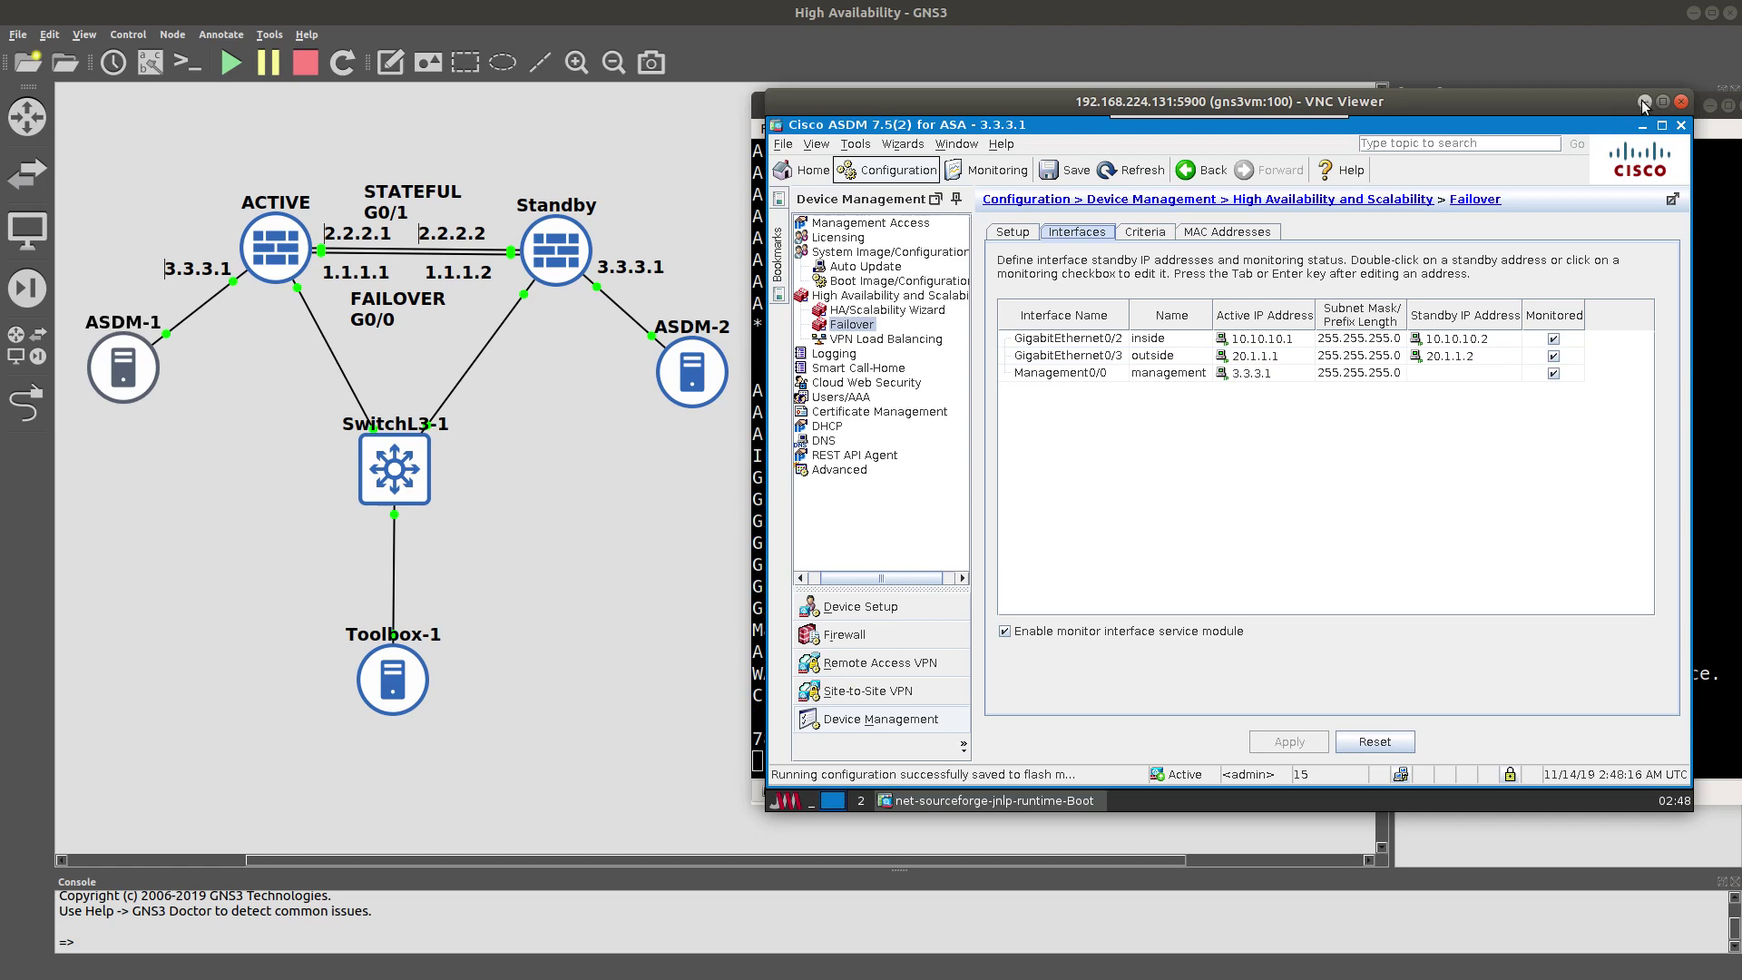
drag(1563, 105, 861, 89)
click(918, 661)
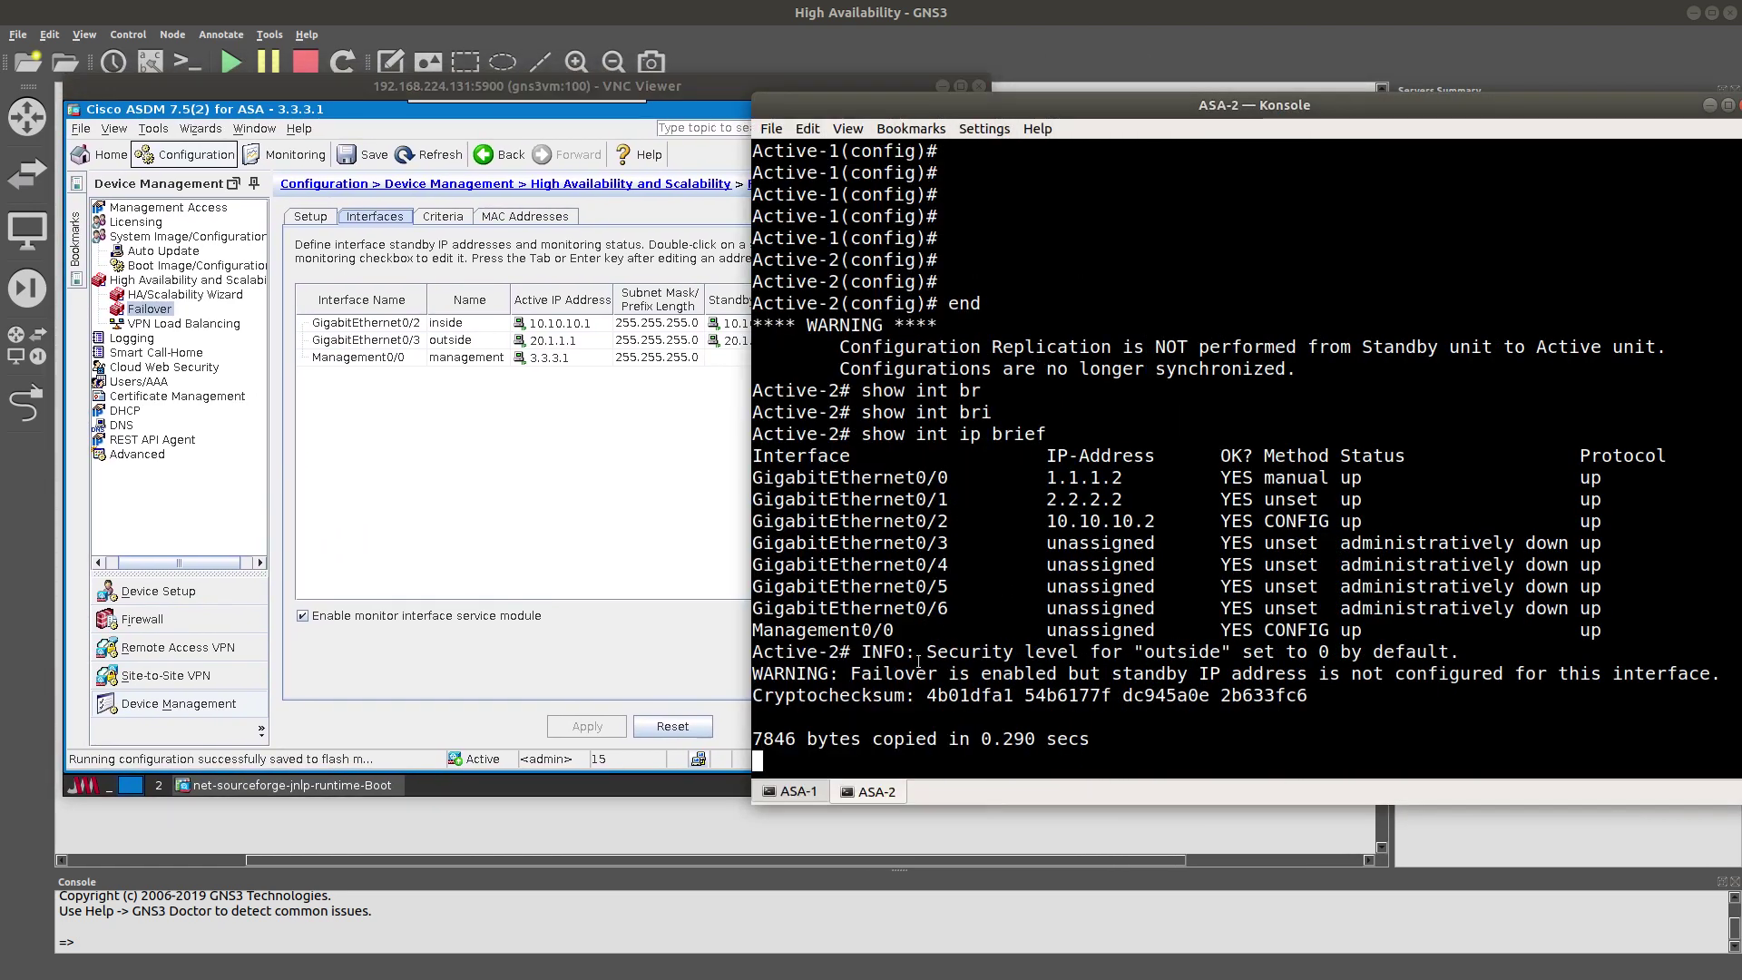
Step: Rerun 'show int ip brief' on ASA-2 and mark the GigabitEthernet0/2 outside address
key(Return)
key(Return)
key(Return)
key(Return)
key(Return)
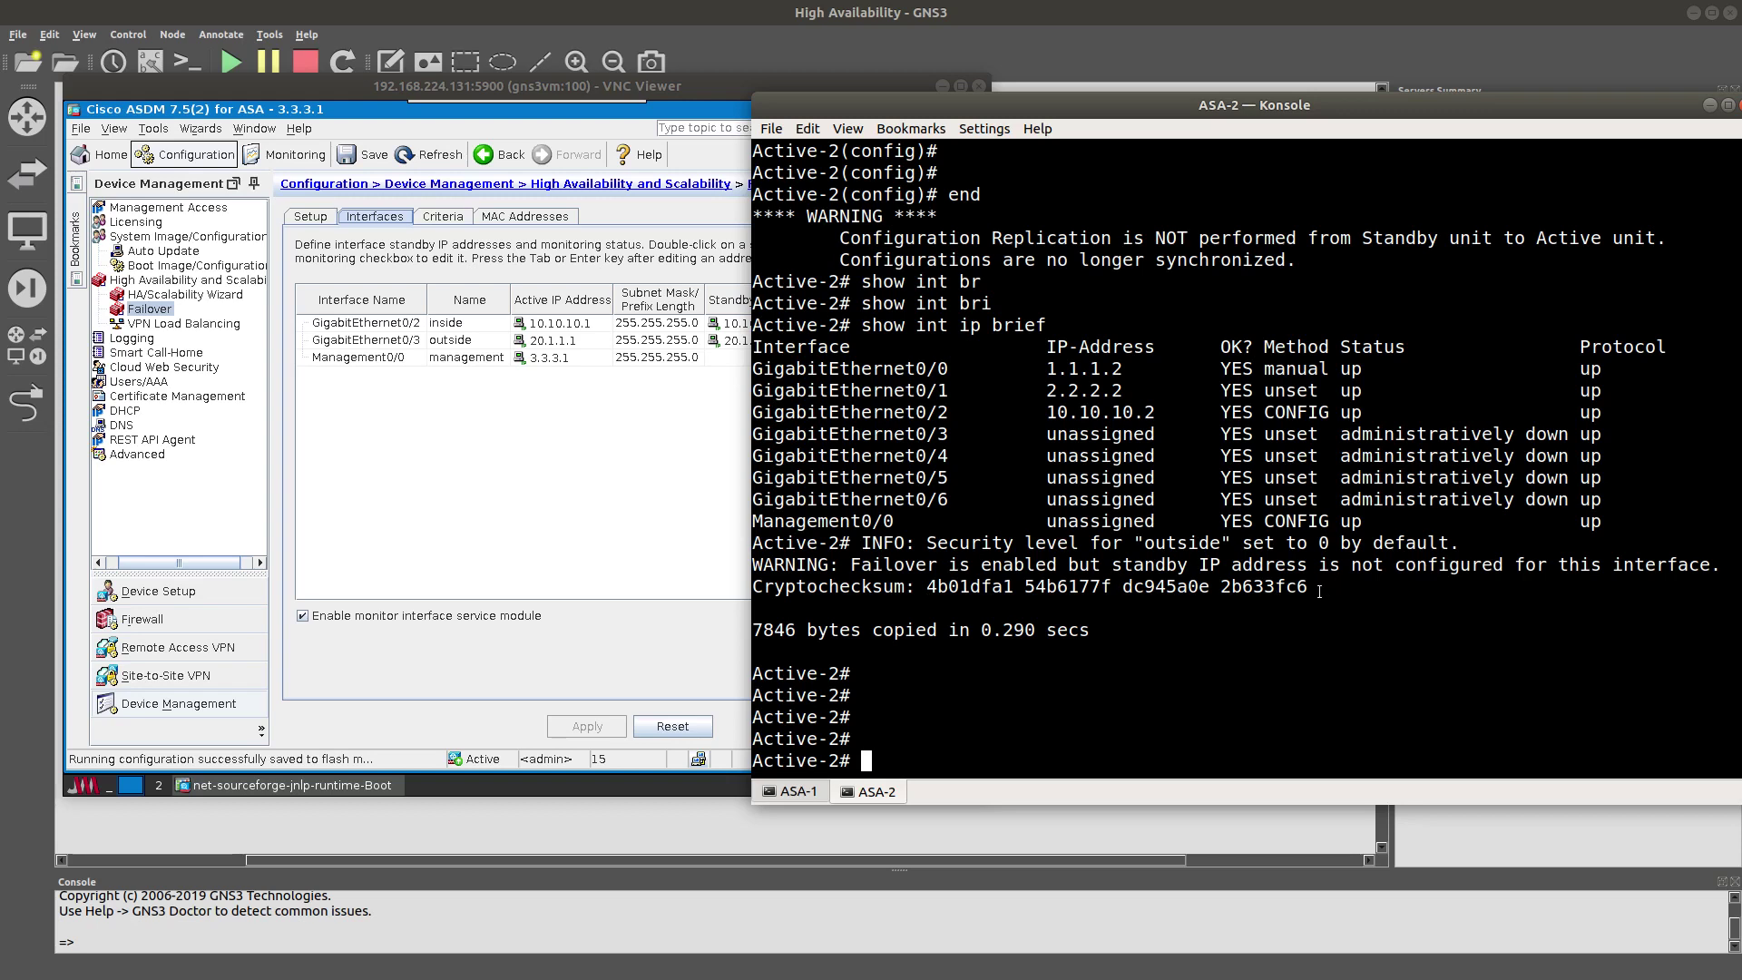
key(Up)
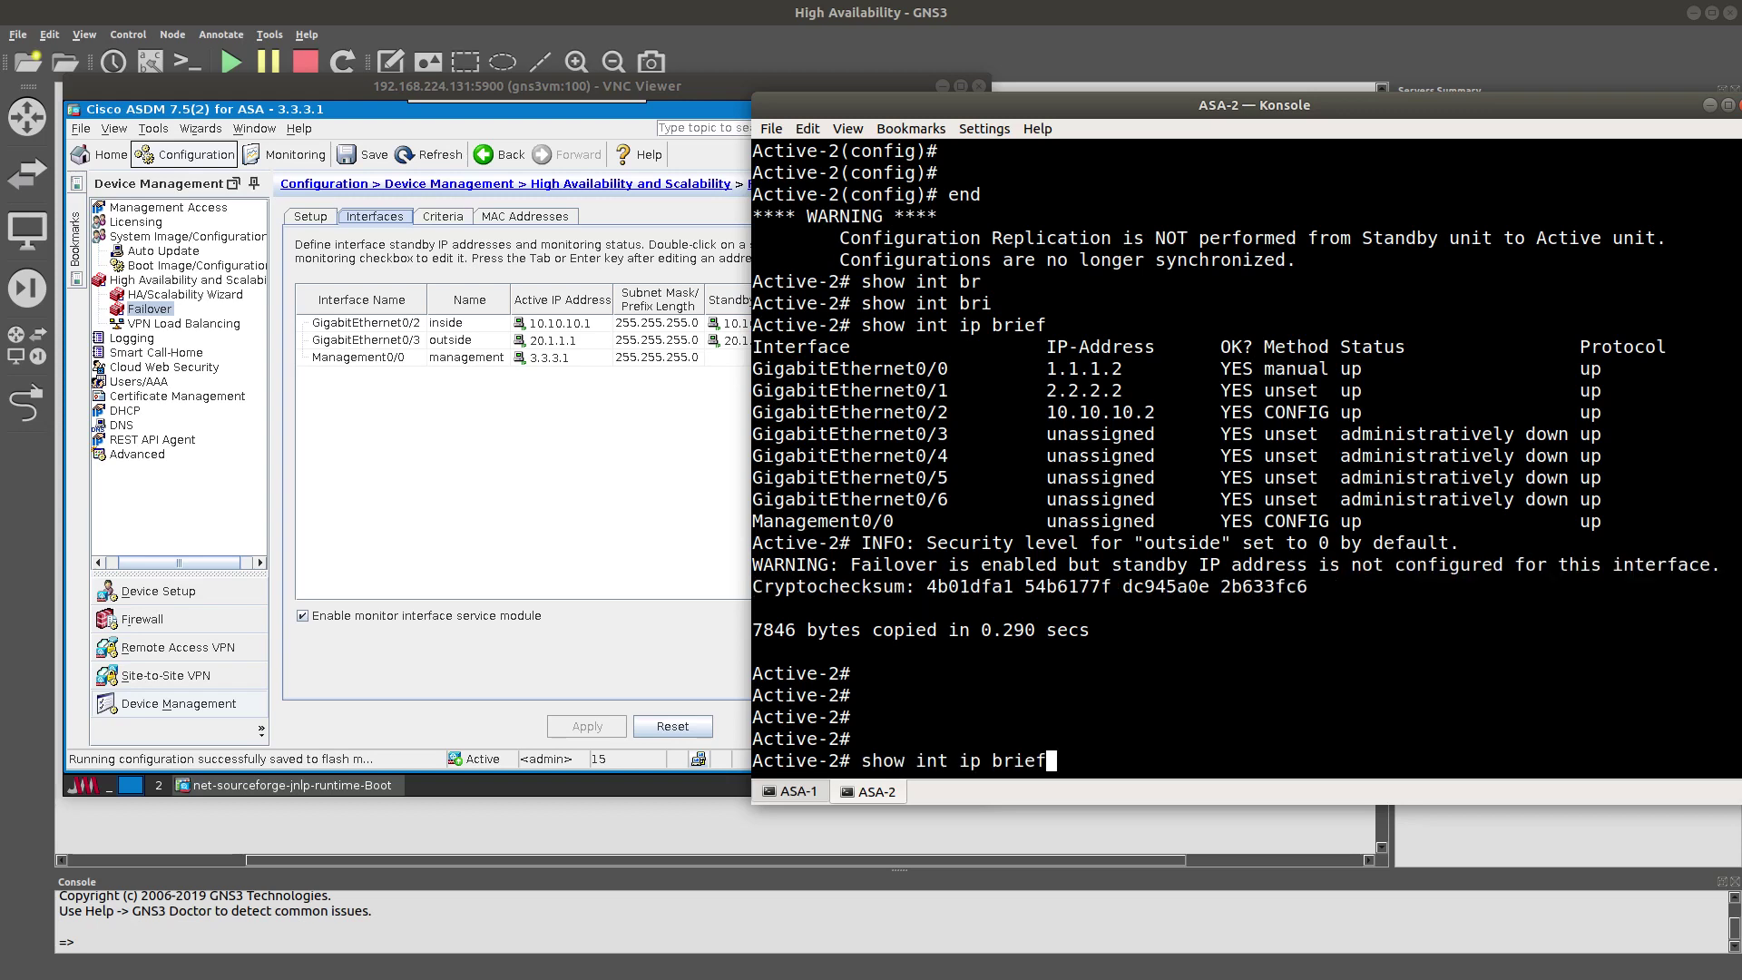
key(Return)
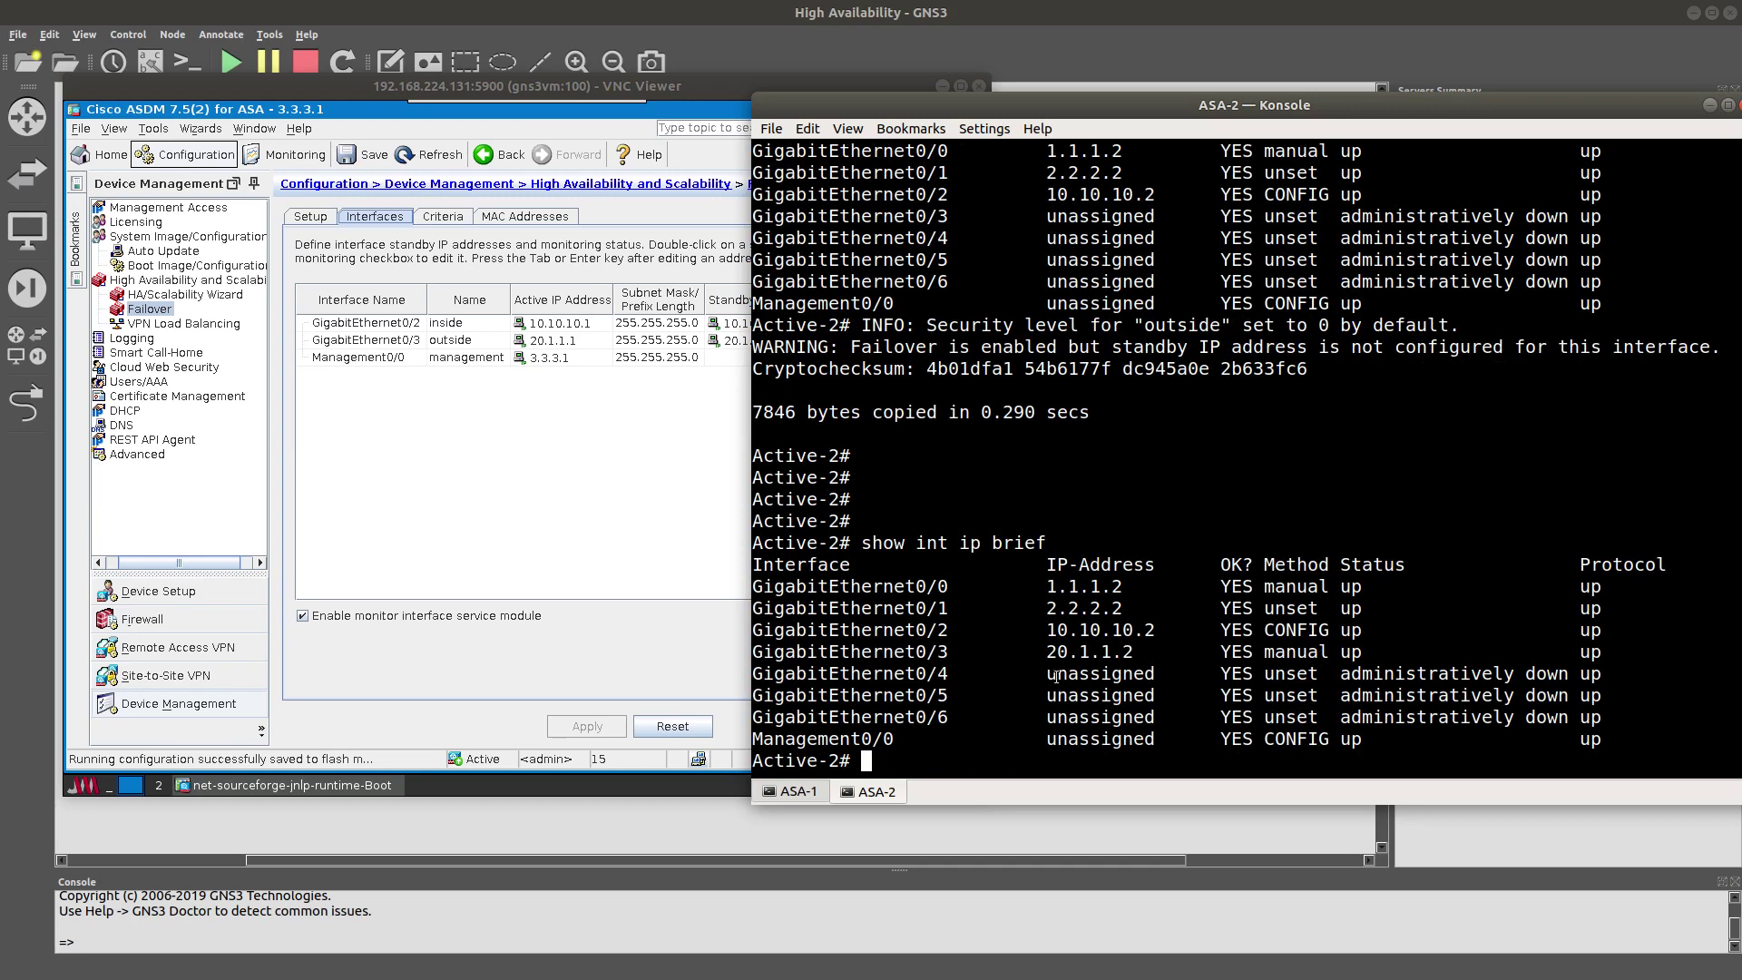
drag(971, 651, 753, 635)
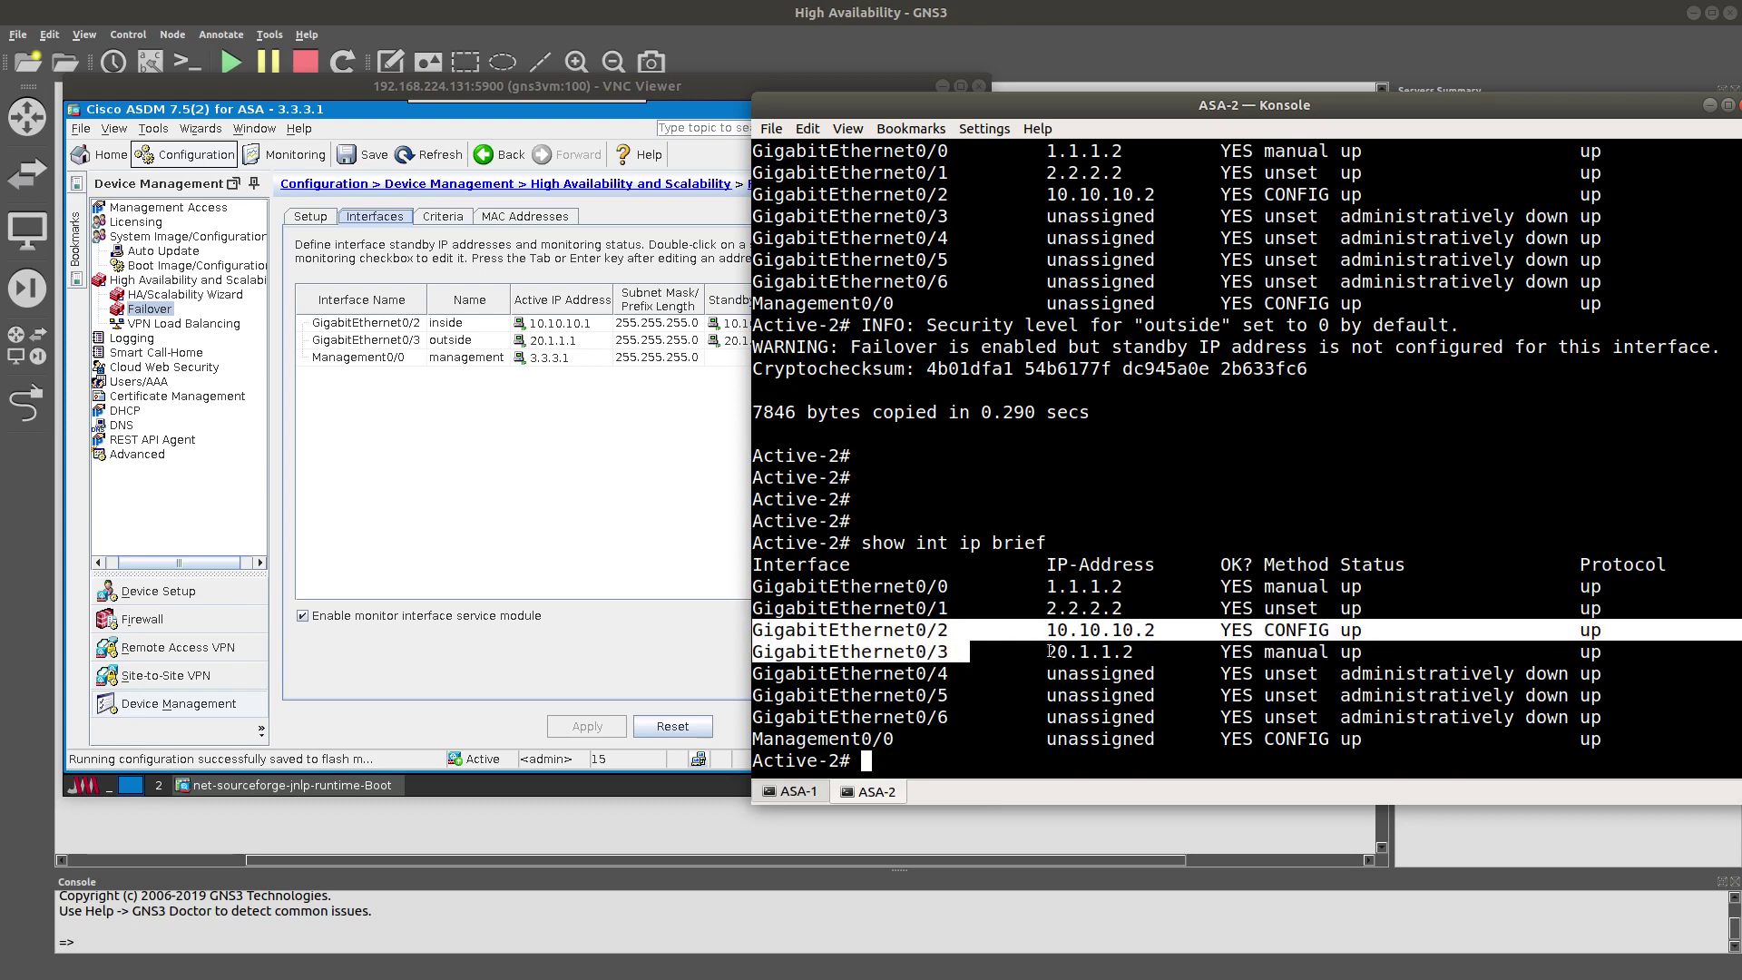
drag(1048, 651, 1108, 651)
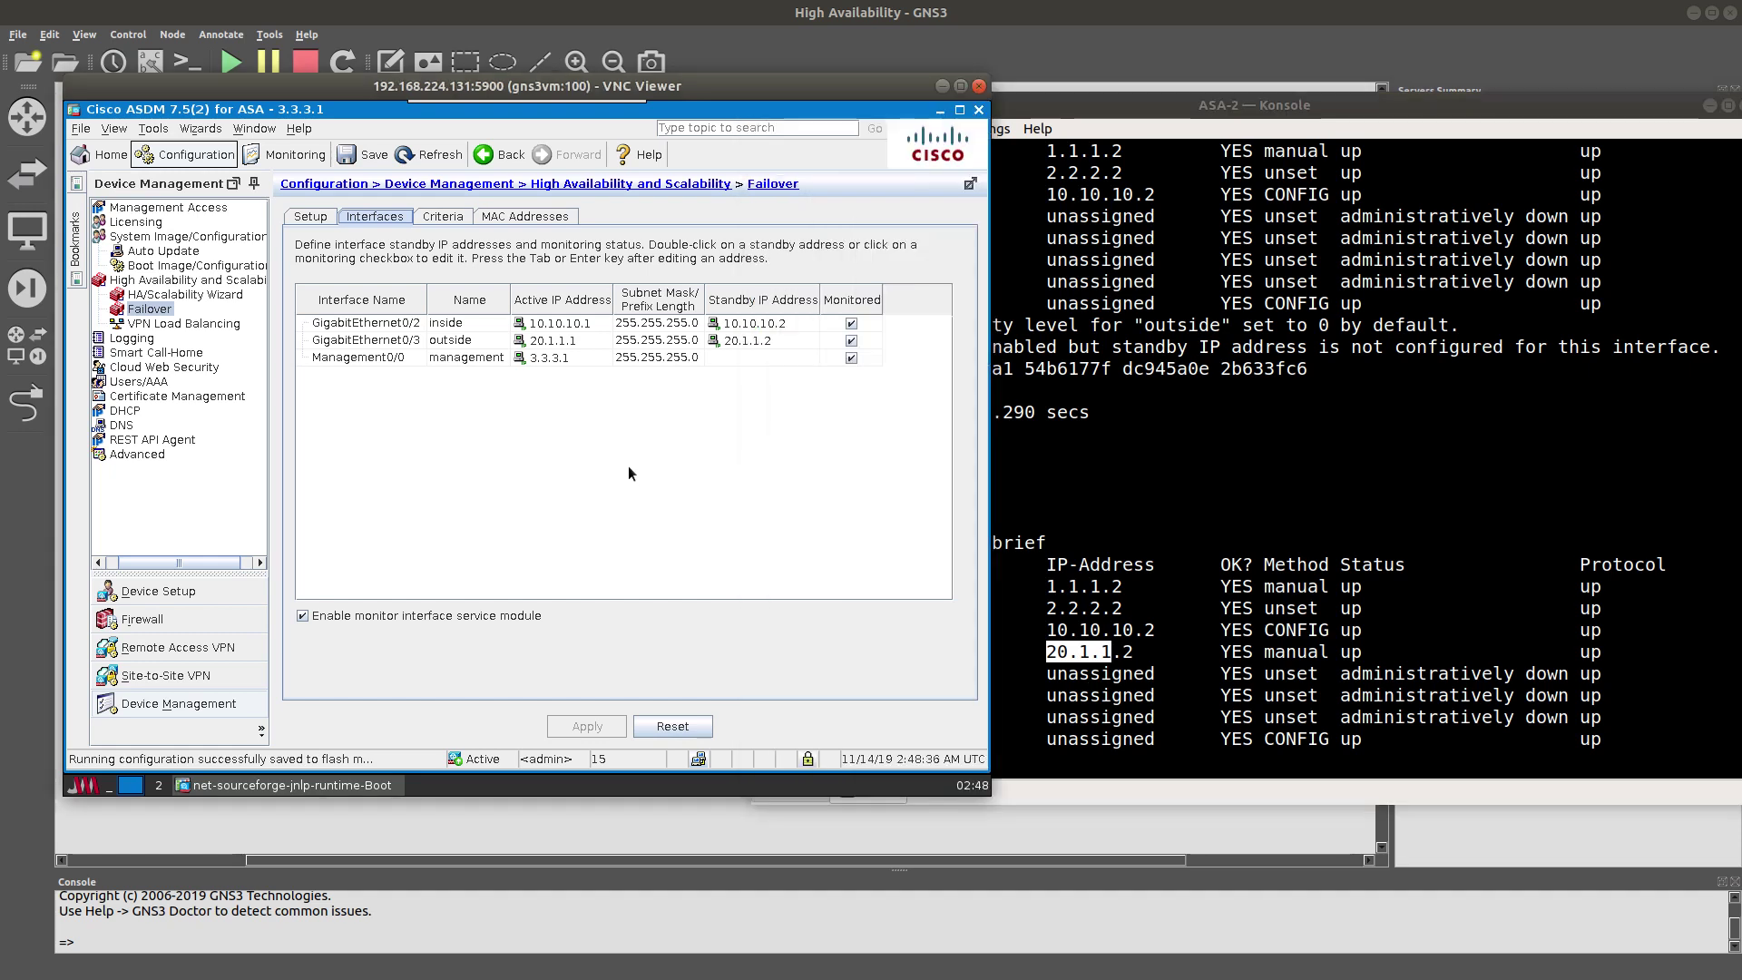
Step: Highlight the GigabitEthernet0/3 standby address 20.1.1.2 and compare it with ASDM's failover interfaces
click(693, 495)
click(1059, 632)
drag(1046, 651, 1142, 649)
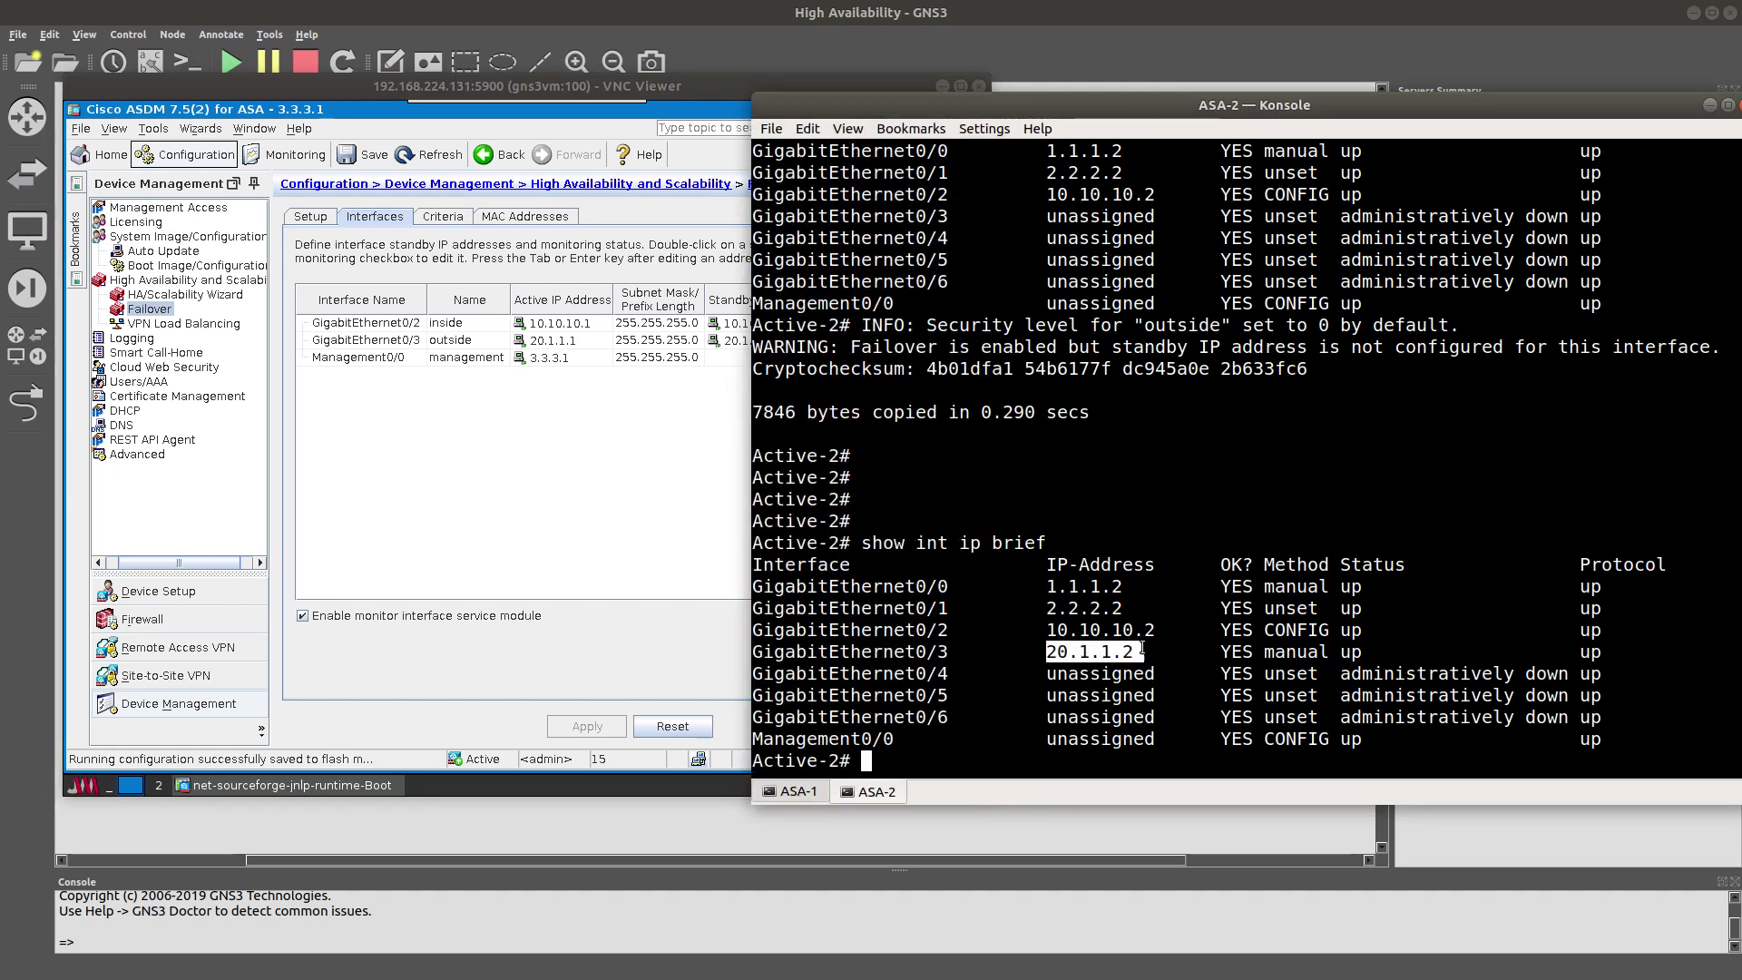
click(622, 483)
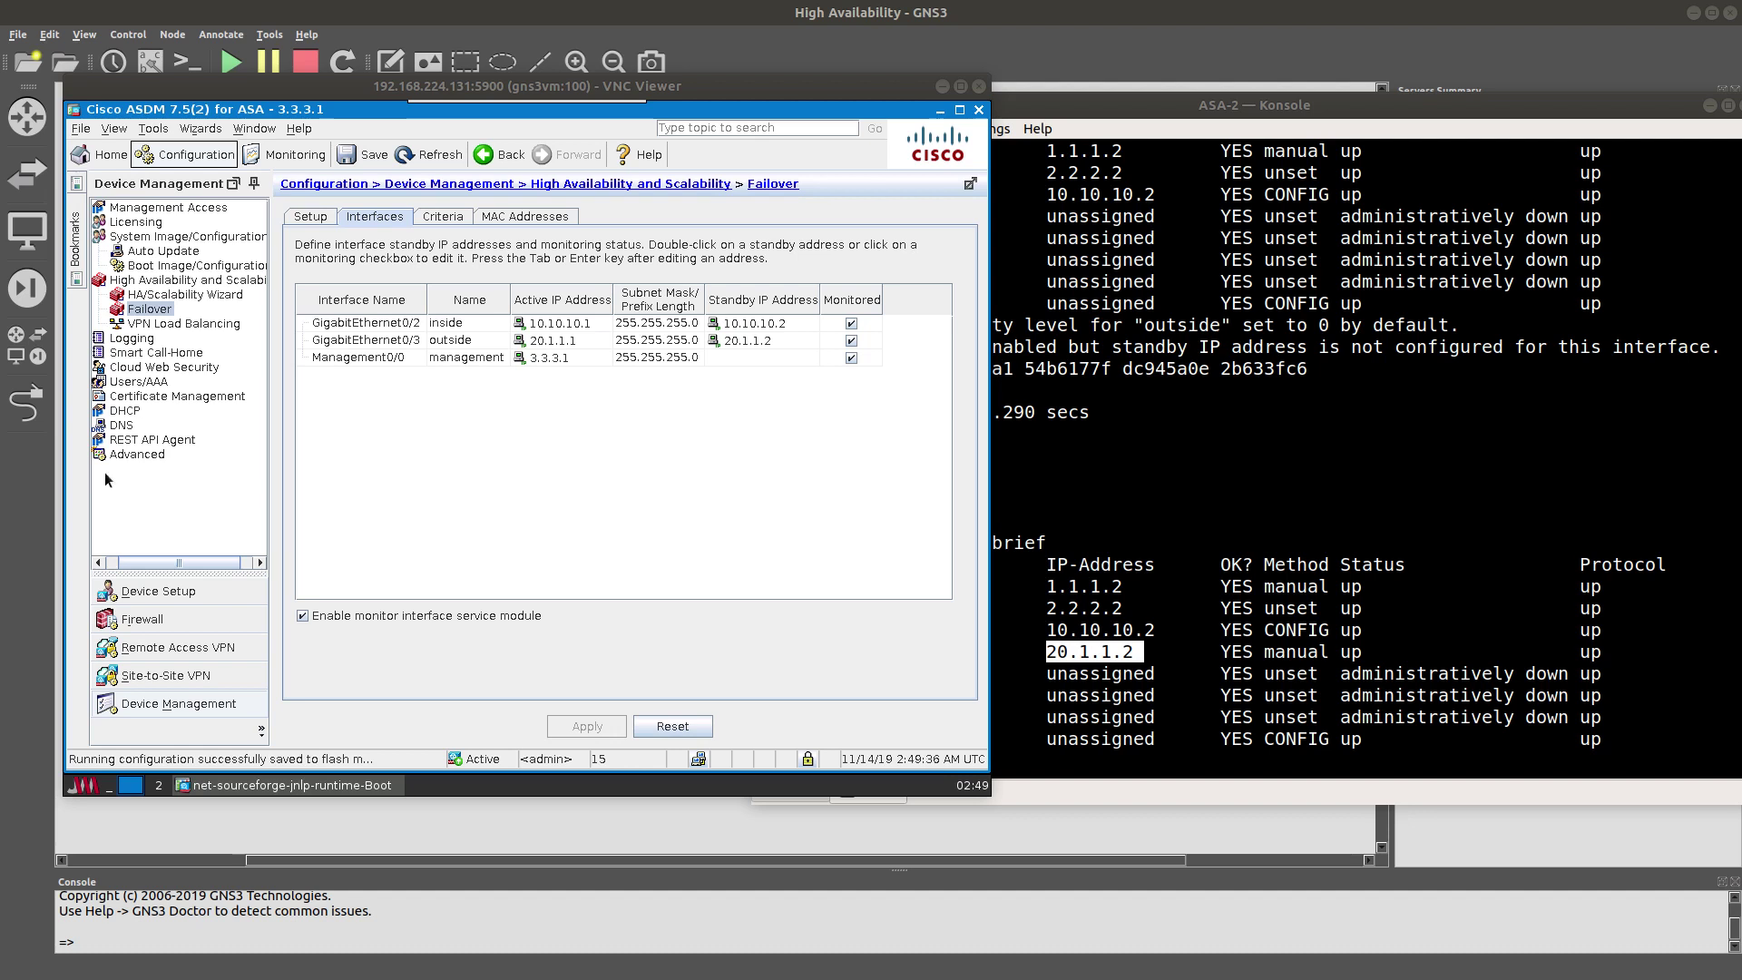
click(1120, 429)
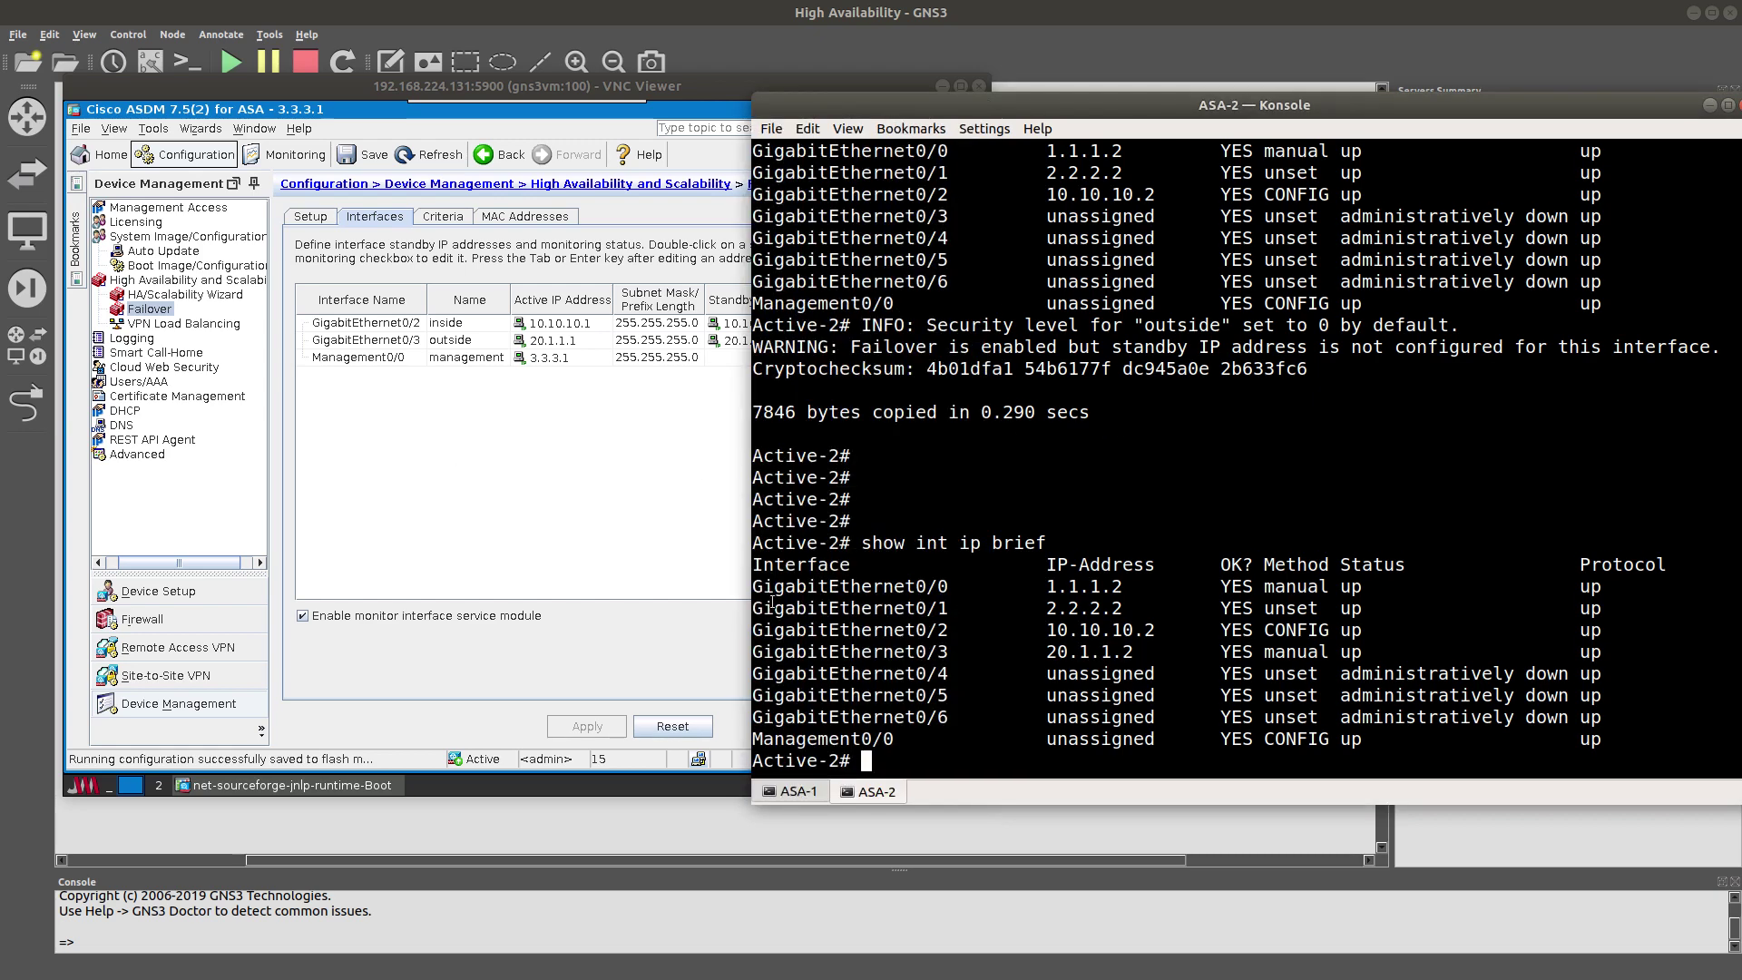
drag(646, 87, 682, 353)
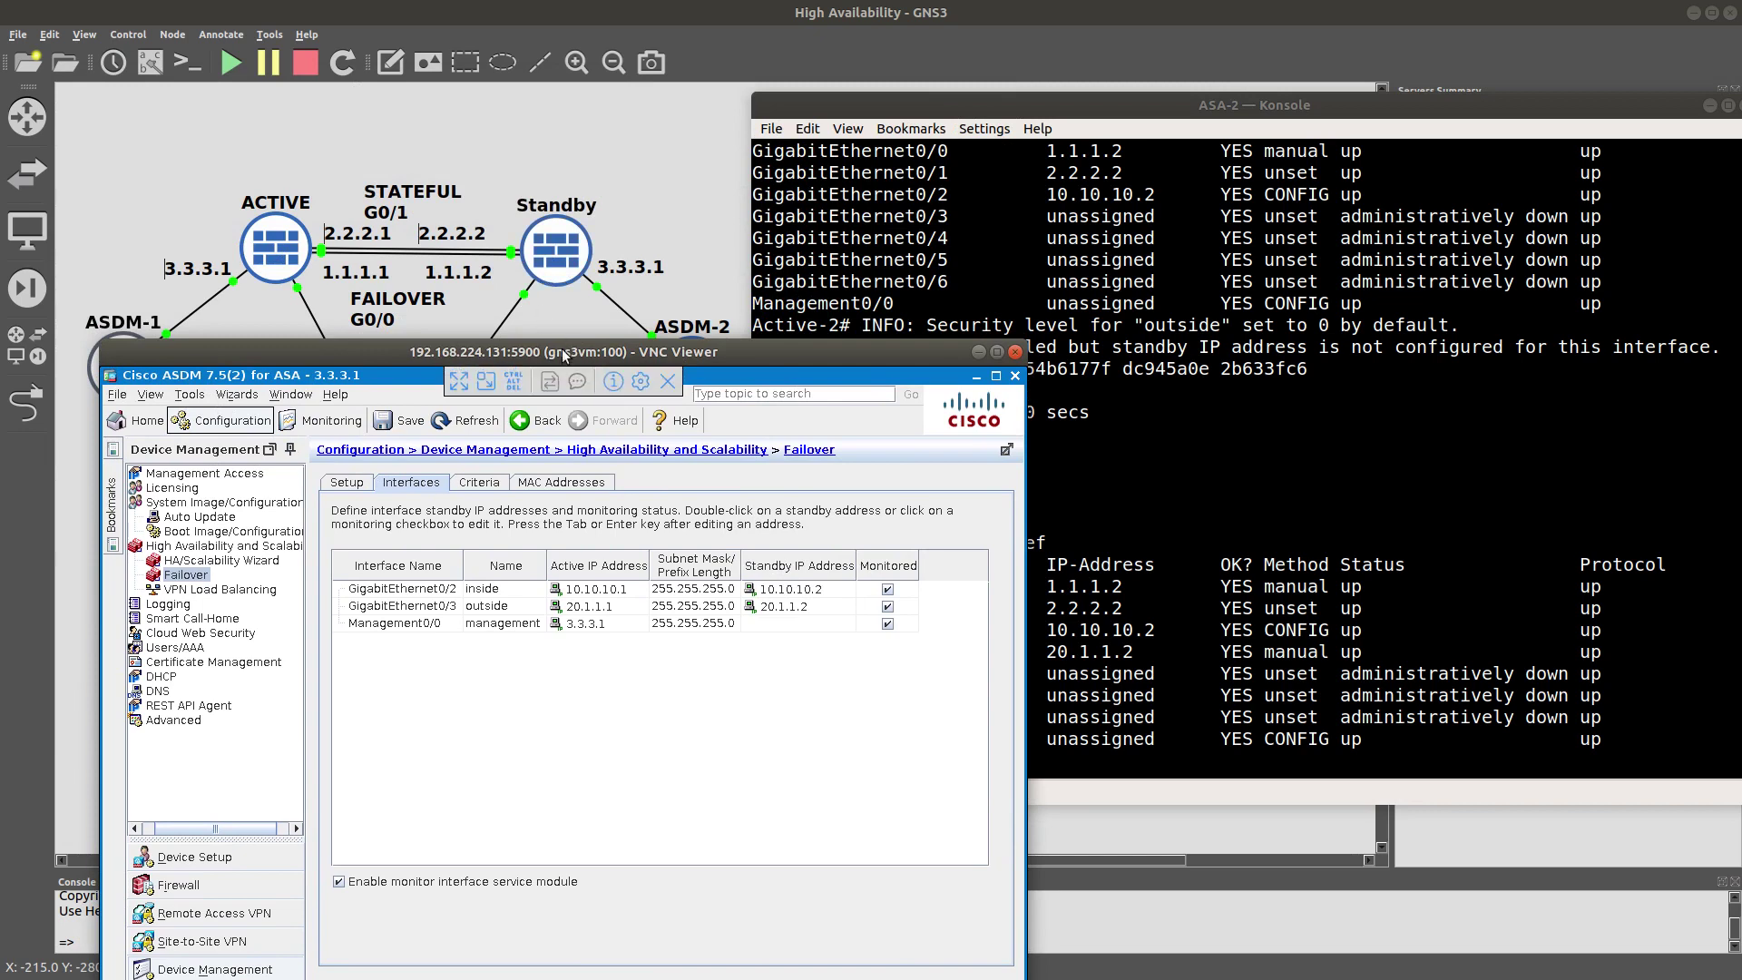
drag(552, 352, 570, 148)
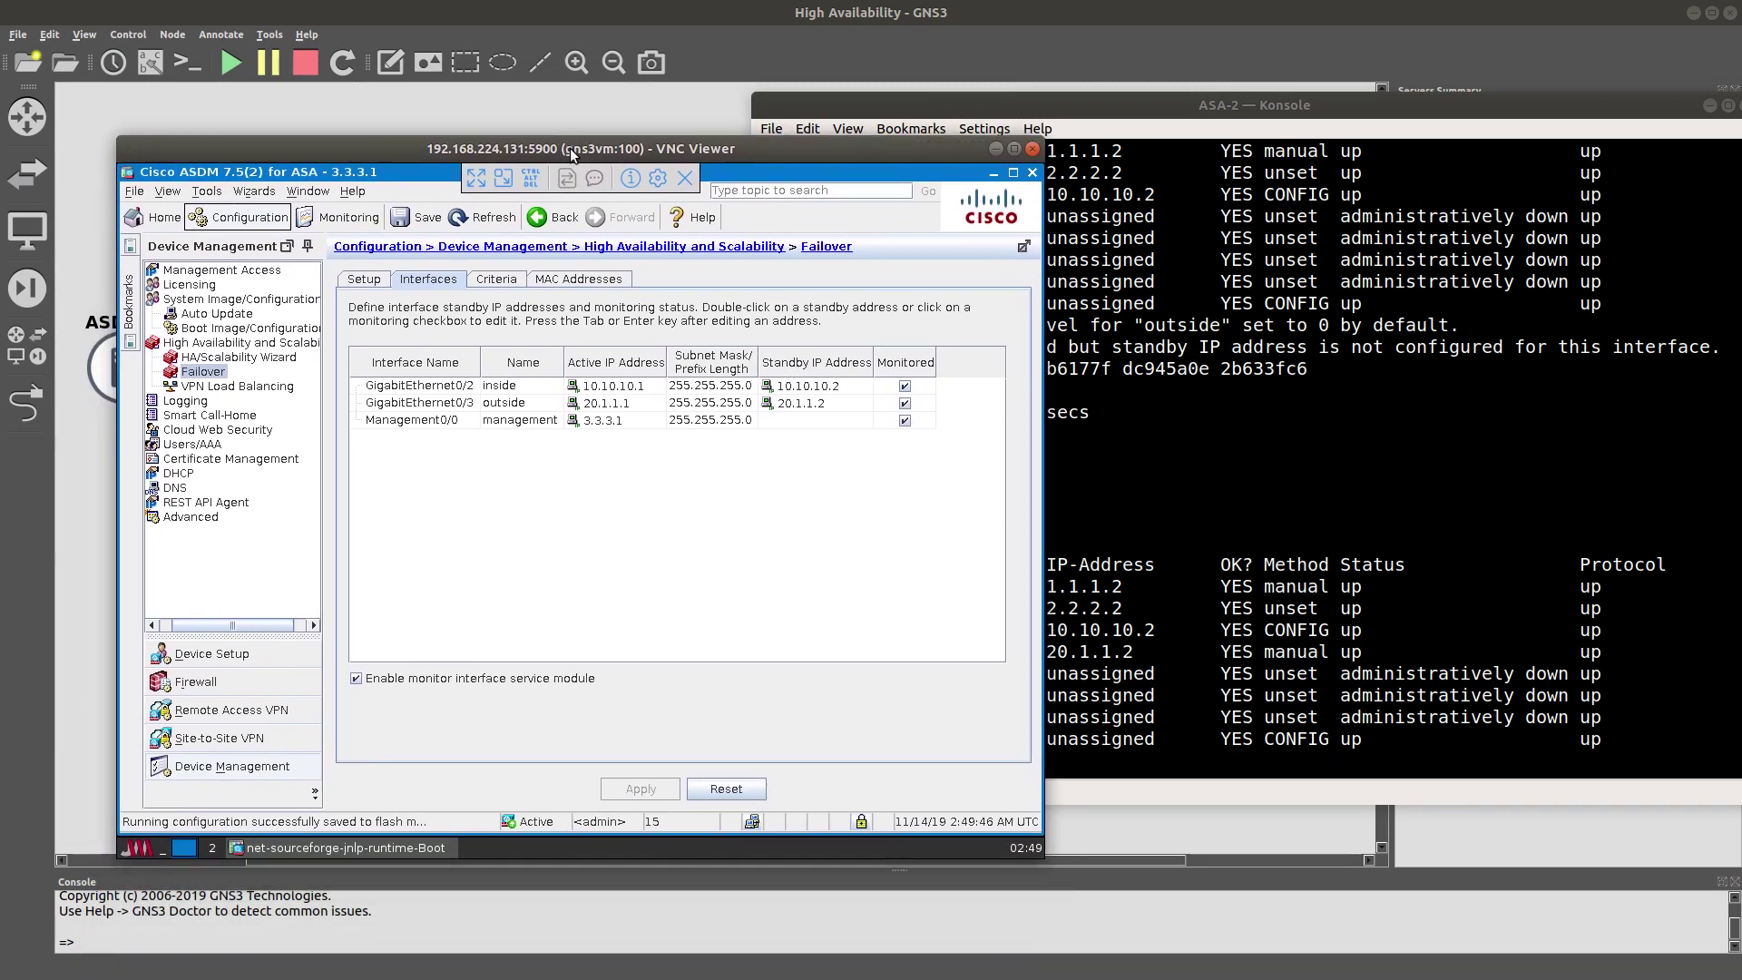
Step: On ASDM's Monitoring > Properties > Failover > Status page, make this primary unit standby
click(332, 218)
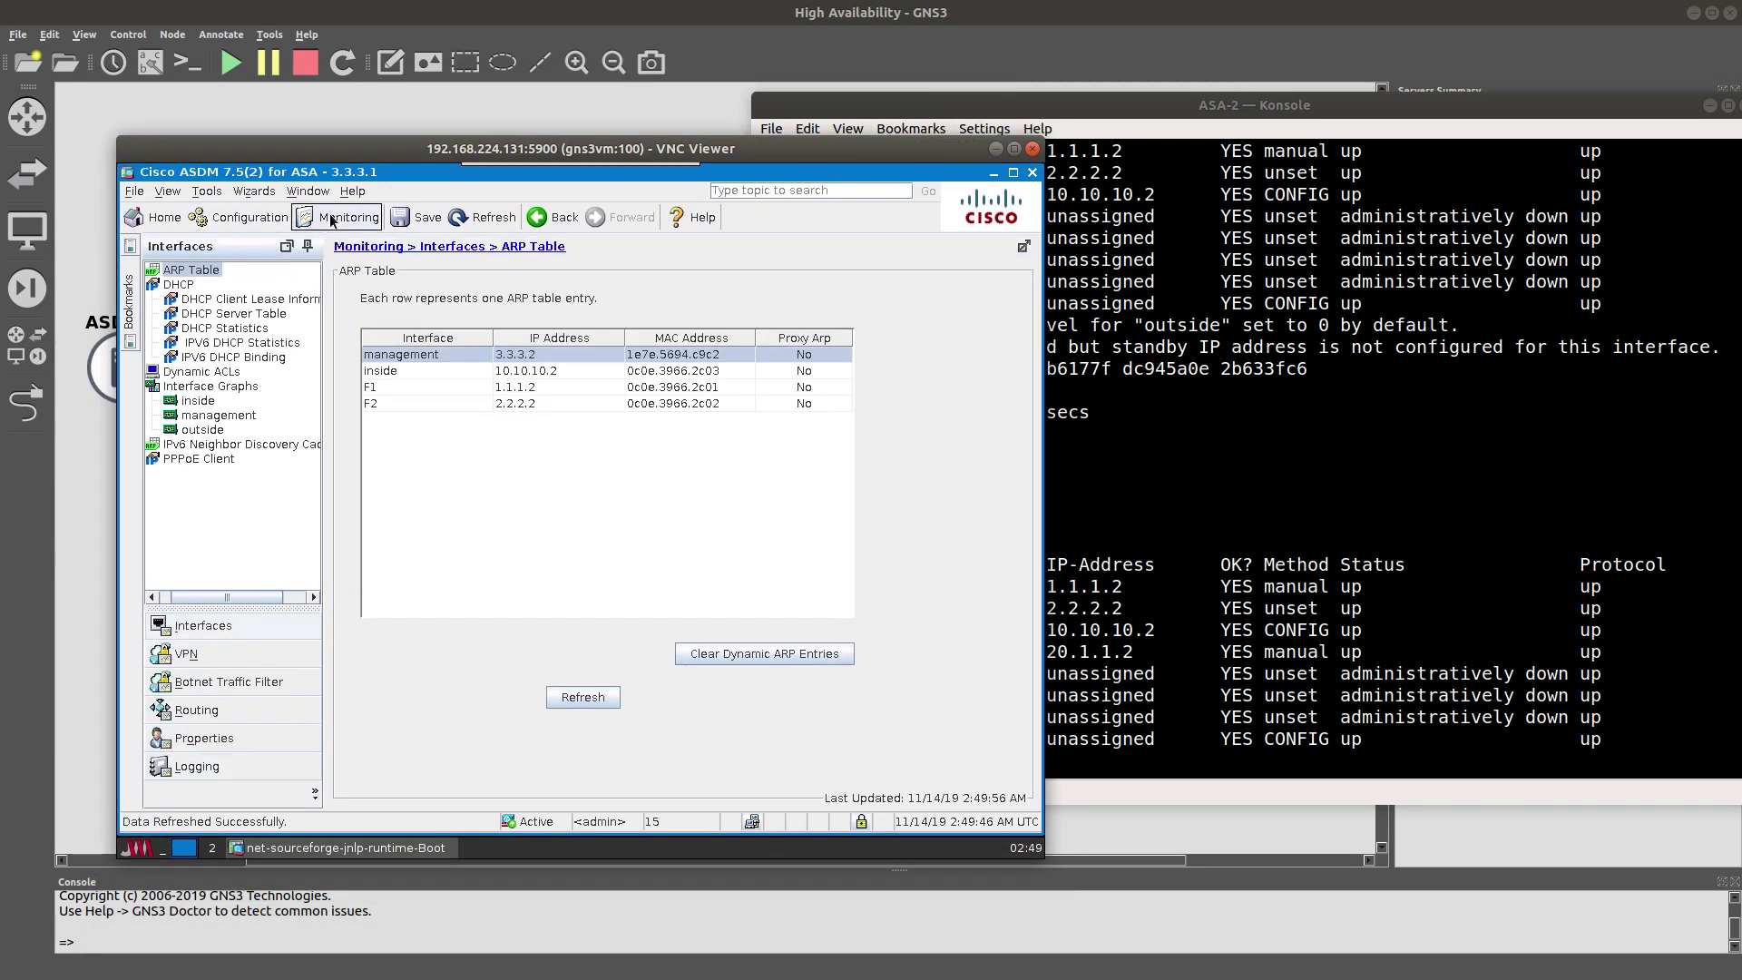
click(208, 740)
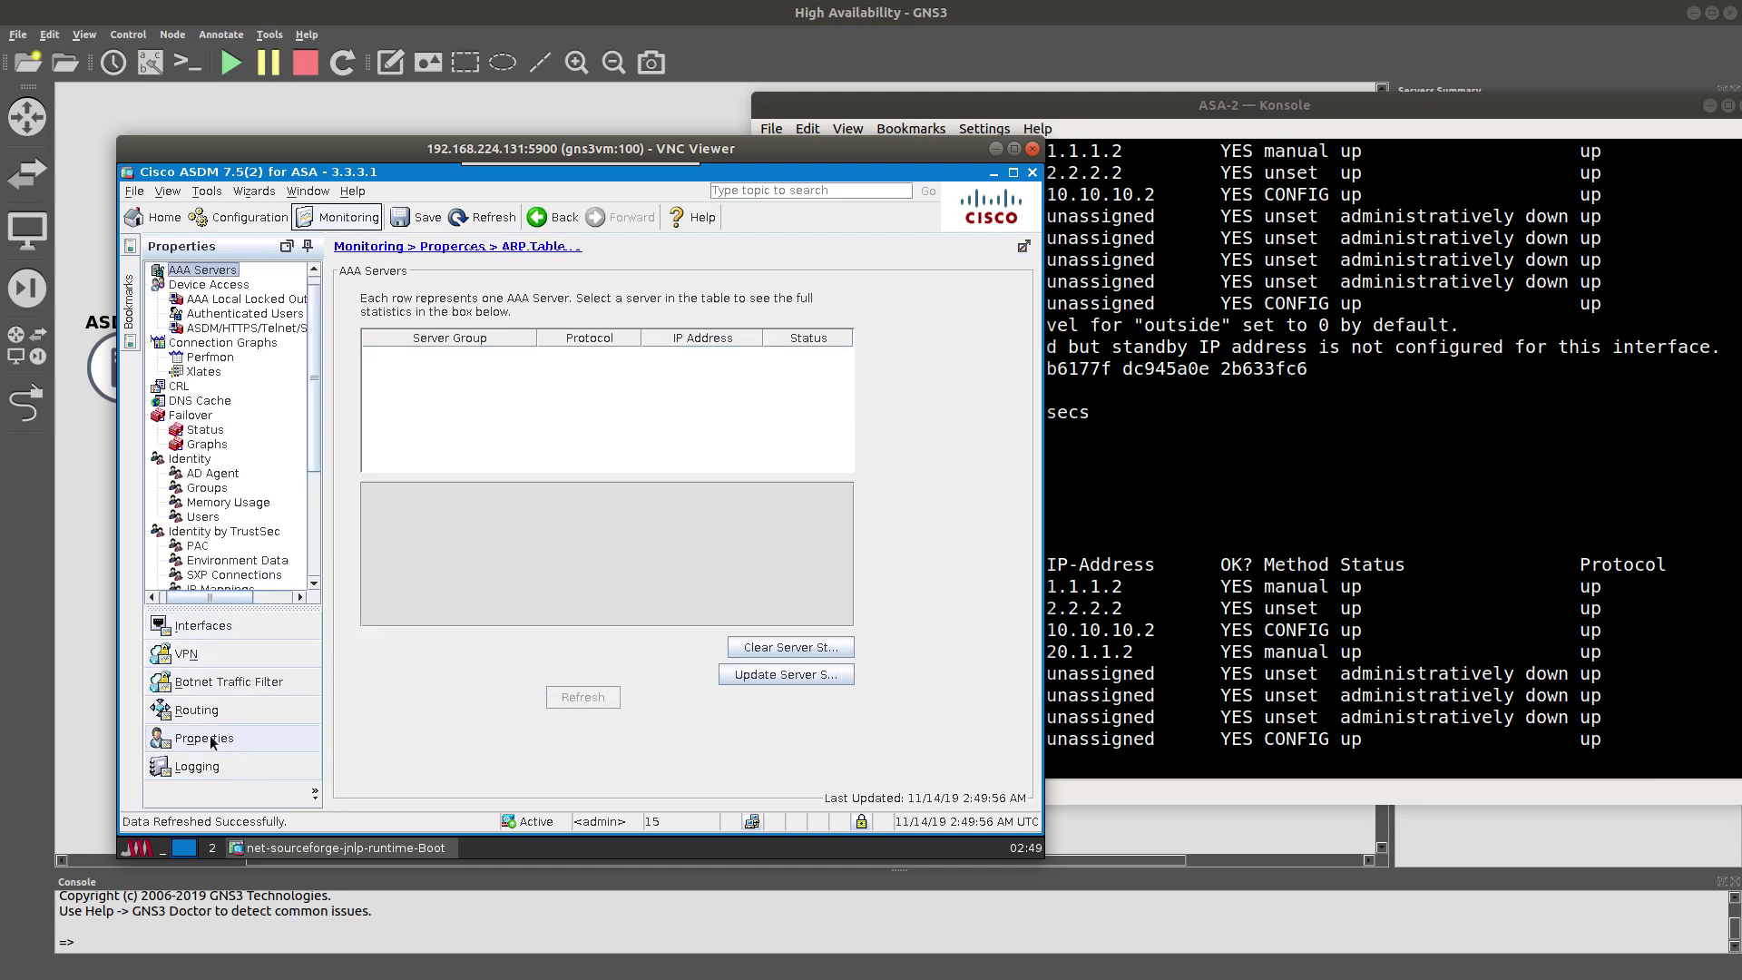
click(211, 432)
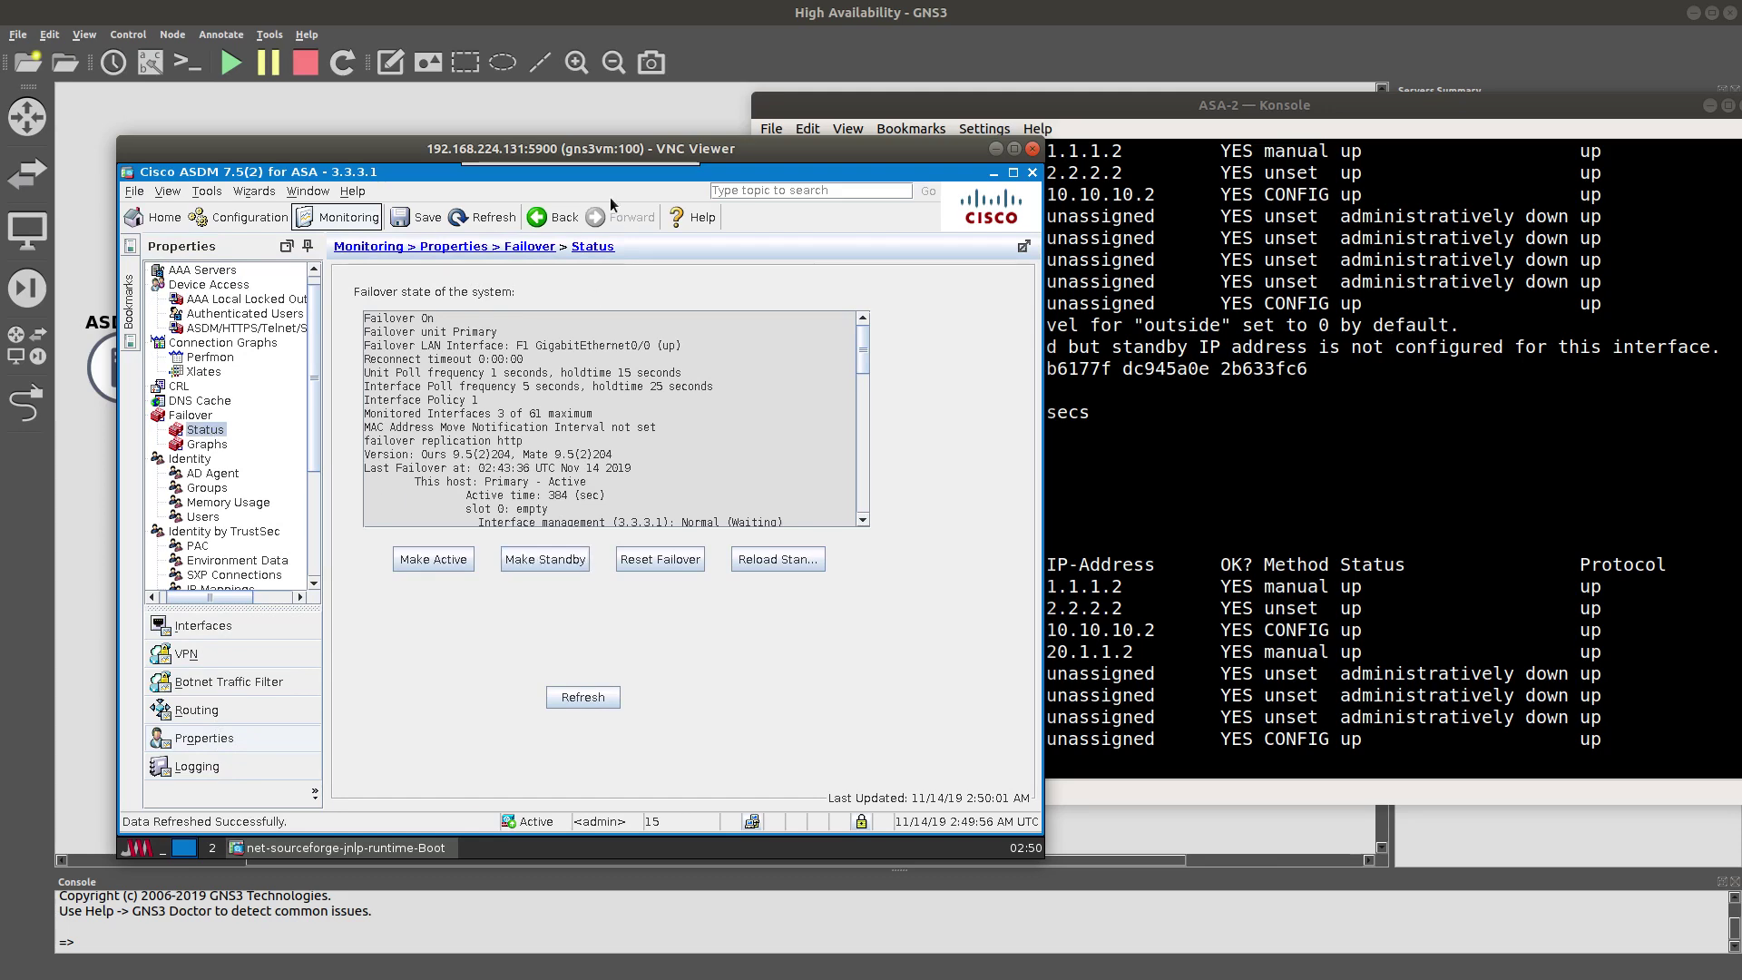
drag(581, 149, 1075, 121)
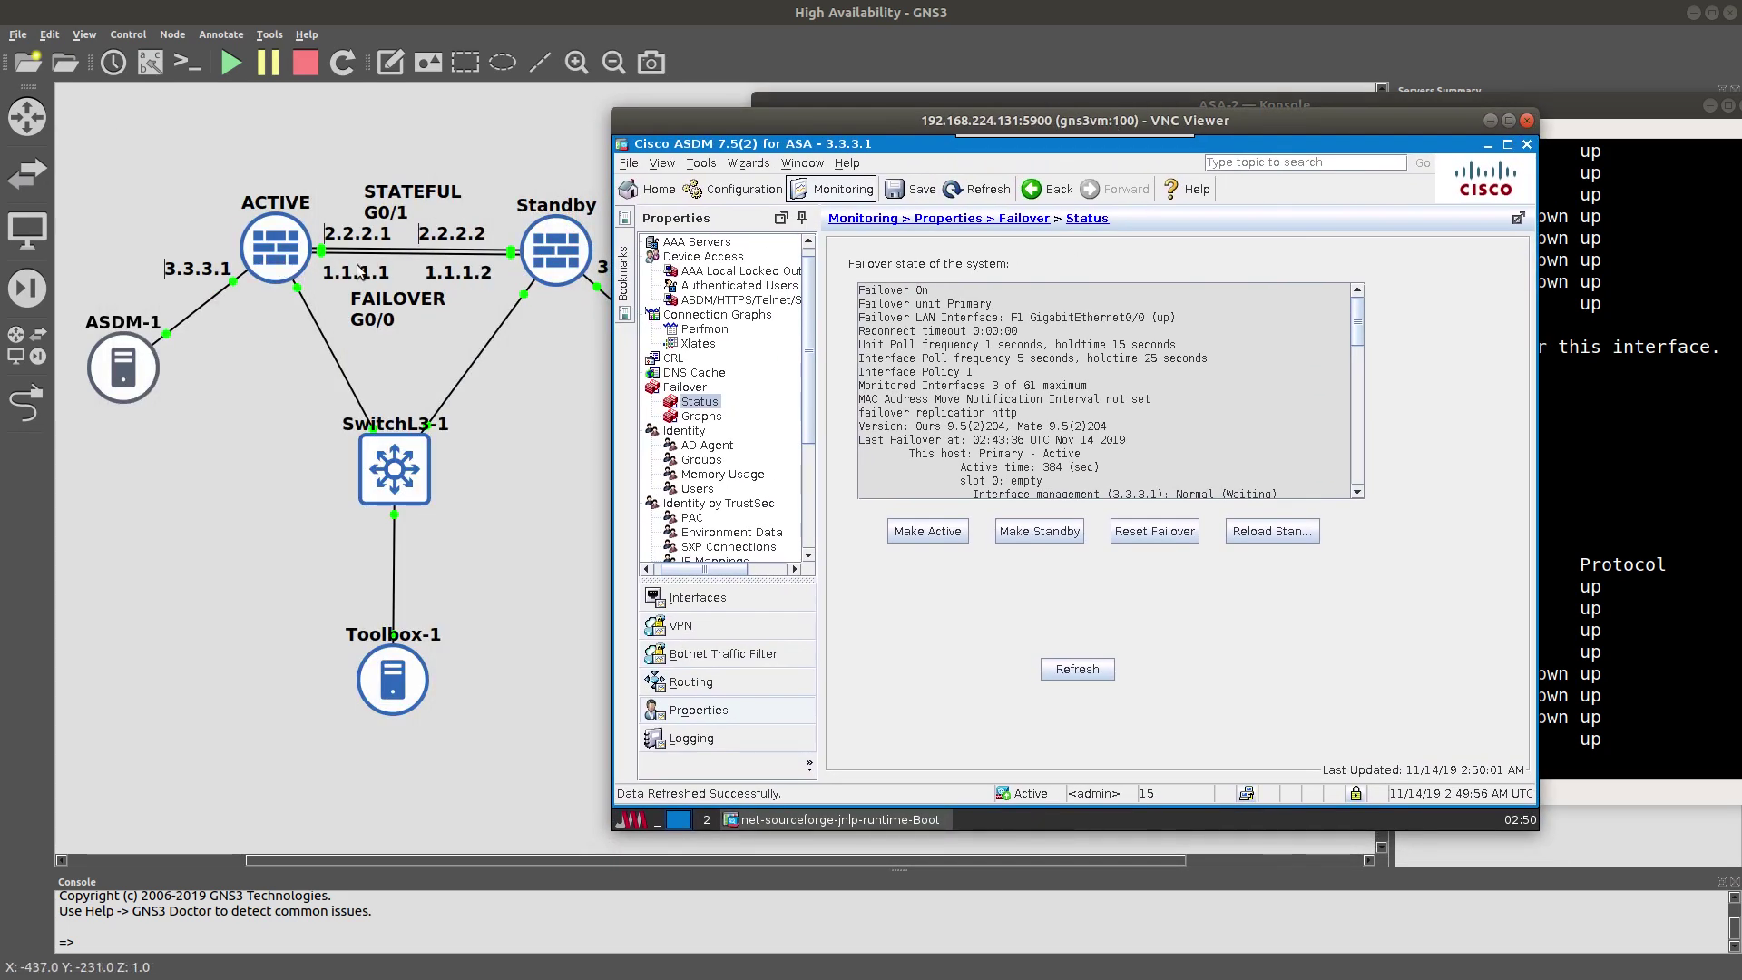
click(1031, 536)
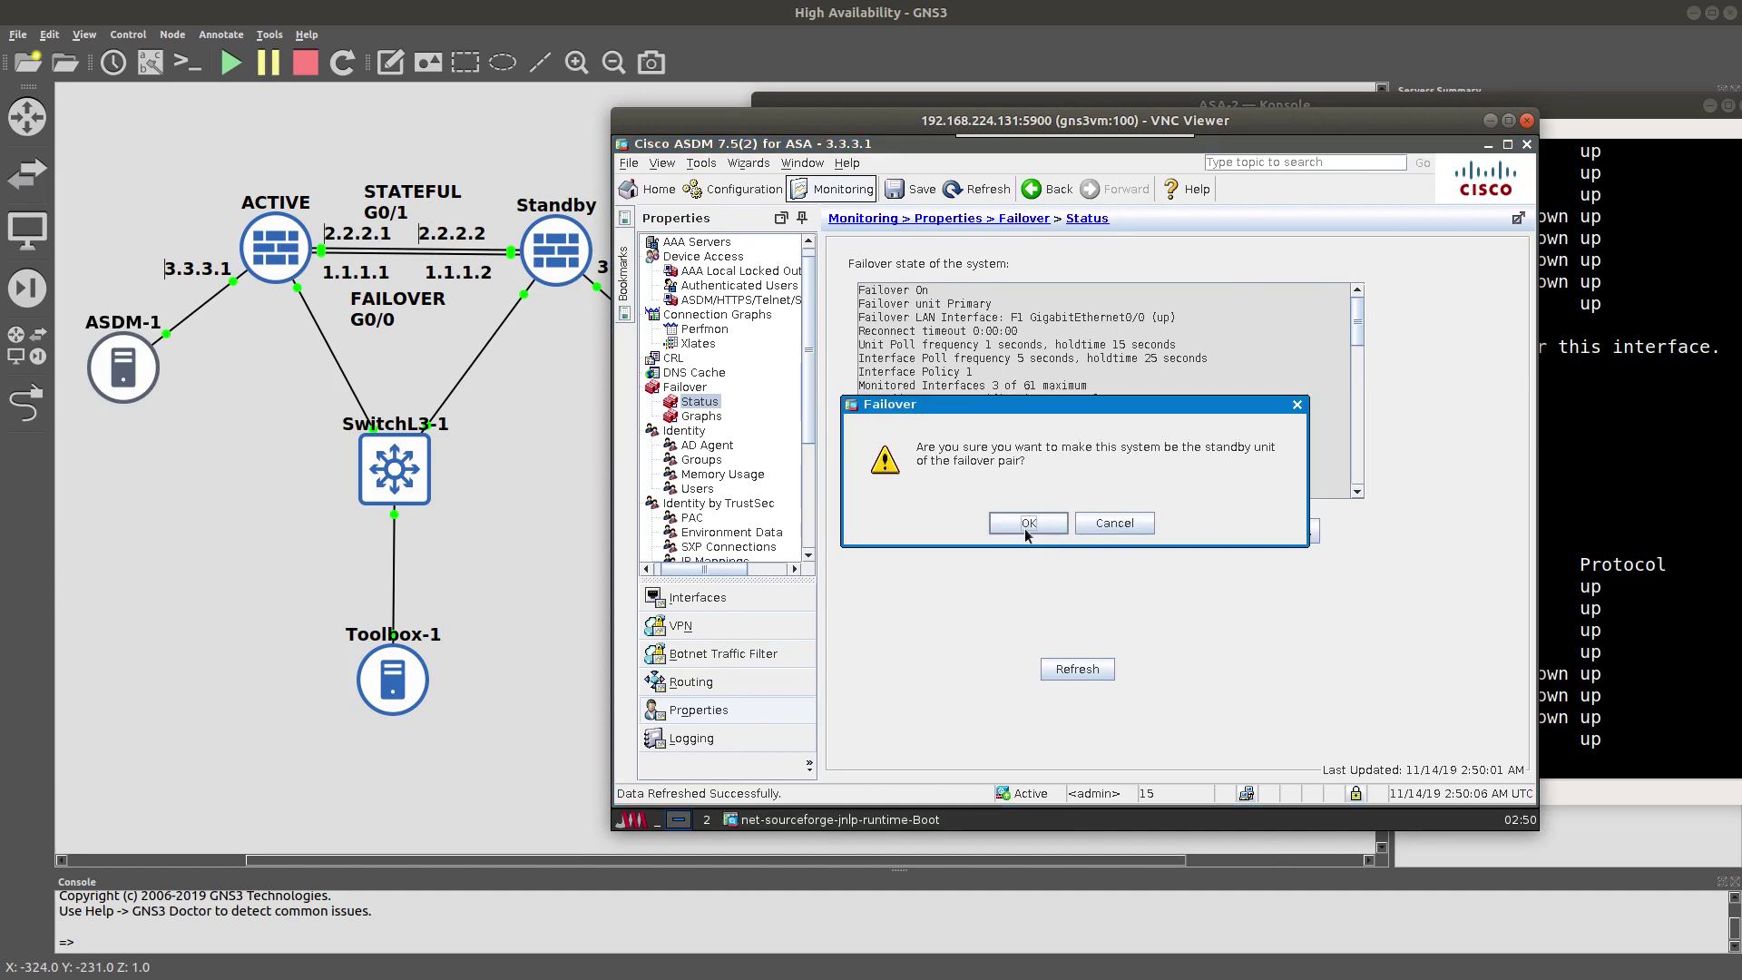
click(1029, 531)
Step: Watch the ASA-2 console report that it is switching to active
drag(1259, 120, 770, 133)
click(927, 696)
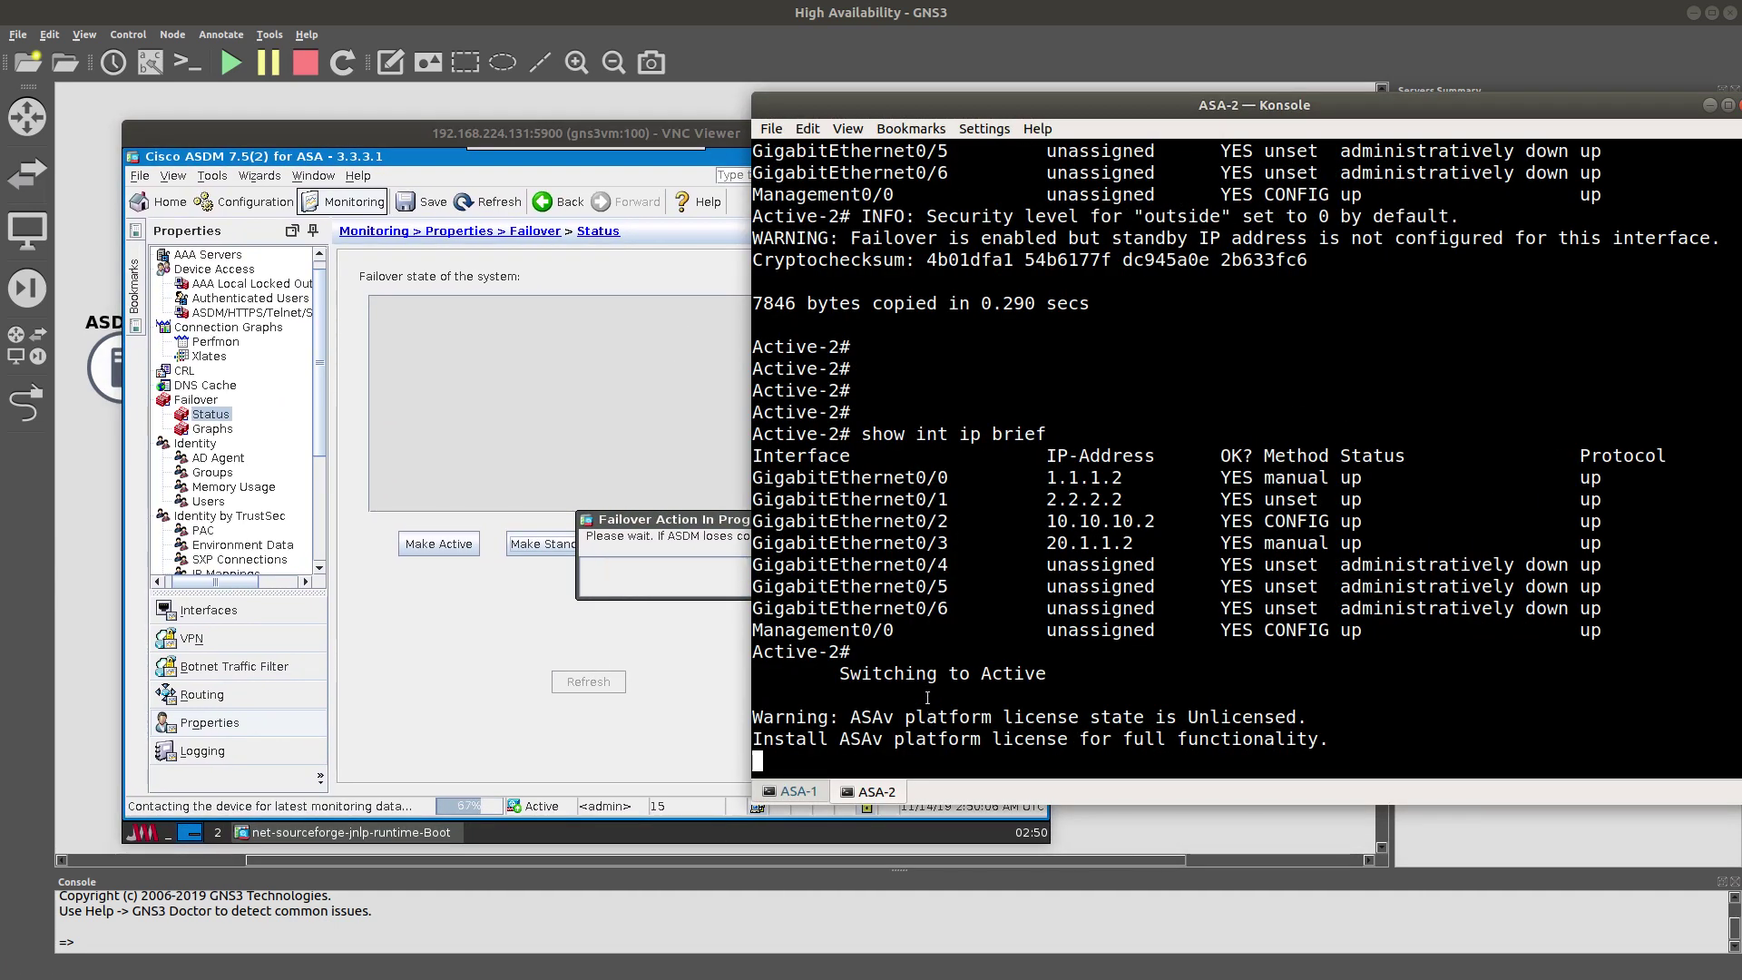
key(Return)
key(Return)
key(Return)
key(Return)
key(Return)
key(Return)
key(Return)
key(Return)
key(Return)
key(Return)
key(Return)
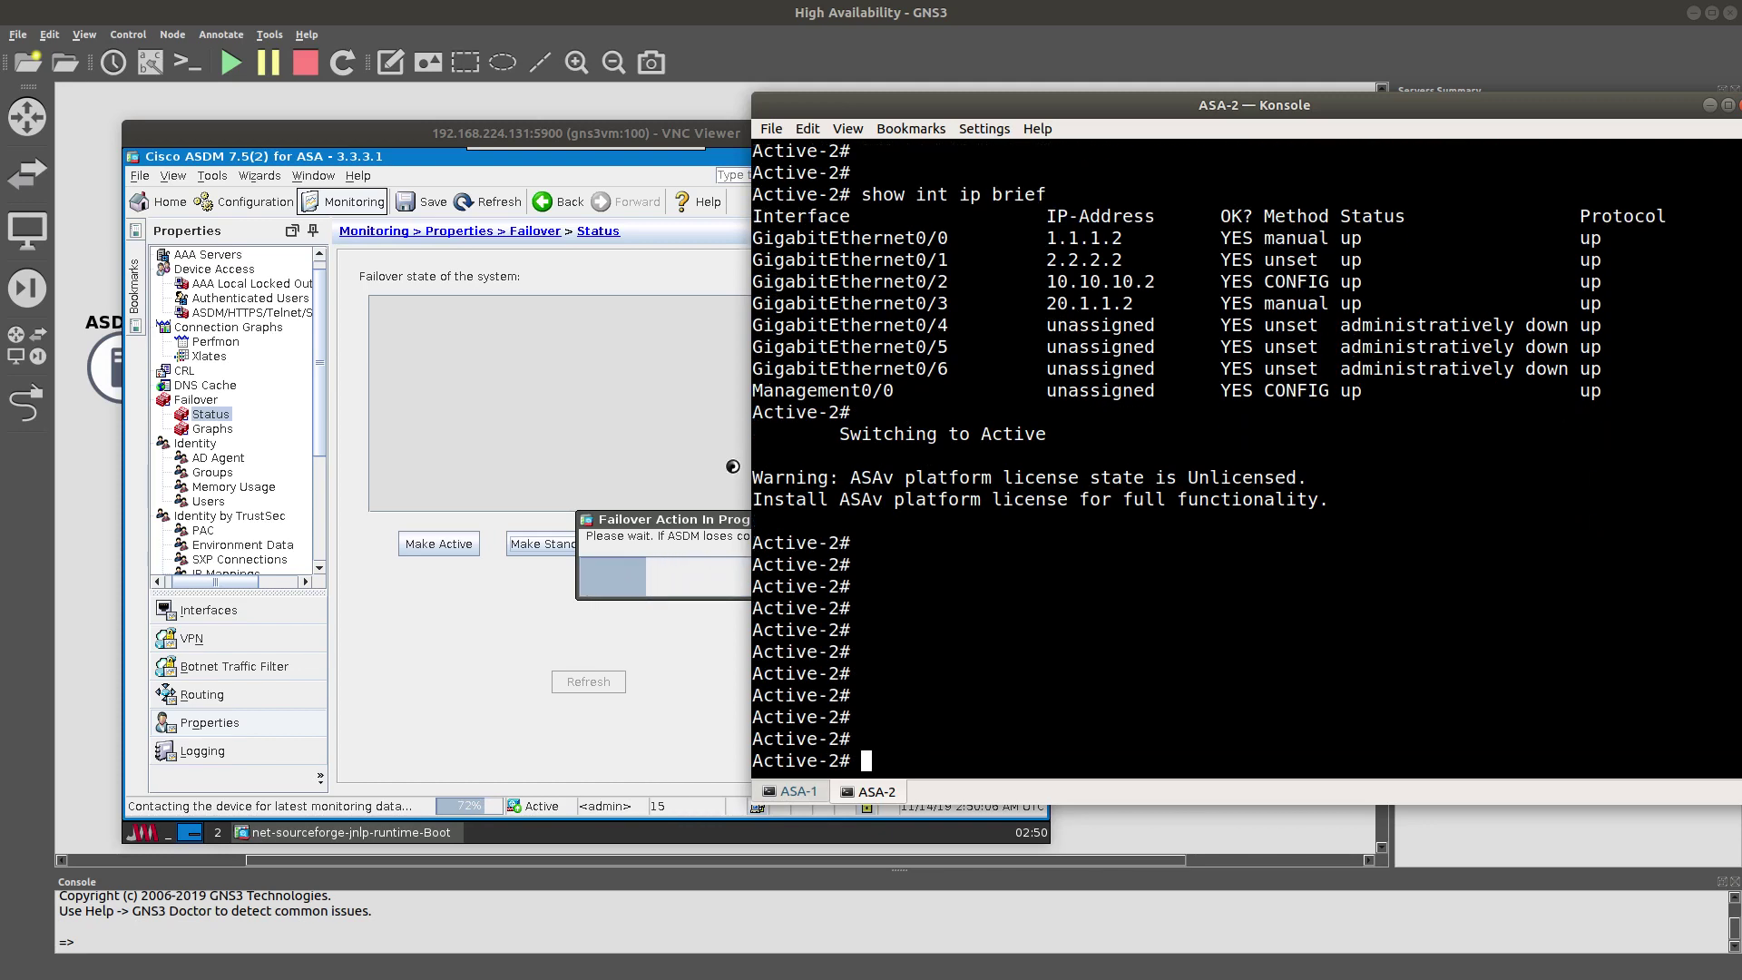
key(Return)
key(Return)
key(Return)
key(Return)
key(Return)
key(Return)
key(Return)
key(Return)
key(Return)
key(Return)
key(Return)
key(Return)
key(Return)
key(Return)
key(Return)
key(Return)
key(Return)
key(Return)
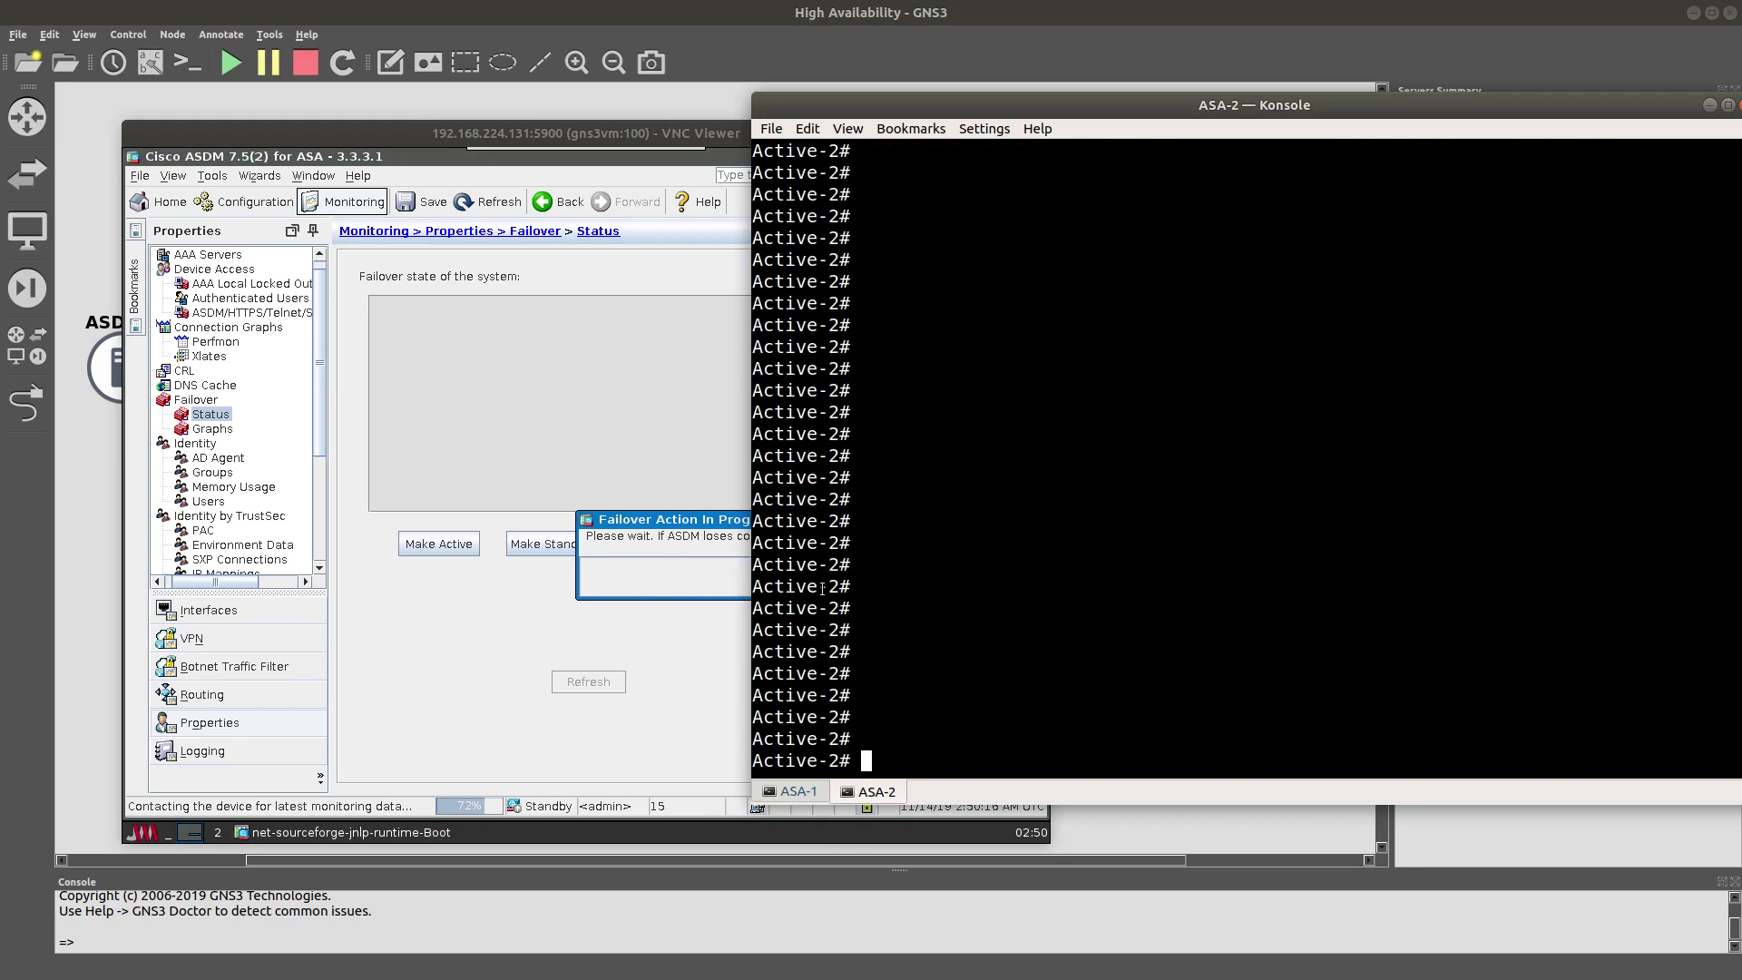
drag(933, 102, 1153, 112)
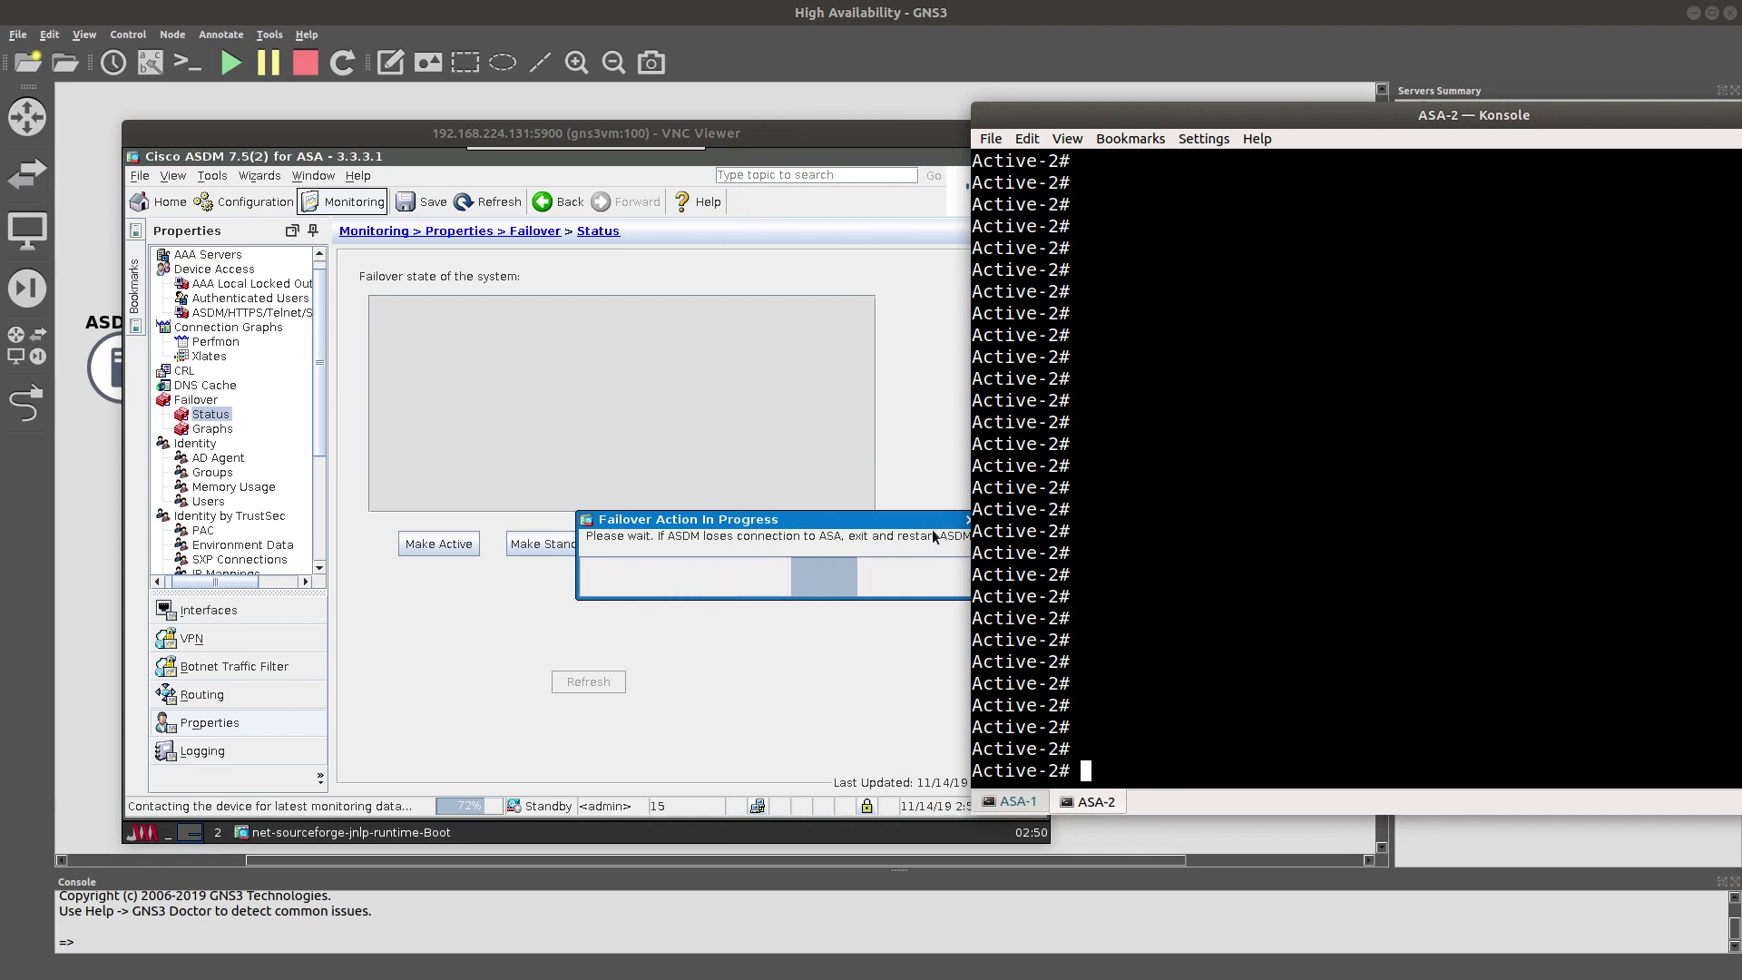
Step: Exit config mode on ASA-1 and verify show failover lists it as Primary Standby, mate Secondary Active
key(shift+Left)
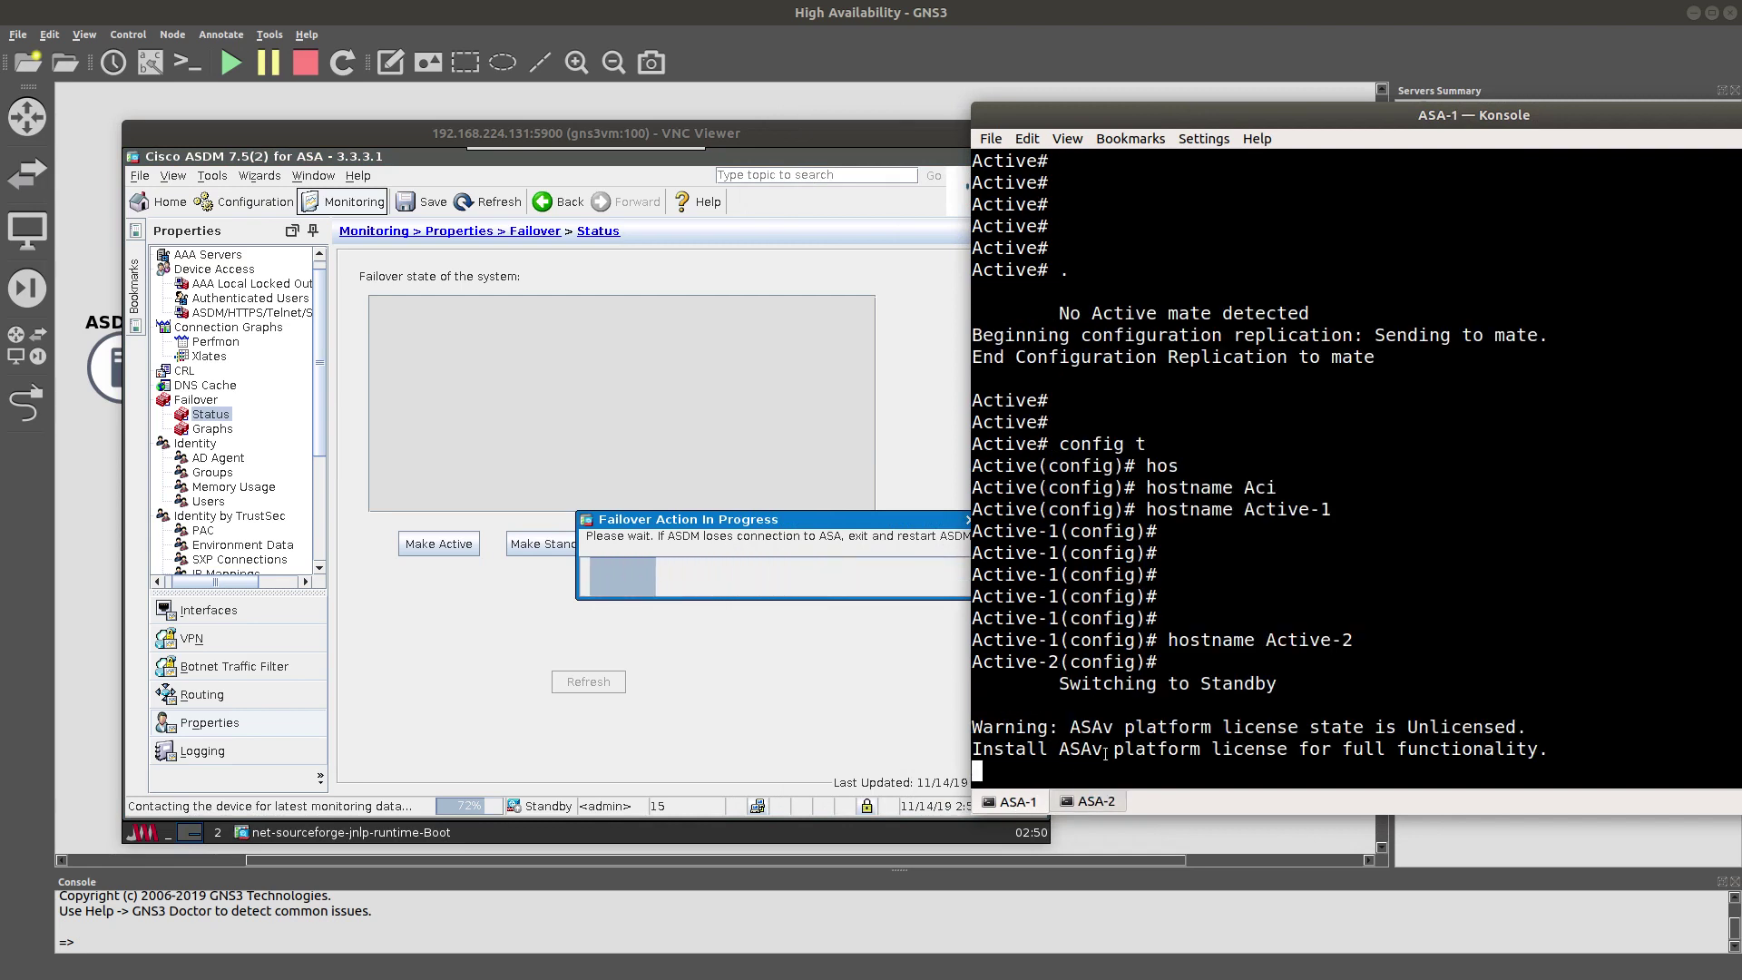
key(Return)
key(Return)
key(Return)
key(Return)
key(Return)
key(Return)
key(Return)
key(Return)
key(Return)
key(Return)
key(Return)
key(Return)
key(Return)
key(Return)
key(Return)
key(Return)
key(Return)
key(Return)
key(Return)
key(Return)
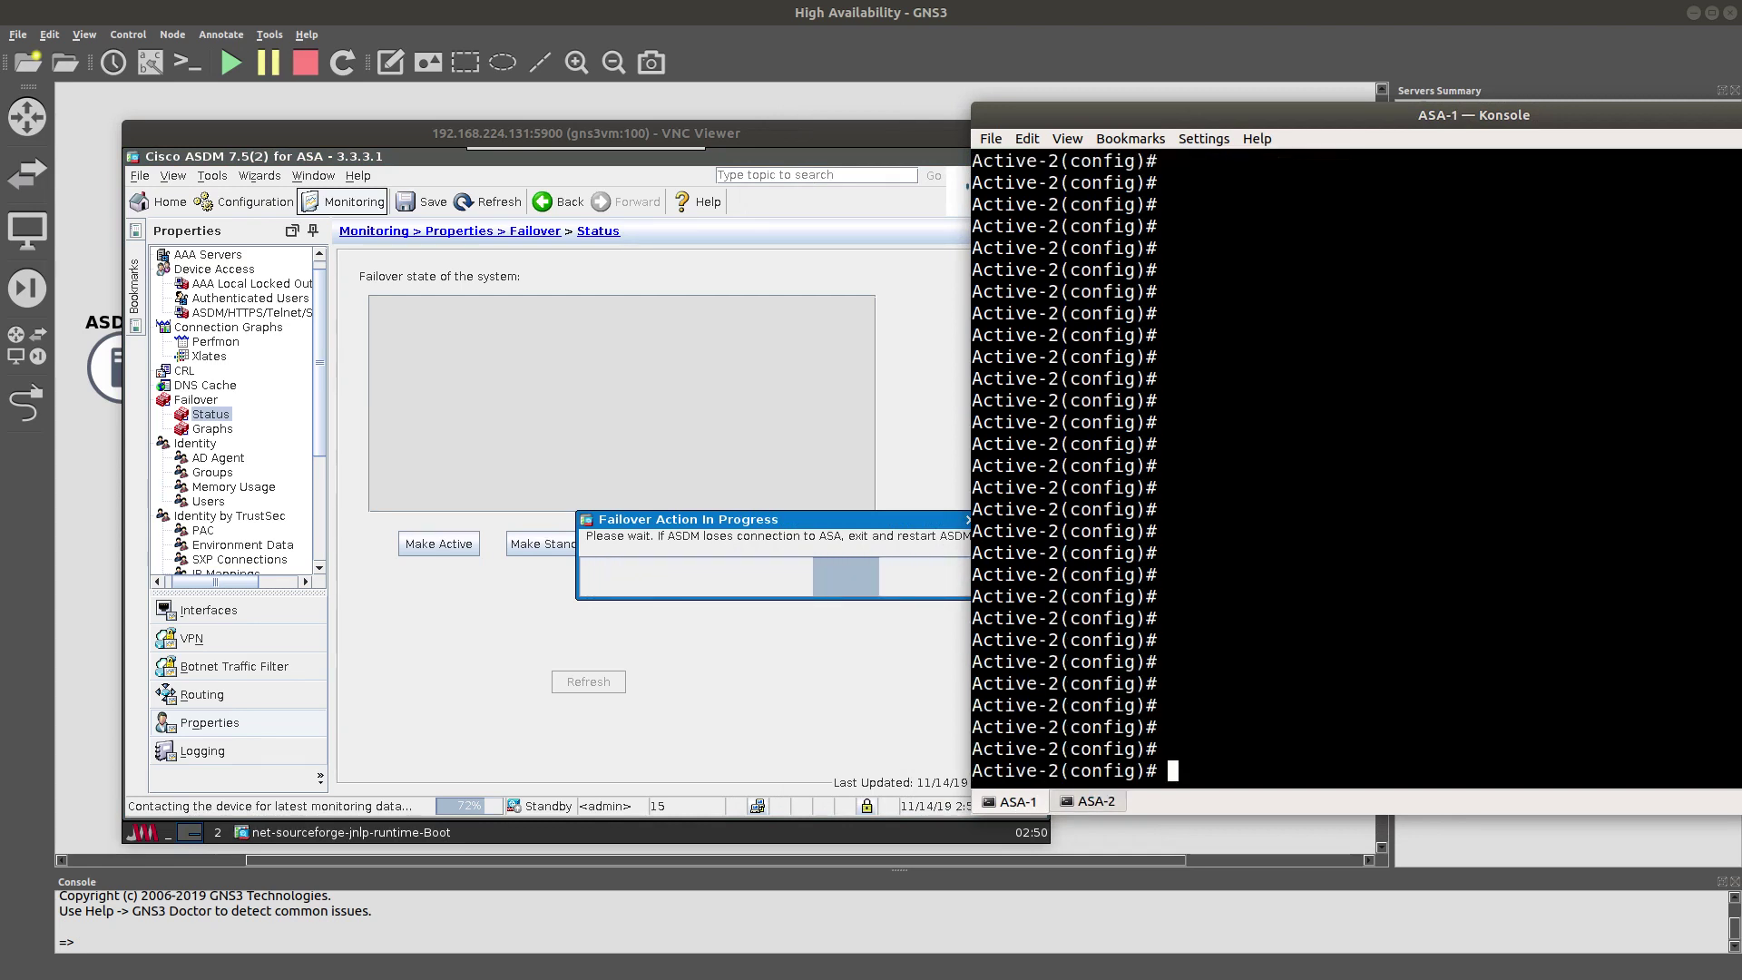
text(e)
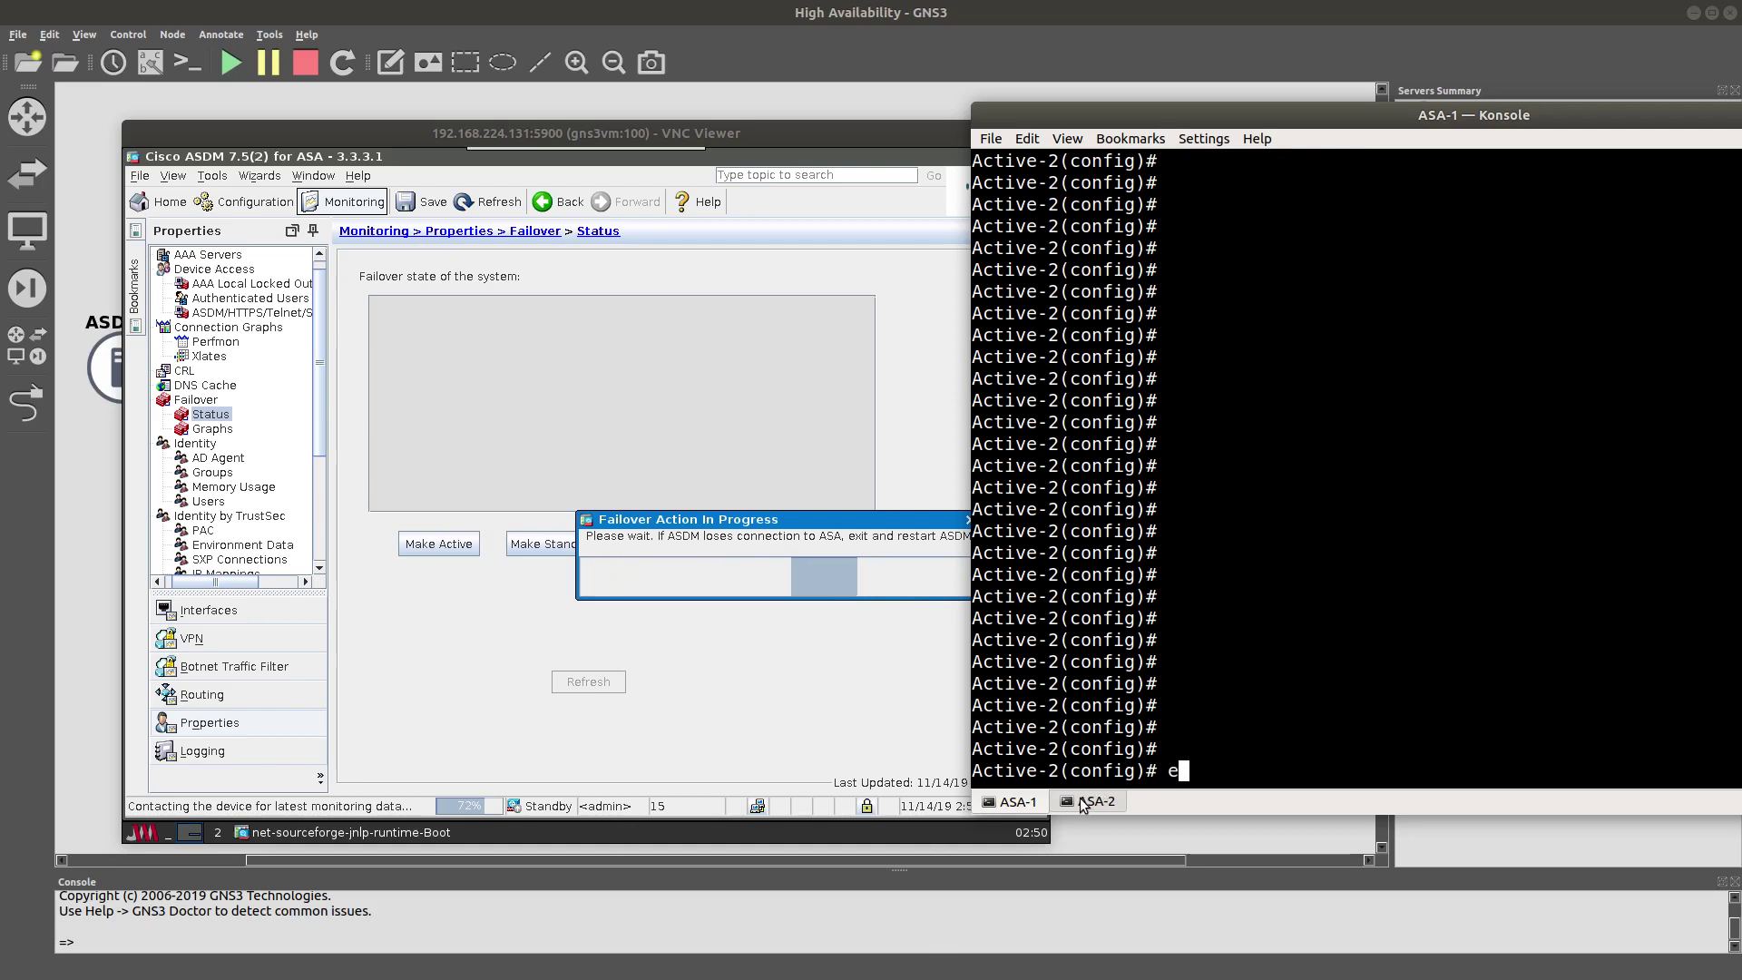
text(nd)
key(Return)
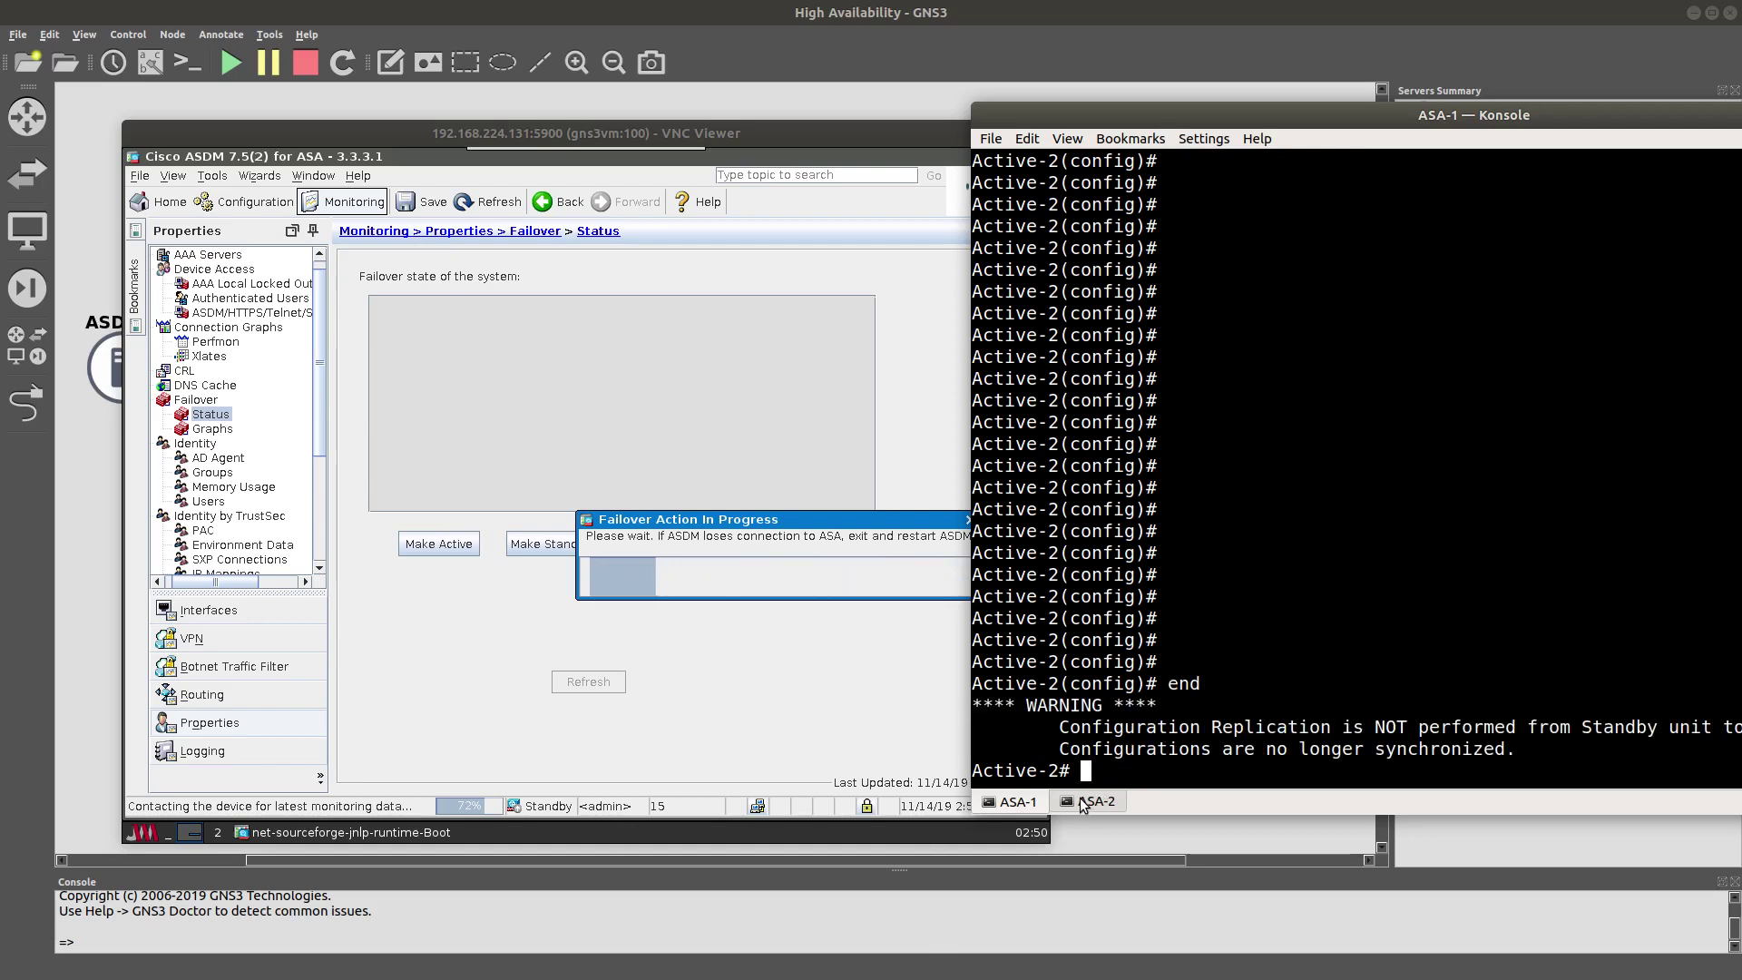
text(show failover)
key(Return)
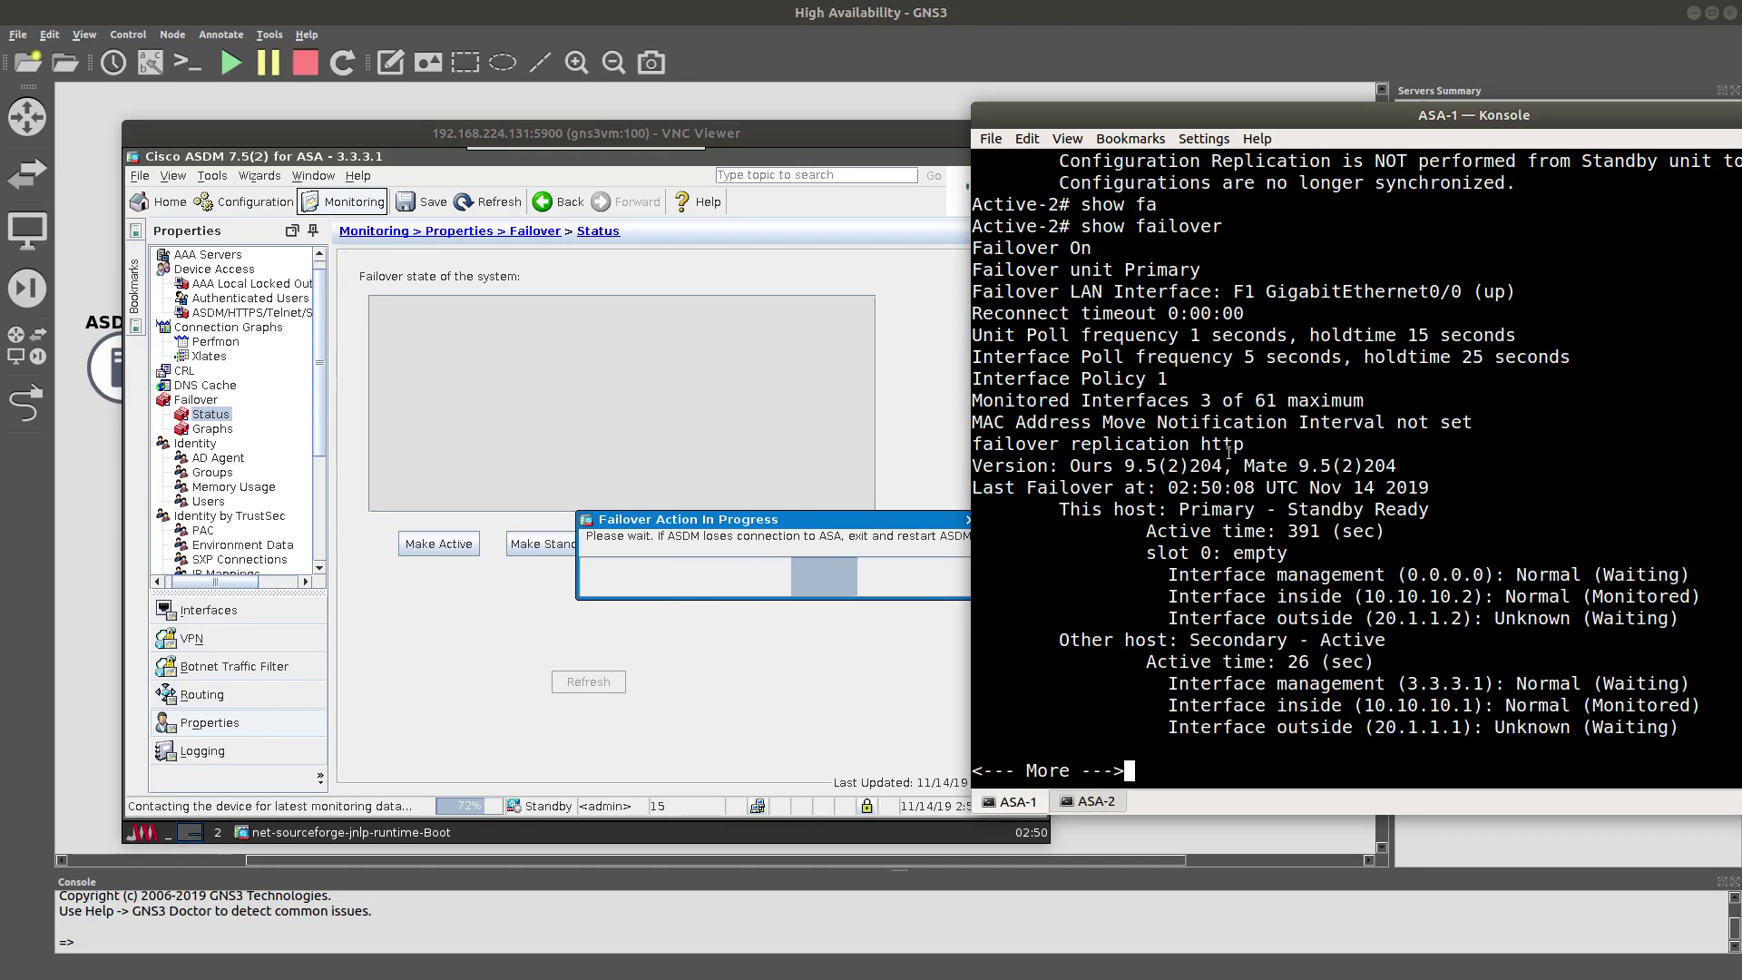
double_click(1214, 509)
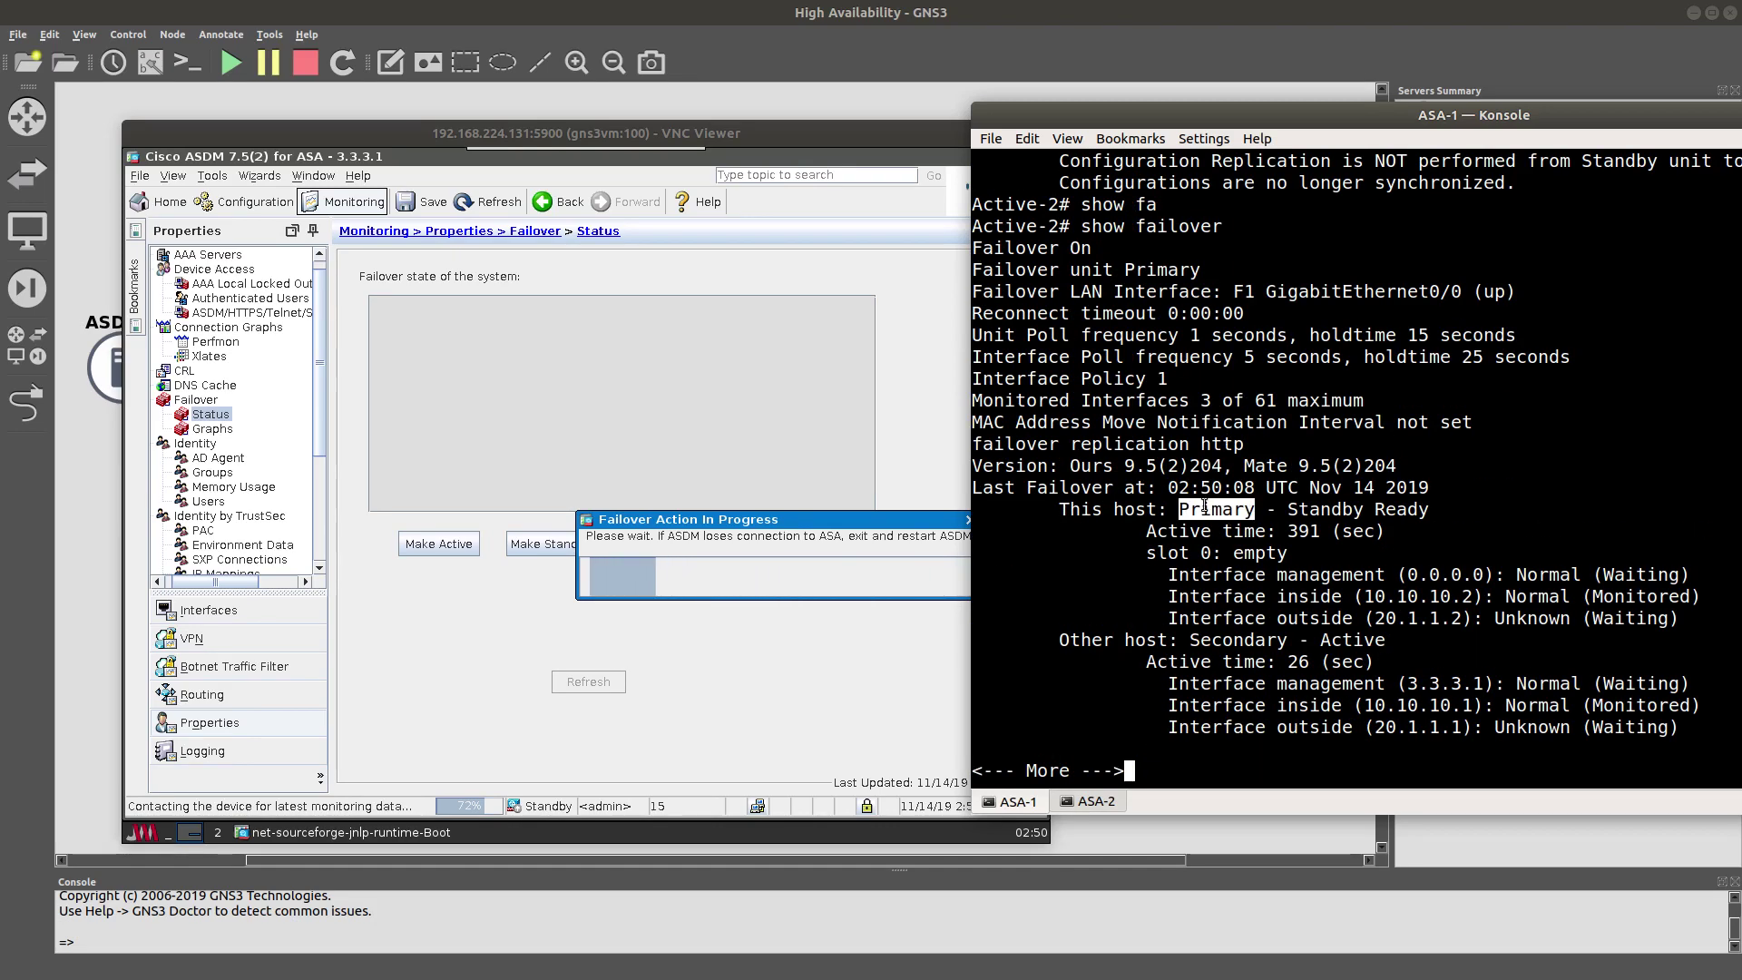
drag(1061, 509, 1353, 510)
double_click(1353, 509)
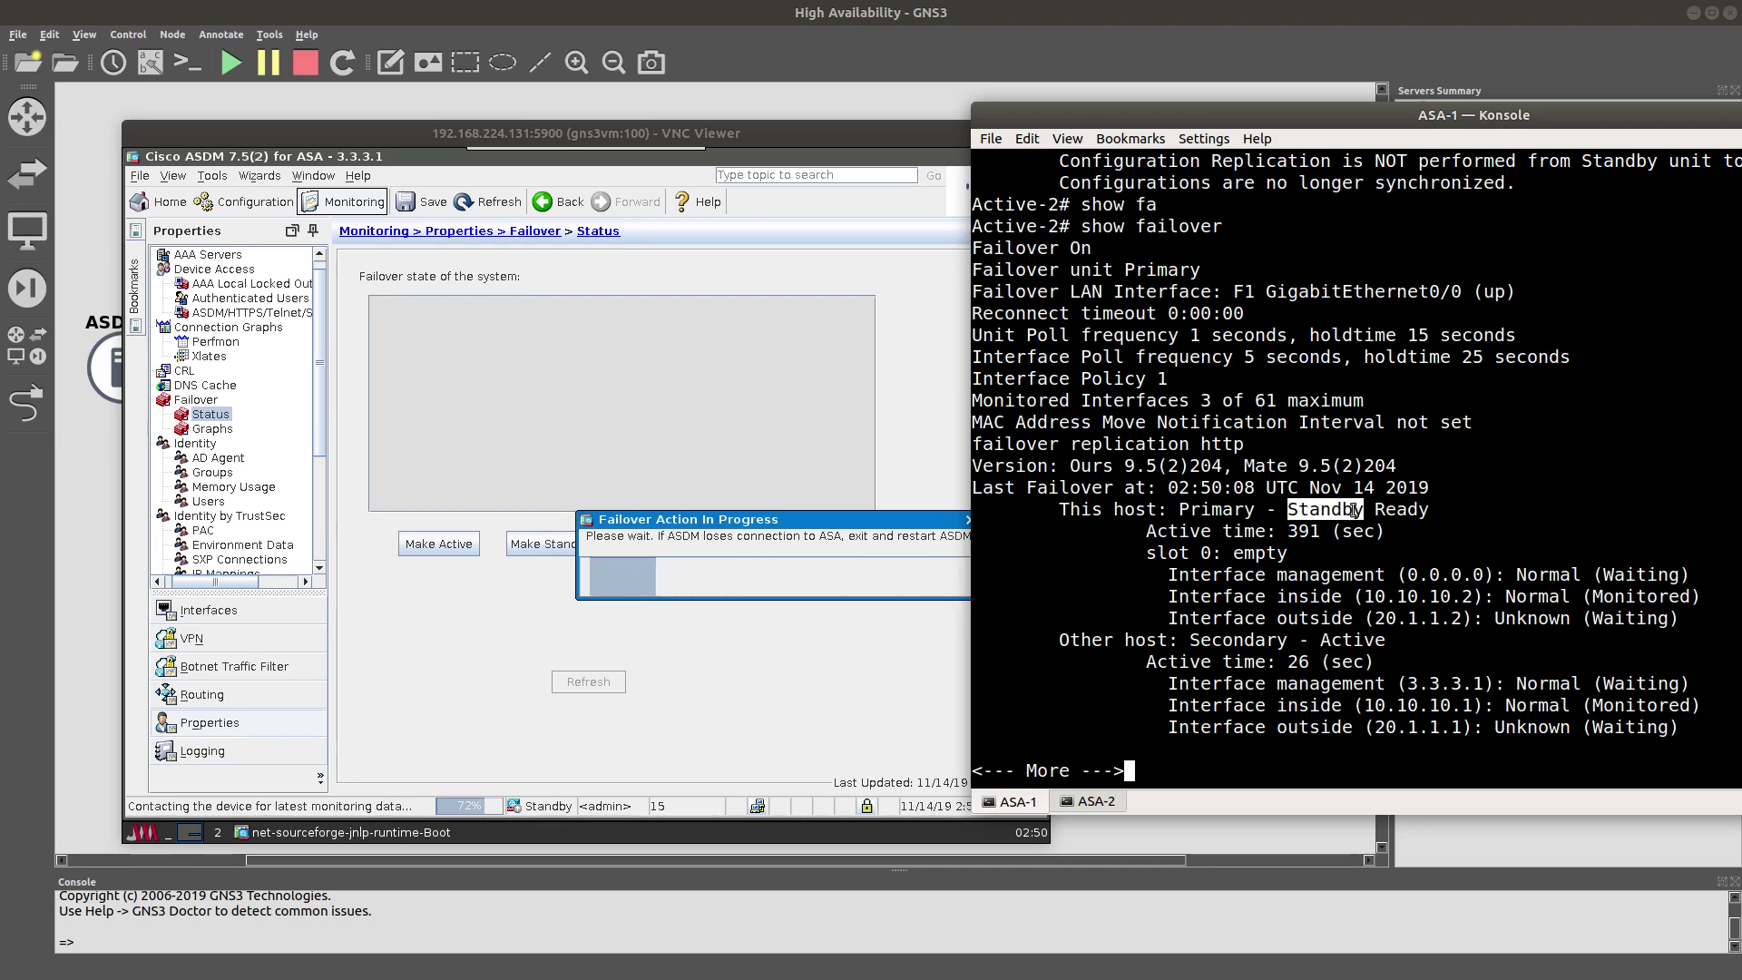
drag(1191, 640, 1265, 640)
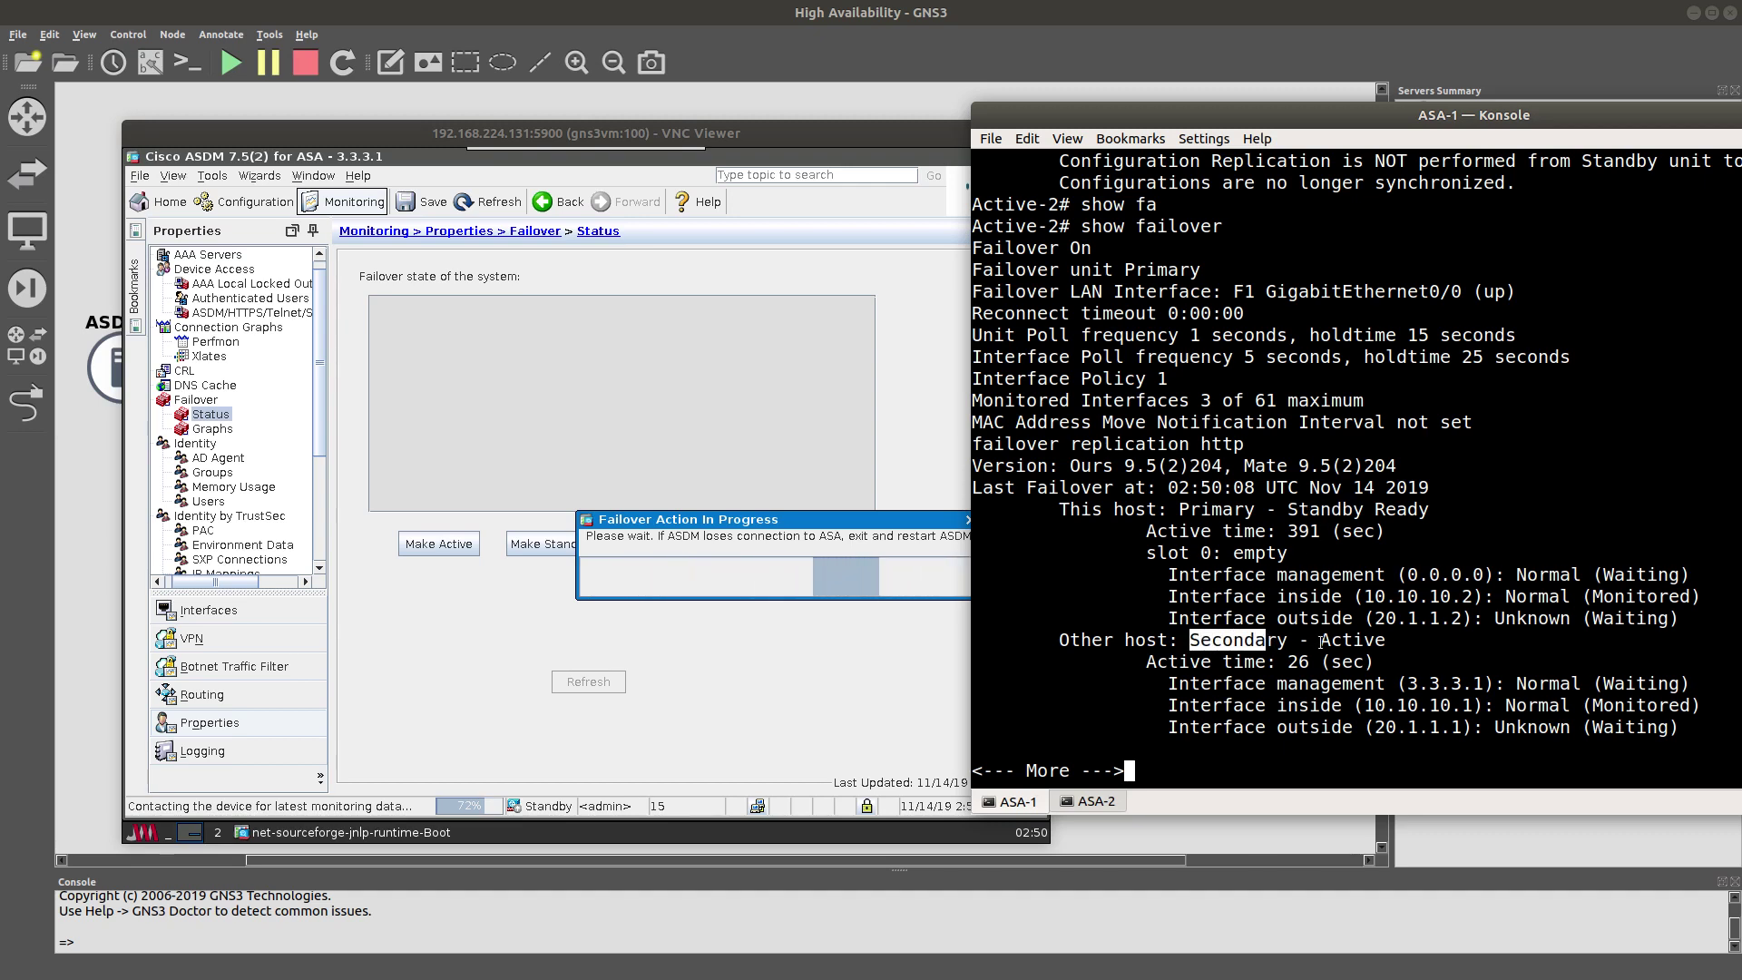
double_click(1351, 639)
Step: Run show failover on ASA-2 and confirm this host is Secondary - Active
click(1077, 804)
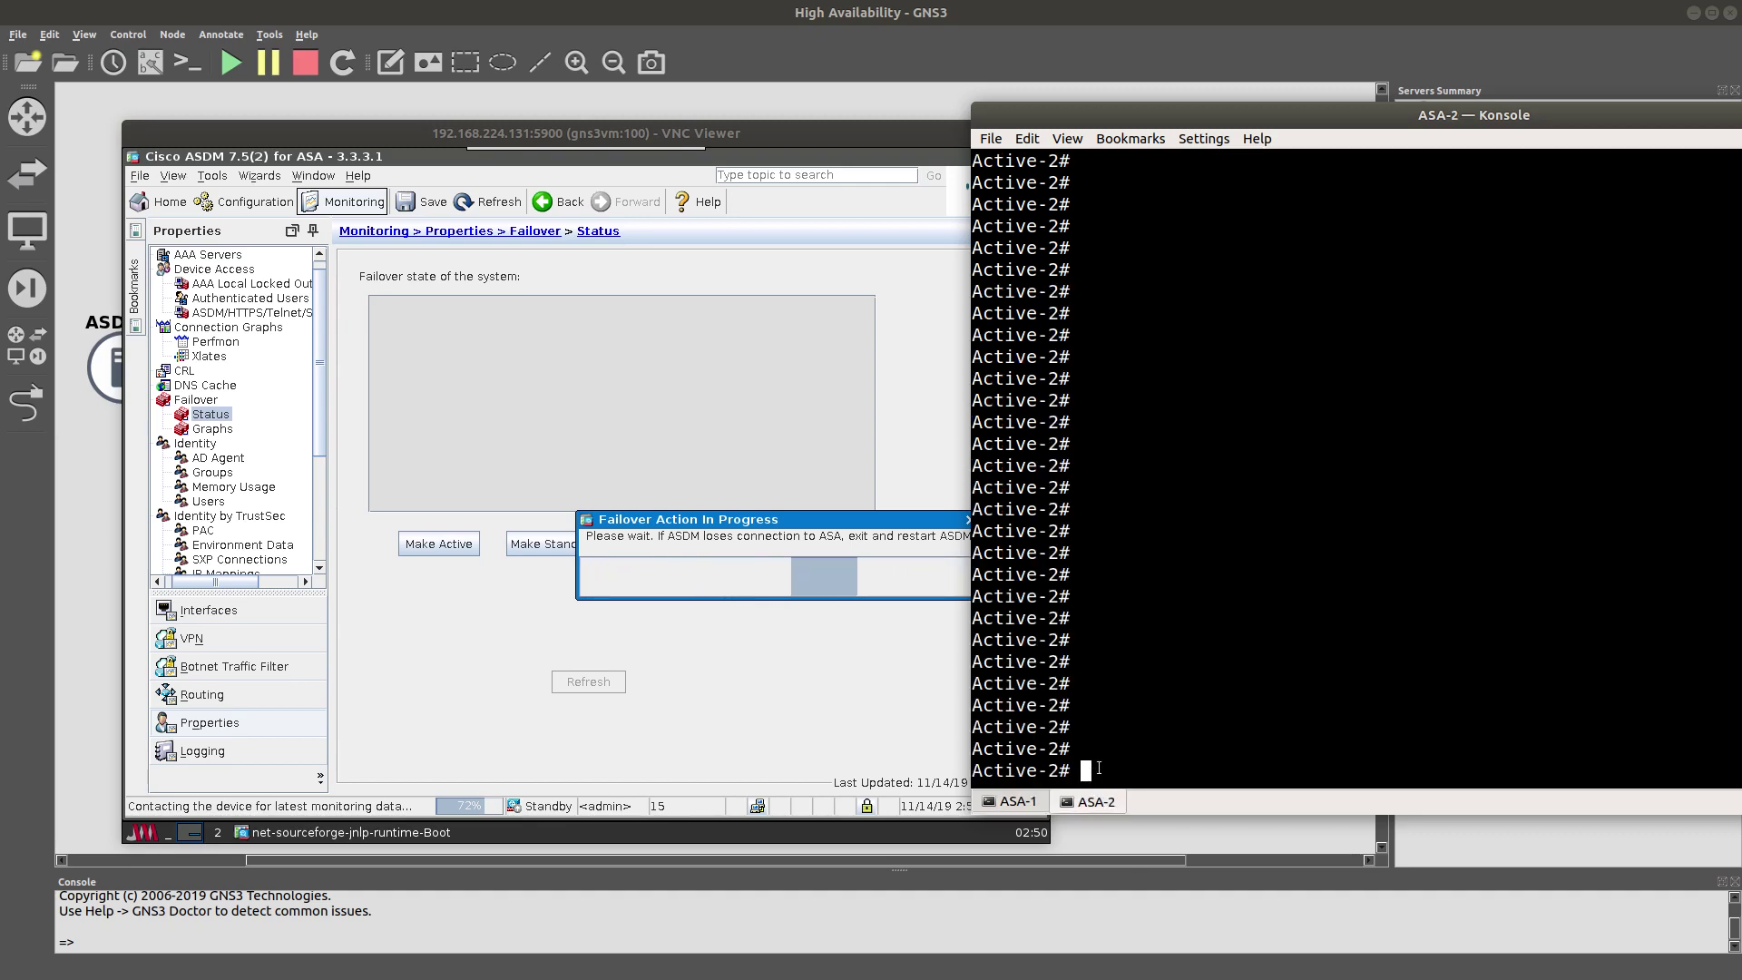
text(sh)
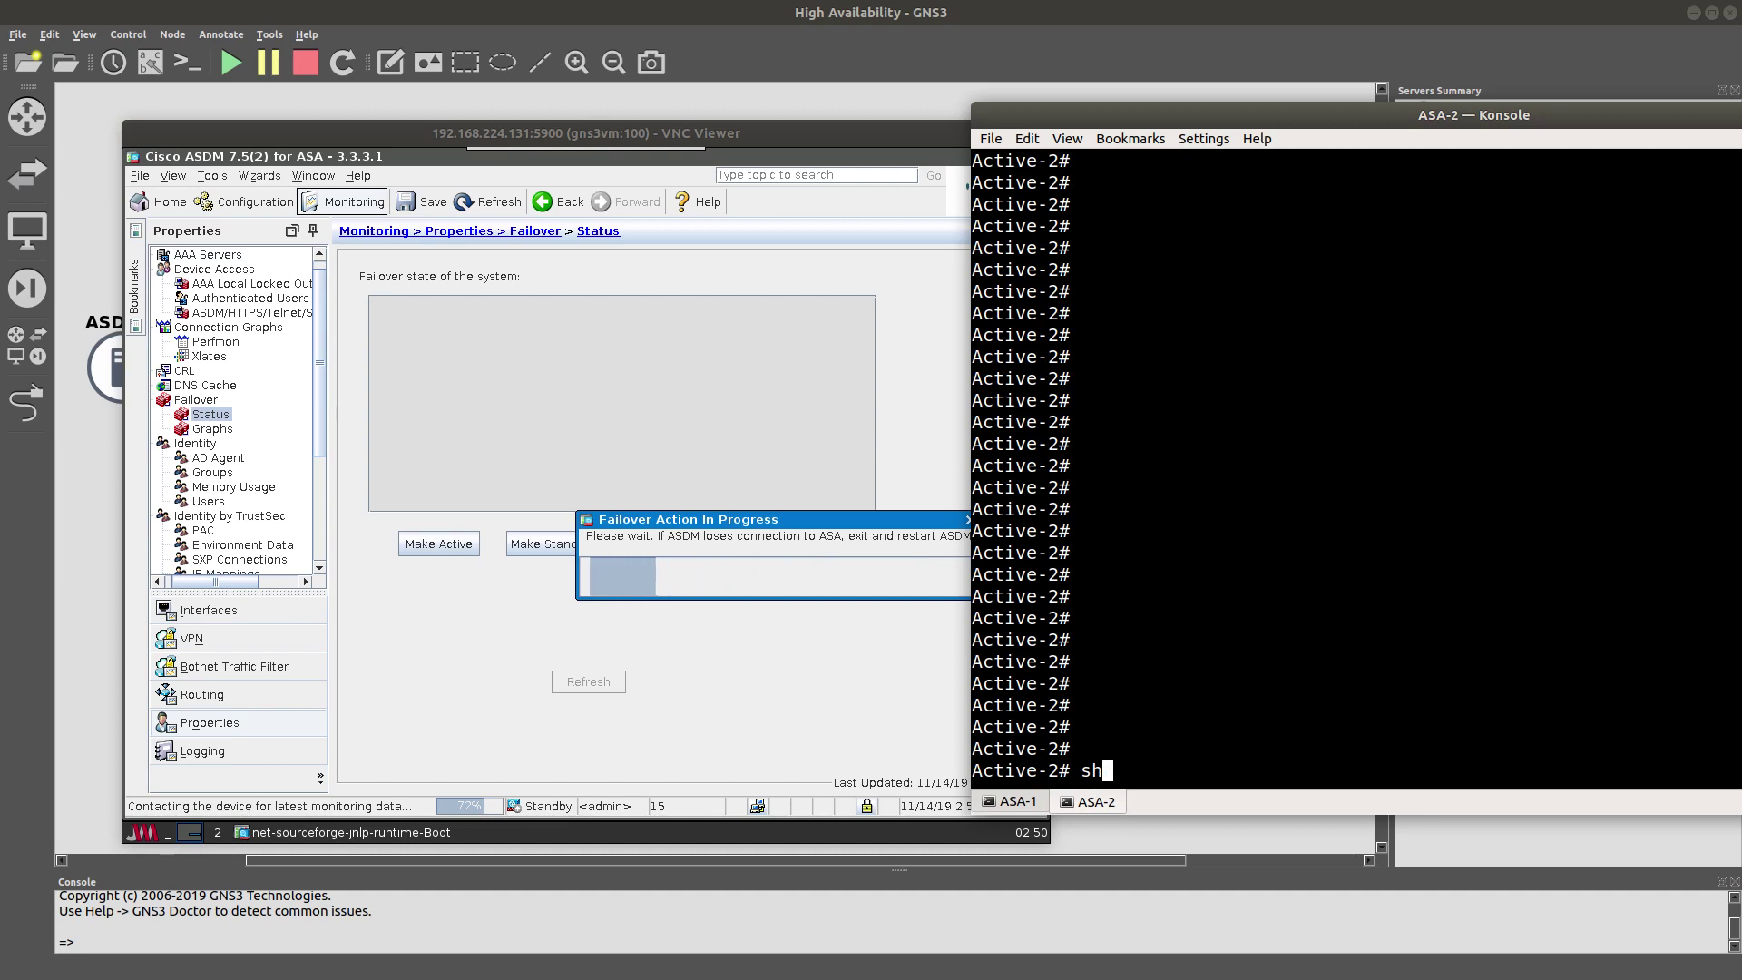
text(ow fa)
key(Tab)
key(Return)
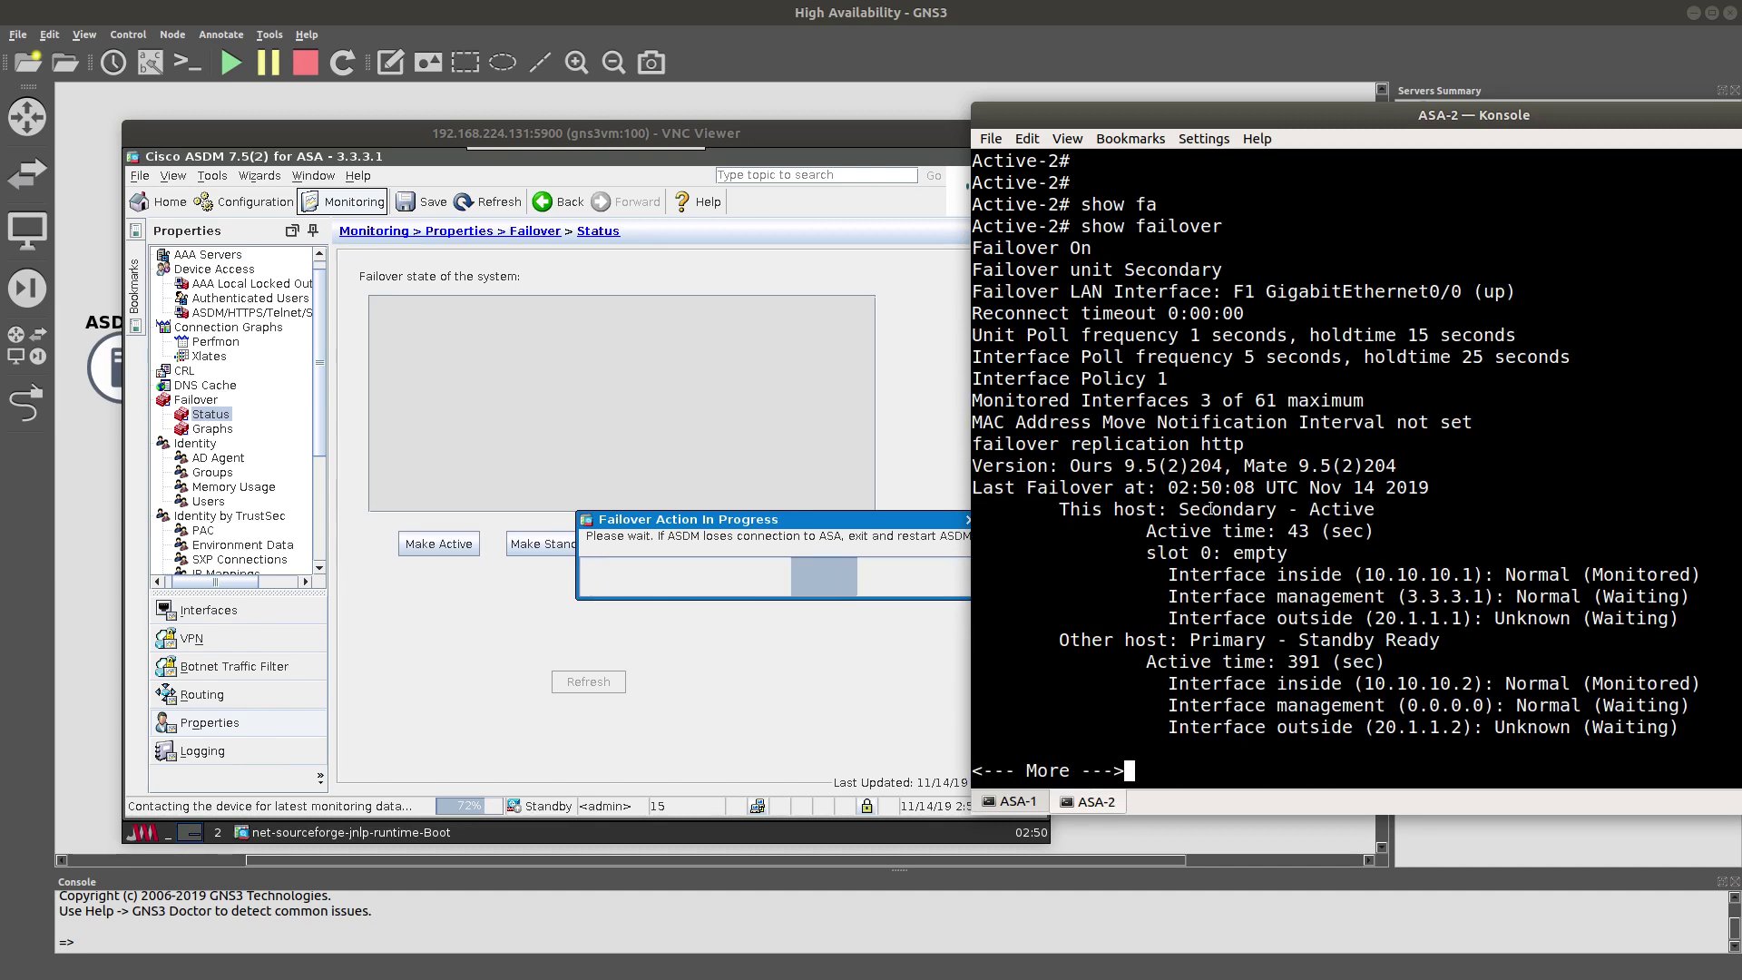
double_click(1207, 511)
double_click(1341, 509)
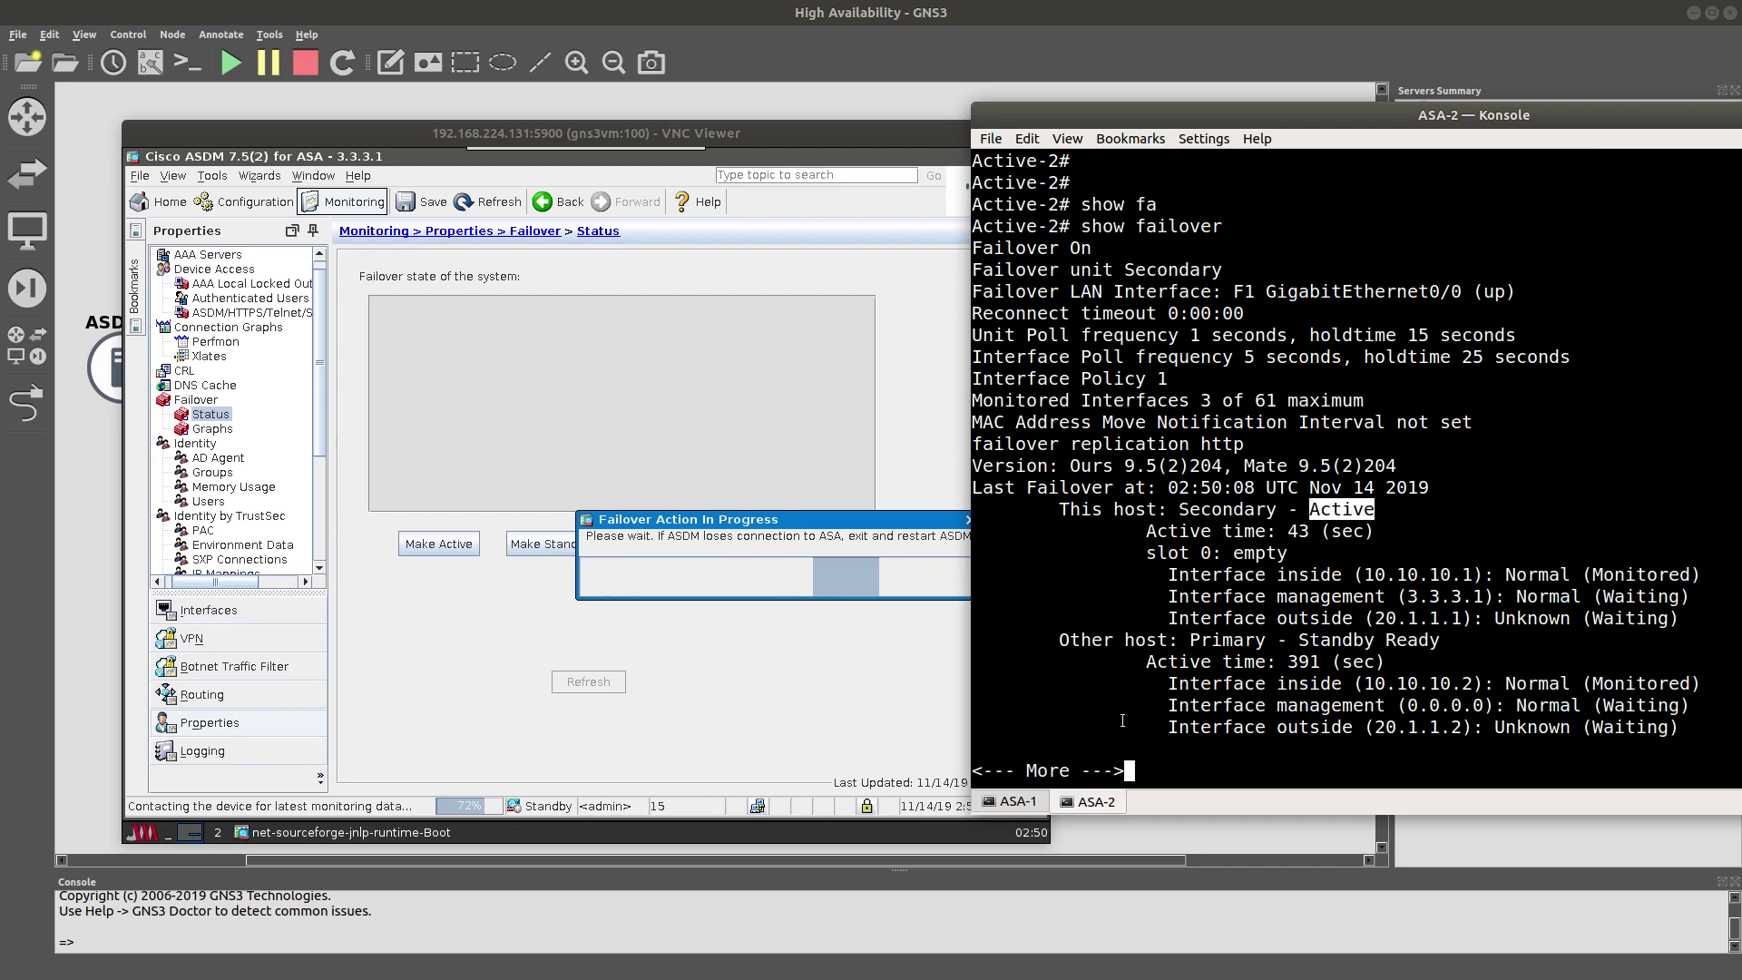
key(Return)
key(Return)
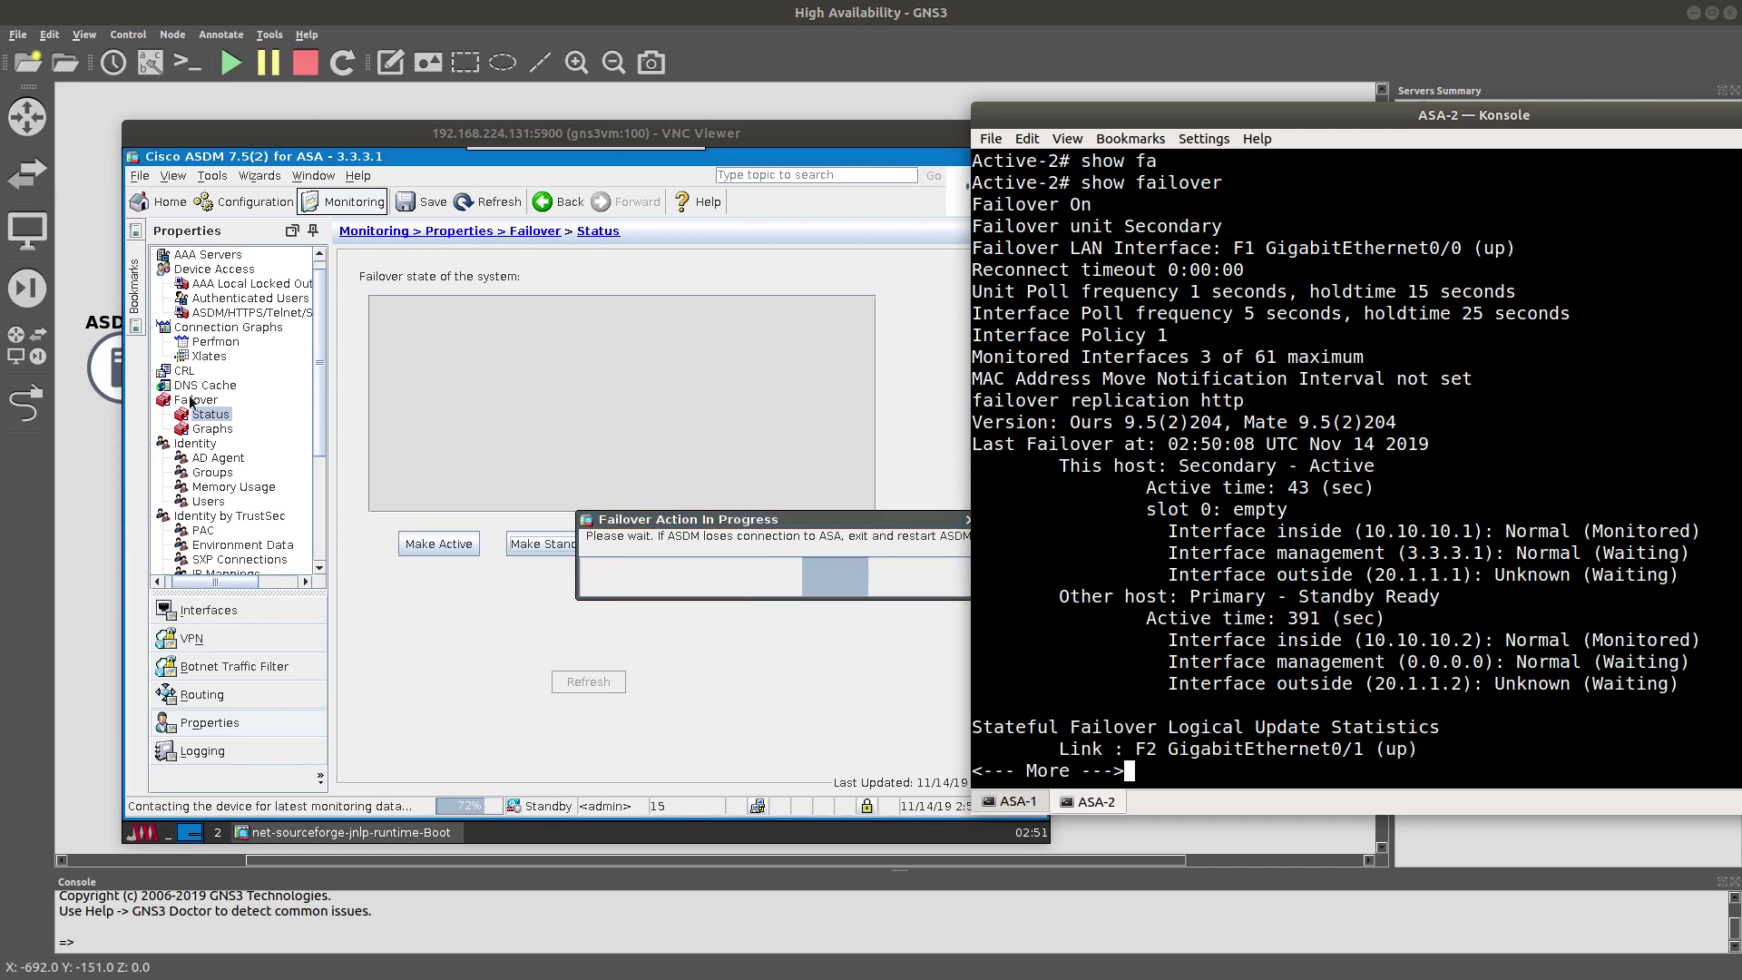
click(969, 521)
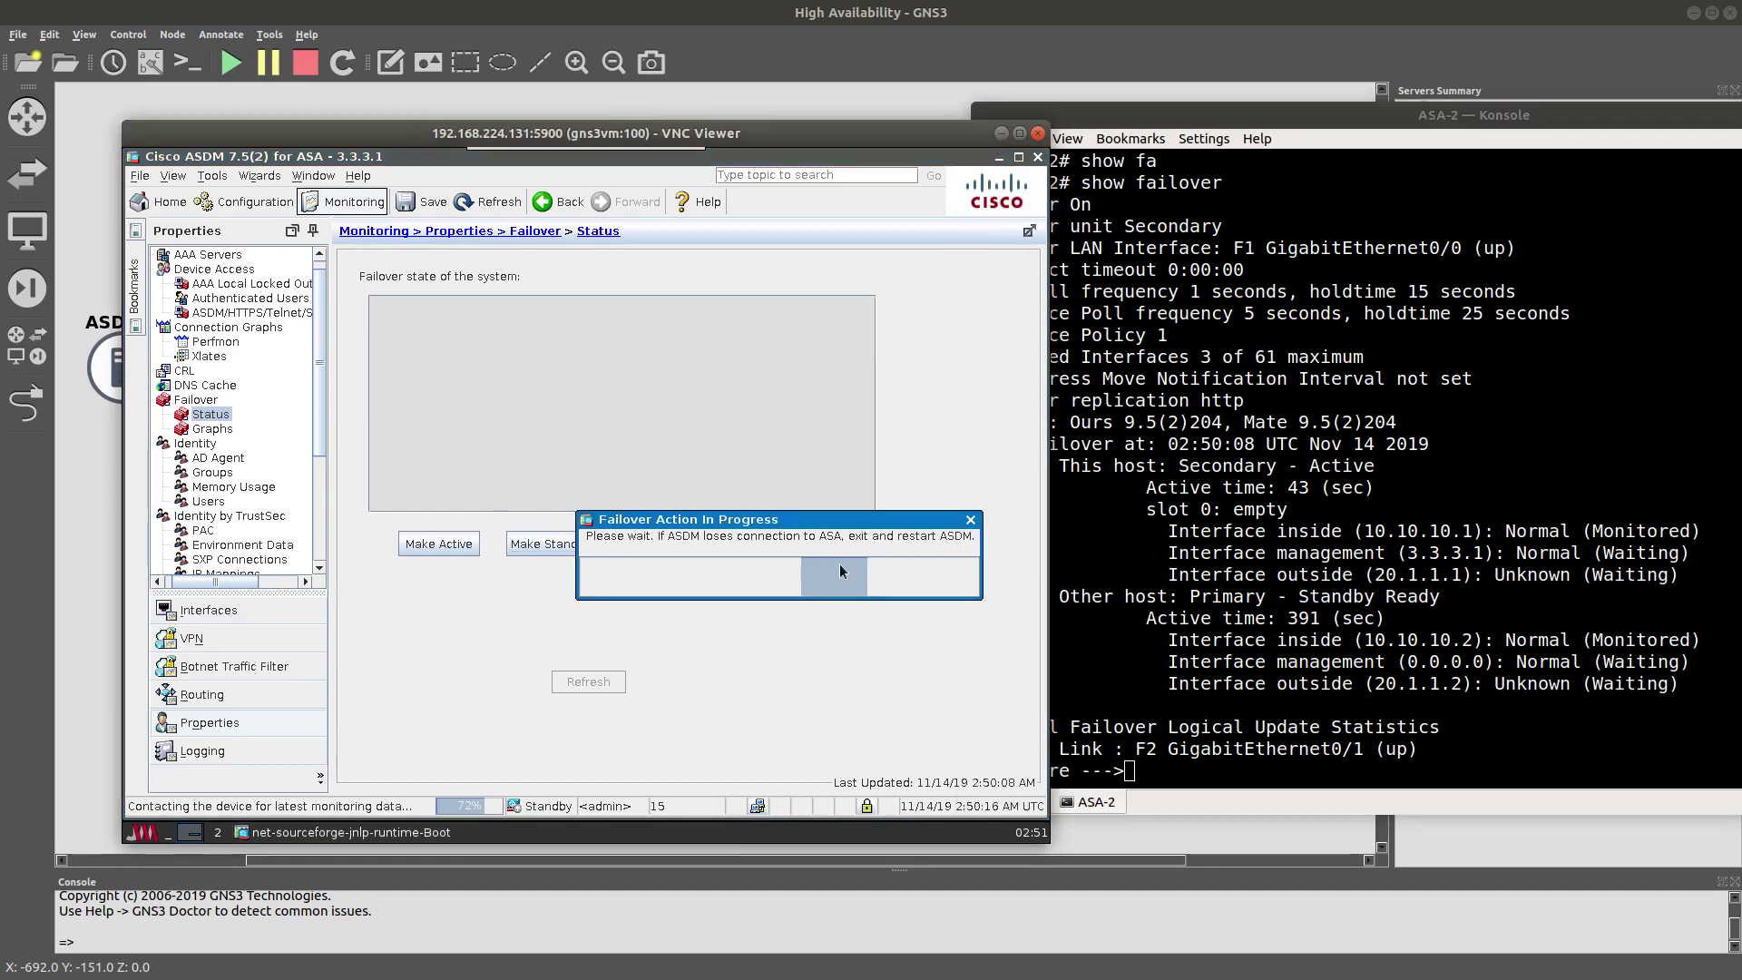
Step: Dismiss the progress dialog and make the managed unit the active failover unit in ASDM
click(970, 520)
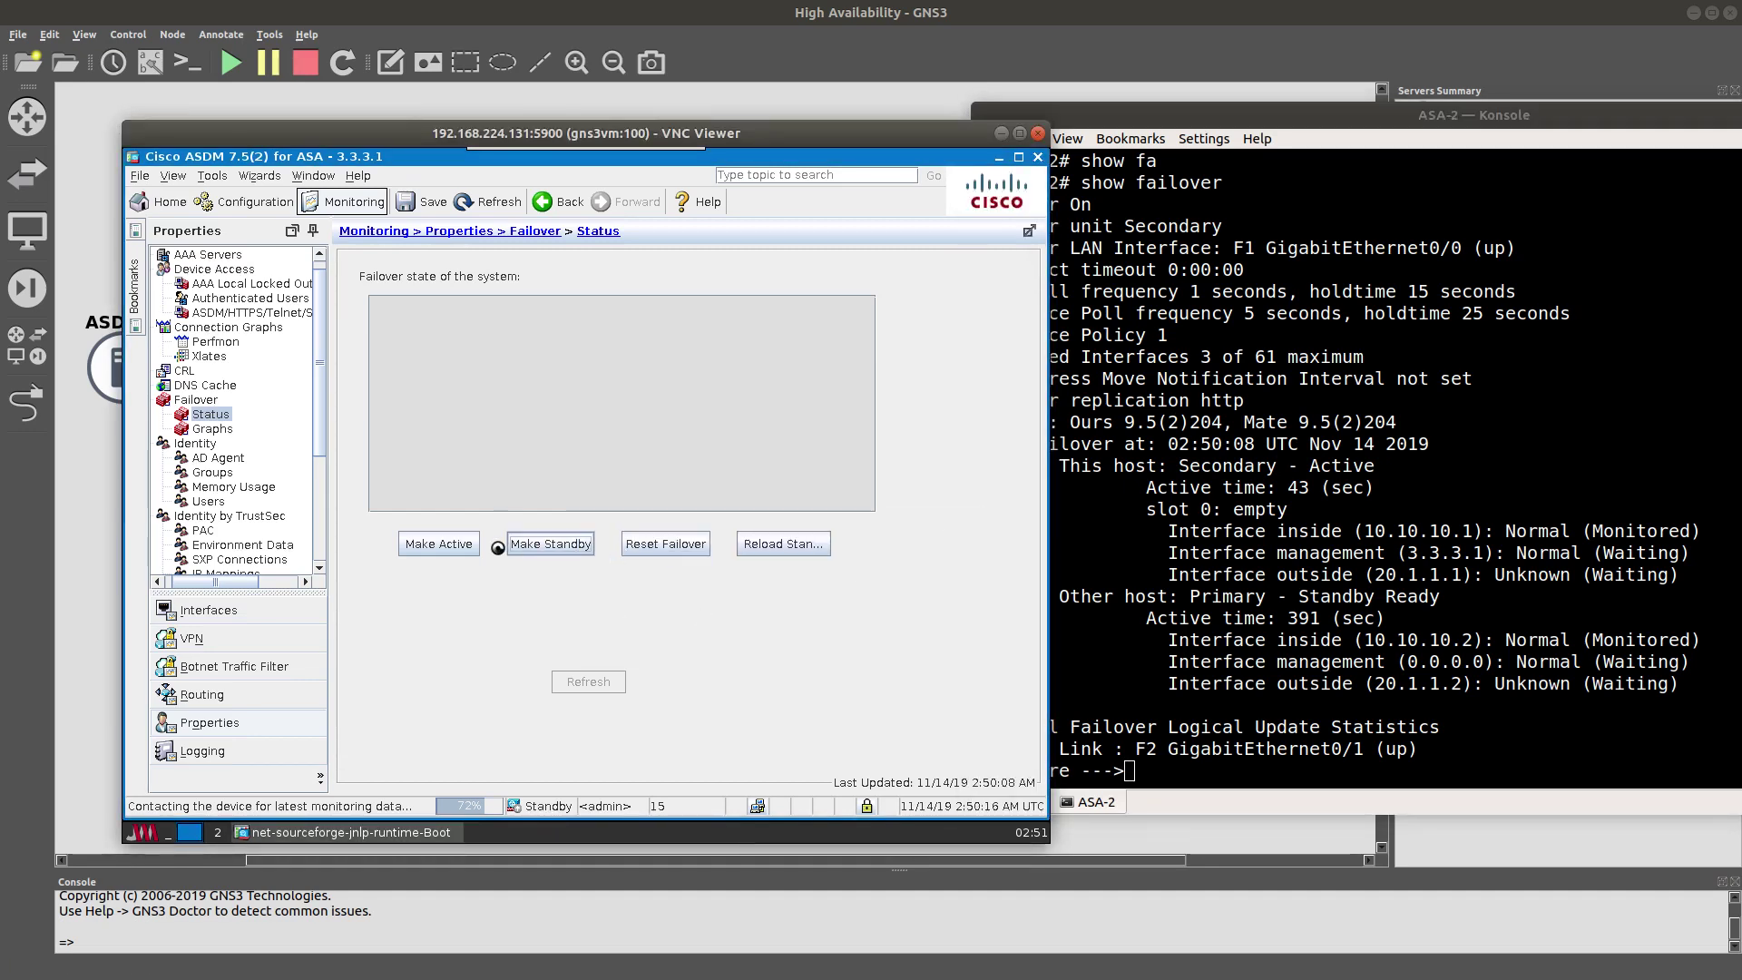
click(442, 545)
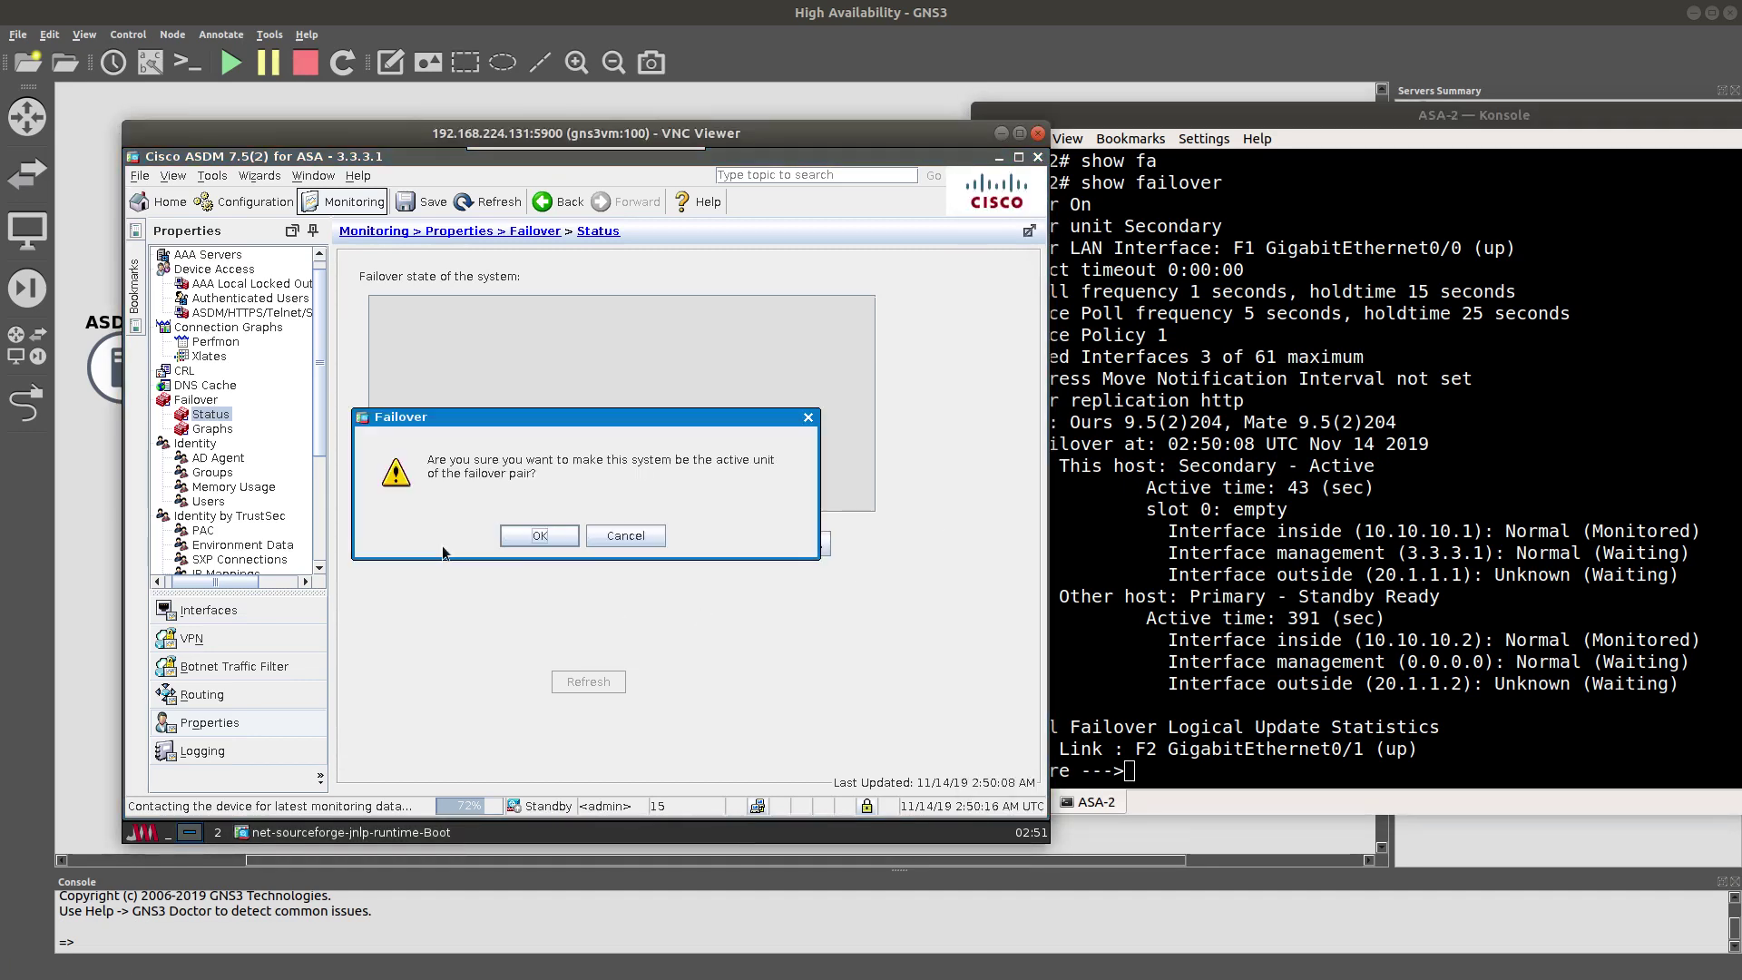
click(535, 536)
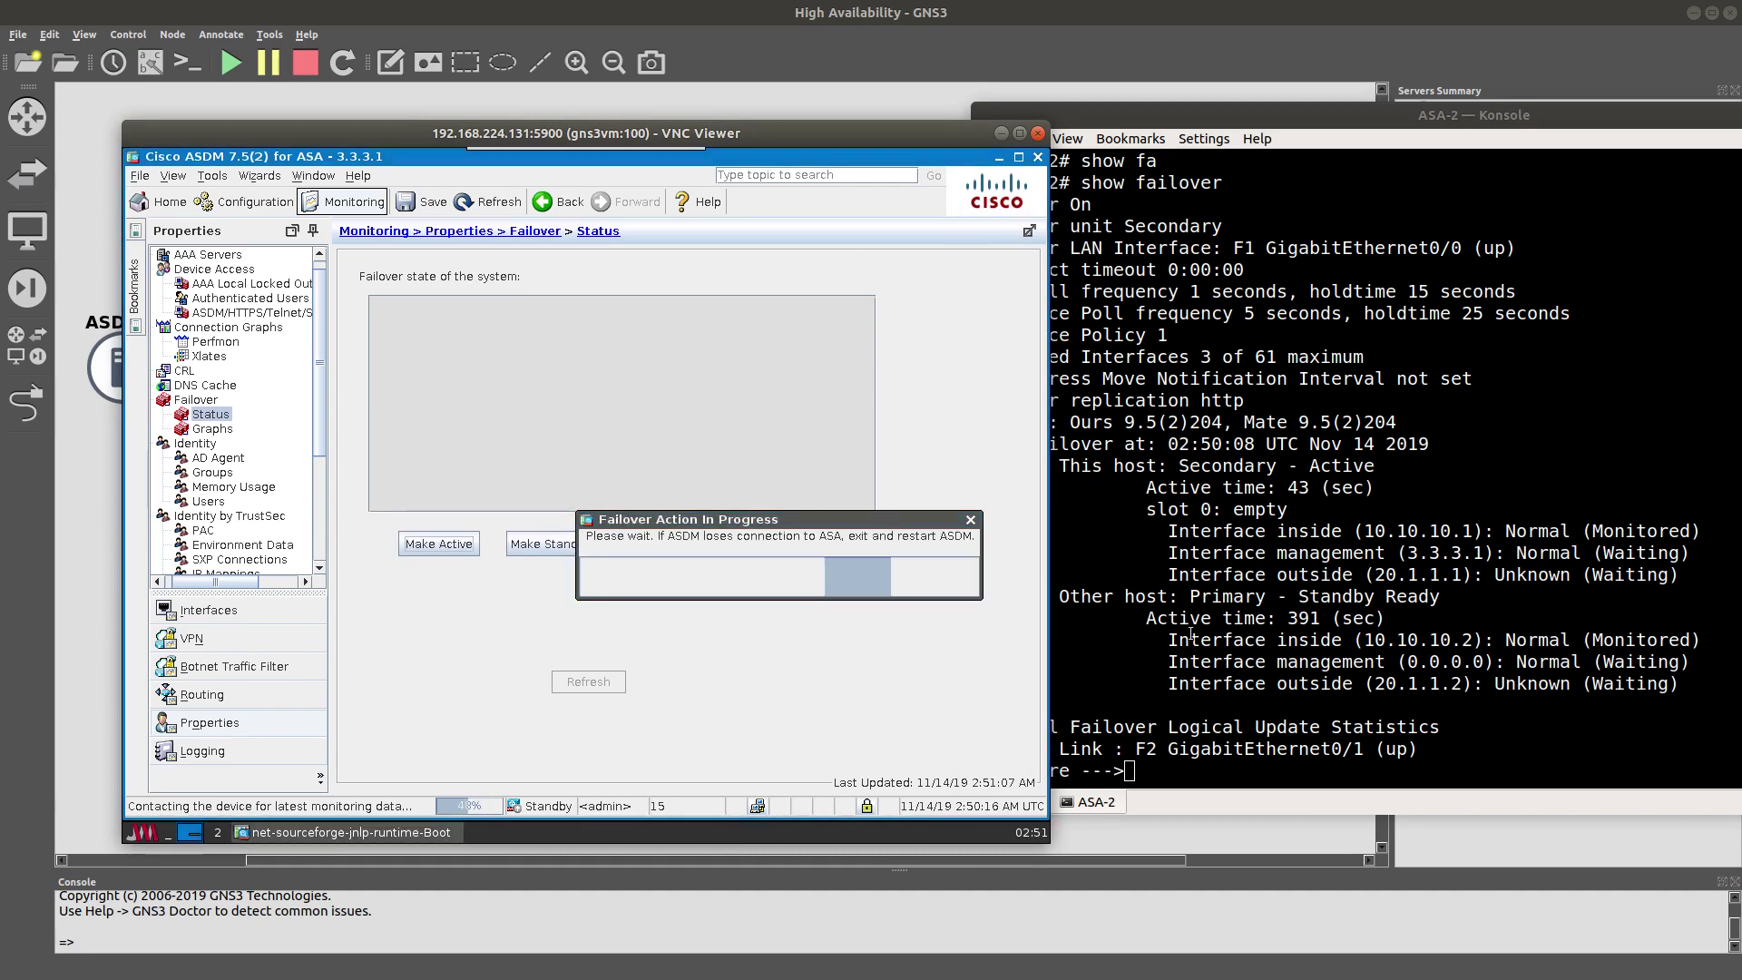
click(1195, 633)
Step: Rerun show failover on the ASA-2 console and check its Active state
key(space)
key(space)
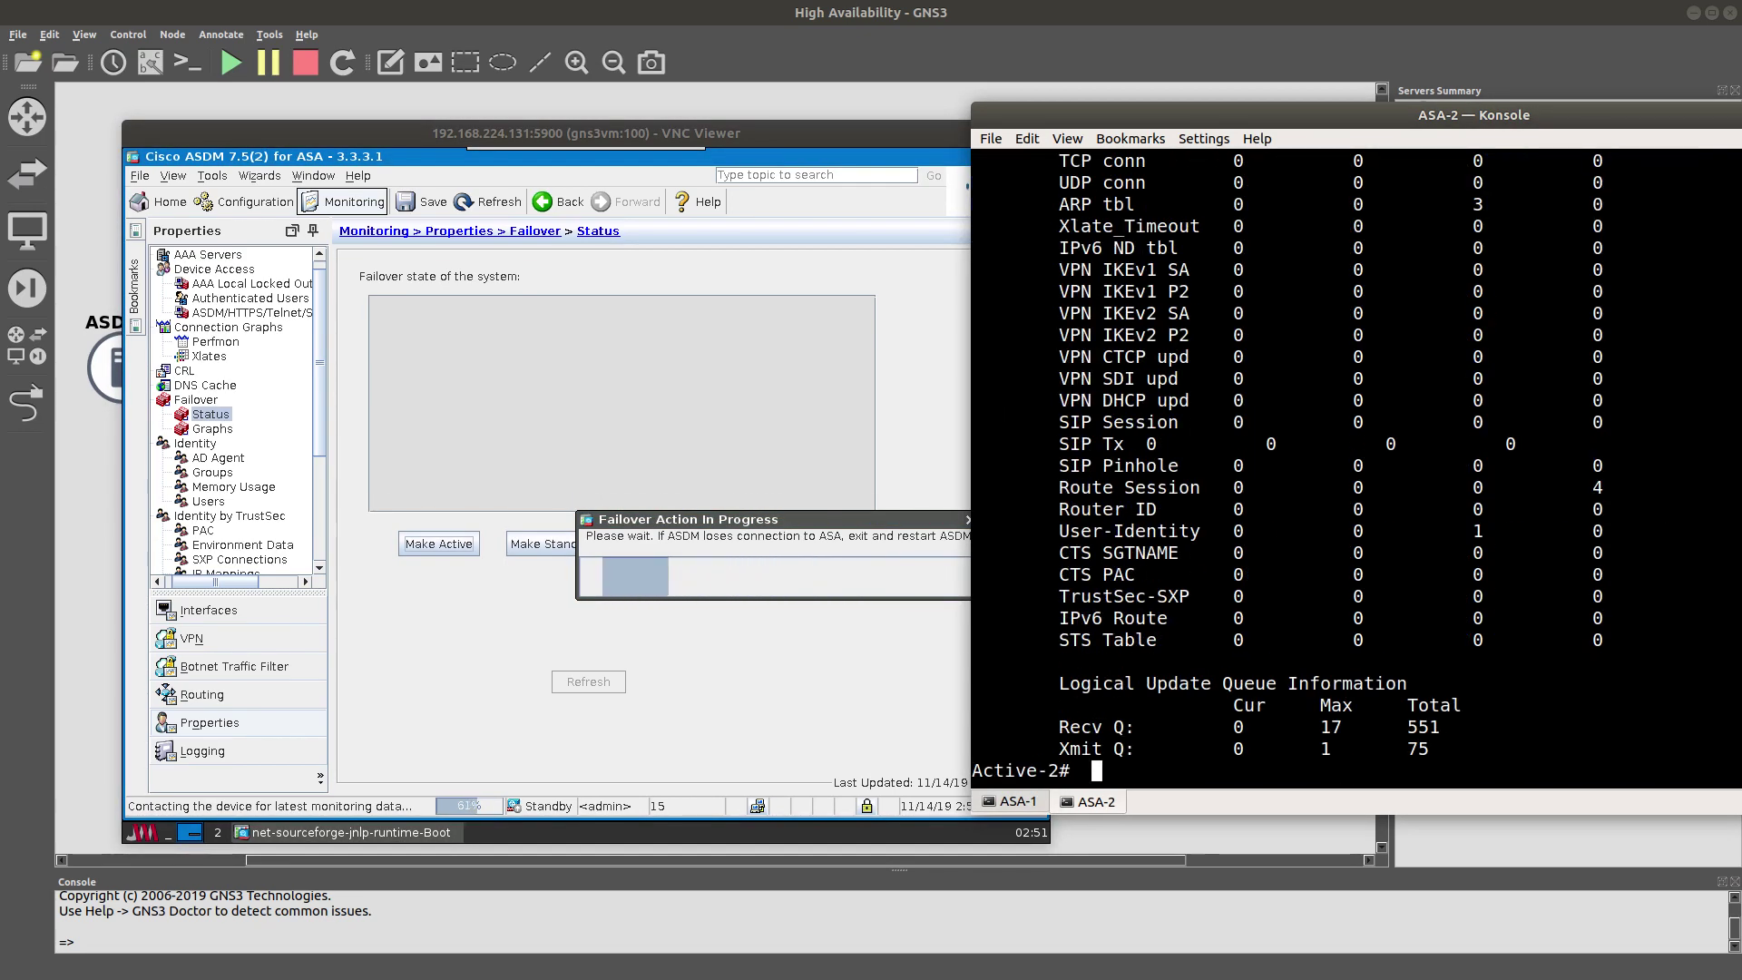
key(Up)
key(Return)
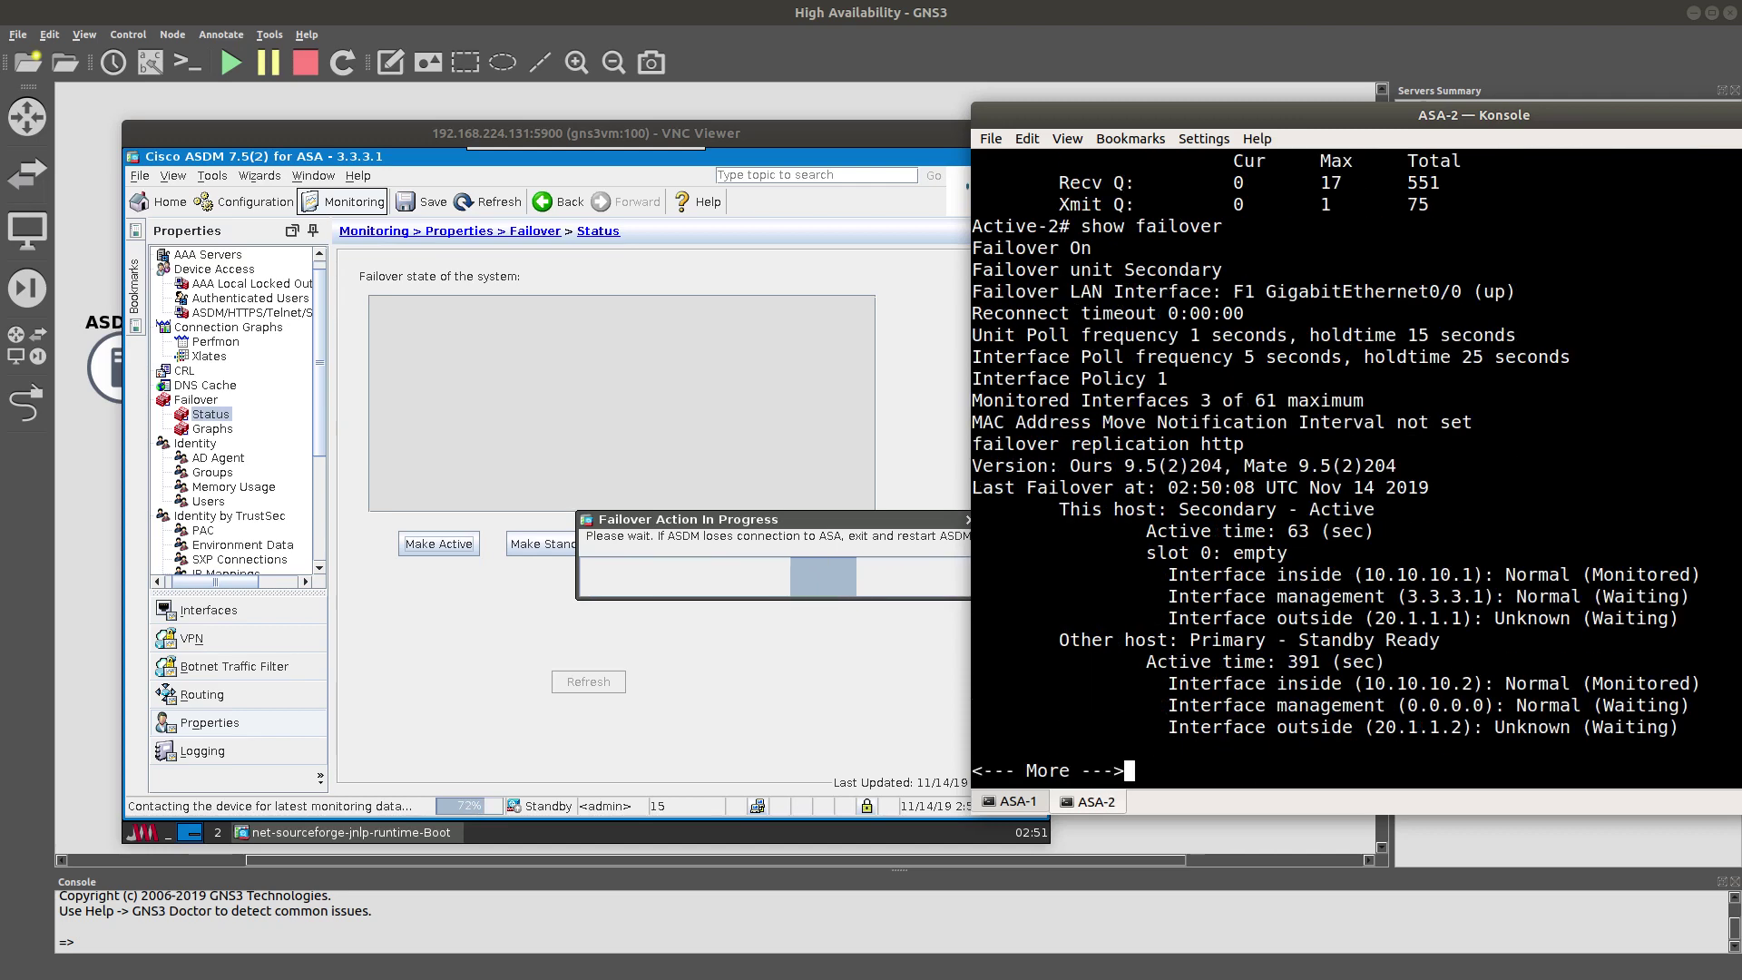
double_click(1321, 510)
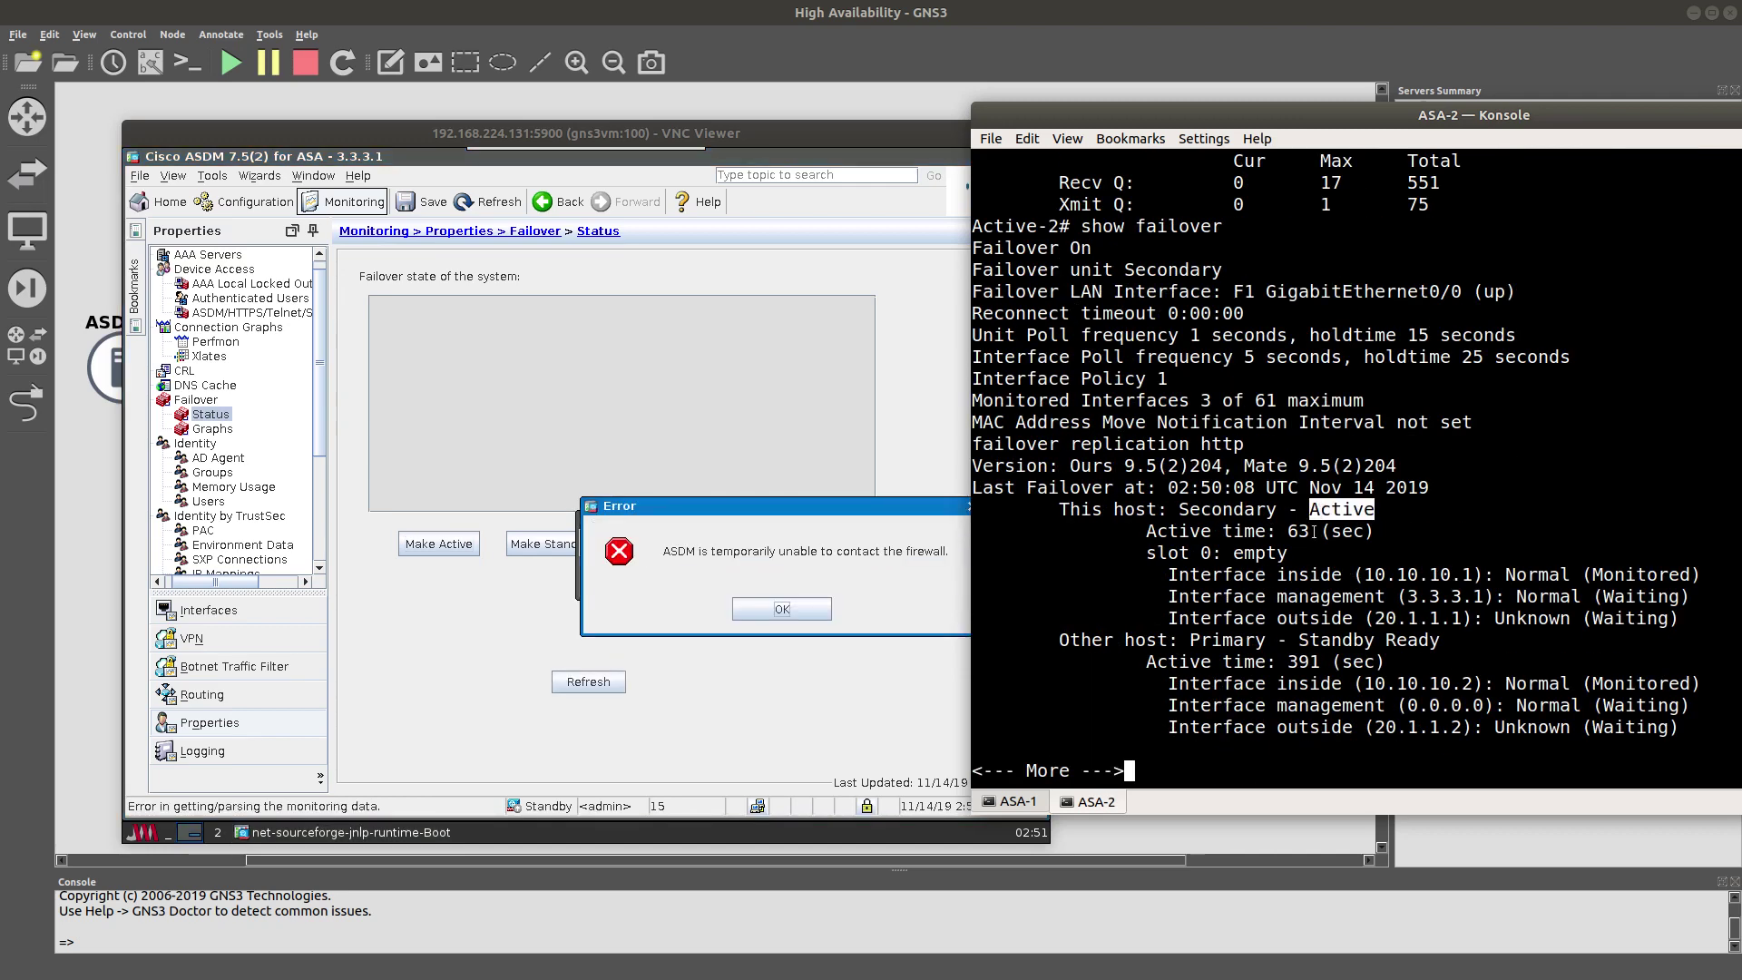
Step: Acknowledge the lost-contact error, save the running configuration to flash, and keep ASDM open
click(804, 610)
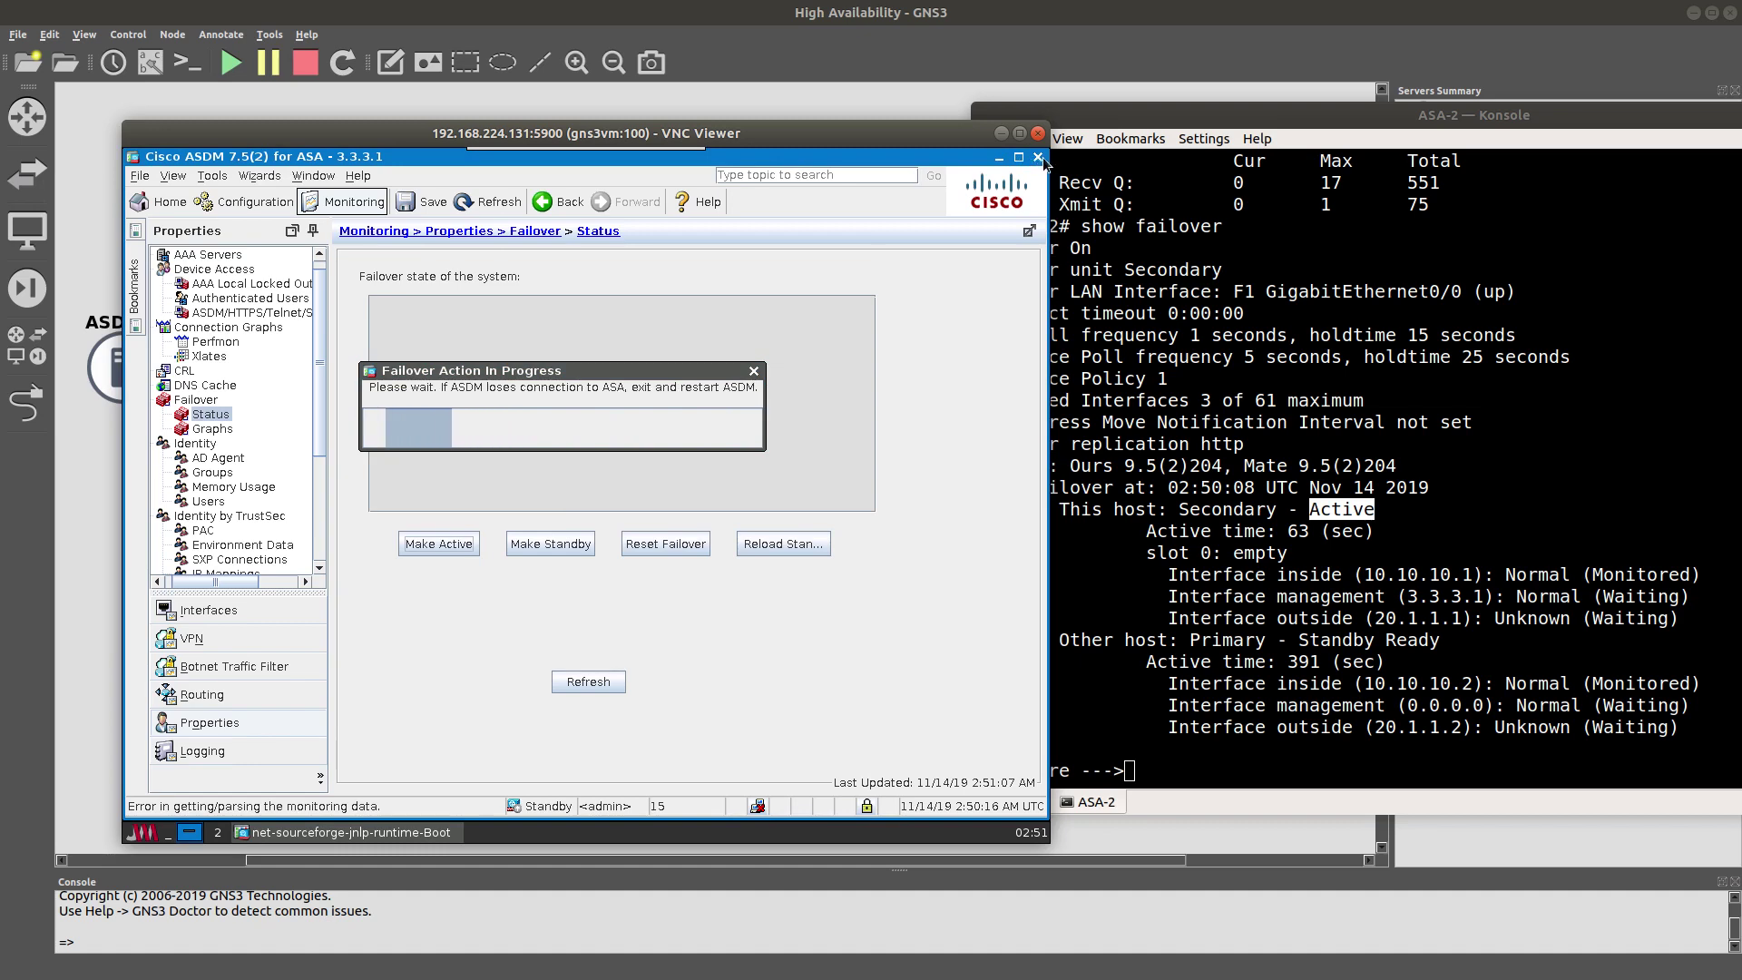
click(516, 461)
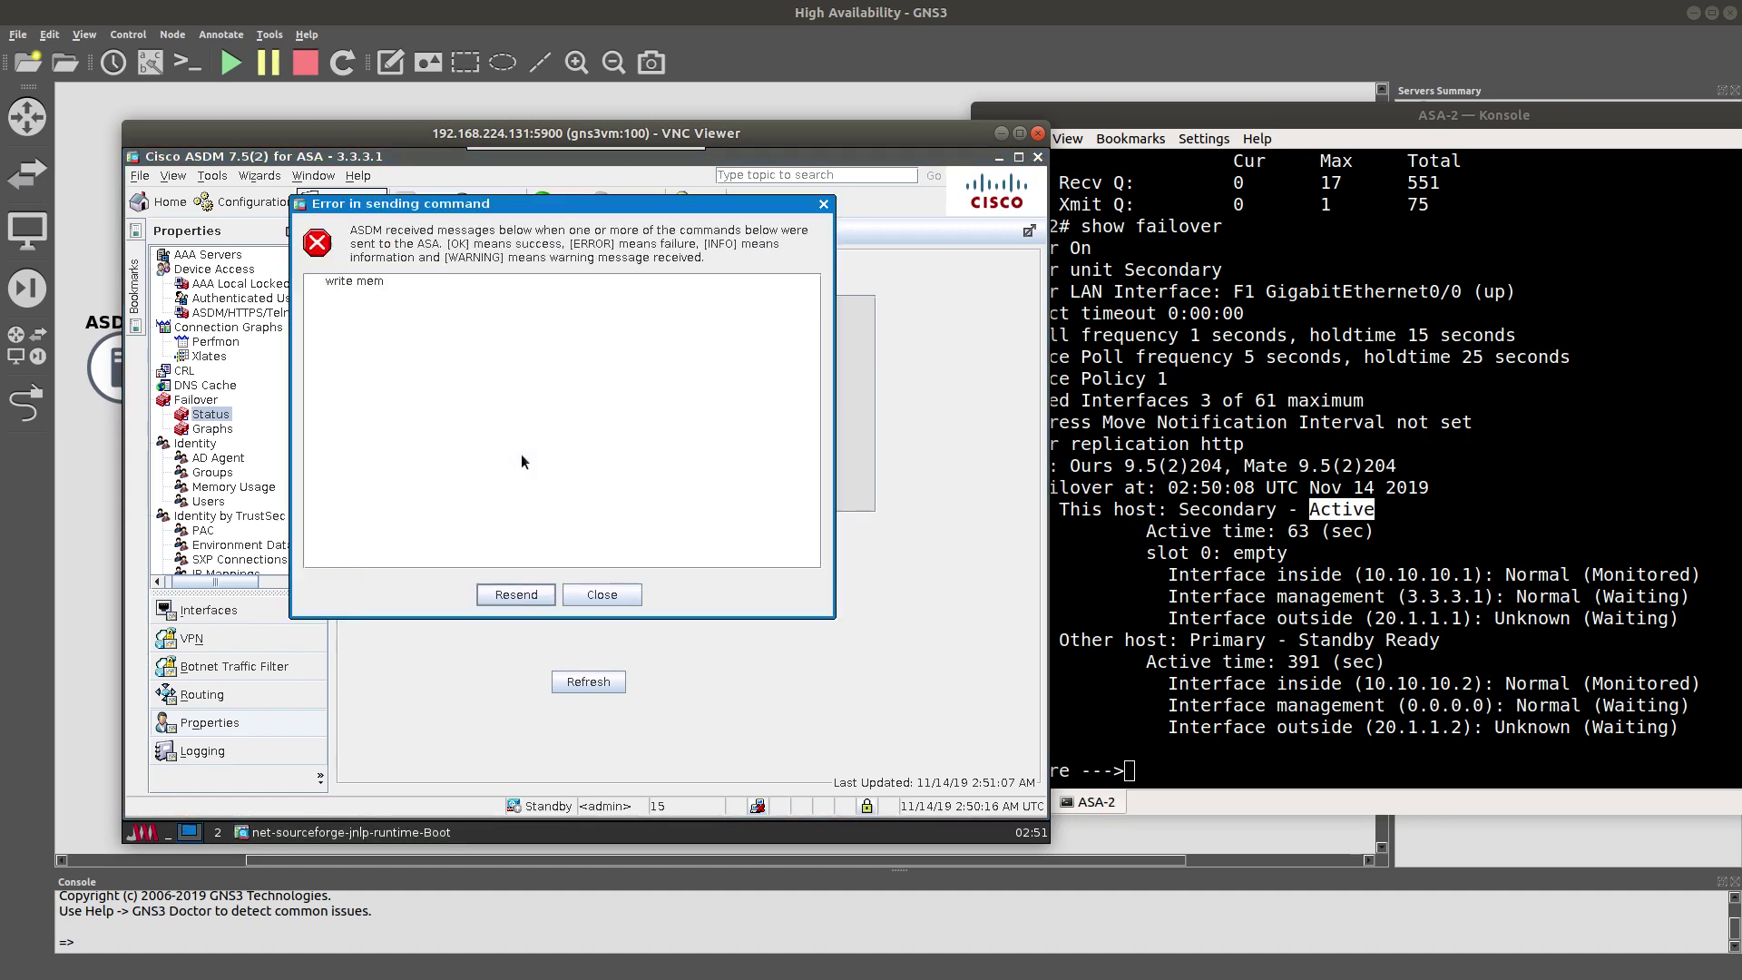
click(596, 596)
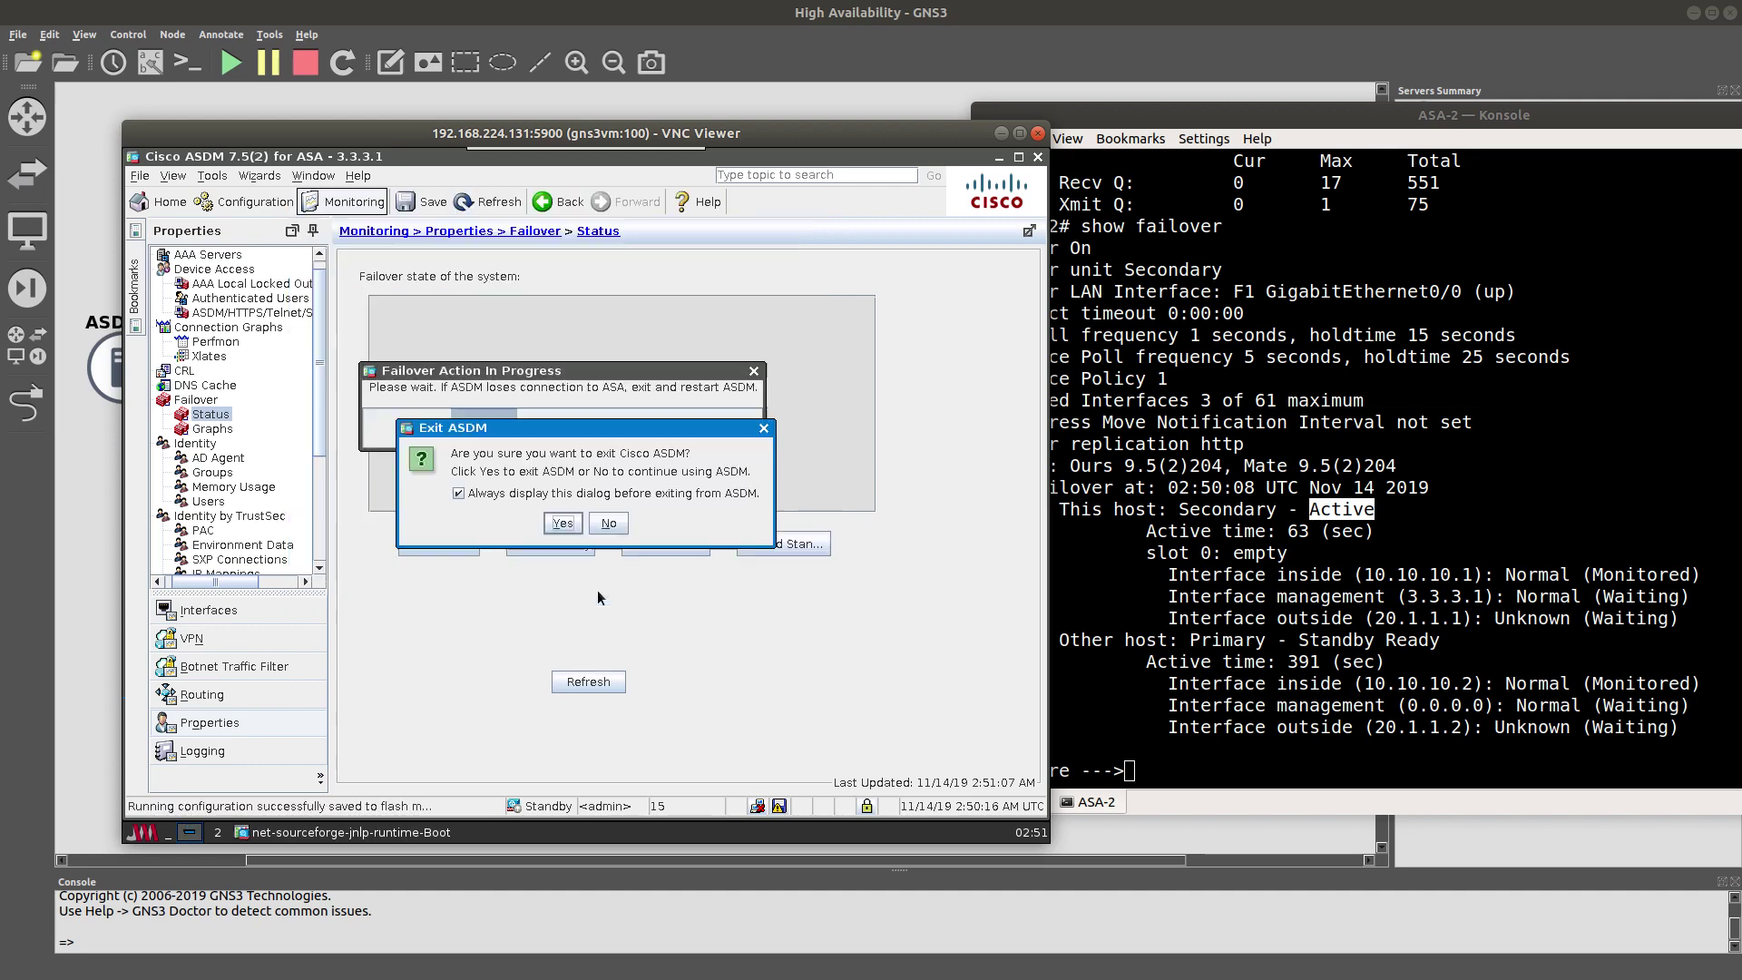
click(614, 521)
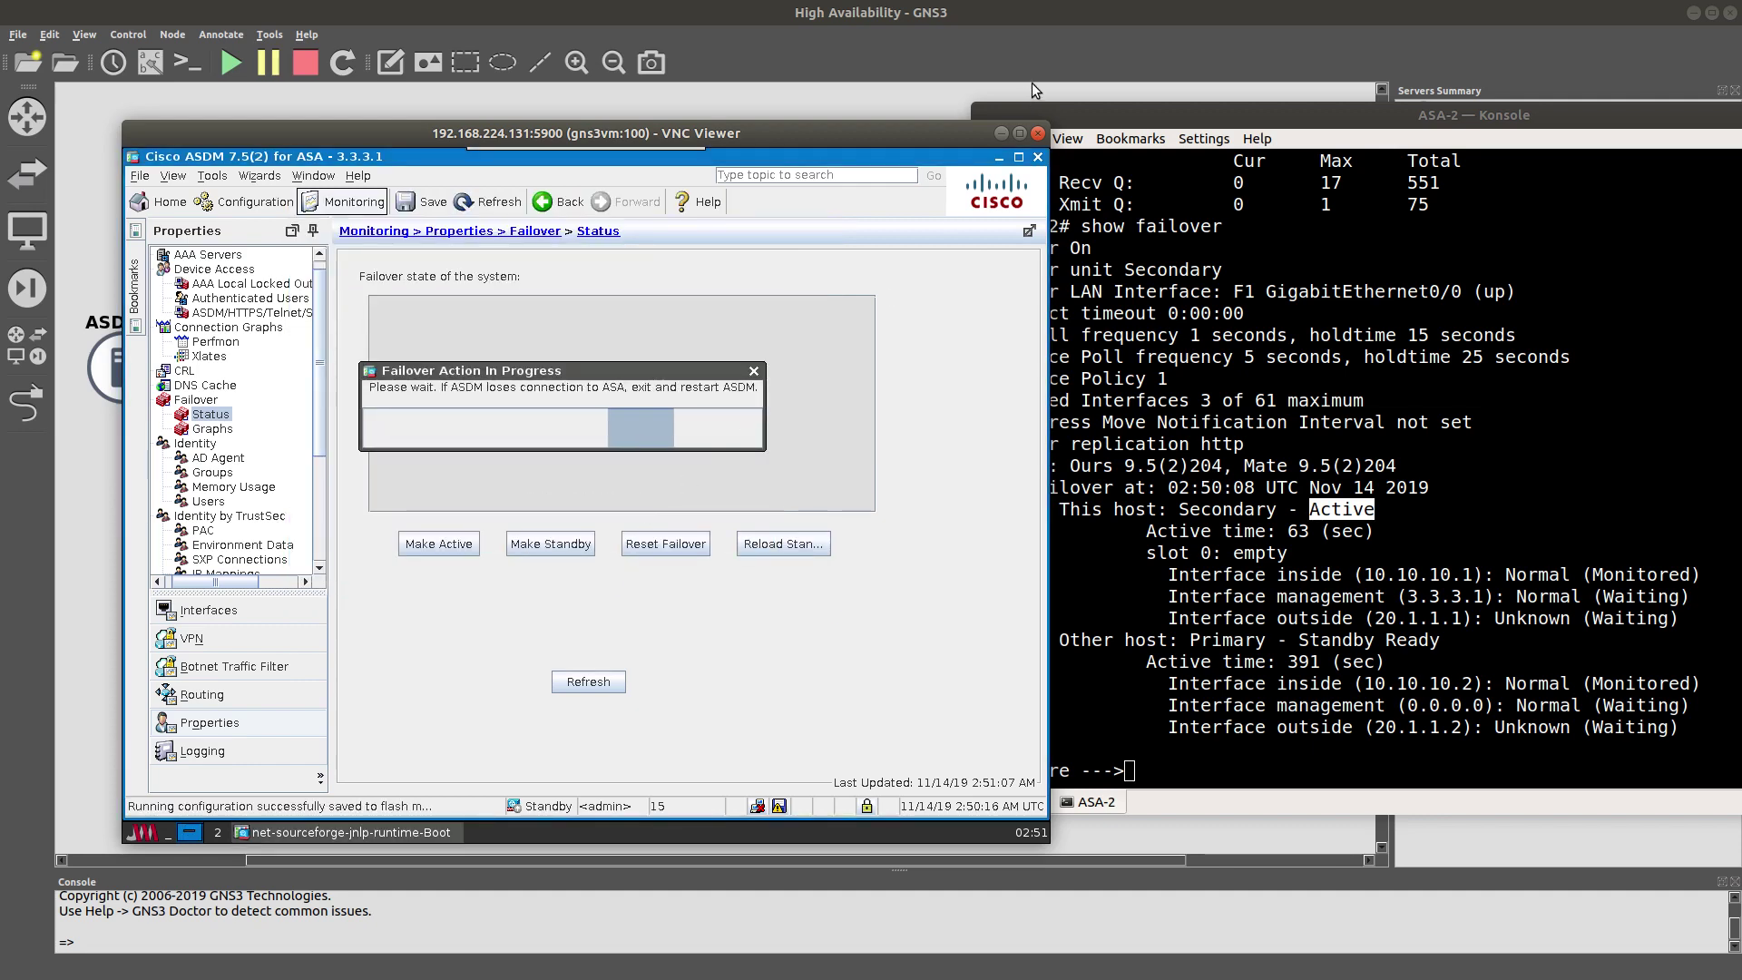
Step: Quit ASDM, discarding the unsaved configuration changes
click(1037, 160)
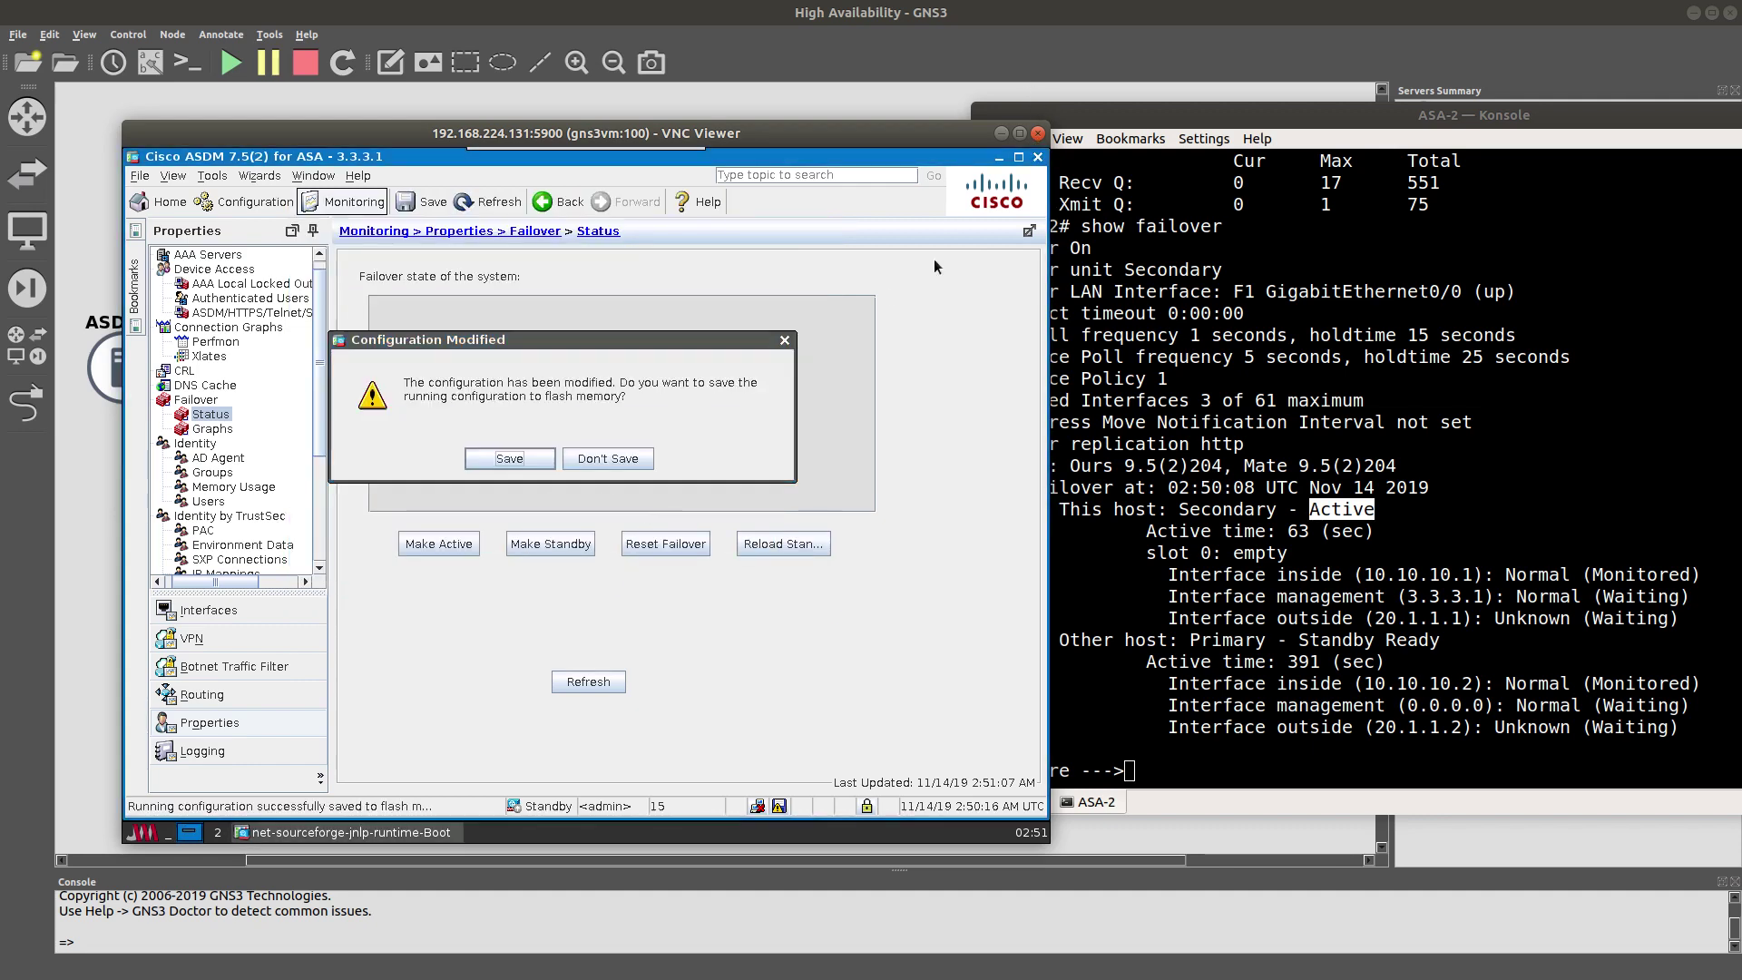
click(590, 460)
click(563, 523)
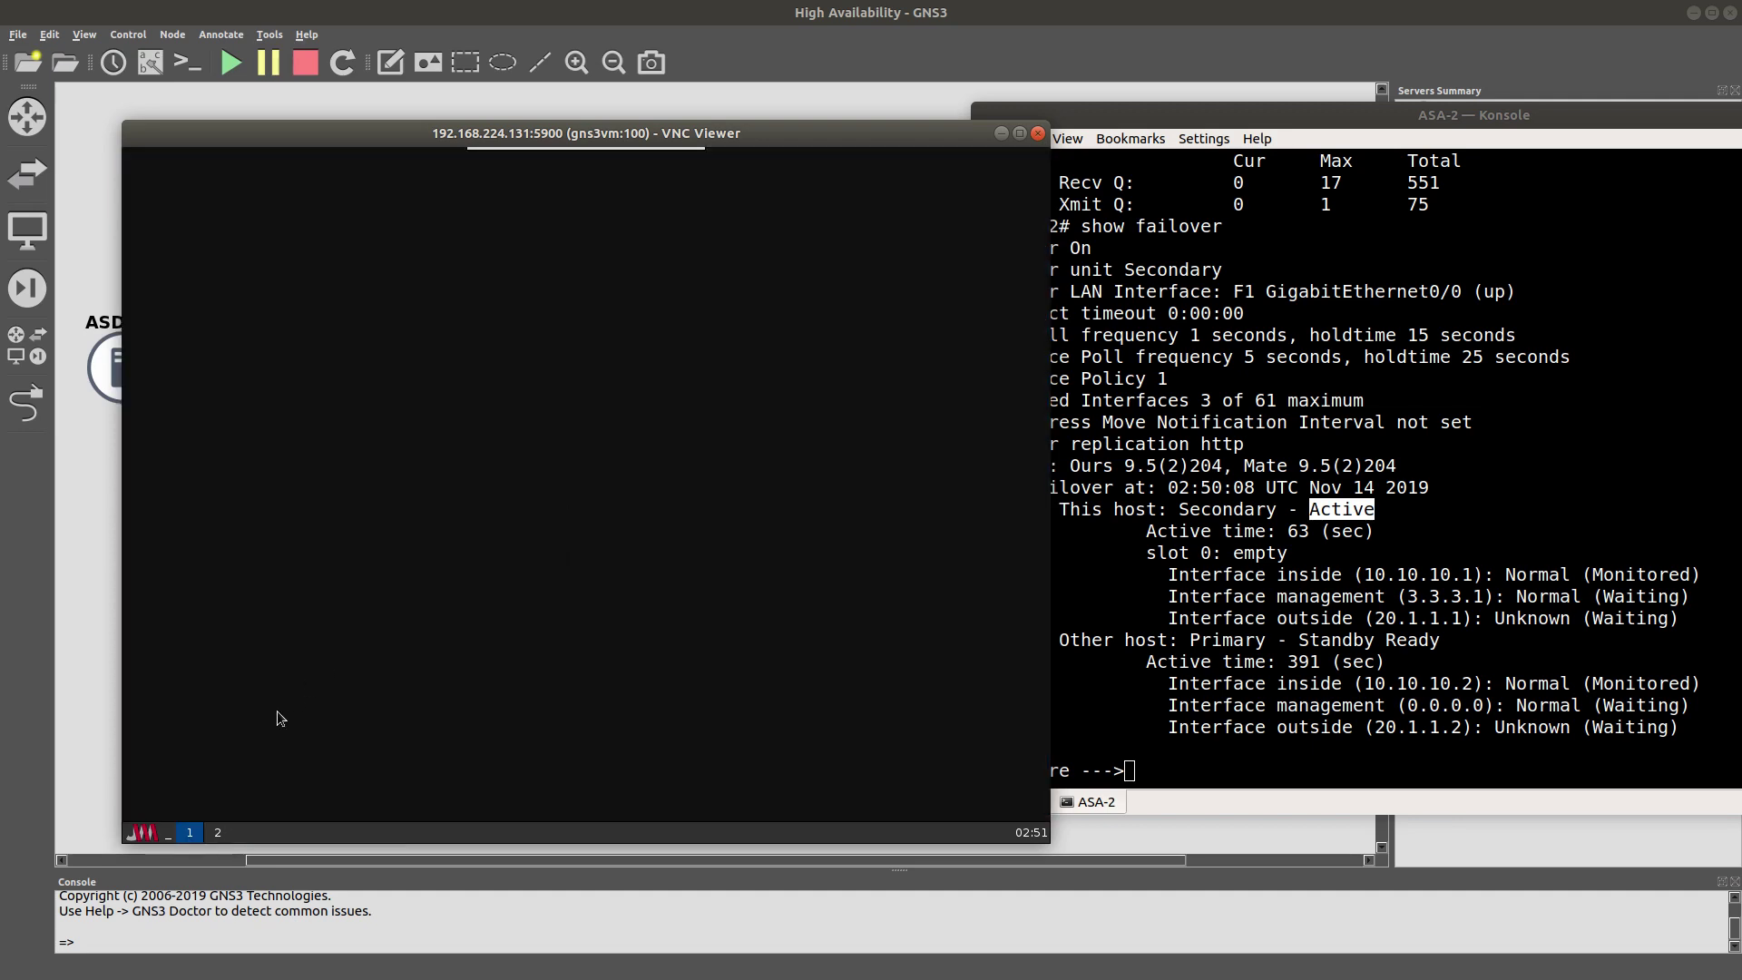
Step: Relaunch the ASDM launcher against 3.3.3.1 and move the VNC window off the topology
click(150, 829)
mouse_move(163, 727)
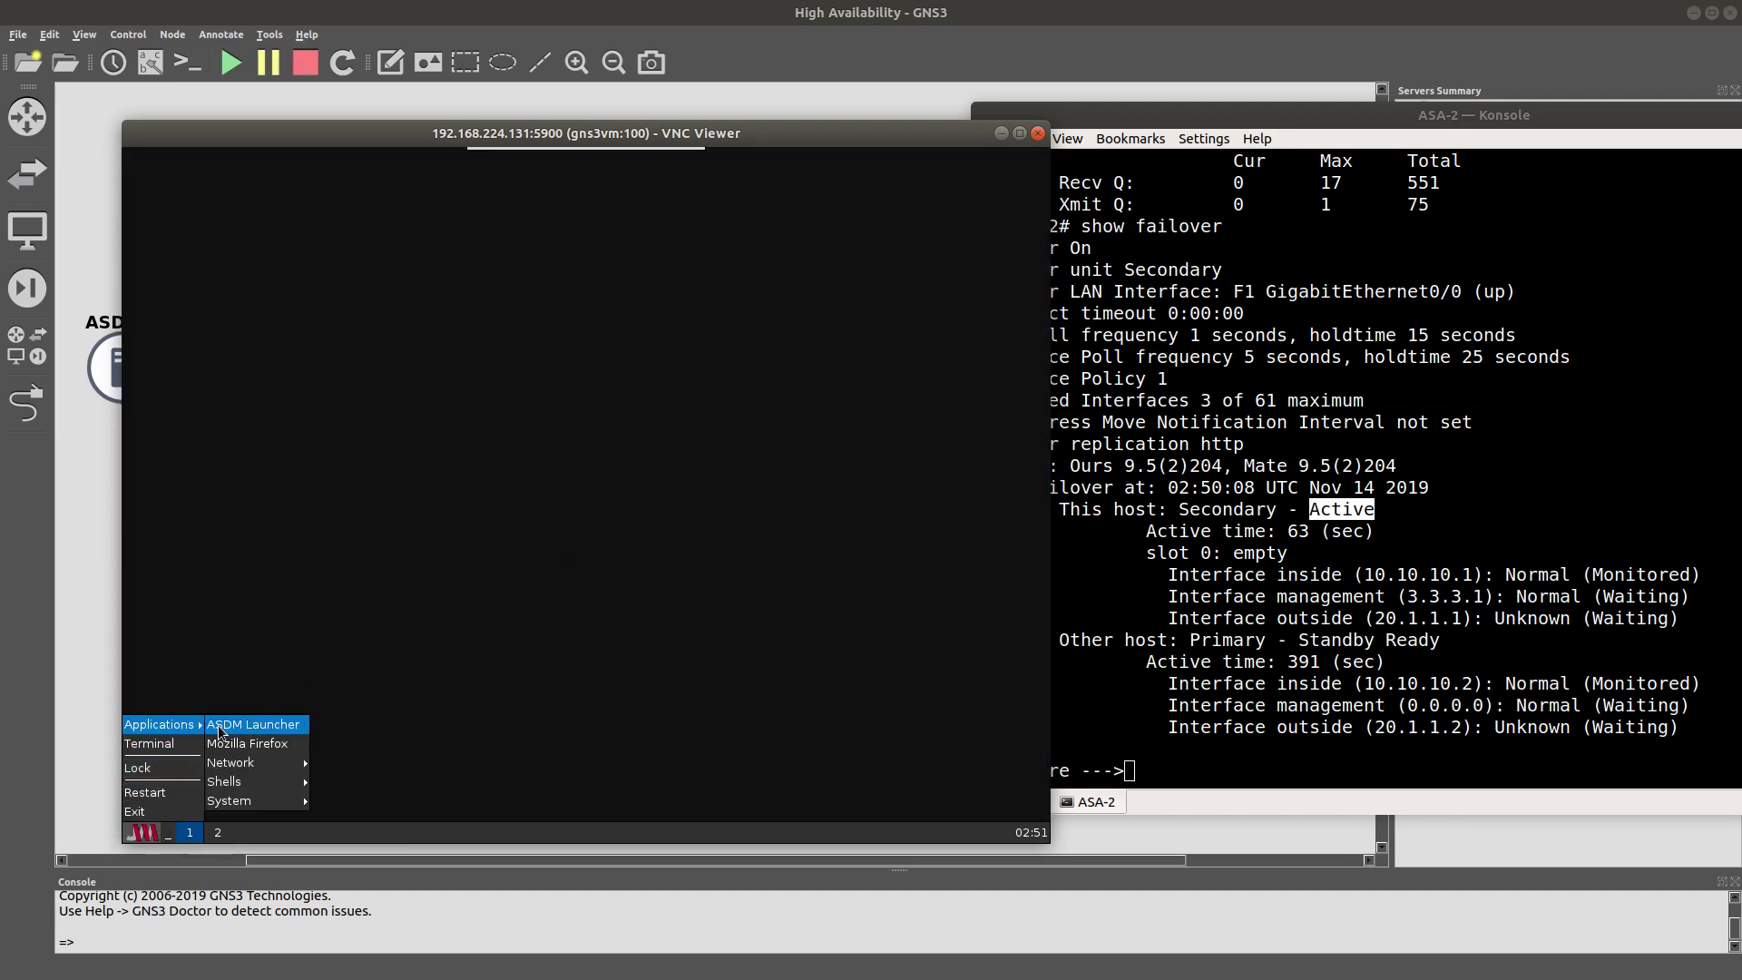
click(254, 728)
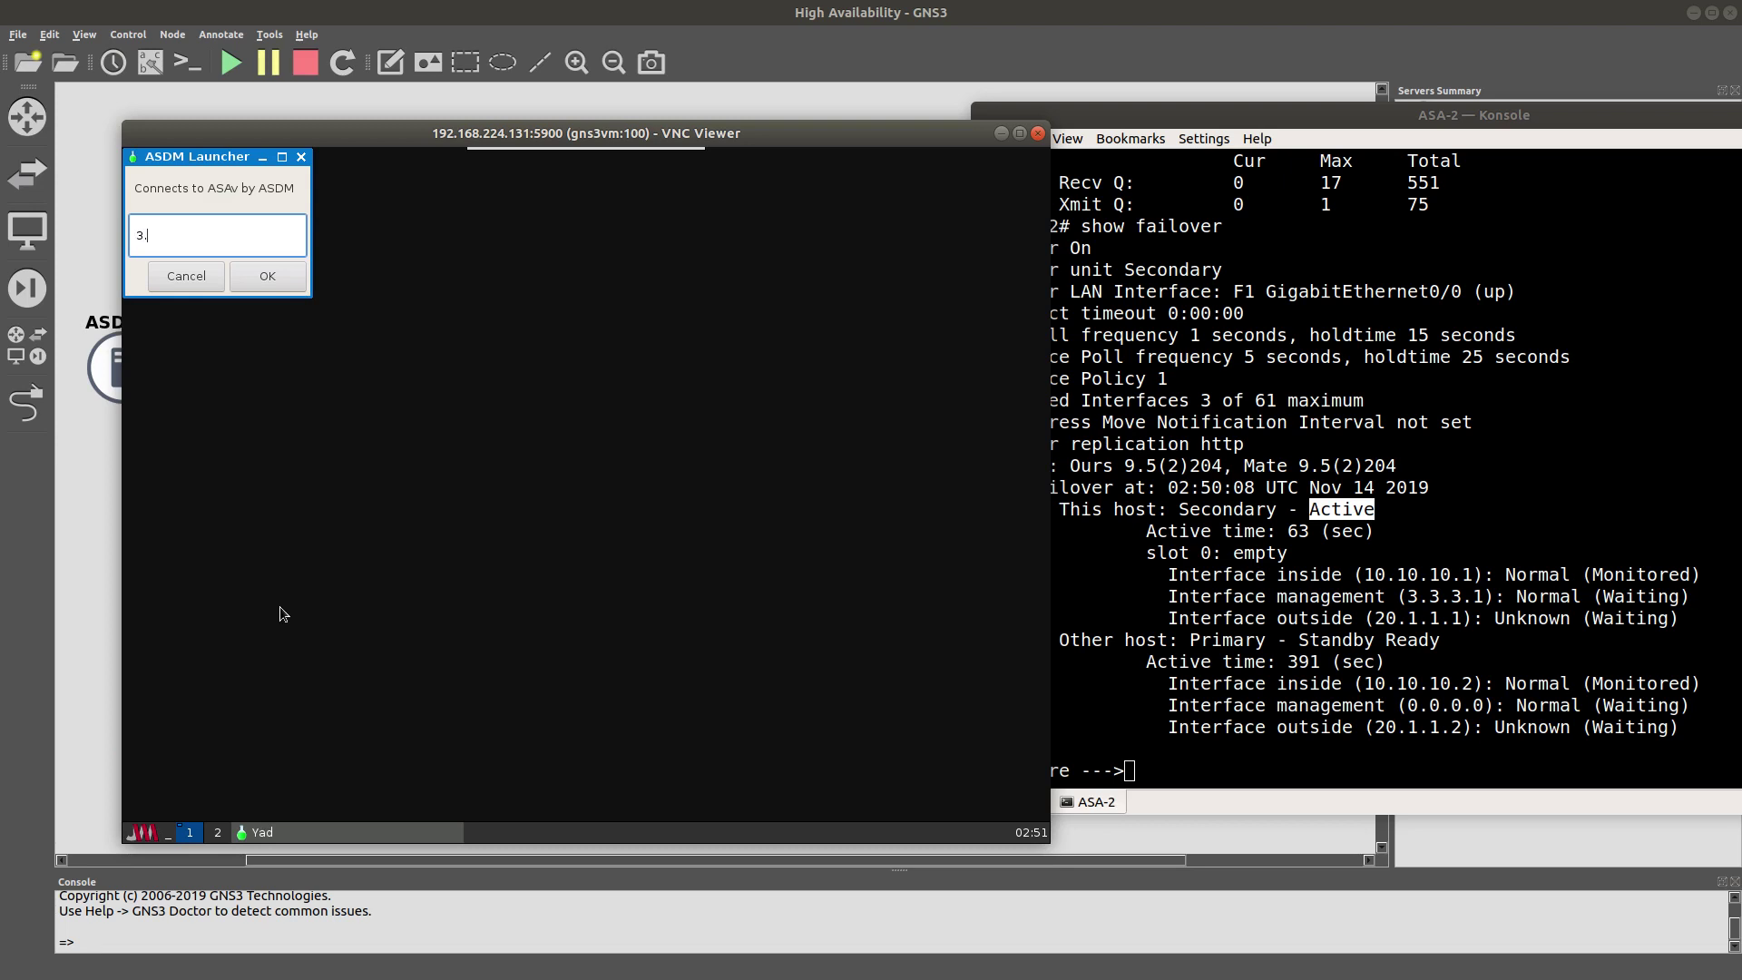
text(3.3.3.1)
key(Return)
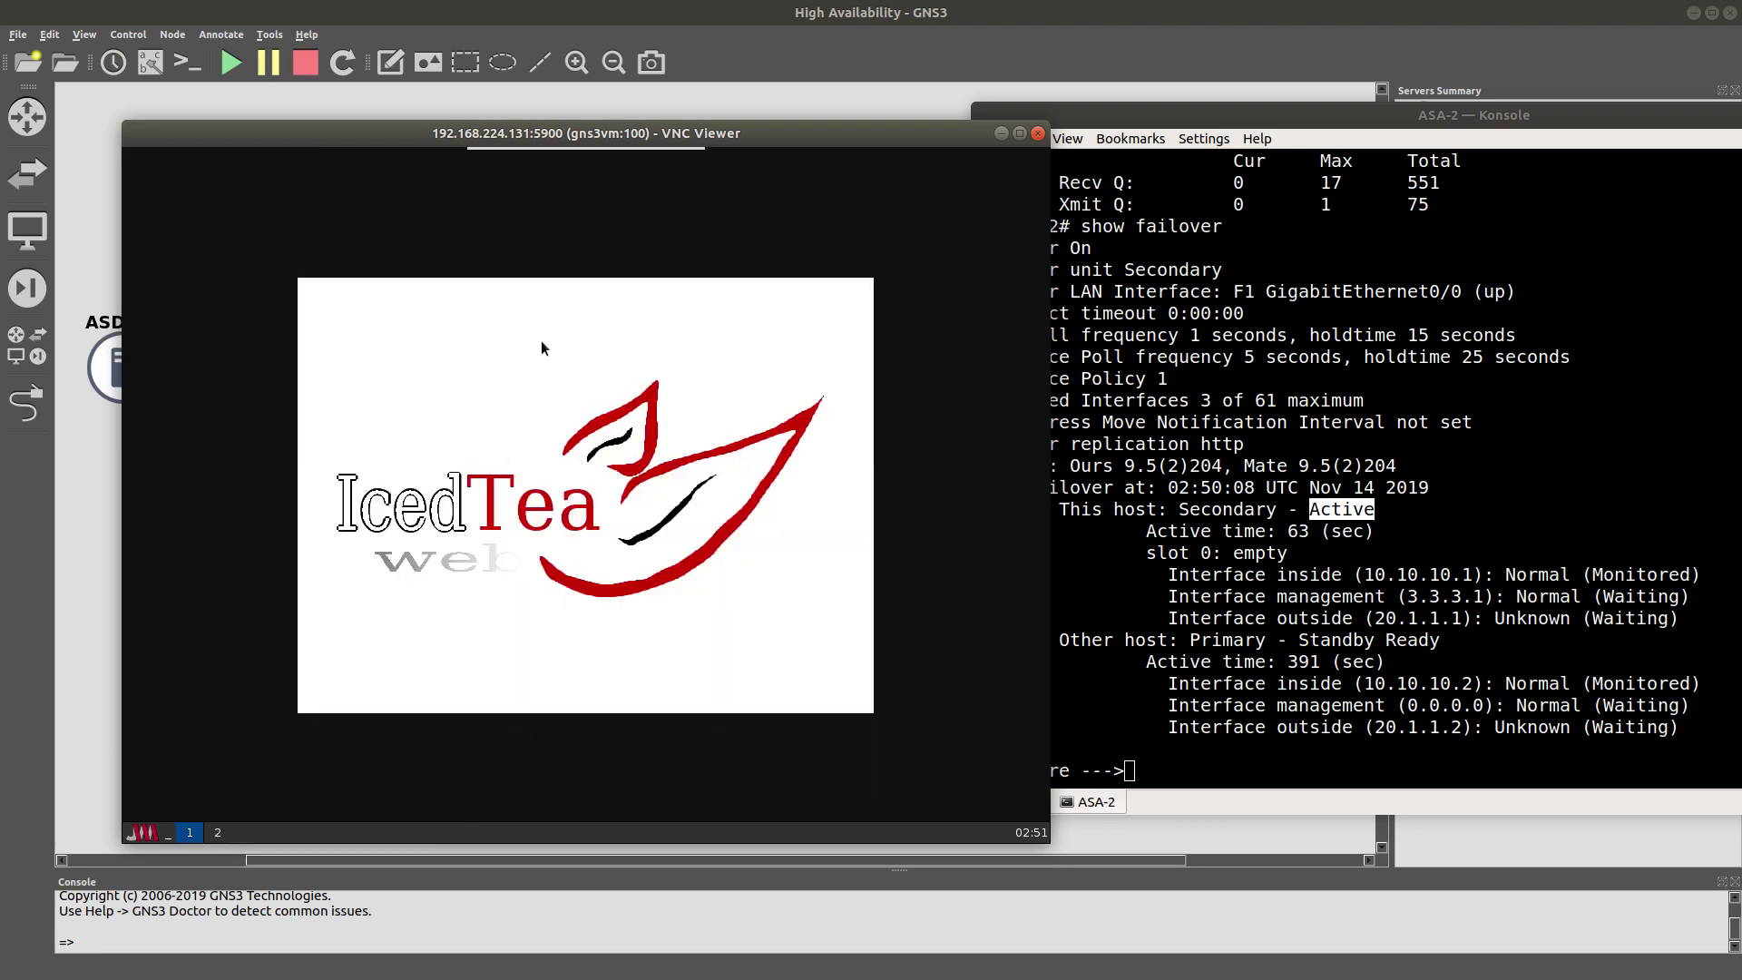
drag(852, 129, 1185, 248)
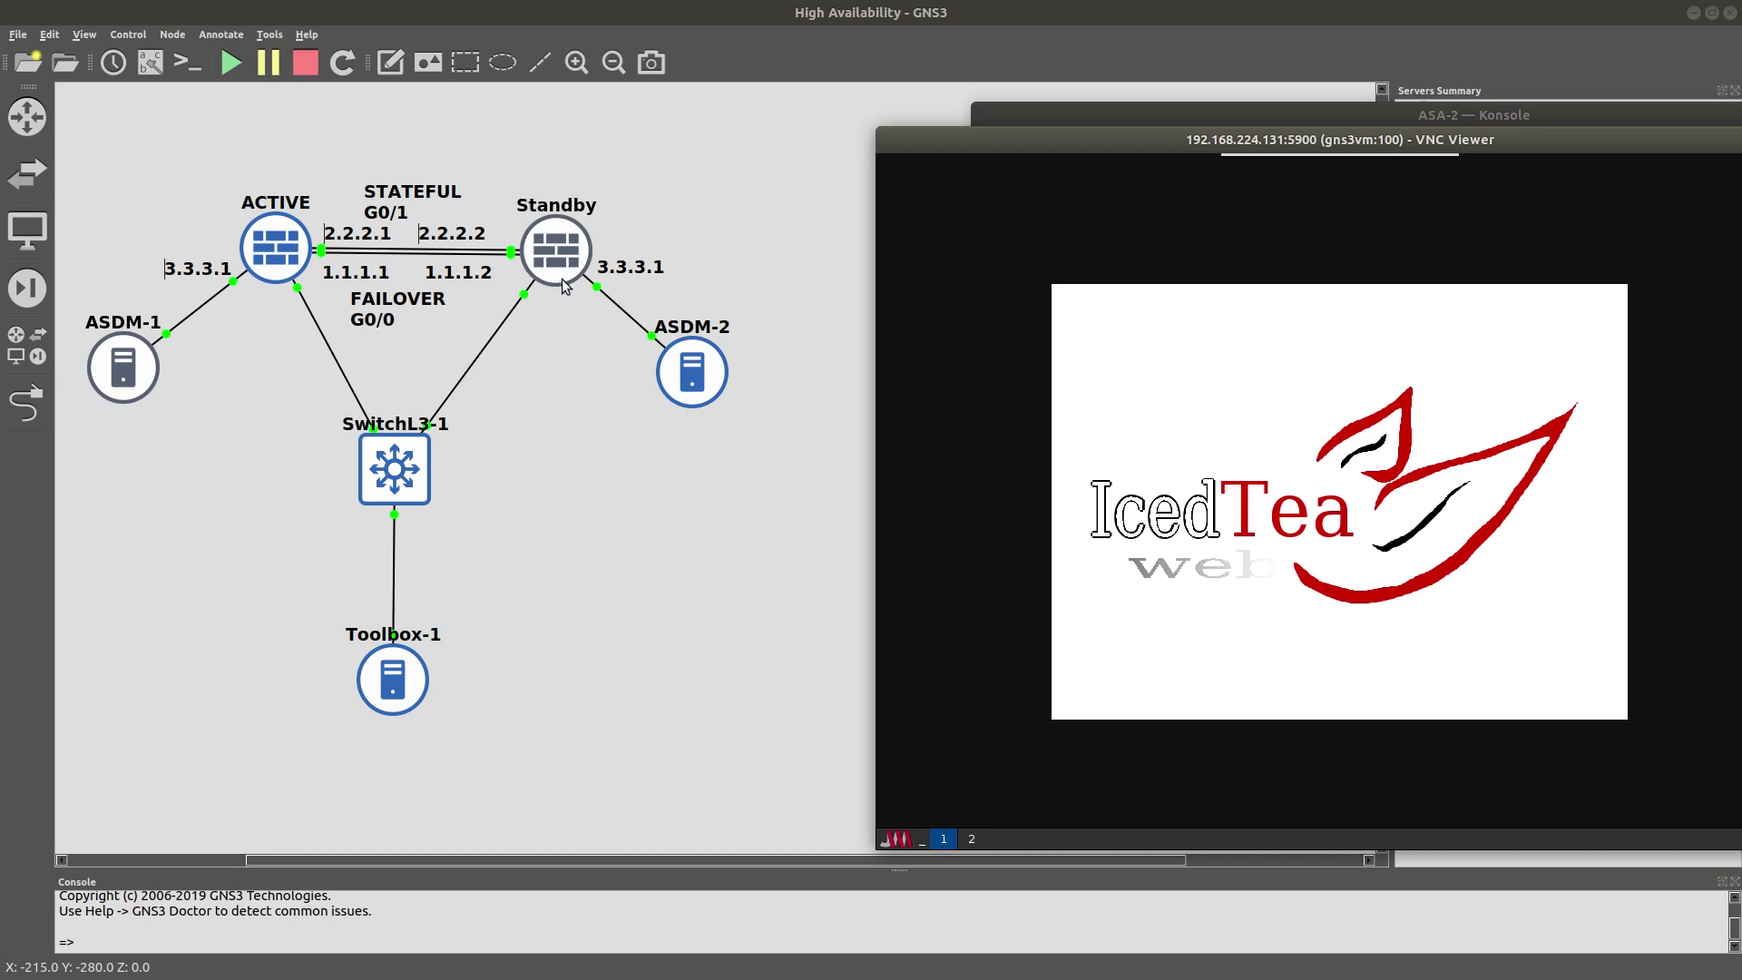
Step: Delete the Standby–ASDM-2 link, the ASDM-2 host and the ASDM-1–ACTIVE link, then place ASDM-1 beside Standby
right_click(604, 305)
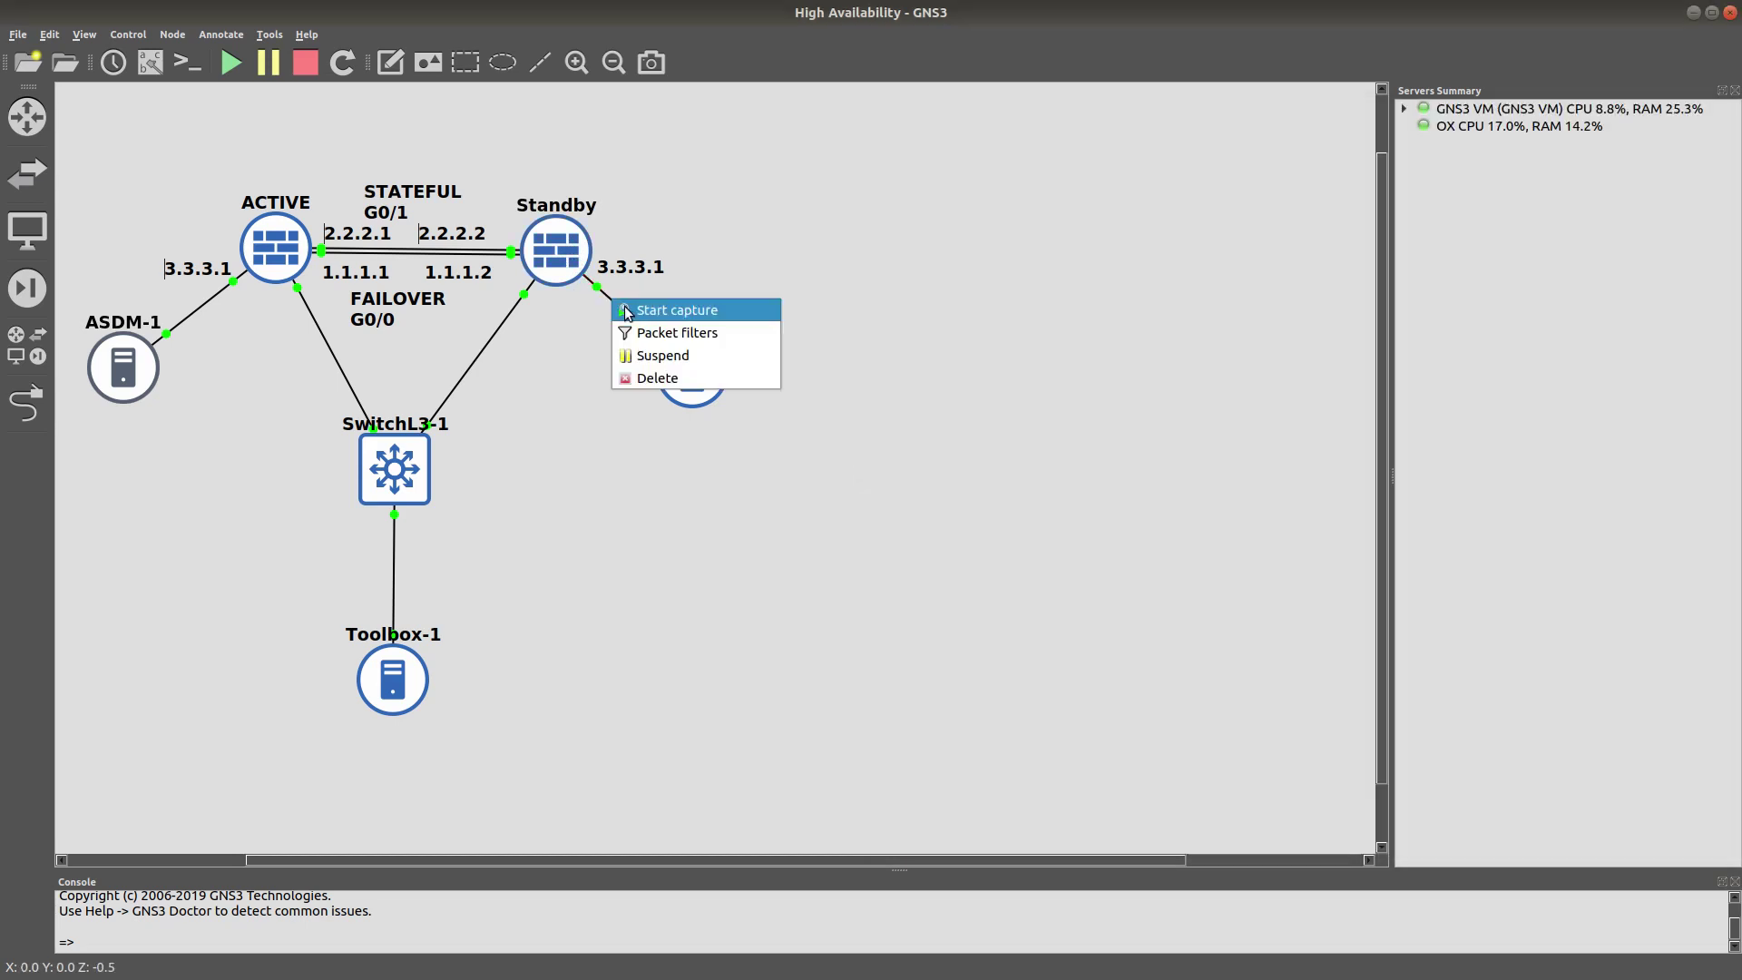
click(642, 377)
right_click(674, 372)
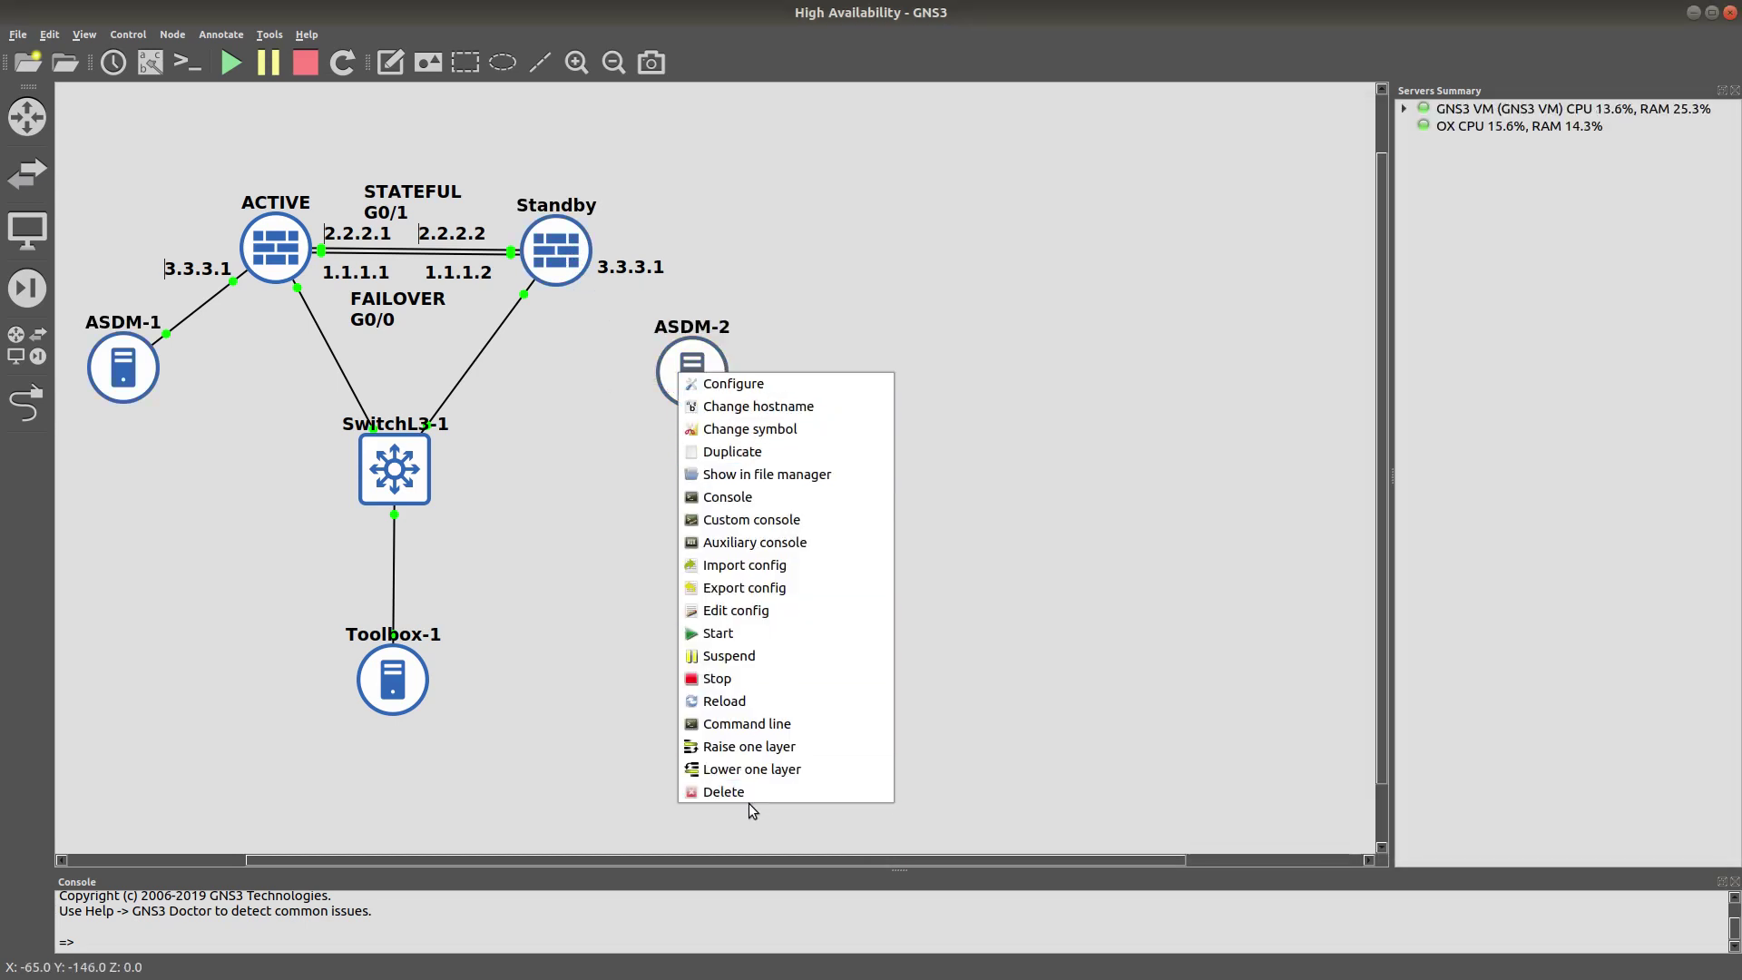
click(748, 797)
click(1003, 528)
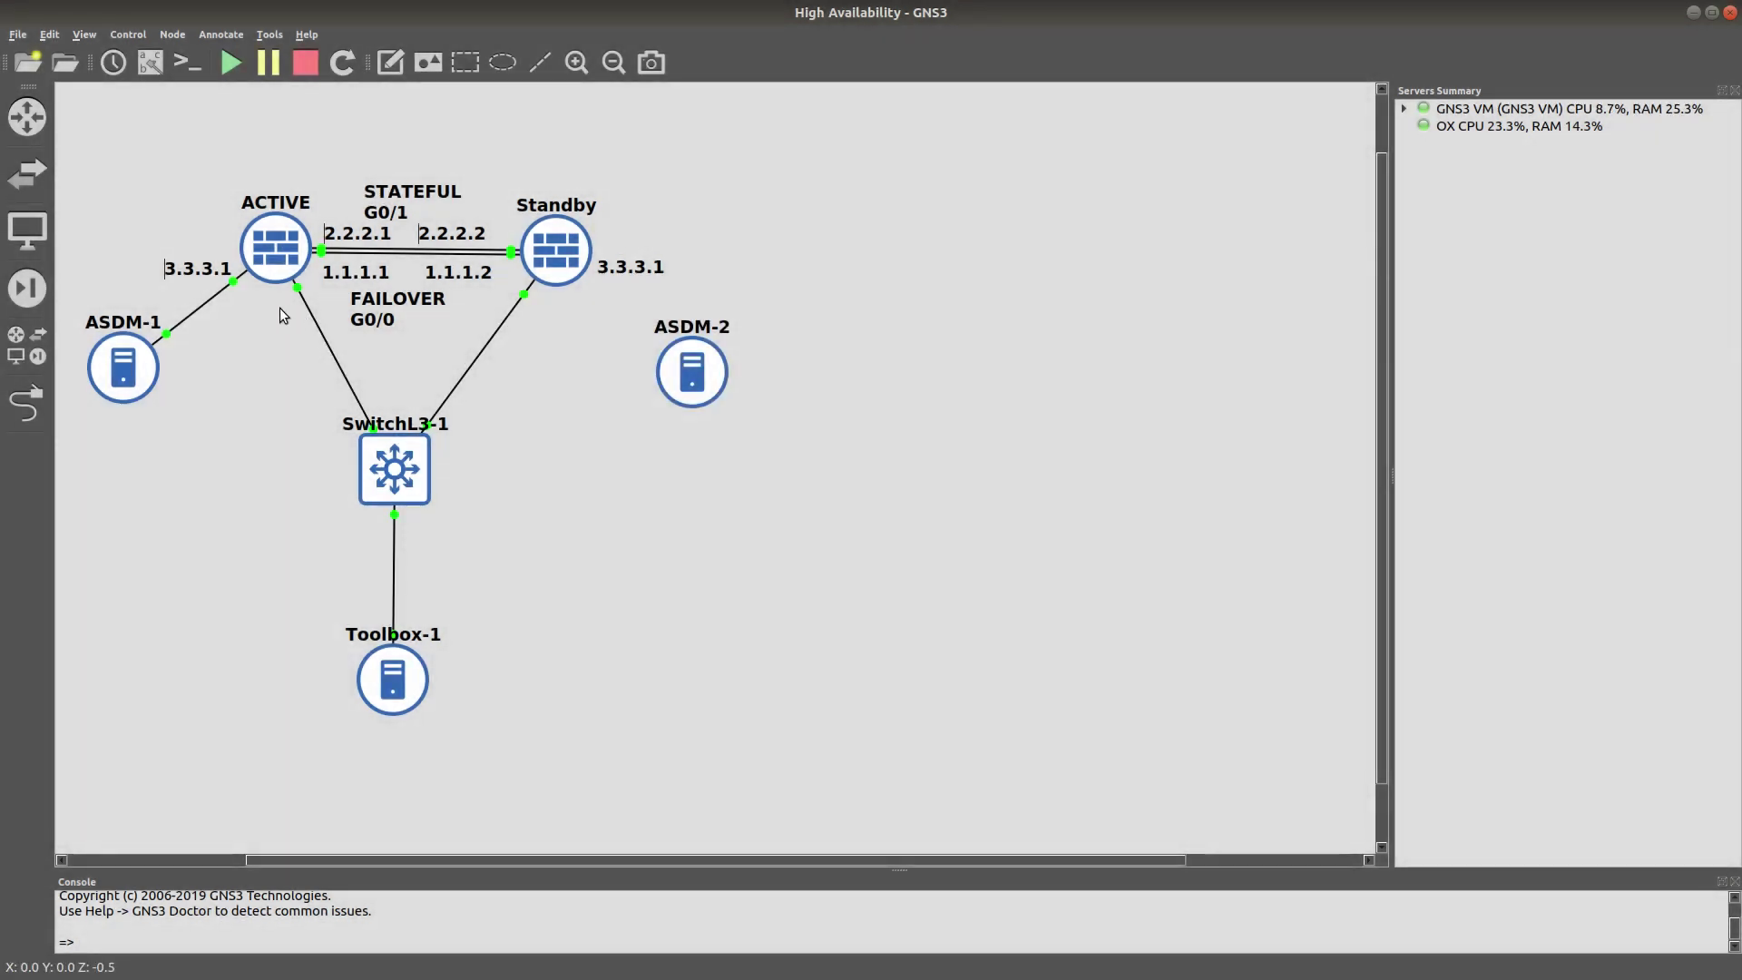
right_click(212, 297)
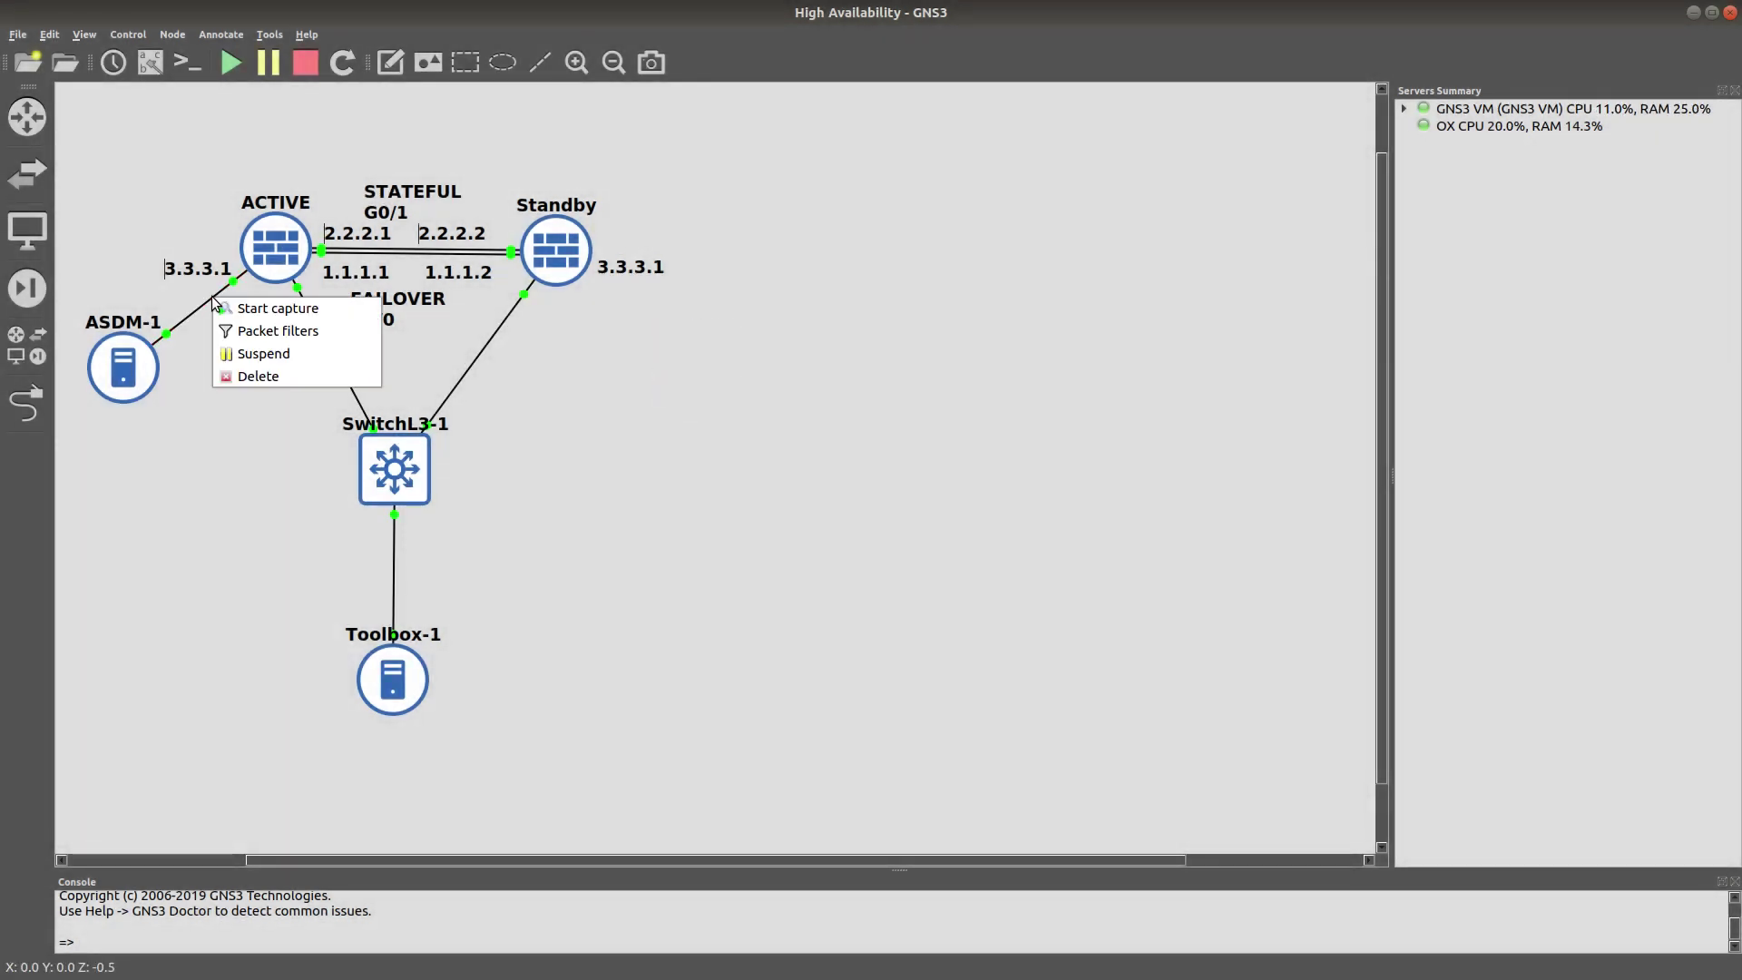
click(247, 366)
drag(127, 374, 730, 374)
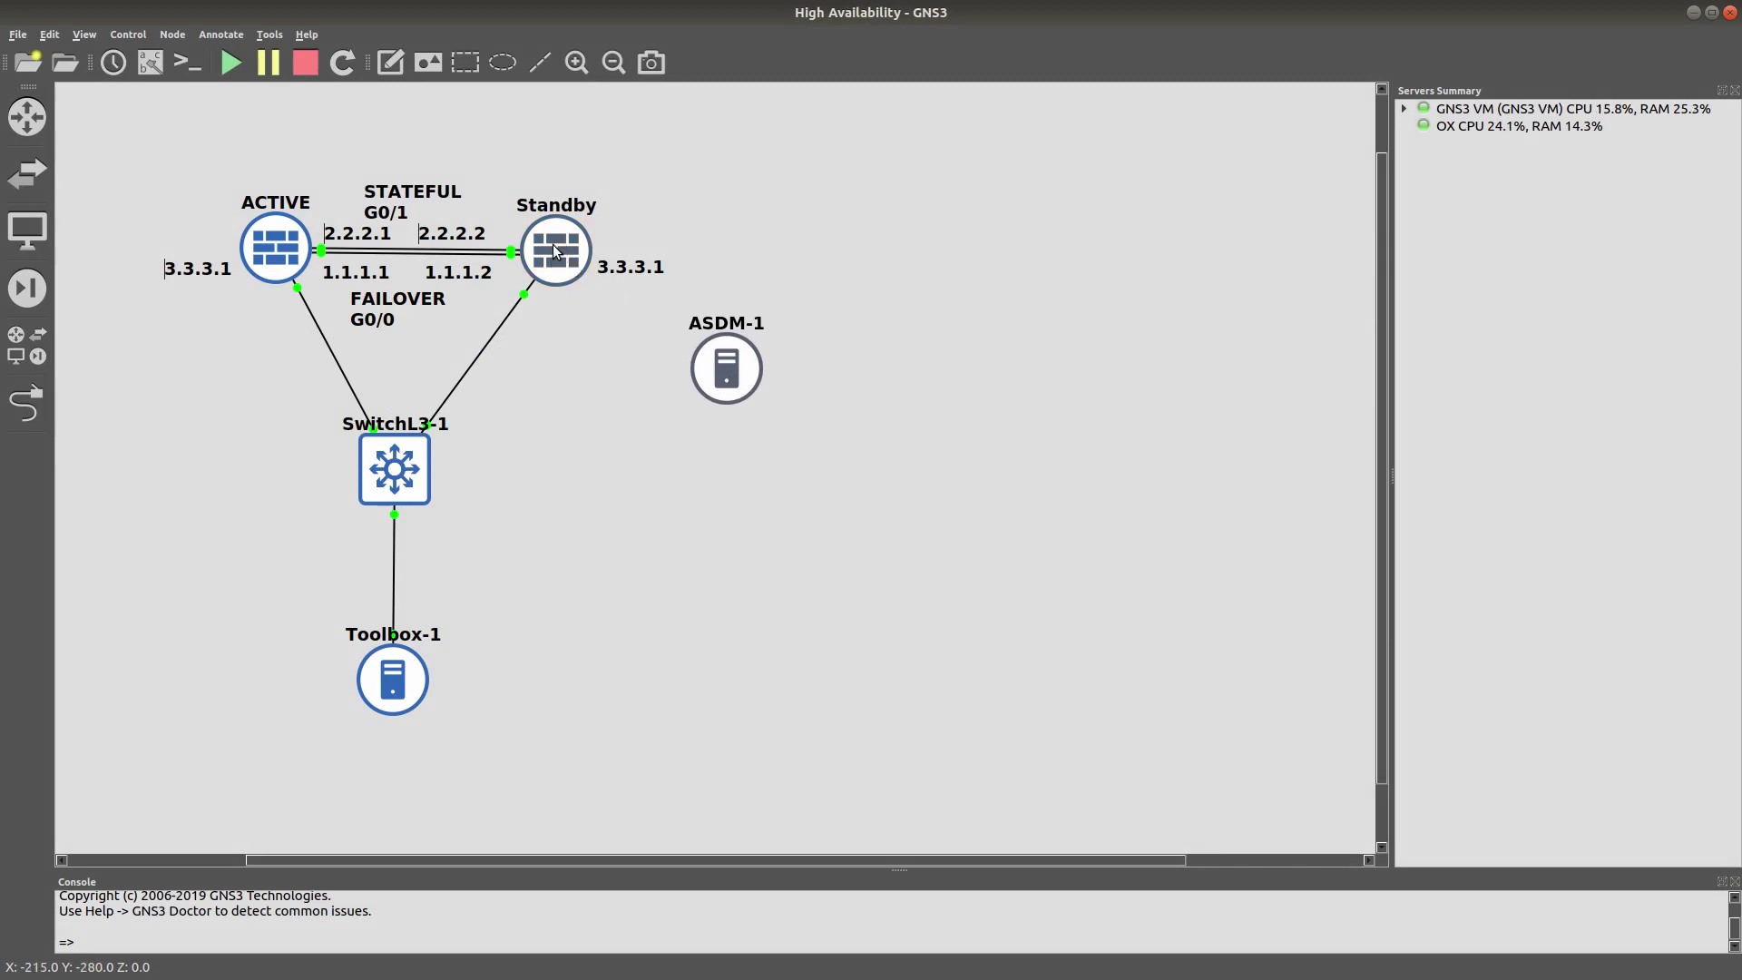
Step: Add a link from the Standby firewall to ASDM-1's eth0
click(26, 403)
click(574, 261)
click(618, 302)
click(724, 372)
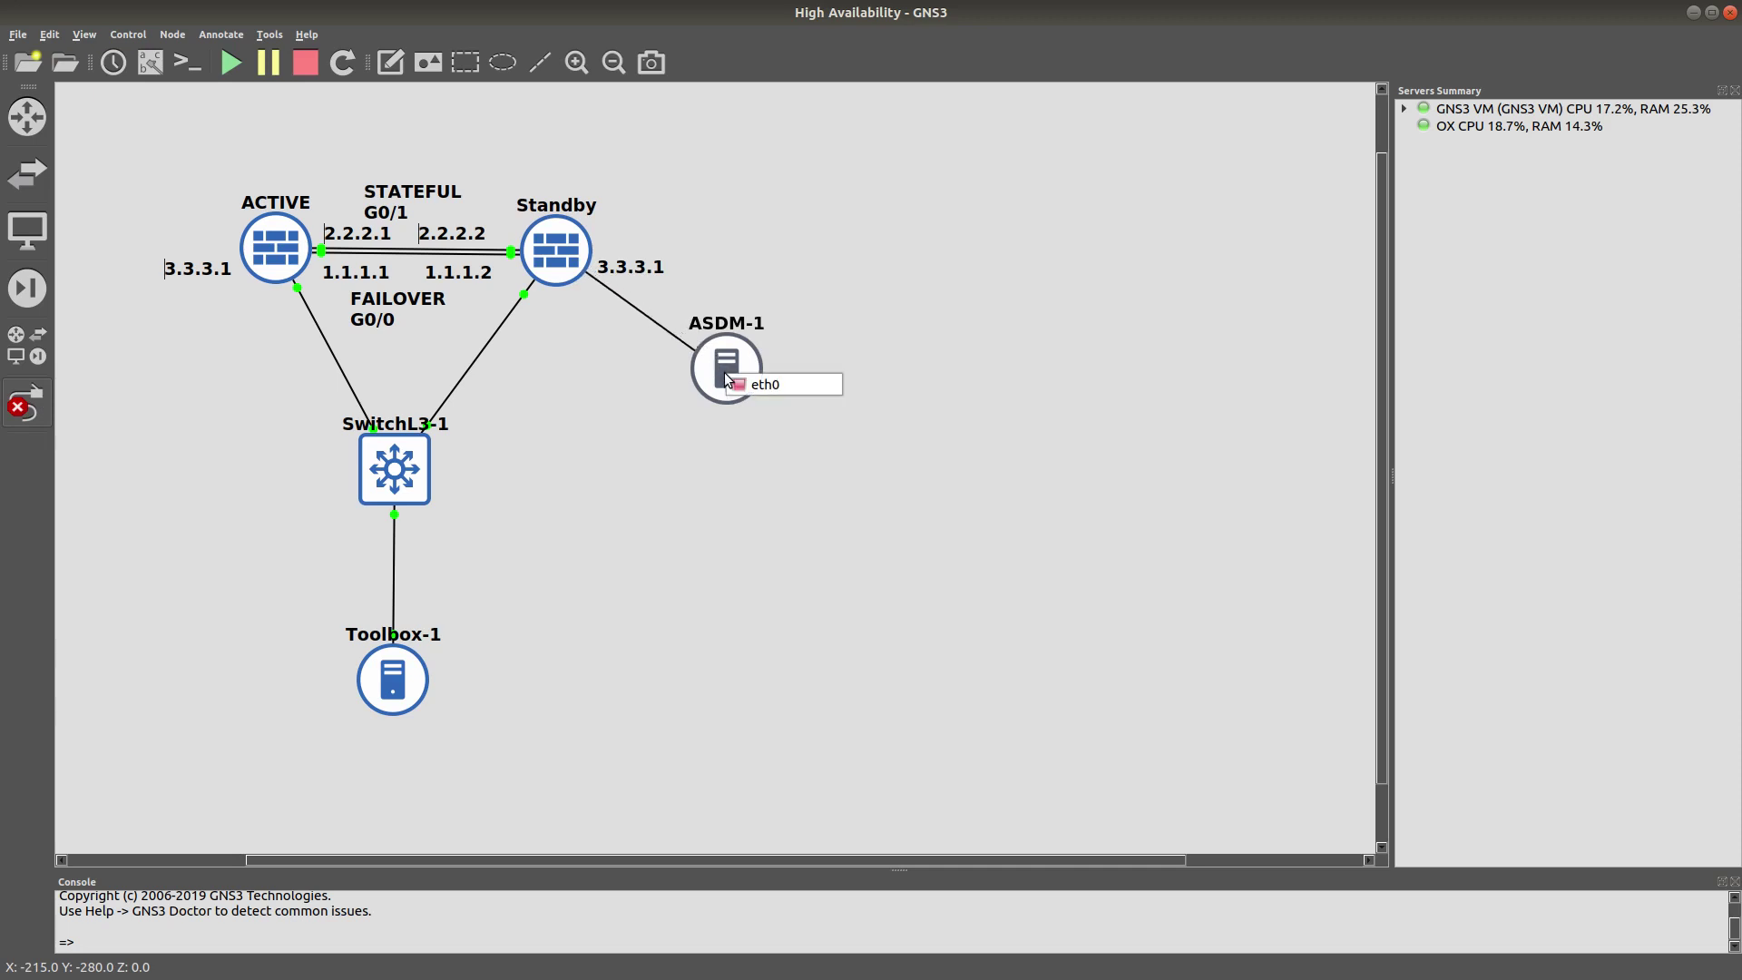
click(756, 393)
key(Escape)
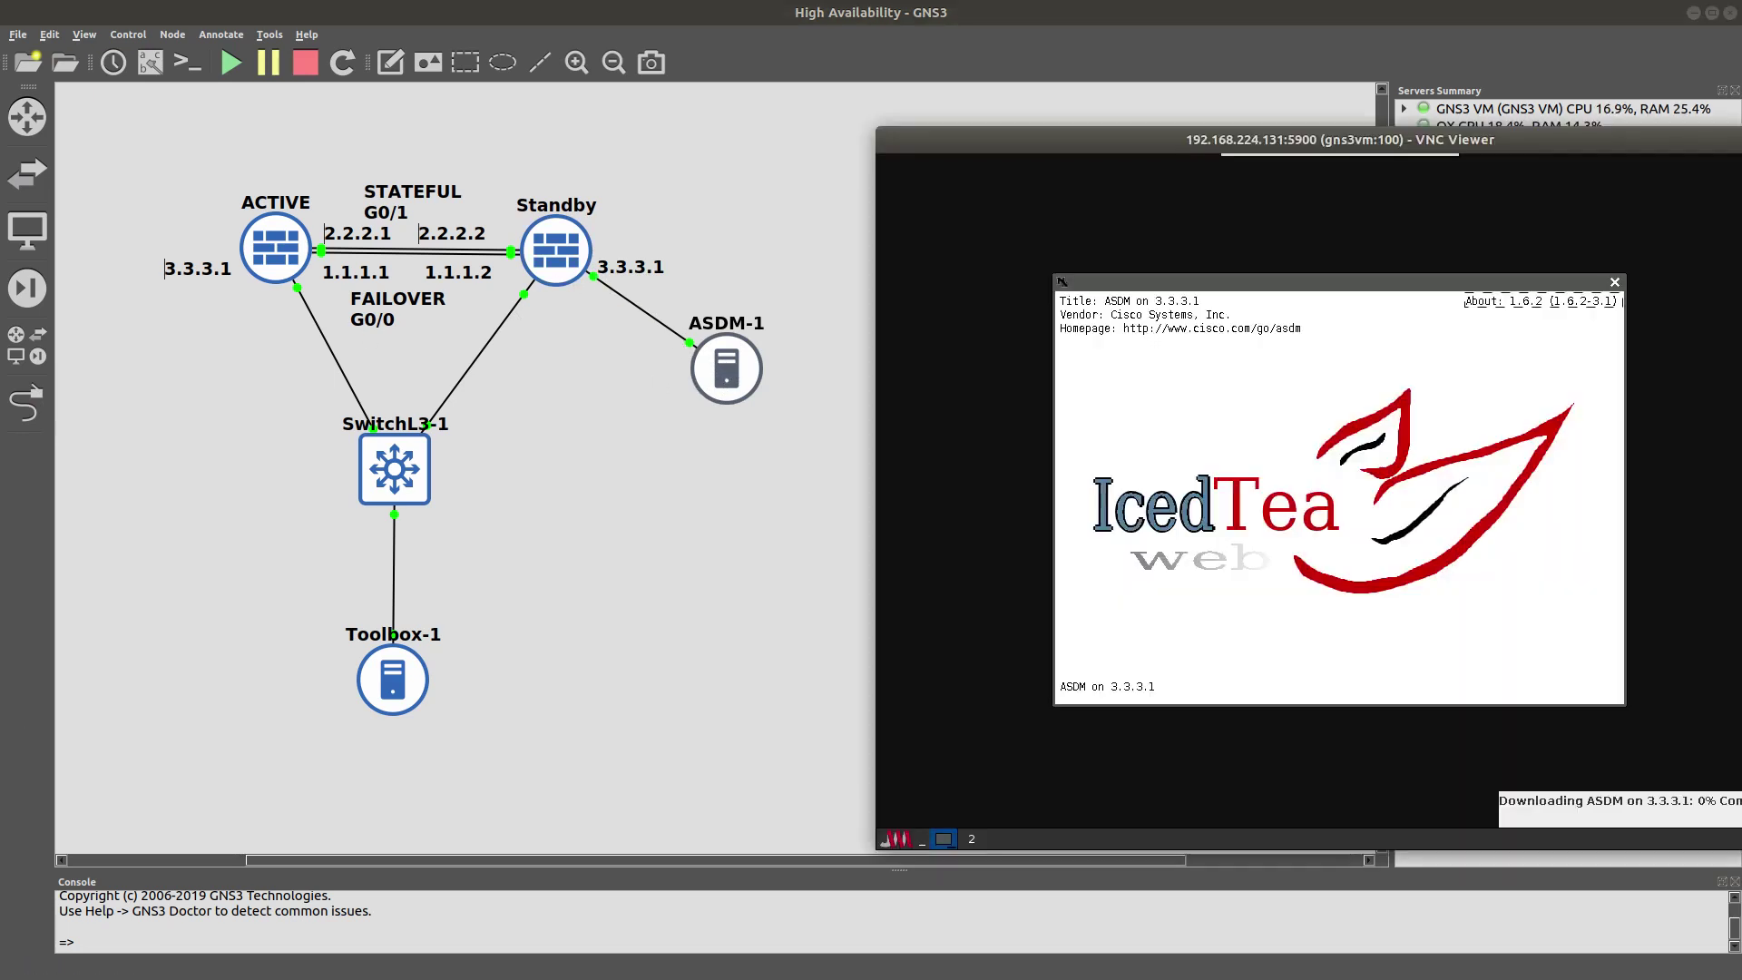
Step: Close the ASDM splash and relaunch the ASDM launcher to 3.3.3.1
click(1615, 282)
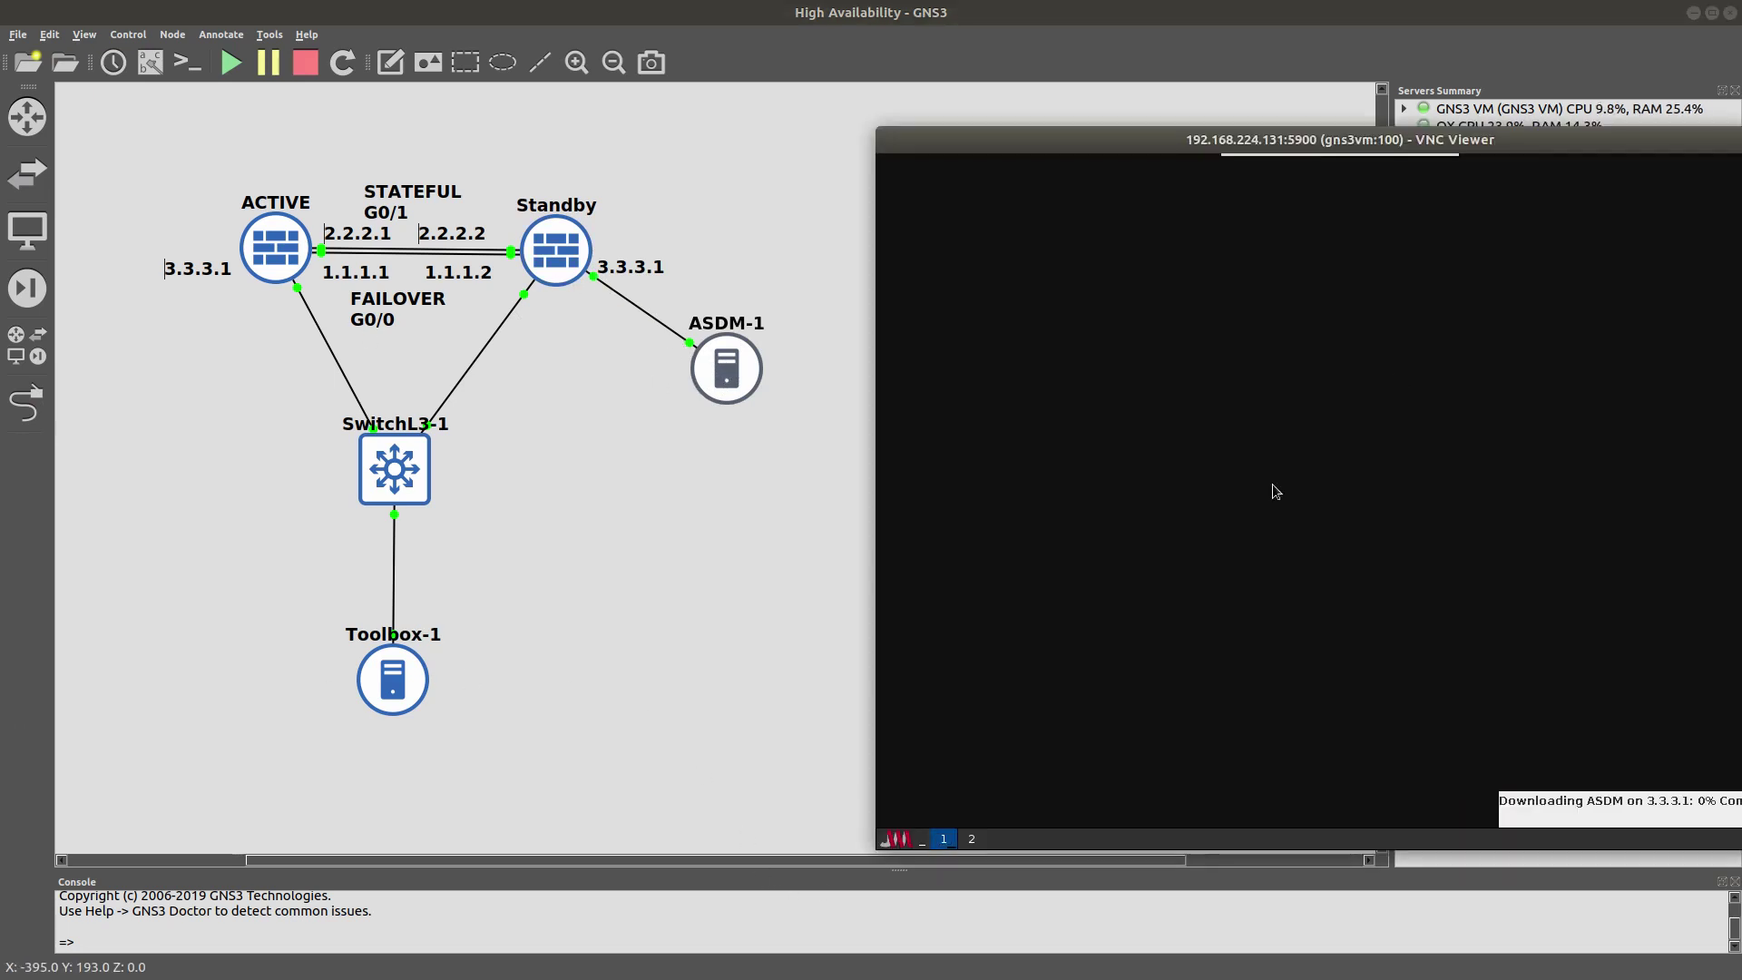
click(912, 838)
mouse_move(916, 730)
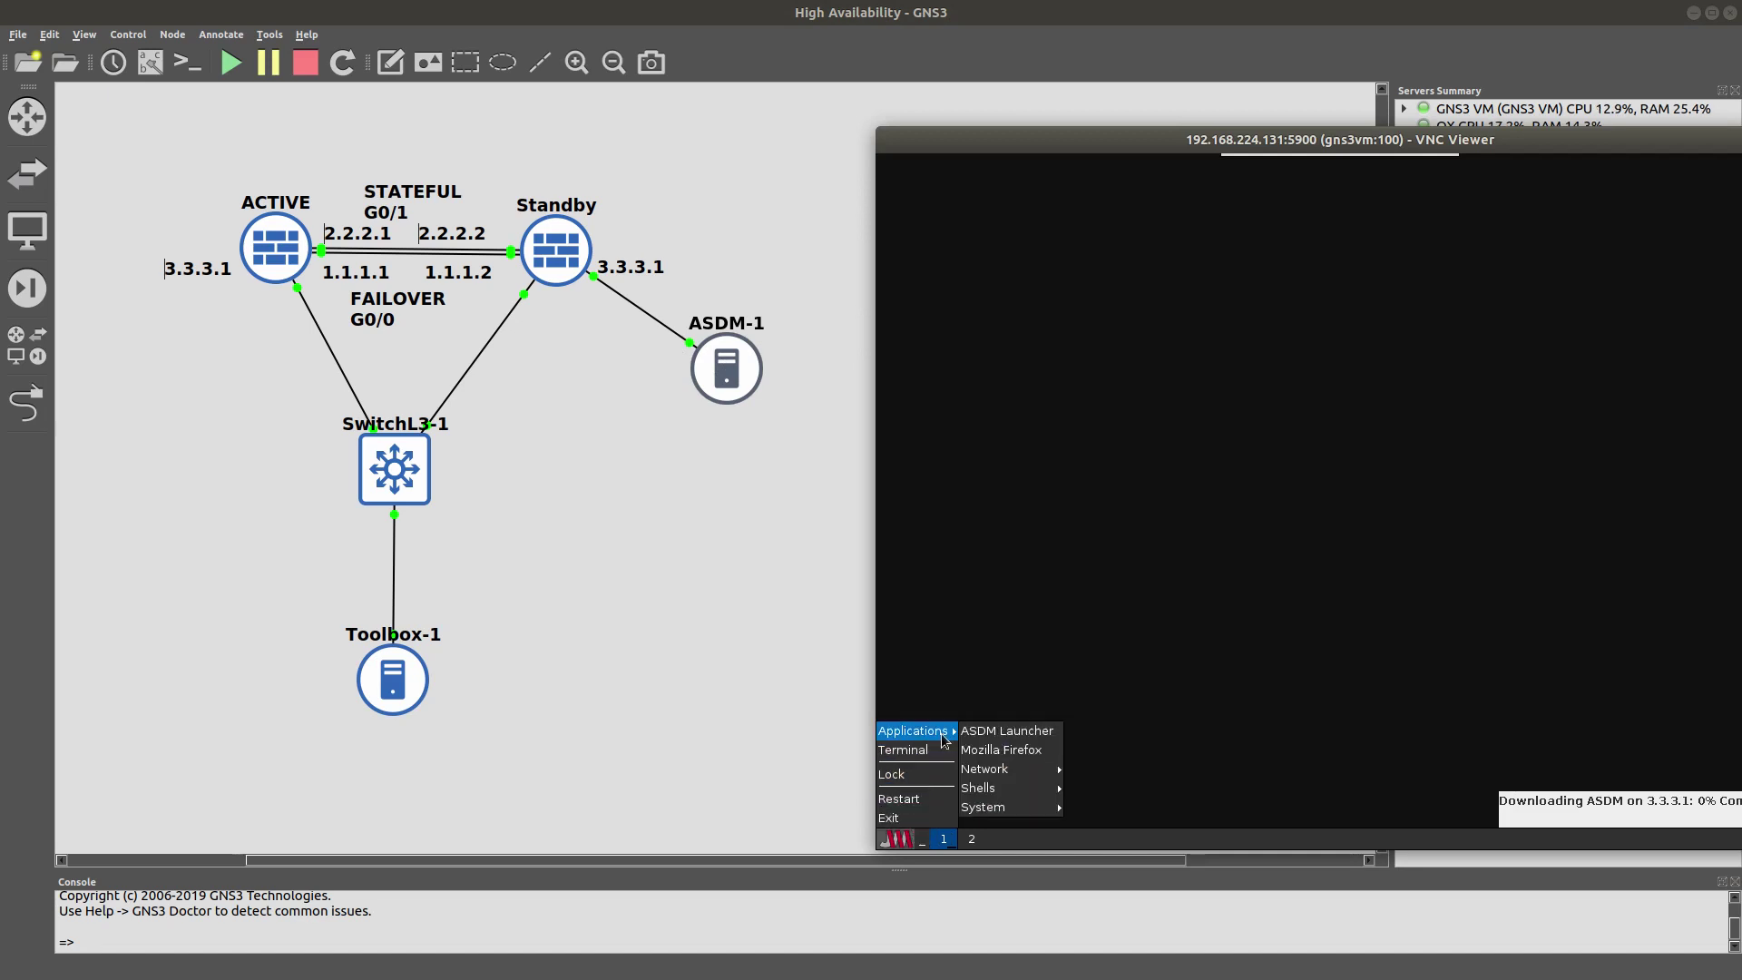
click(1007, 731)
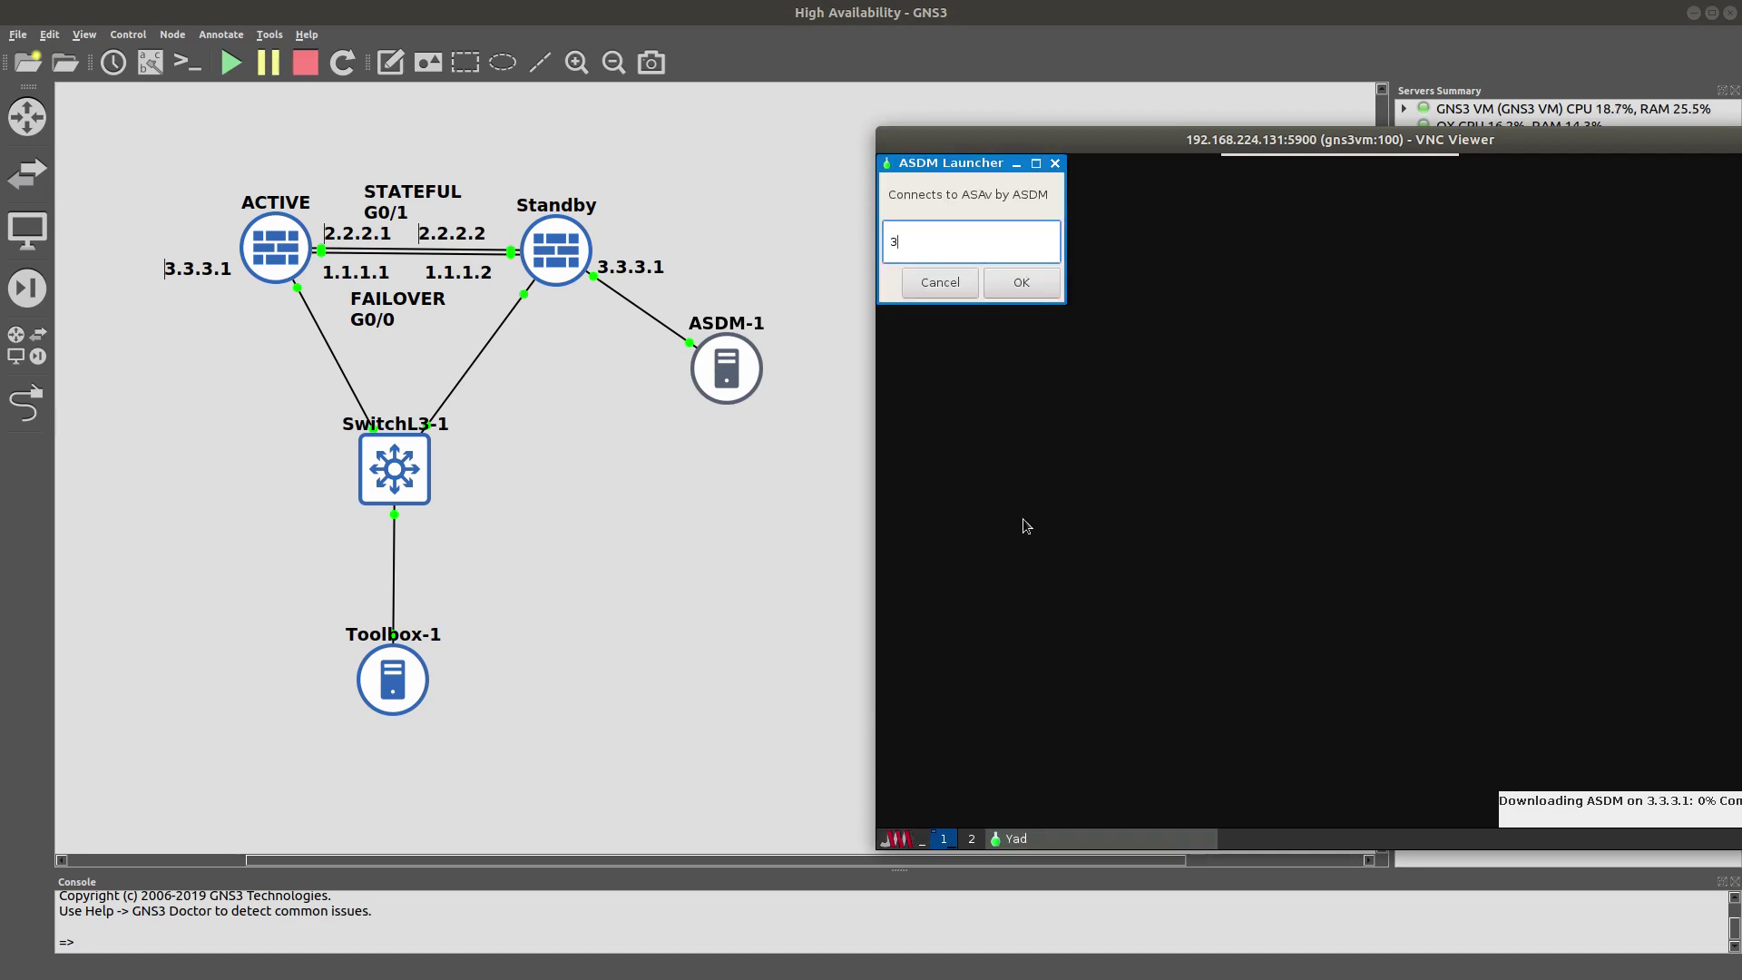
text(3.3.3.1)
key(Return)
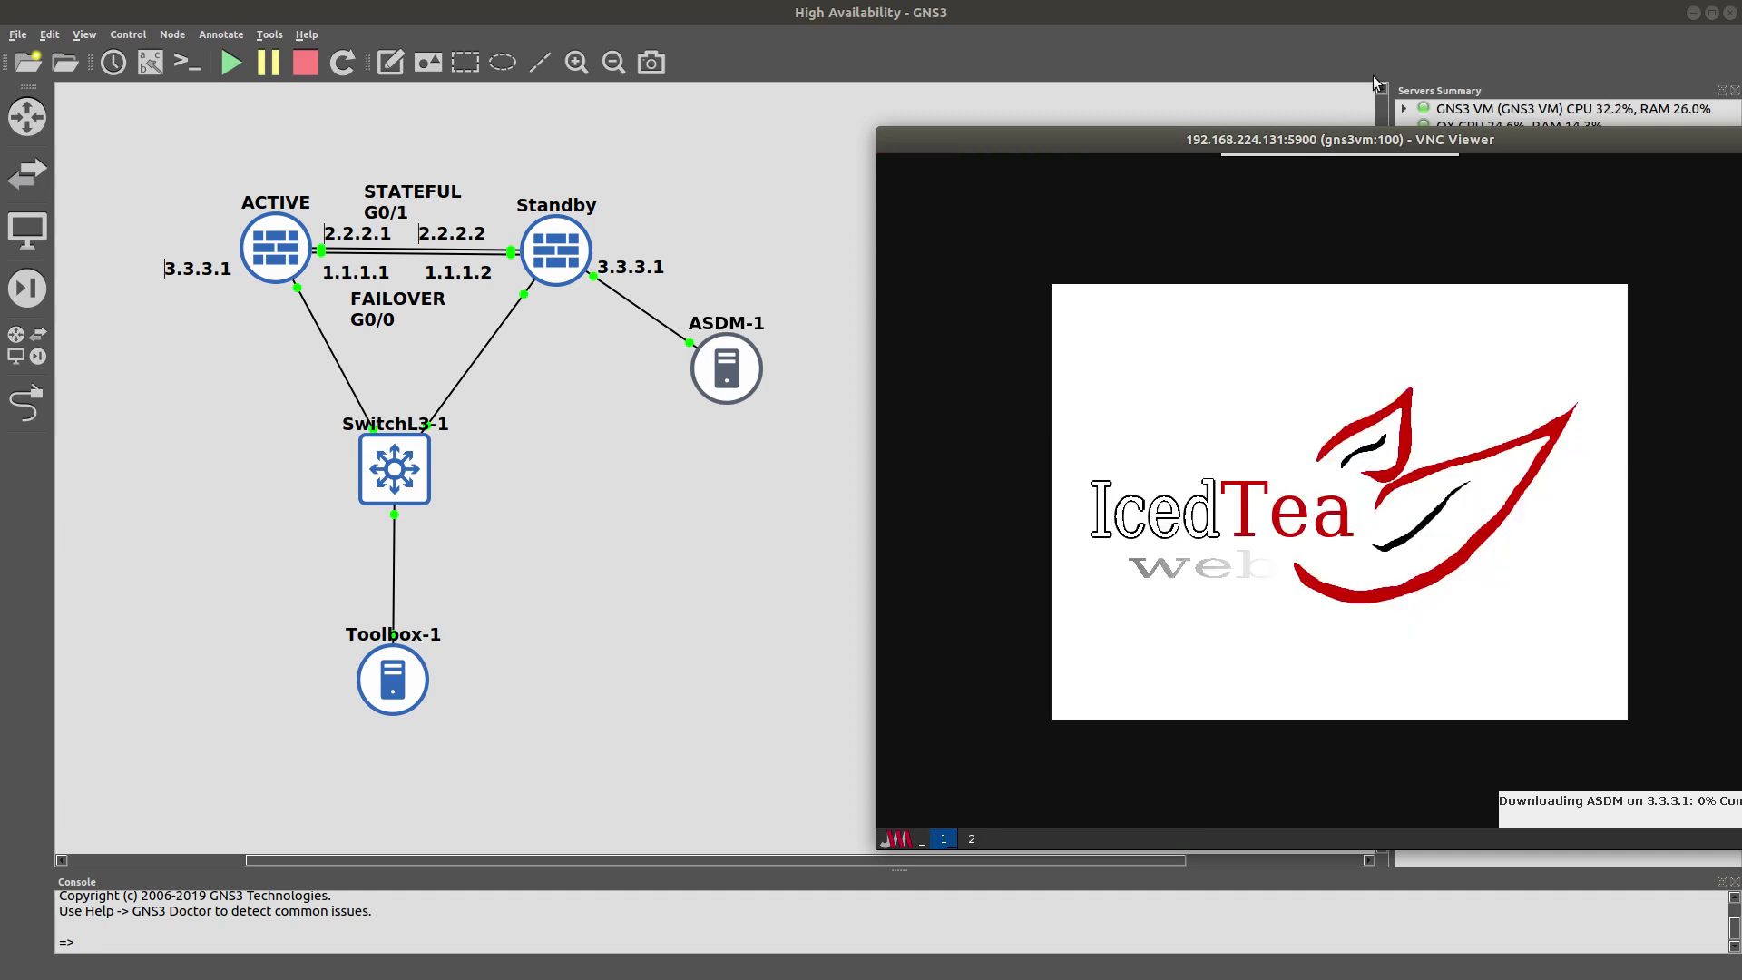
drag(1282, 134, 1167, 96)
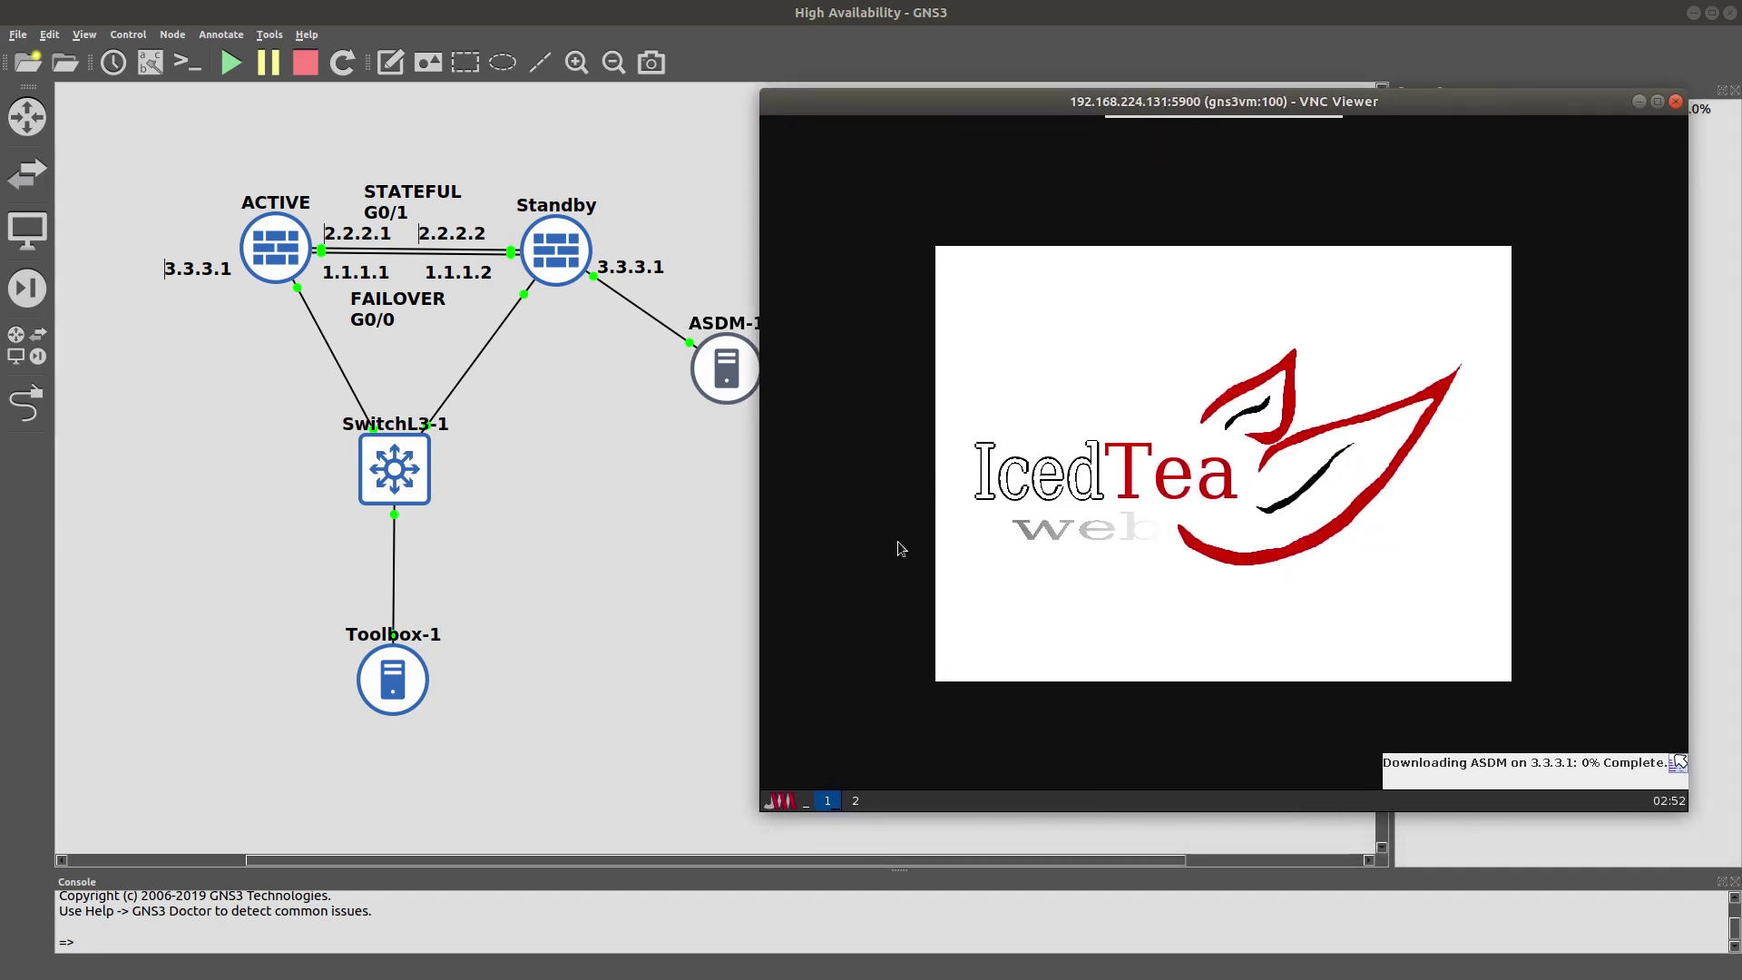
Step: Retry the ASDM launcher, dismiss the Java read error, and return to the ASA-2 console
click(786, 801)
click(872, 701)
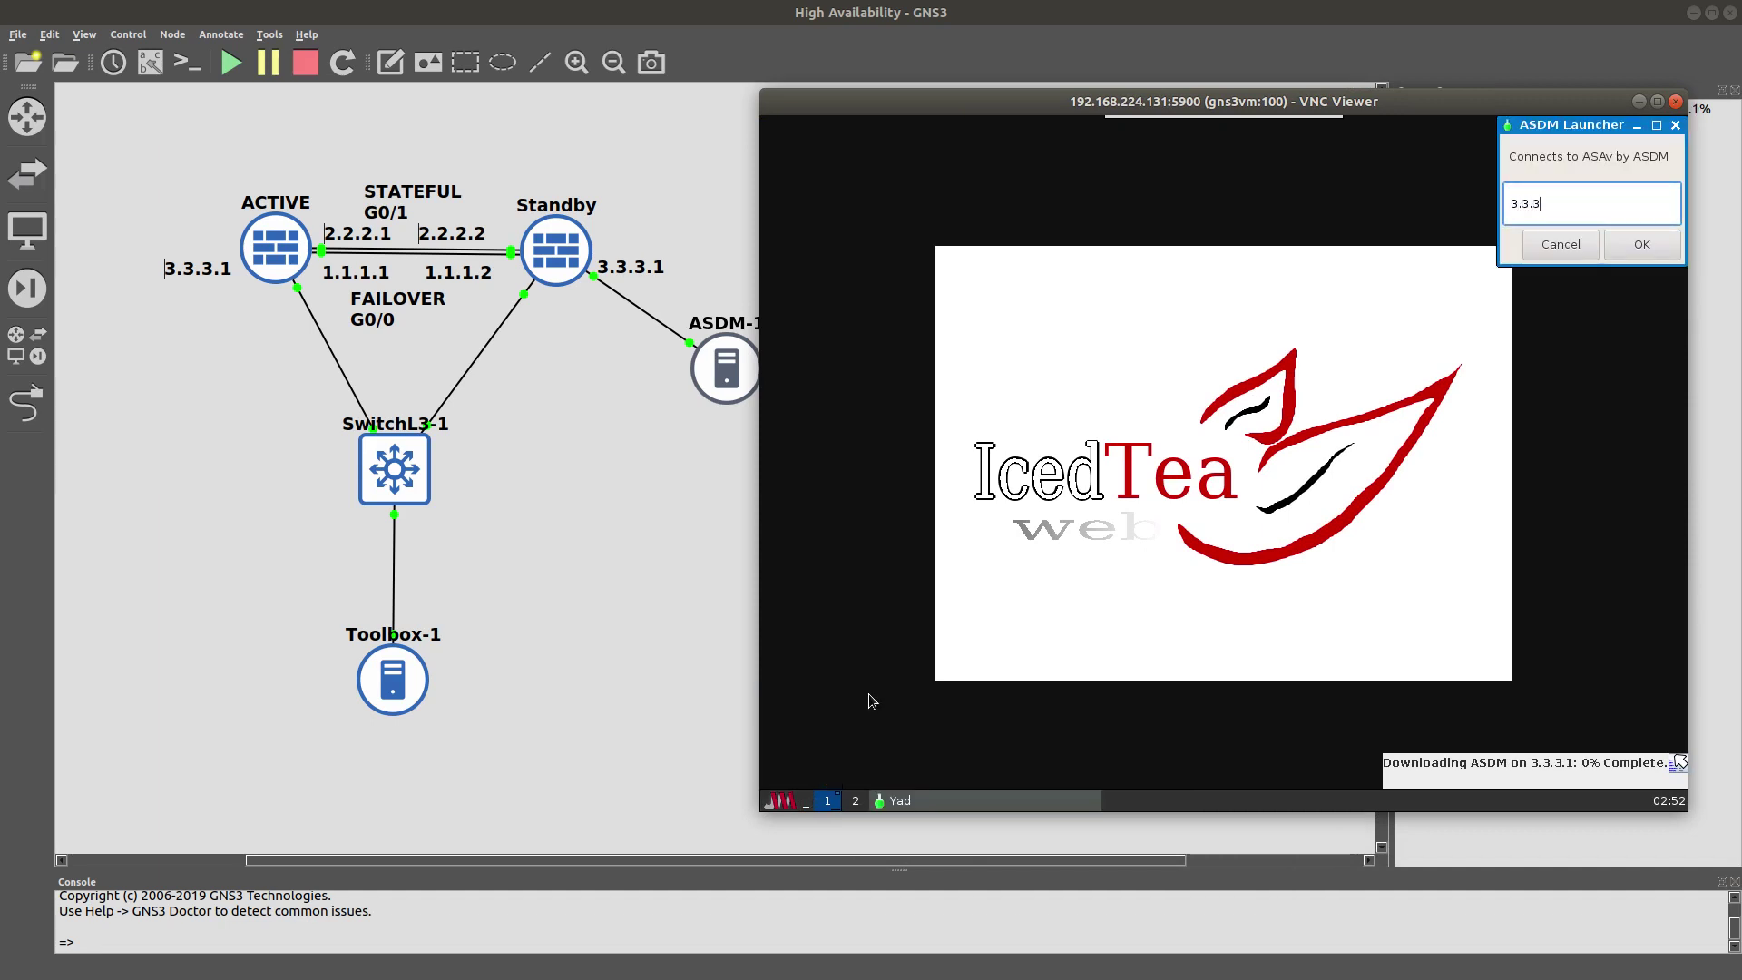
key(Return)
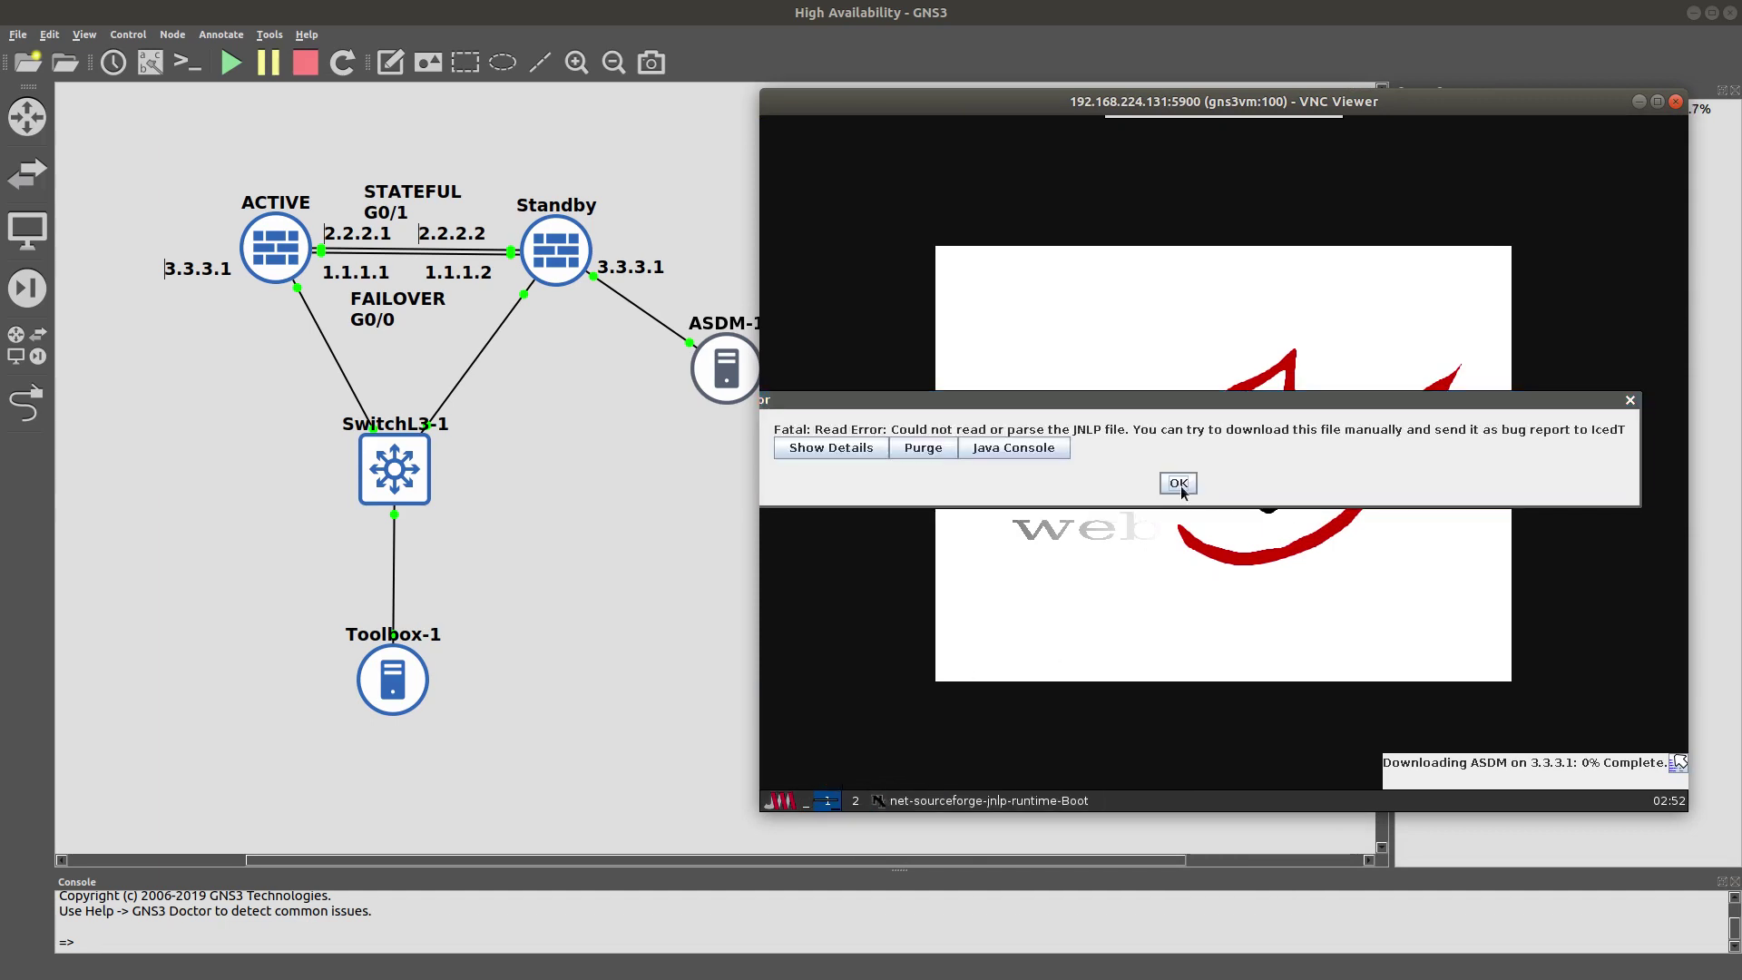
click(1177, 488)
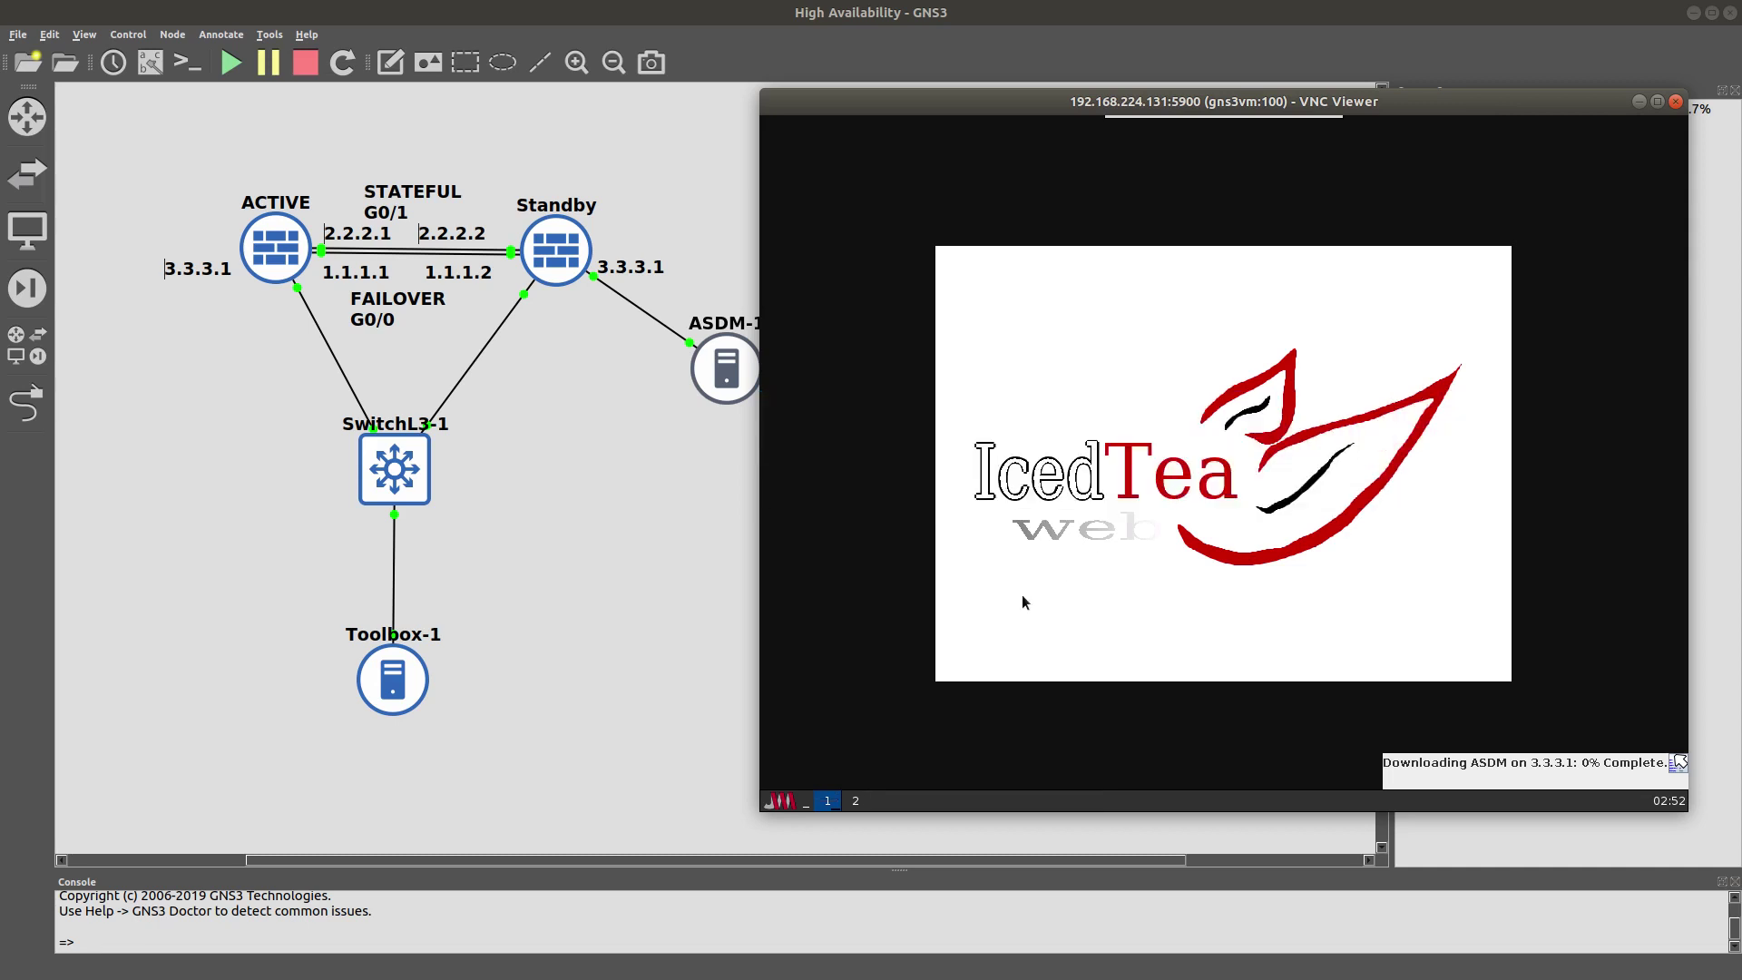
click(858, 801)
click(831, 802)
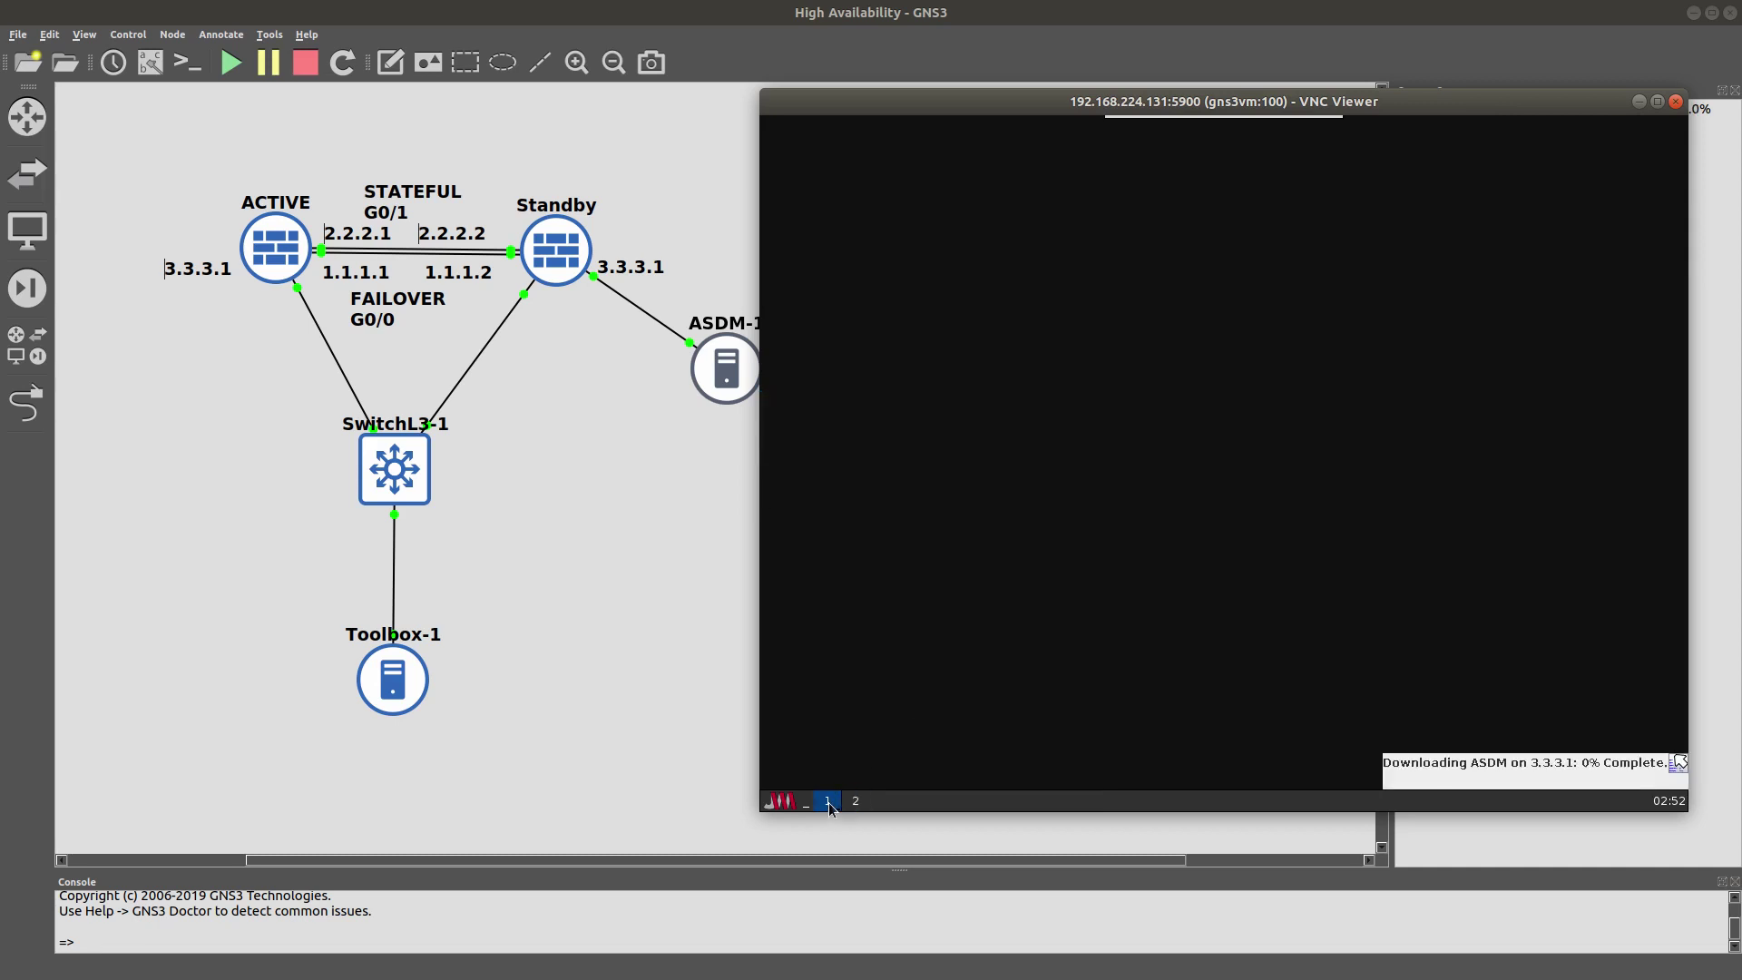
mouse_move(1197, 103)
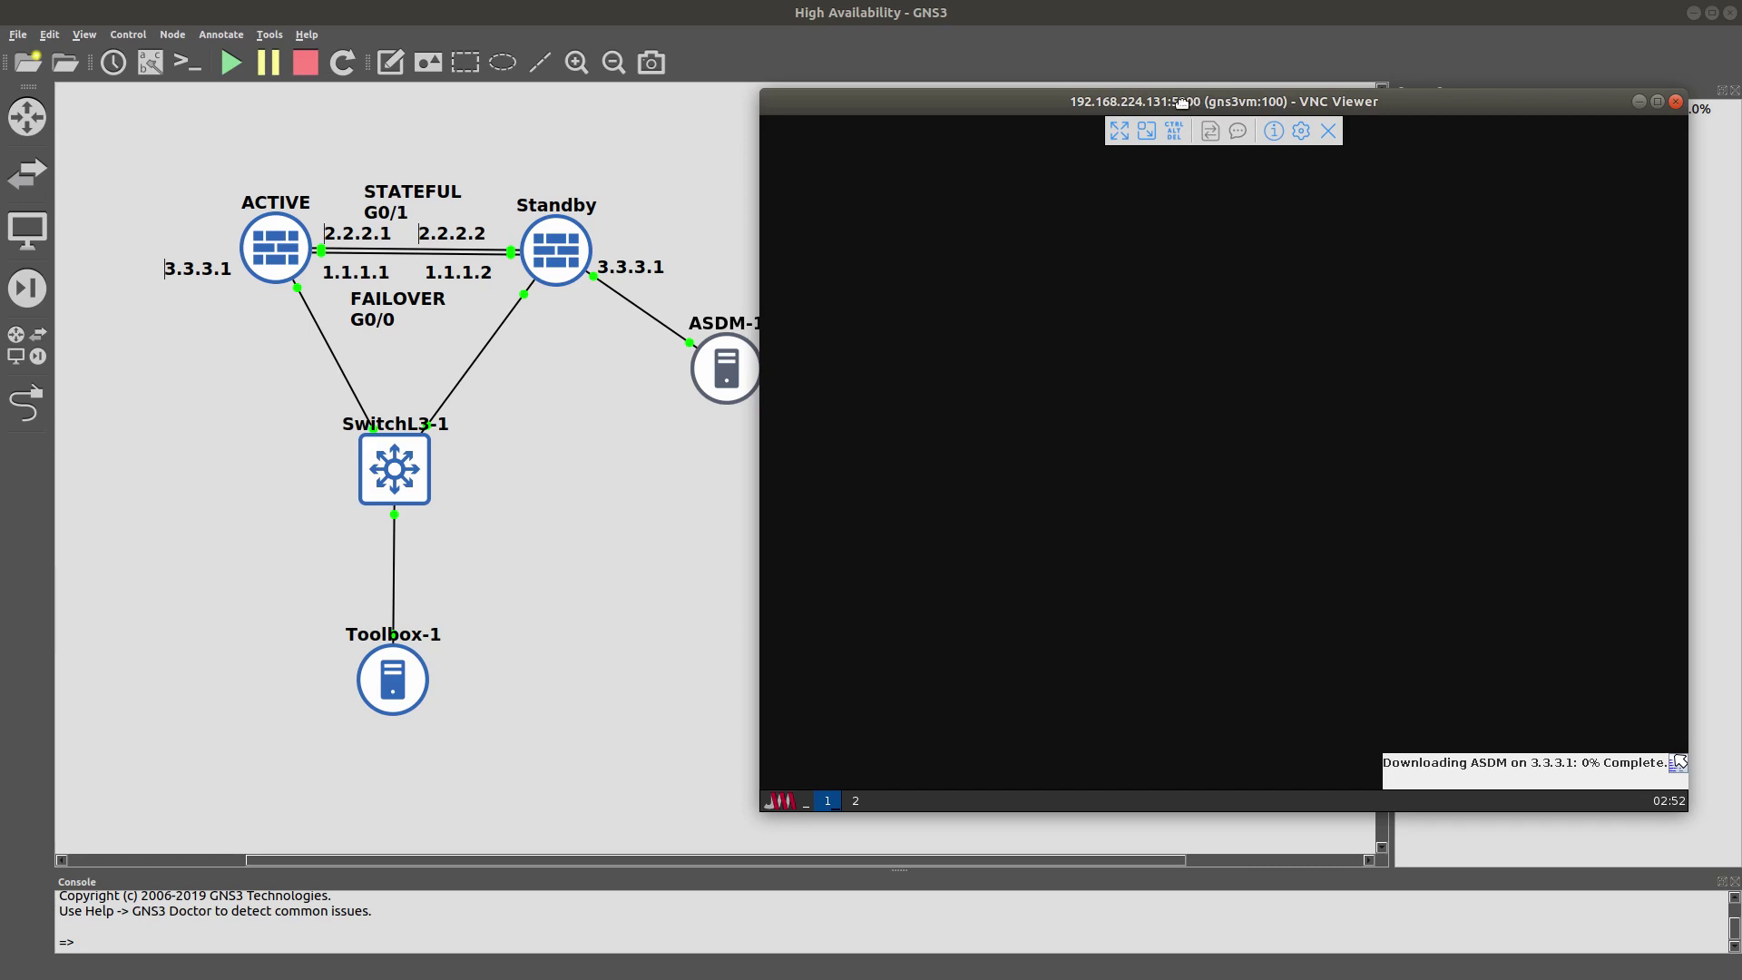
drag(1181, 102, 1198, 102)
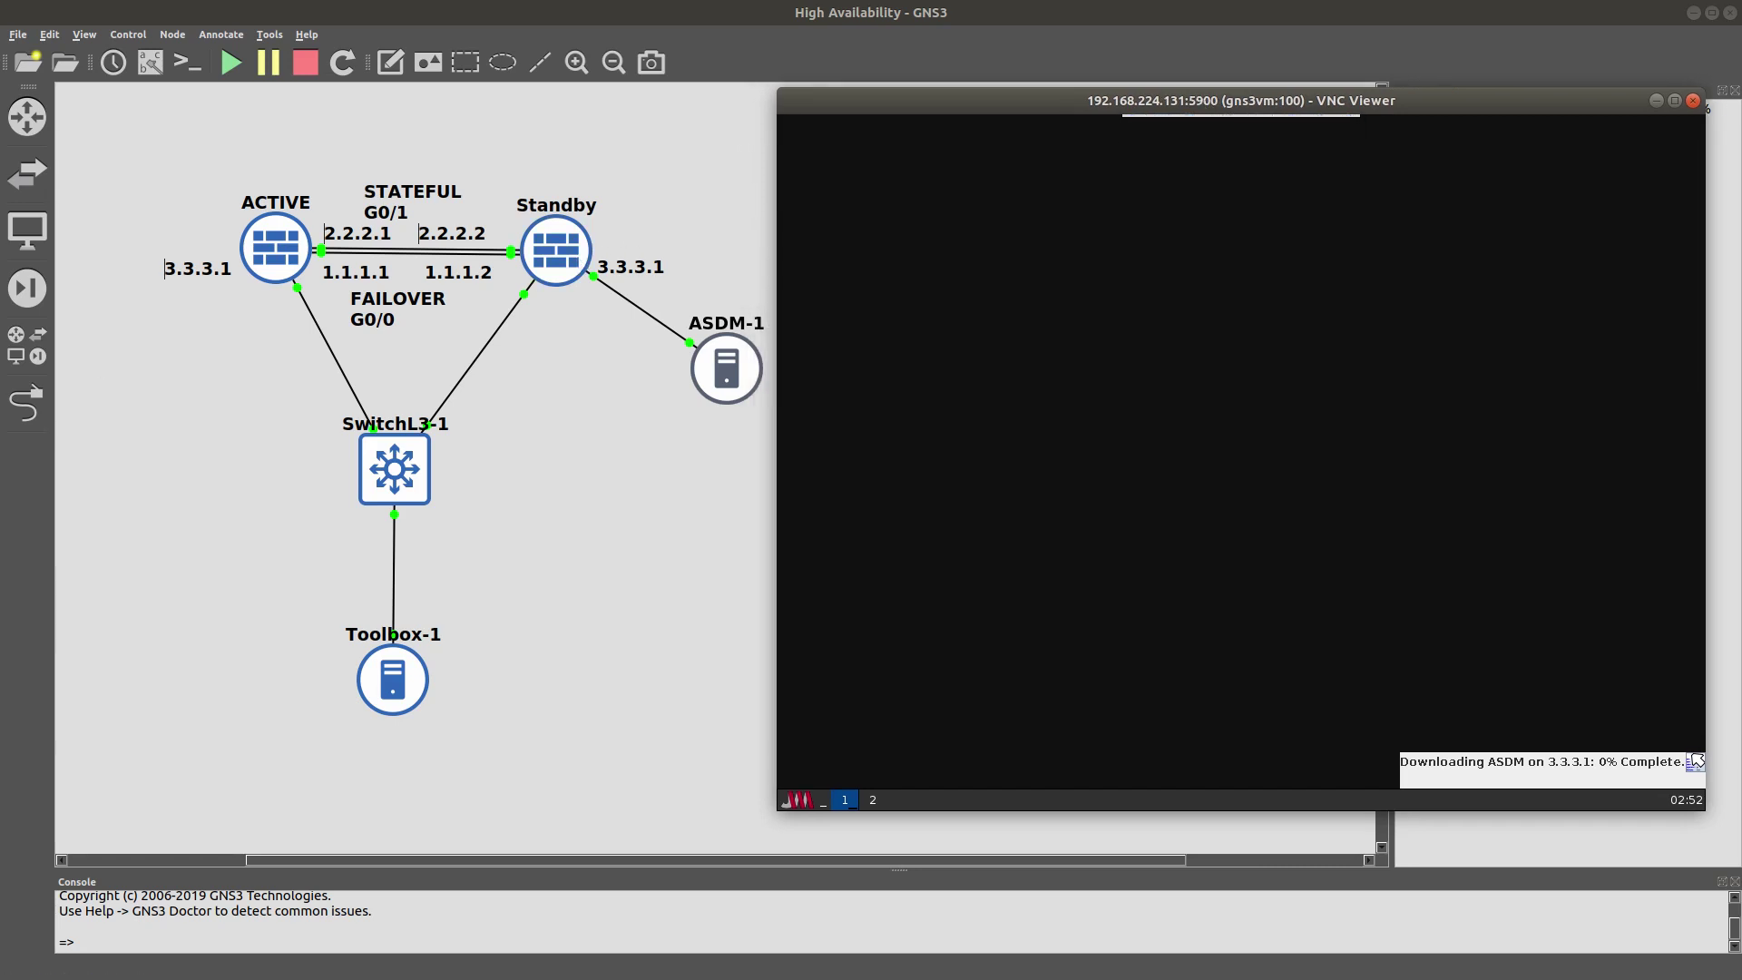
key(alt+Tab)
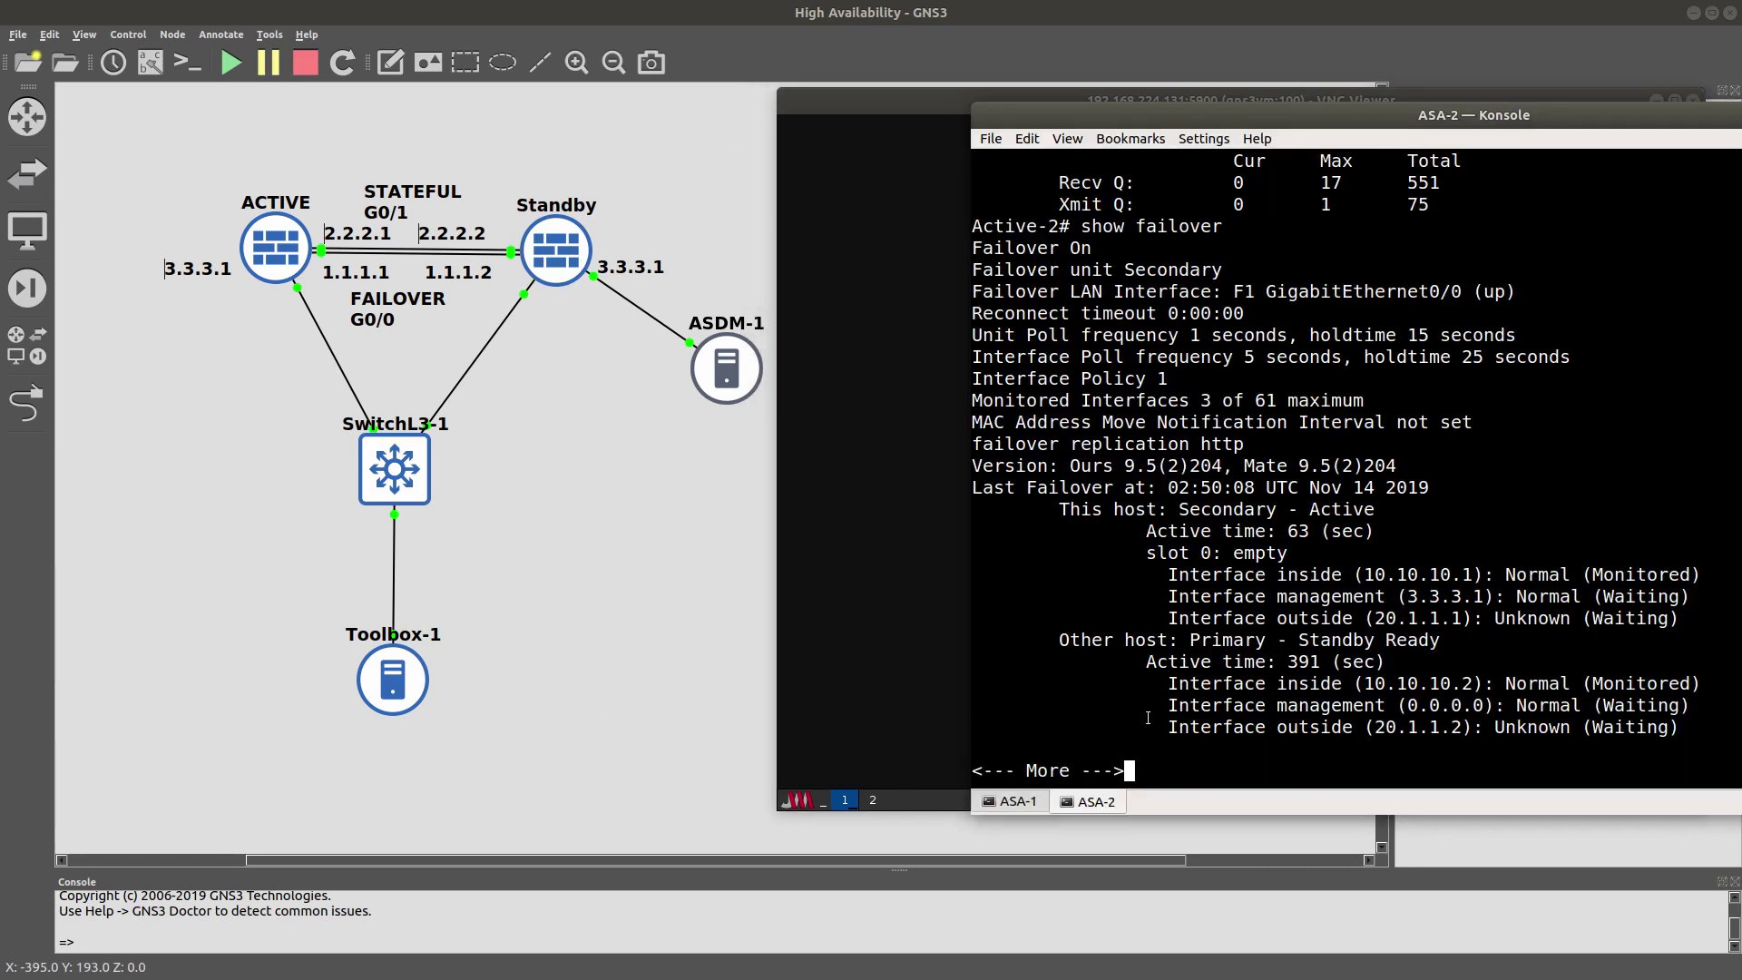
Step: Run show int ip brief on ASA-2 and highlight Management0/0's 3.3.3.1 and CONFIG
key(space)
key(space)
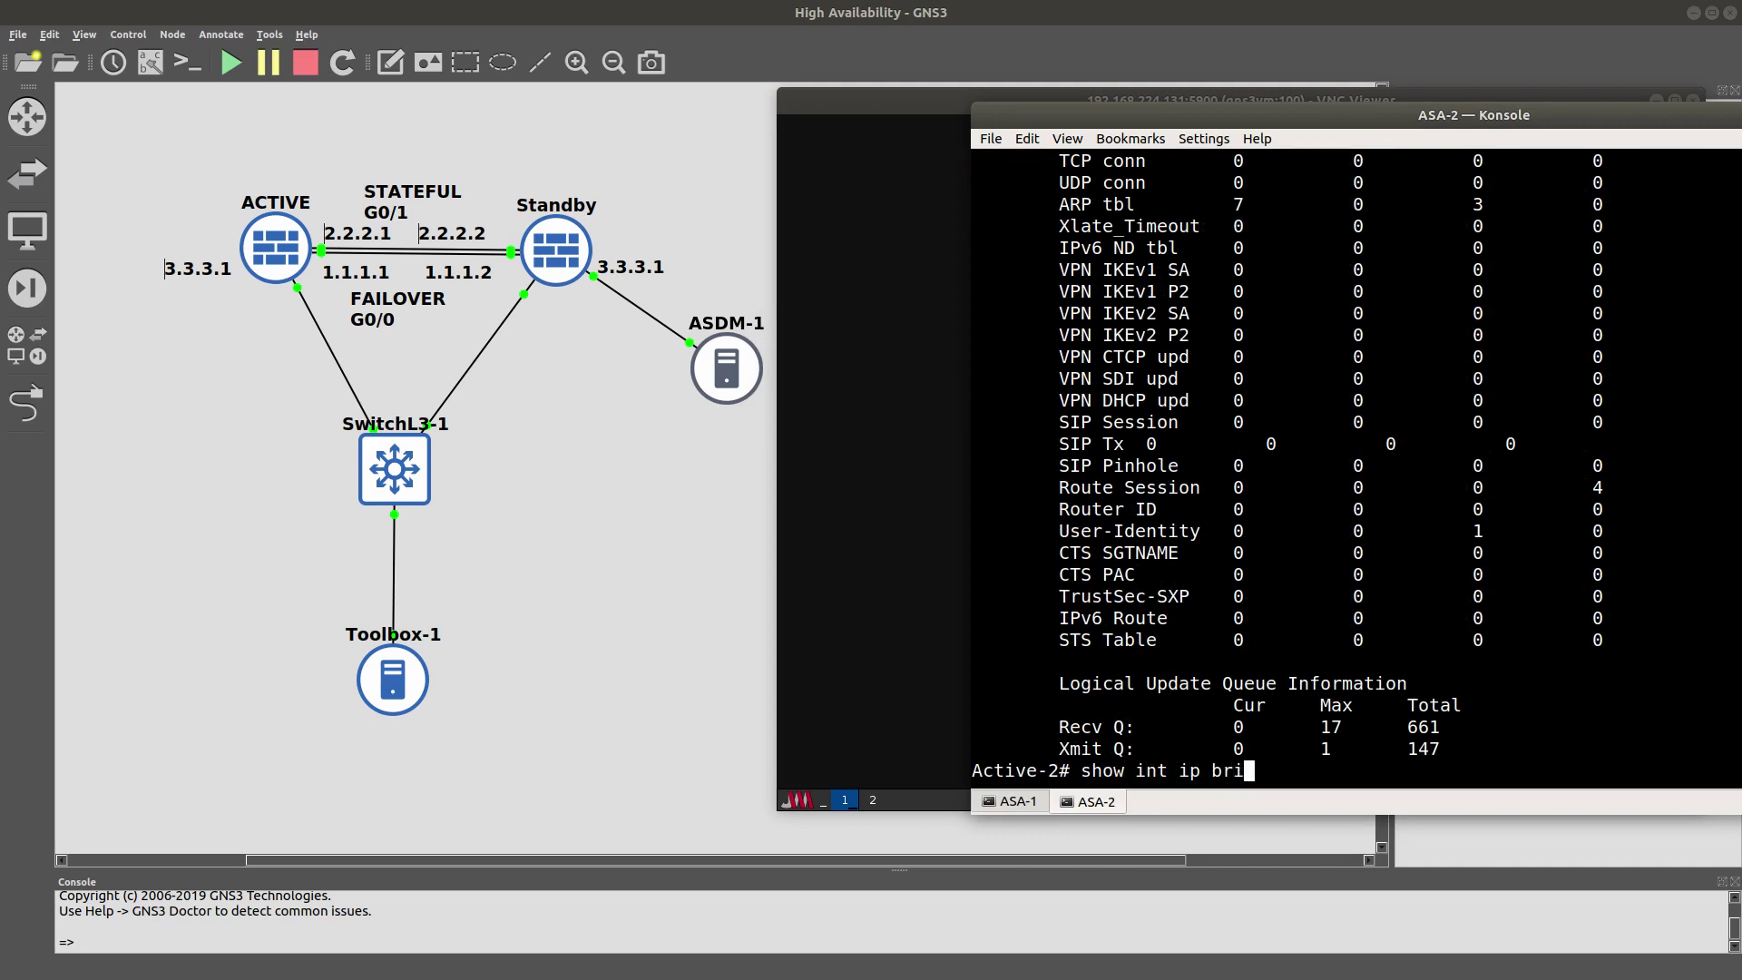
key(Return)
key(Return)
key(Return)
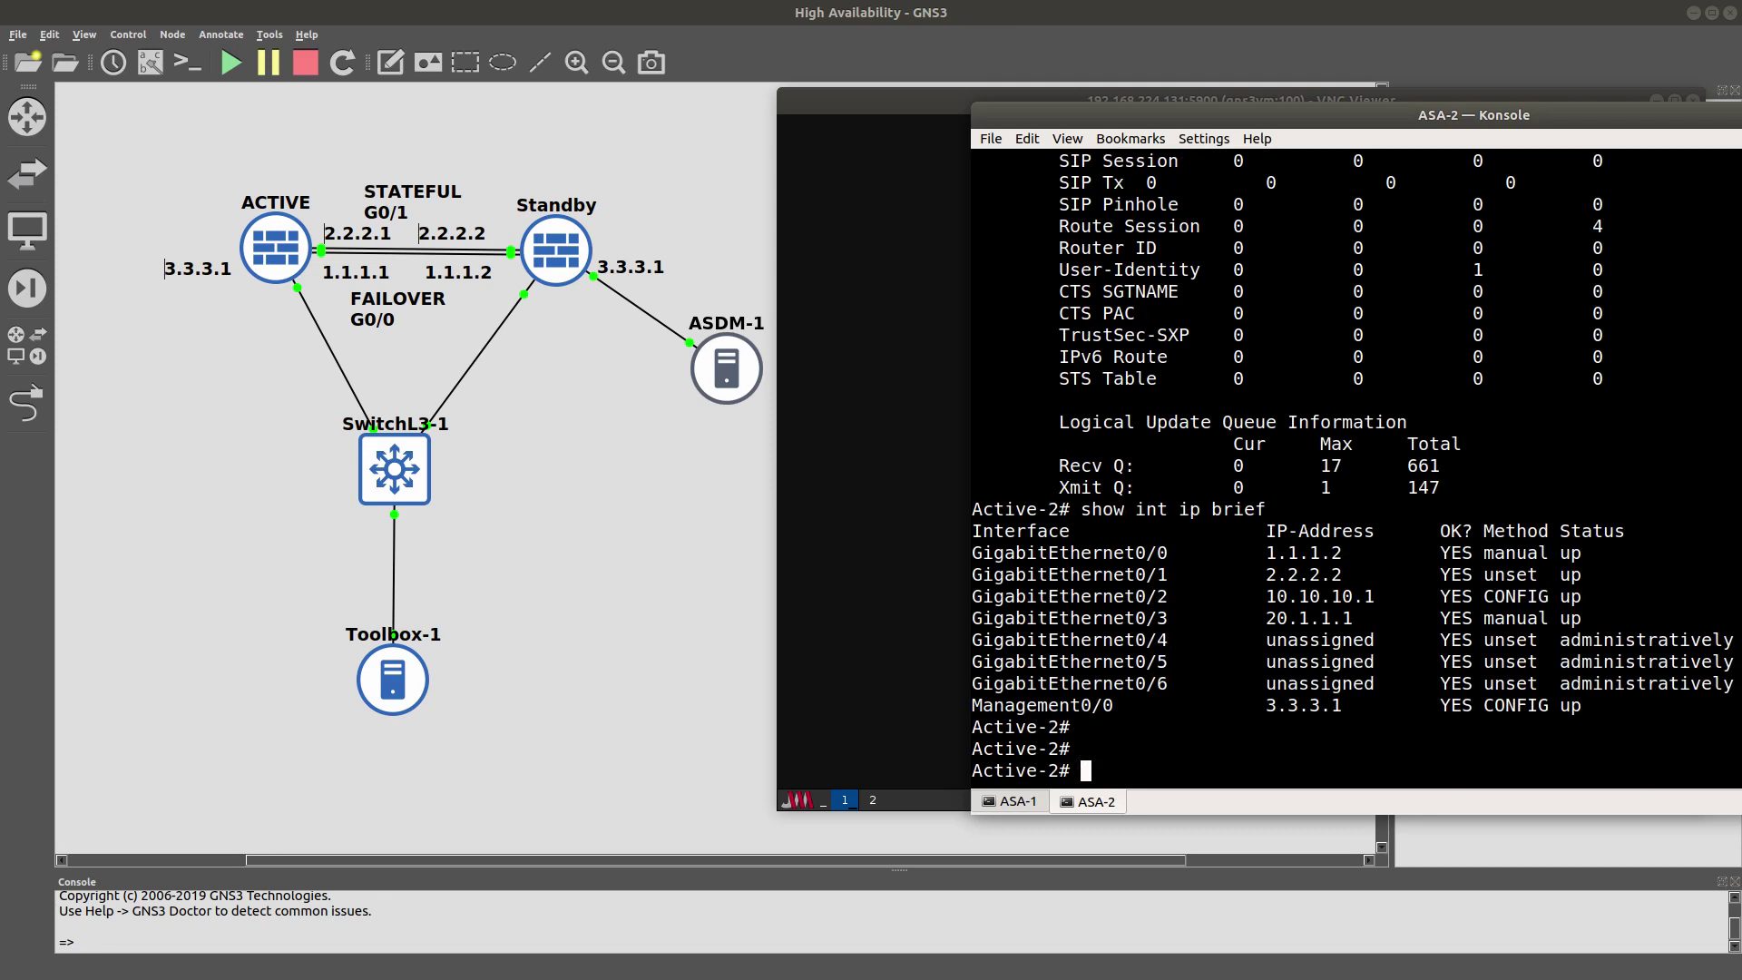
double_click(1315, 707)
double_click(1531, 705)
Step: Start the ASDM launcher again from the VNC desktop menu and begin entering the address
click(869, 785)
right_click(886, 715)
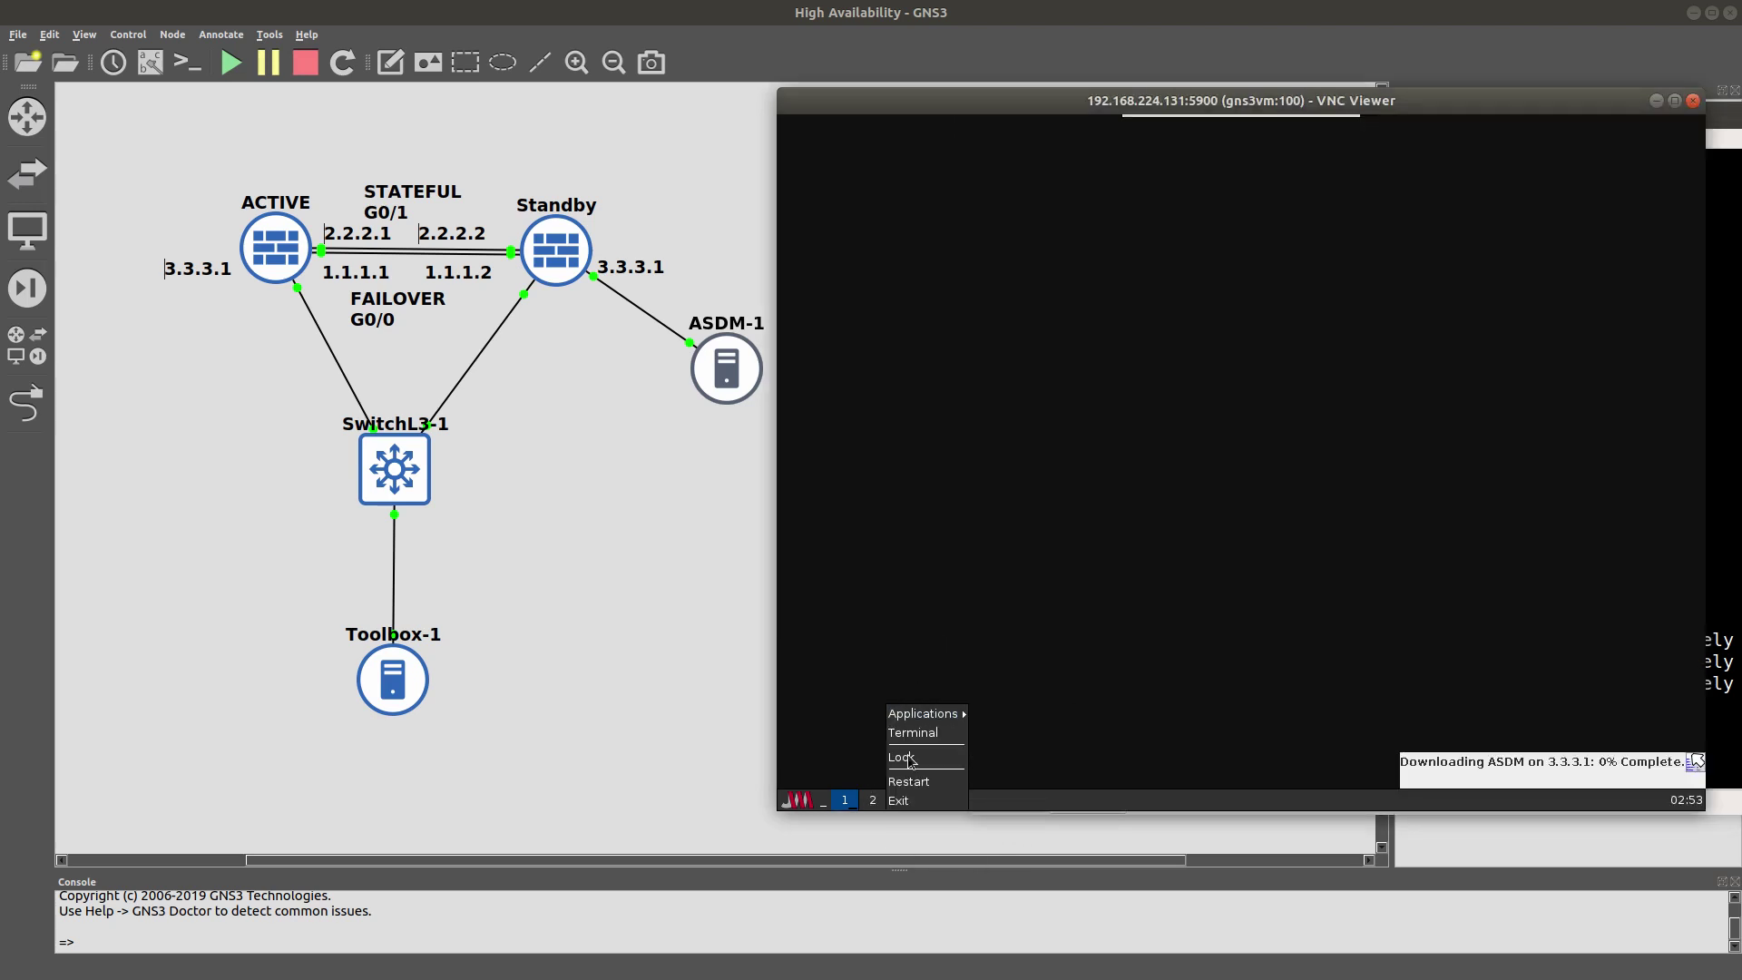
click(827, 648)
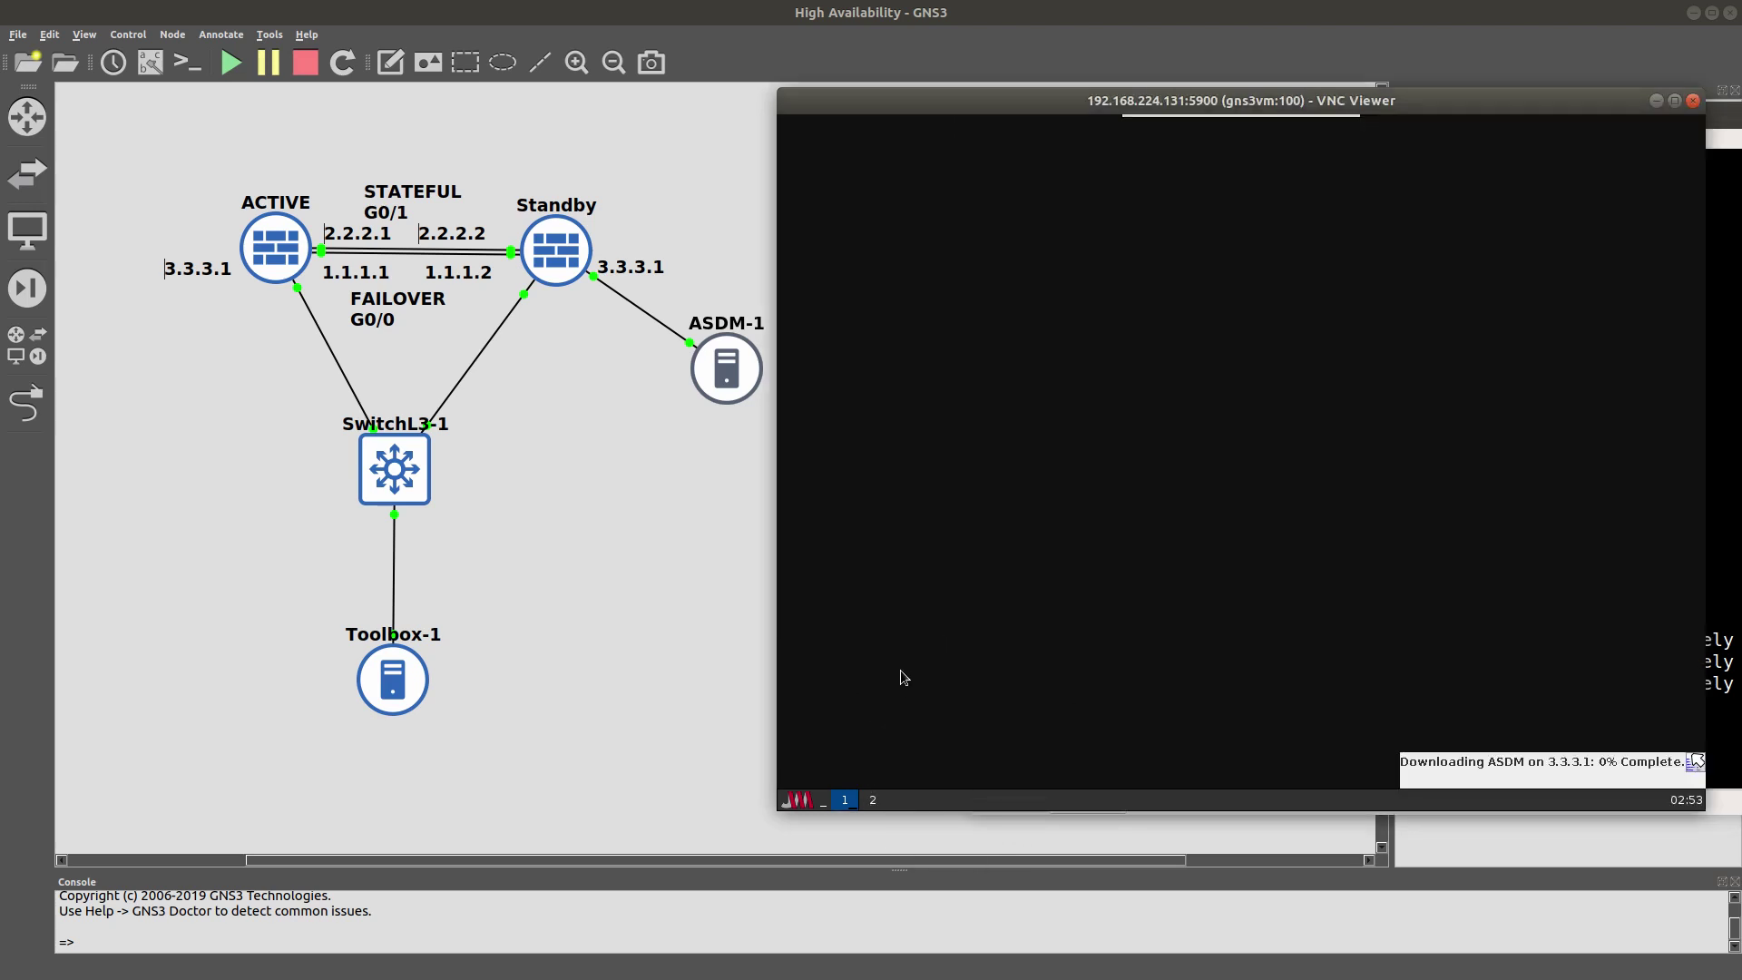
click(810, 803)
mouse_move(844, 694)
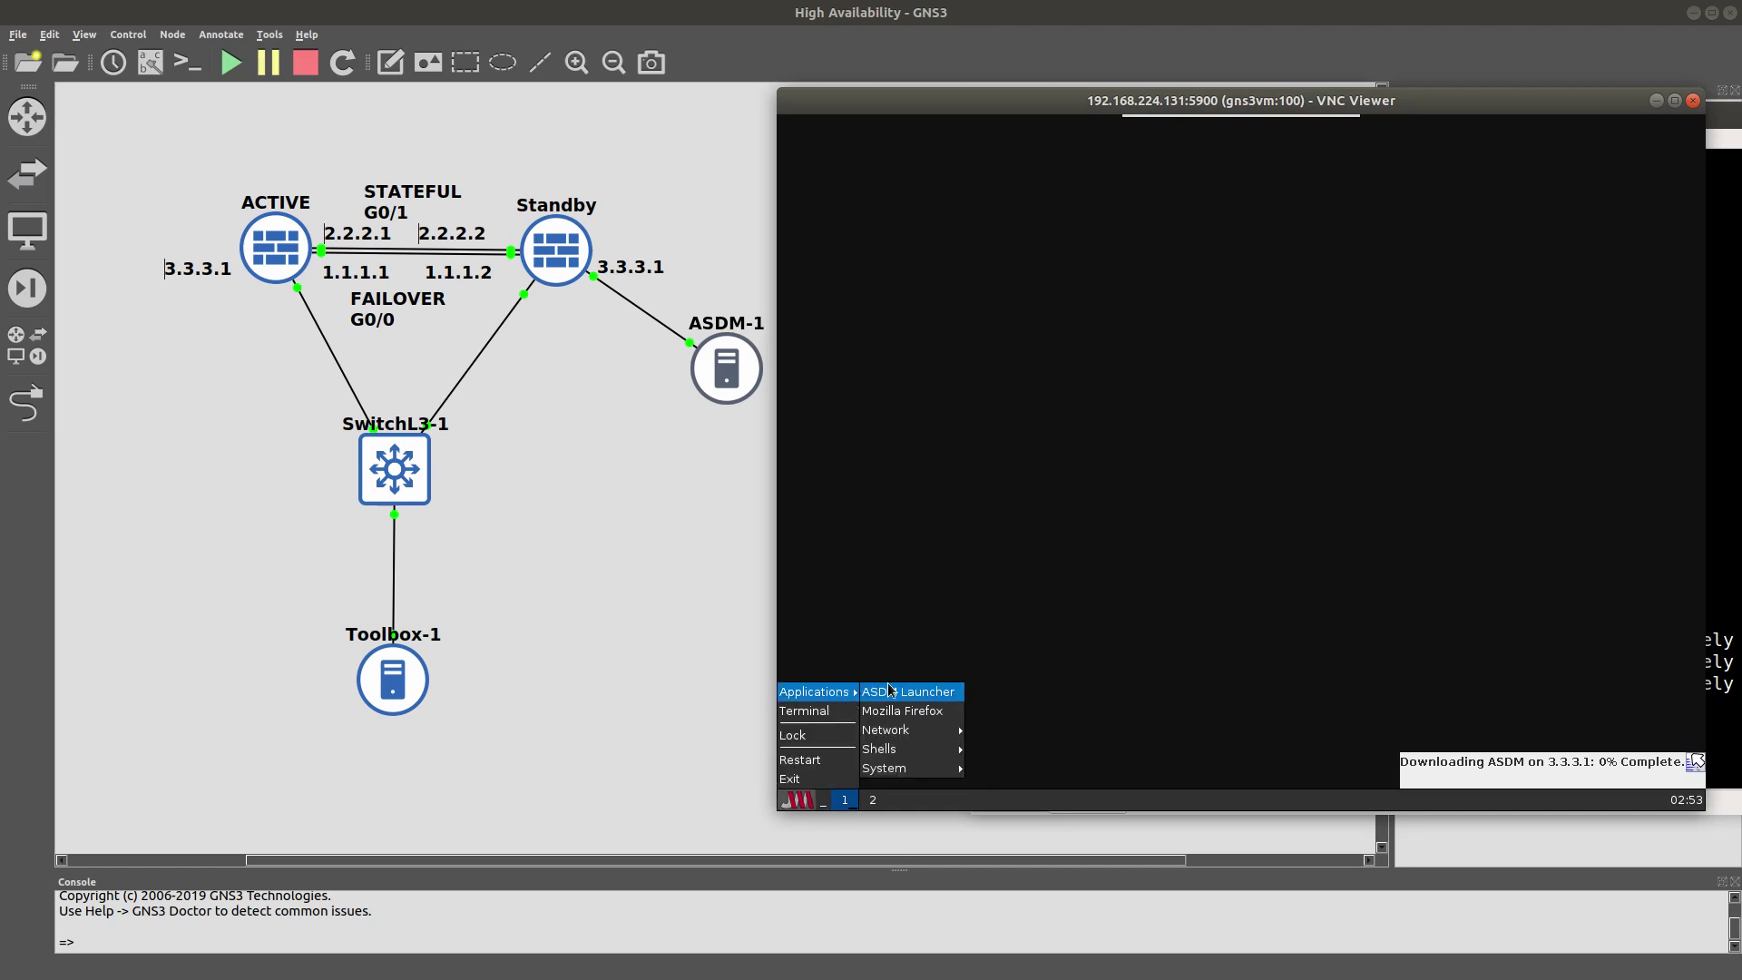
click(898, 689)
text(3)
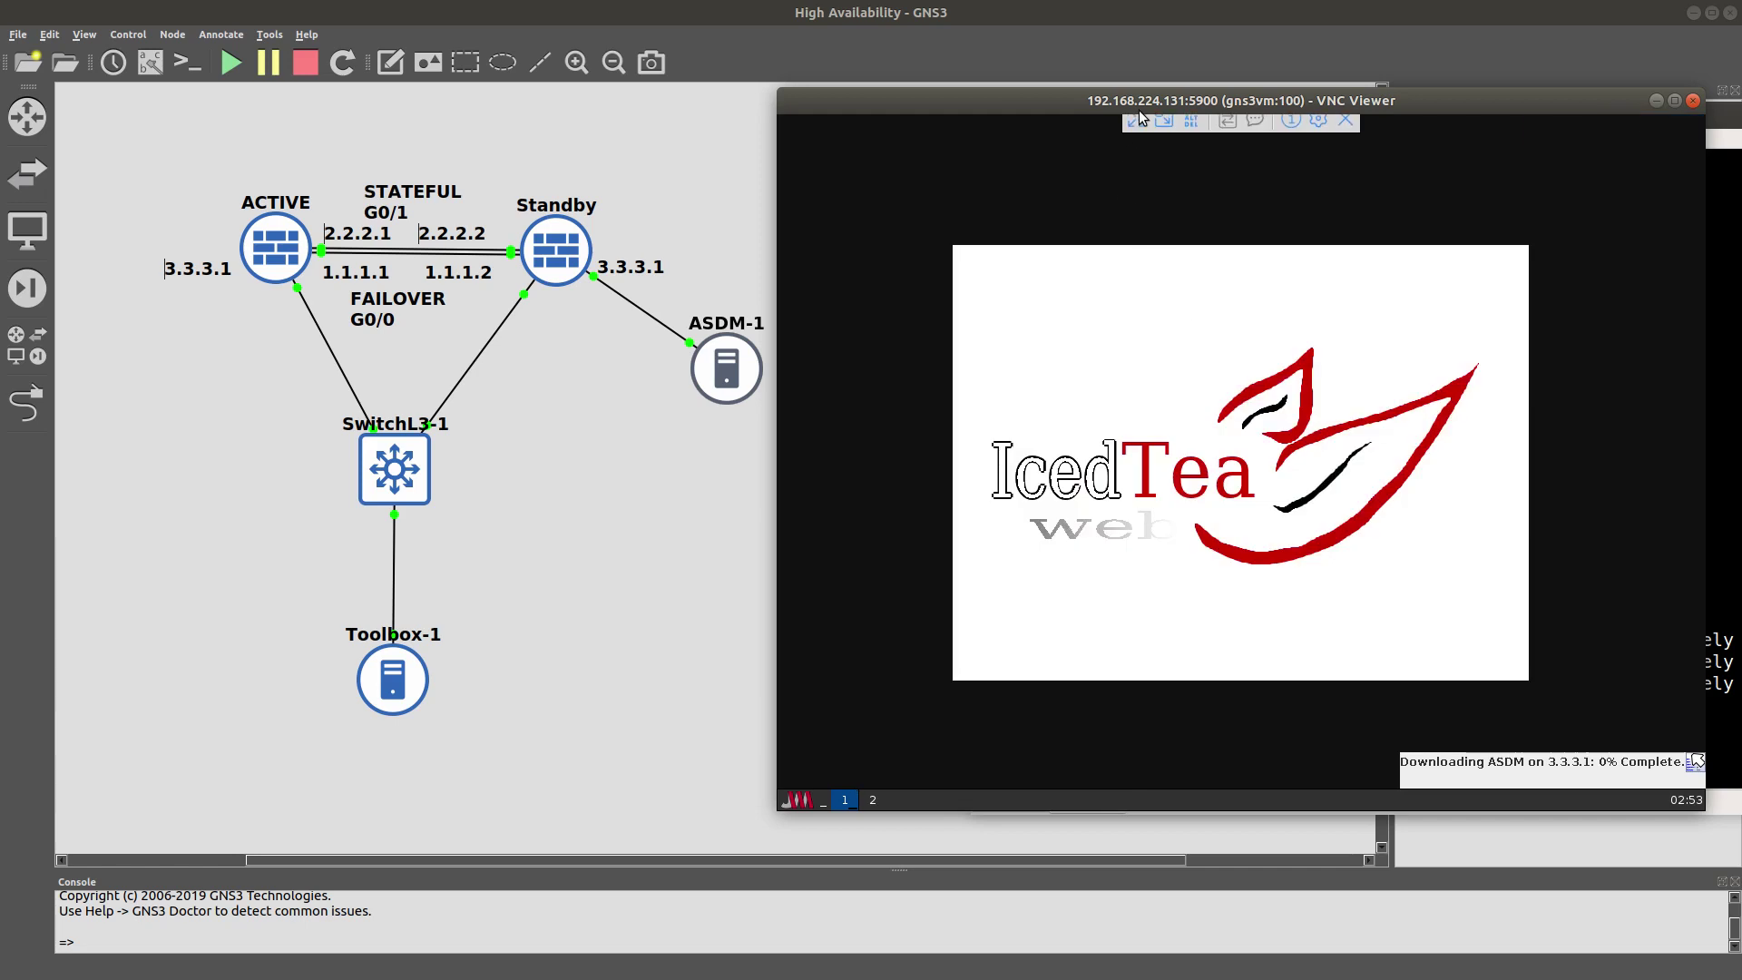
Step: Move the VNC Viewer aside and close it, leaving the ASA-2 console showing
drag(1139, 109, 397, 132)
click(1355, 712)
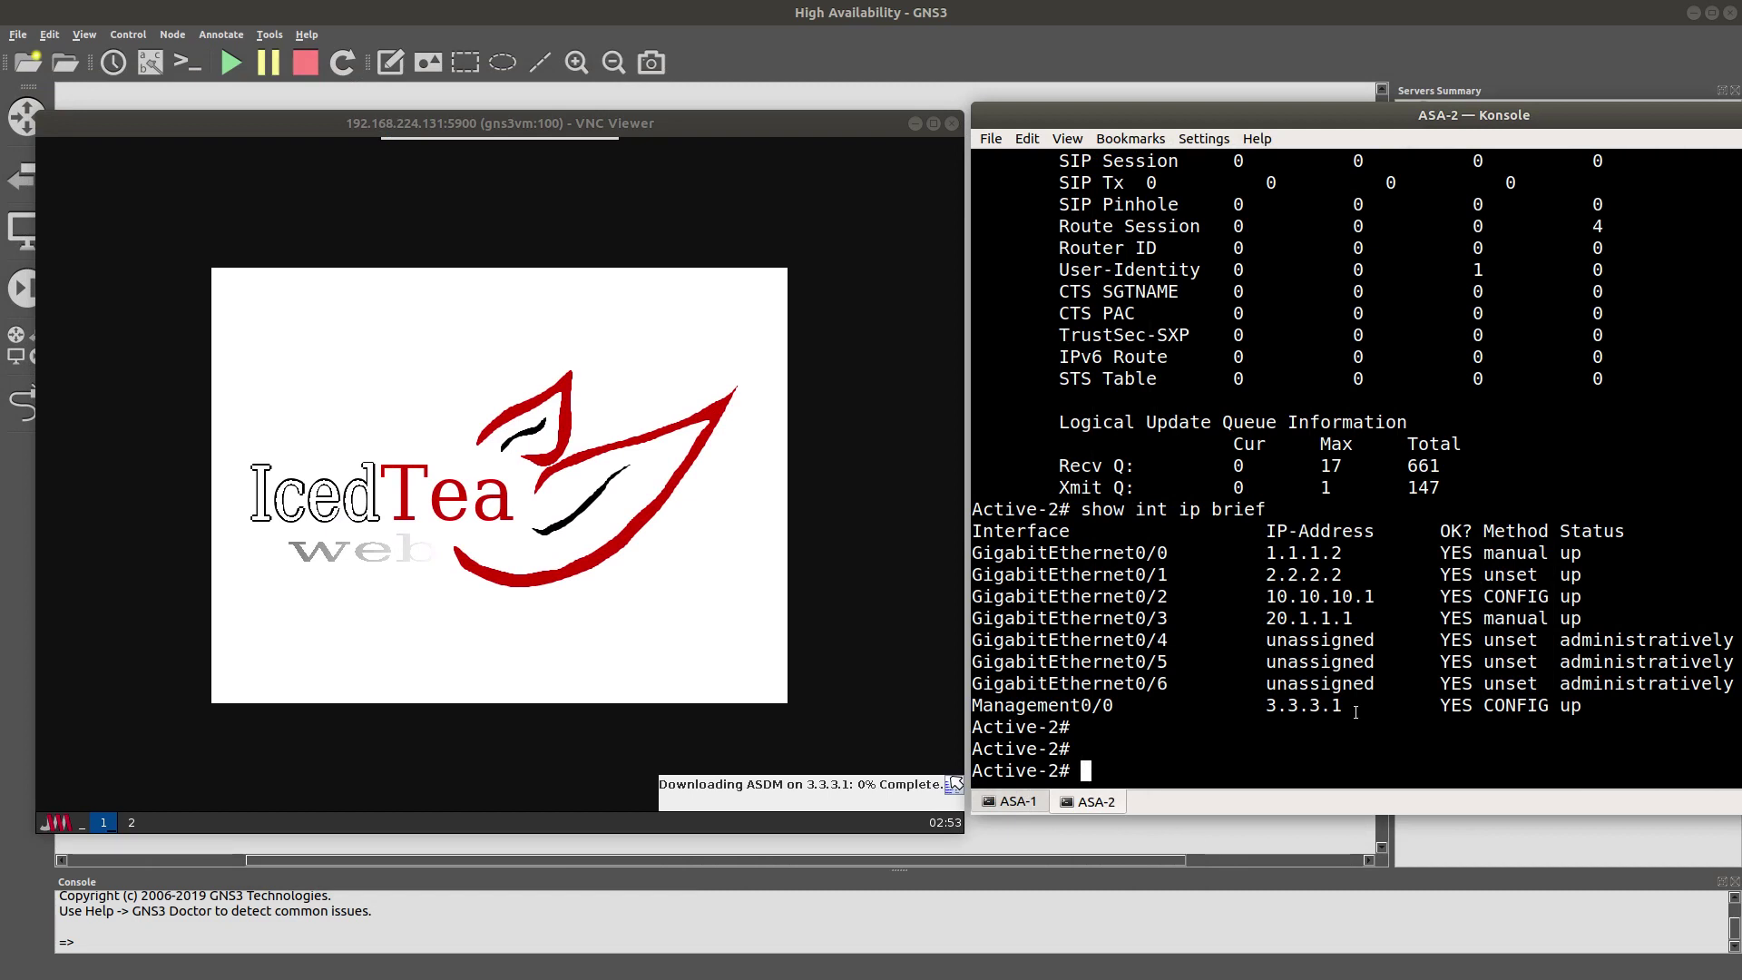
click(950, 124)
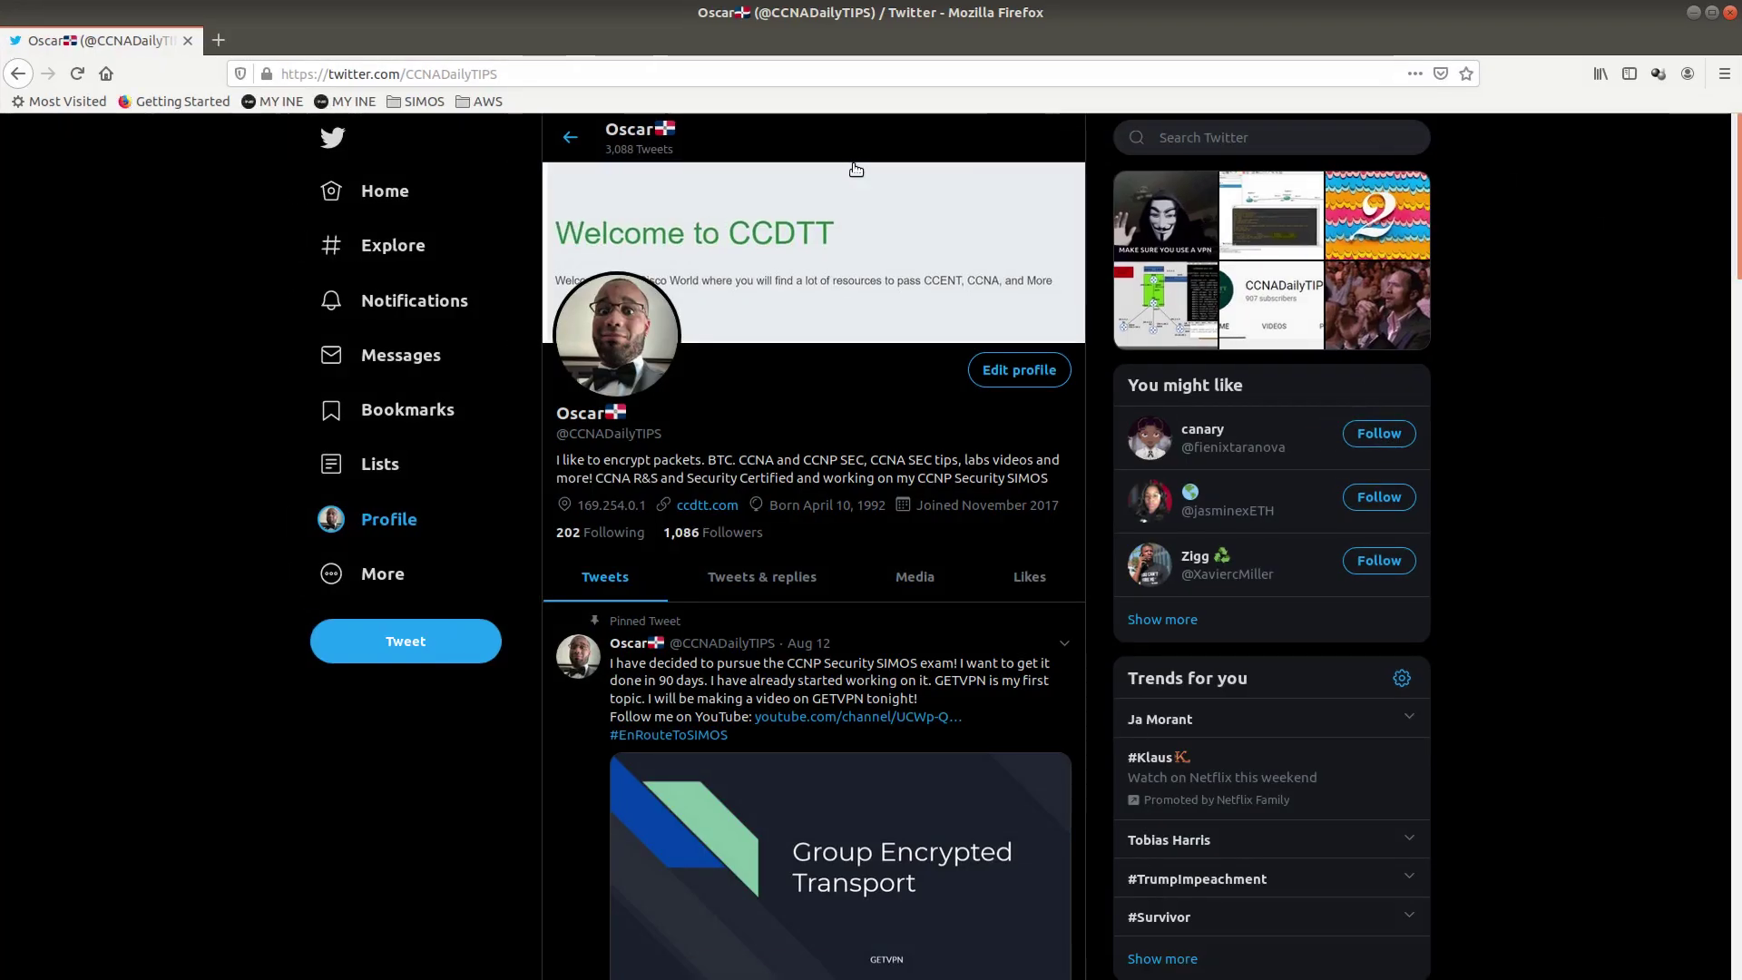
Step: Highlight the account handle beneath the display name on the presenter's Twitter profile
double_click(605, 434)
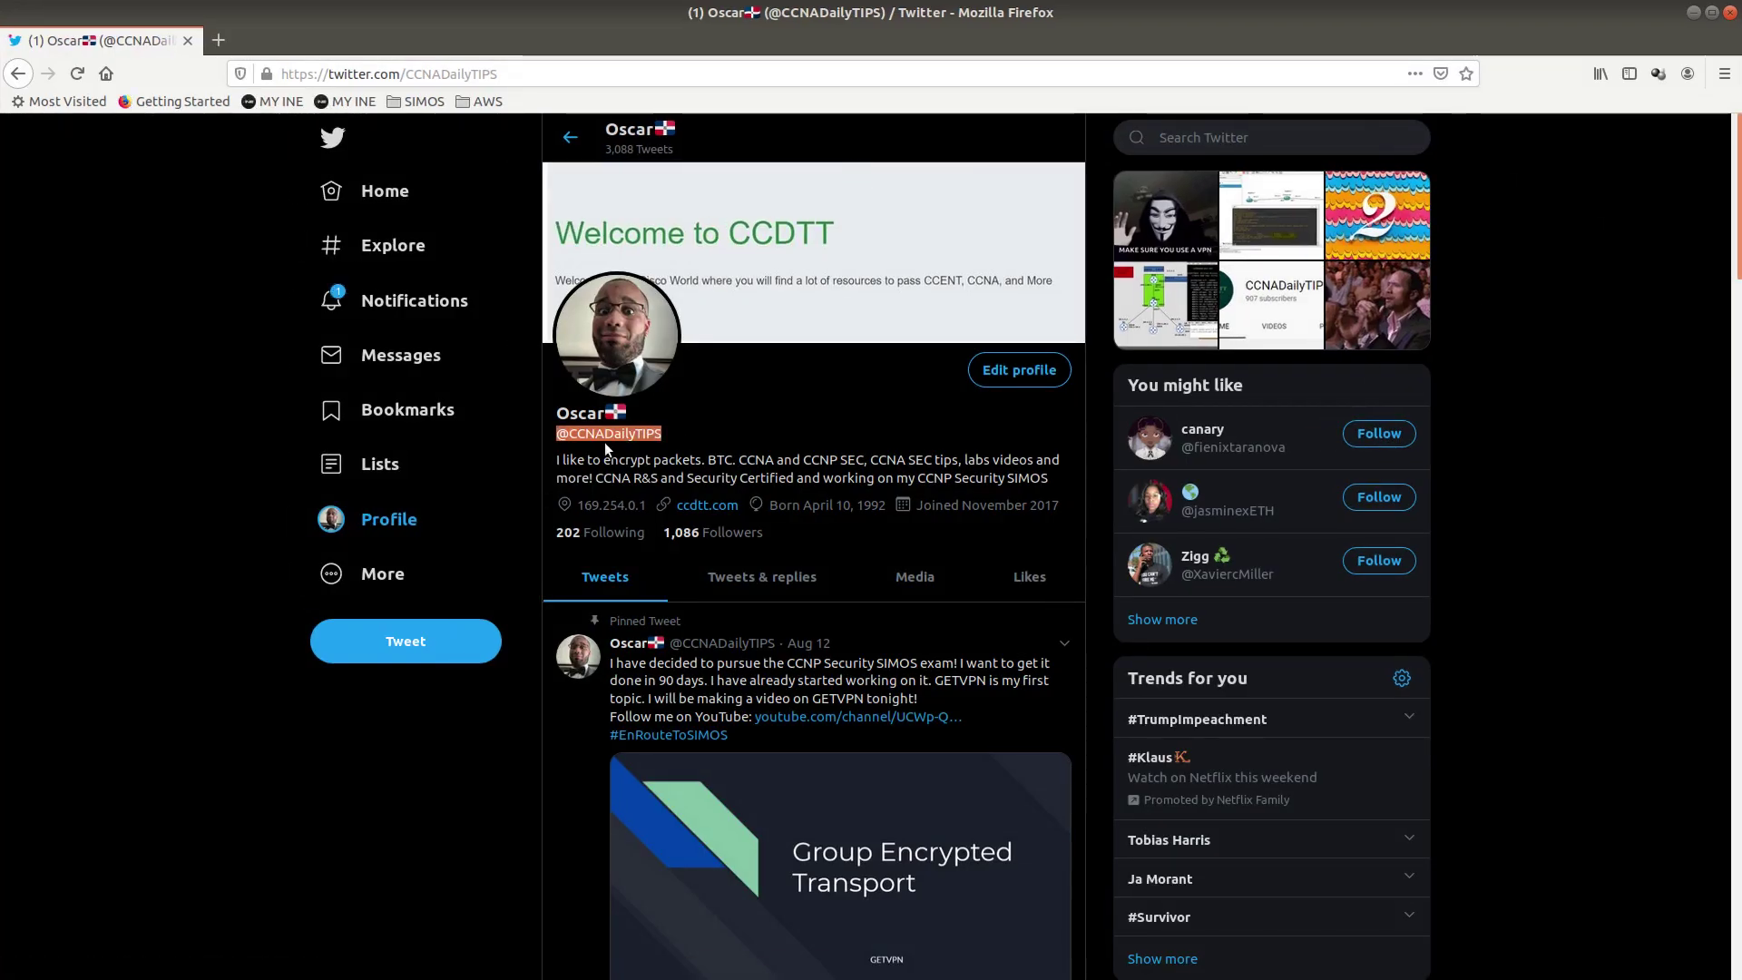